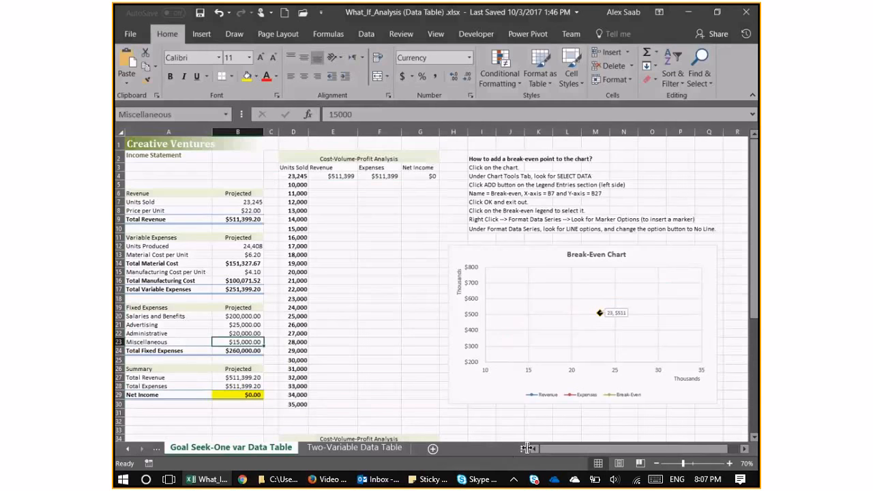
Examine the income statement and the Cost-Volume-Profit Analysis table's Units Sold column and its header values in D4:G4.
{"action": "left_click", "coordinate": [518, 451]}
{"action": "left_click", "coordinate": [185, 318]}
{"action": "scroll", "coordinate": [186, 318], "scroll_direction": "up", "scroll_amount": 1}
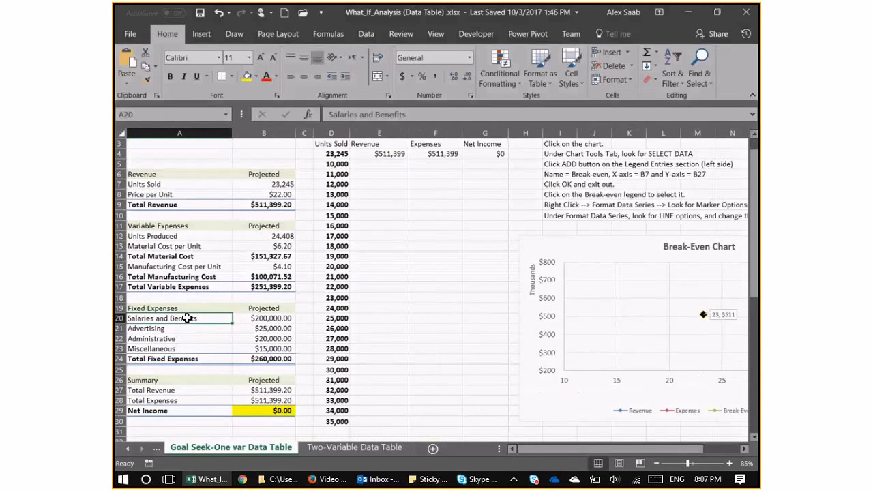
{"action": "scroll", "coordinate": [390, 209], "scroll_direction": "up", "scroll_amount": 1}
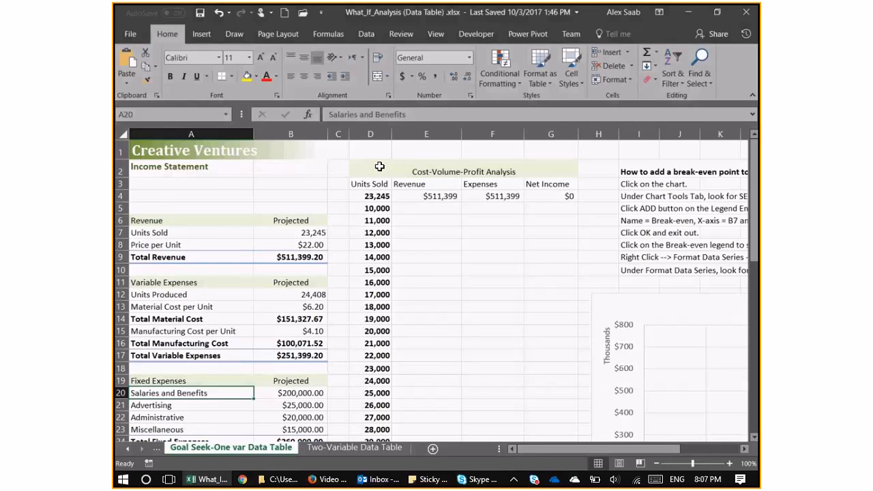
{"action": "left_click", "coordinate": [368, 209]}
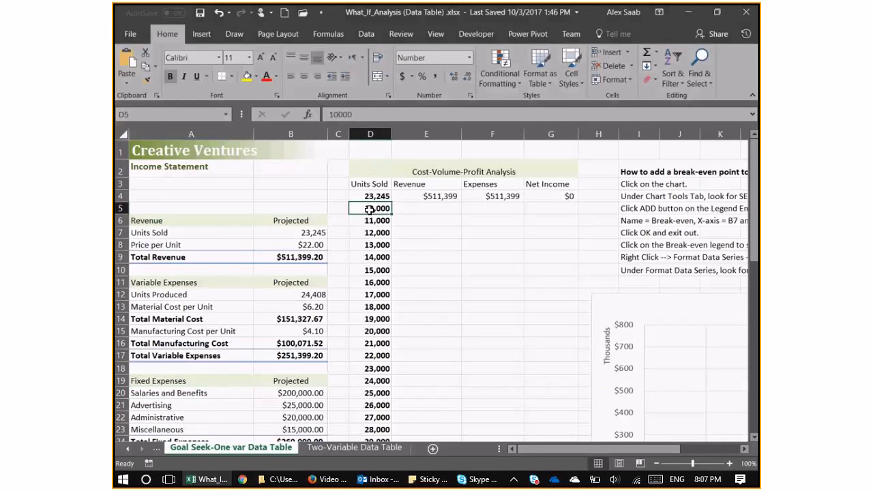
{"action": "scroll", "coordinate": [370, 244], "scroll_direction": "down", "scroll_amount": 1}
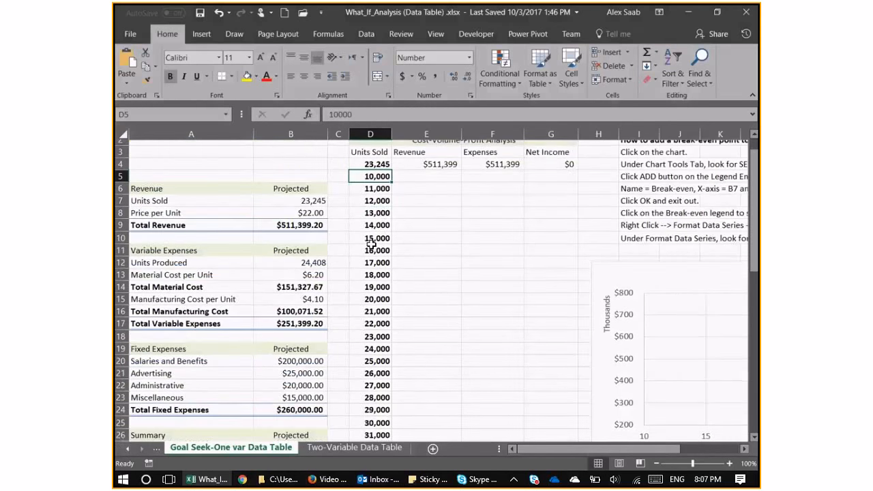
{"action": "scroll", "coordinate": [371, 244], "scroll_direction": "down", "scroll_amount": 3}
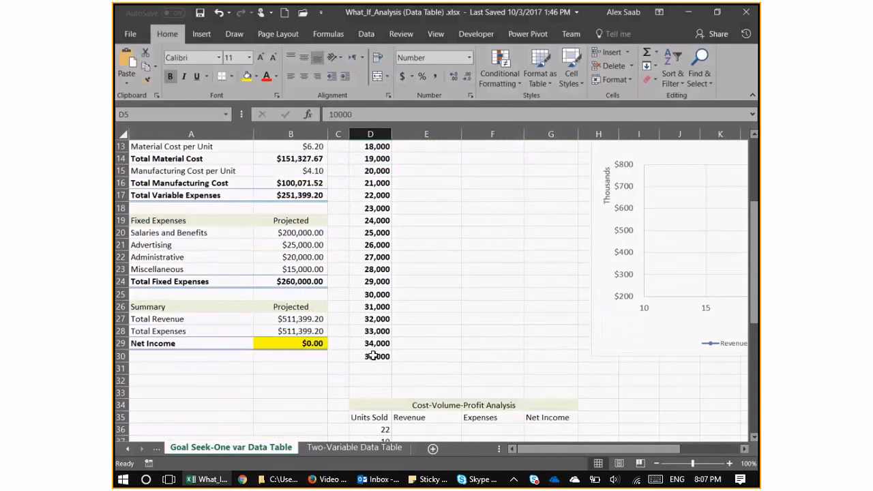
{"action": "scroll", "coordinate": [373, 355], "scroll_direction": "up", "scroll_amount": 4}
{"action": "left_click", "coordinate": [430, 185]}
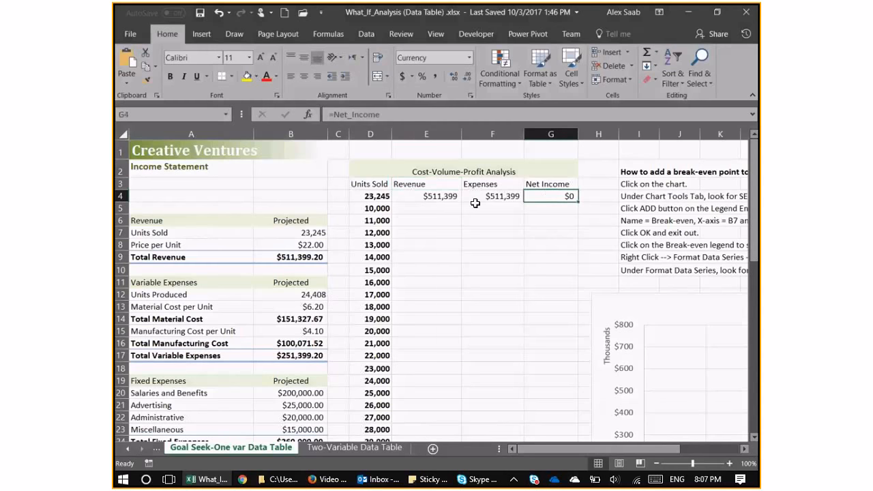
{"action": "left_click_drag", "start_coordinate": [361, 197], "coordinate": [549, 197]}
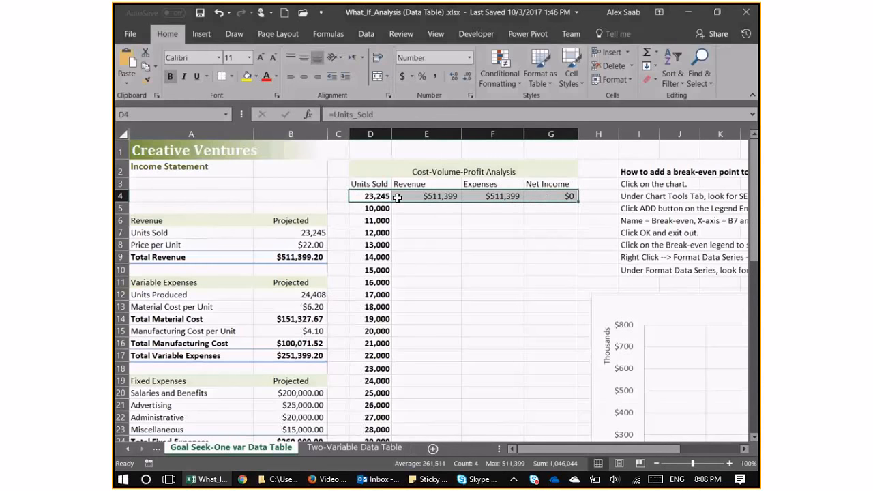
Inspect the formulas in D4, E4 and G4 and trace the Revenue and Net Income references to the income statement summary.
{"action": "left_click", "coordinate": [363, 197]}
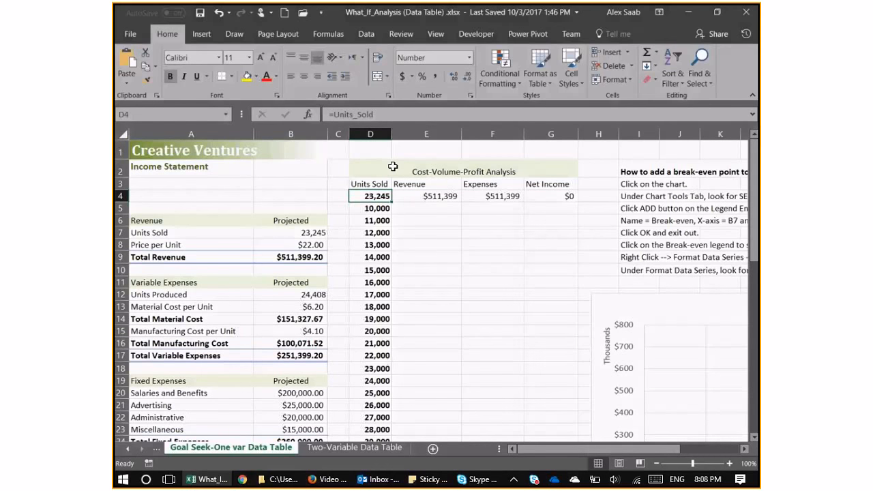
{"action": "key", "text": "Right"}
{"action": "left_click", "coordinate": [357, 115]}
{"action": "left_click_drag", "start_coordinate": [755, 234], "coordinate": [752, 269]}
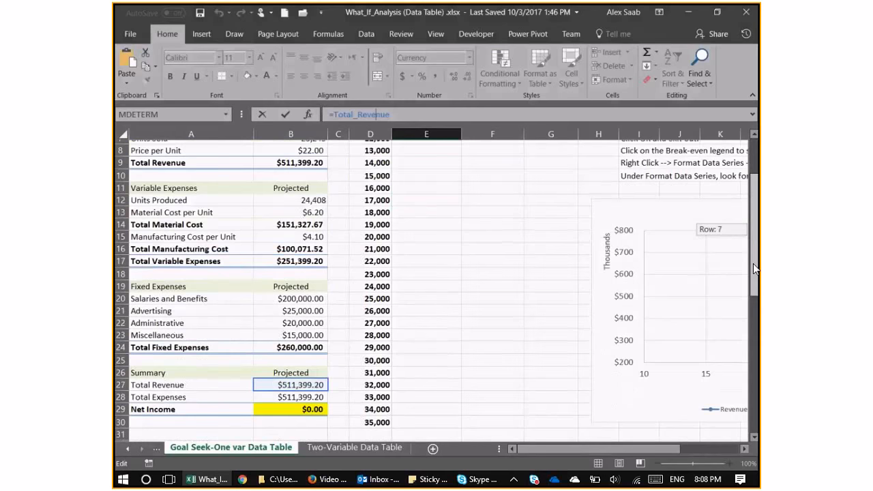
{"action": "key", "text": "Escape"}
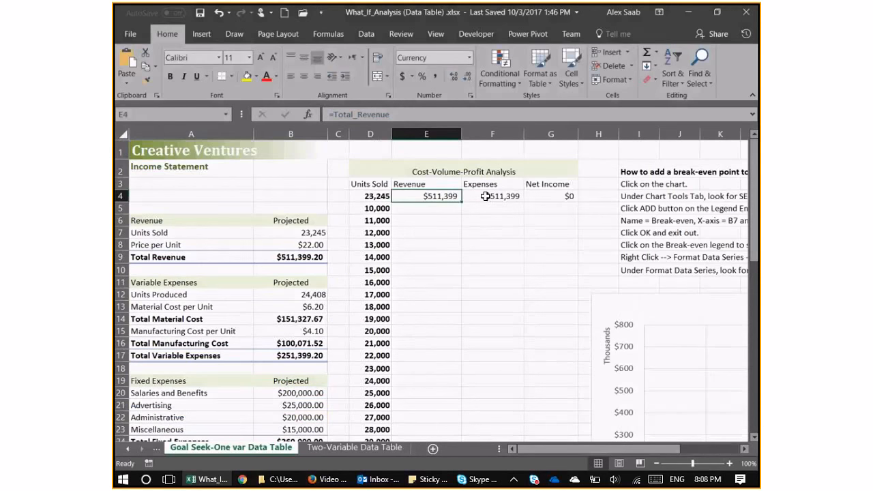
{"action": "double_click", "coordinate": [550, 196]}
{"action": "left_click_drag", "start_coordinate": [753, 260], "coordinate": [757, 293]}
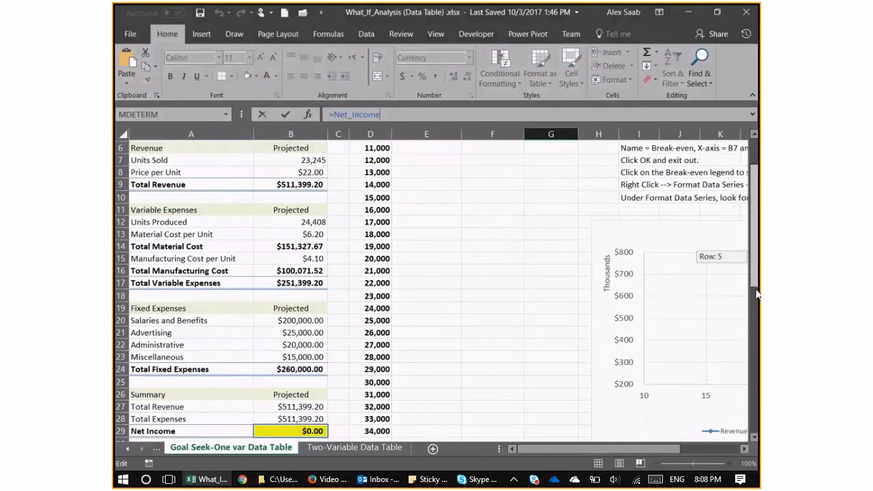
{"action": "key", "text": "Escape"}
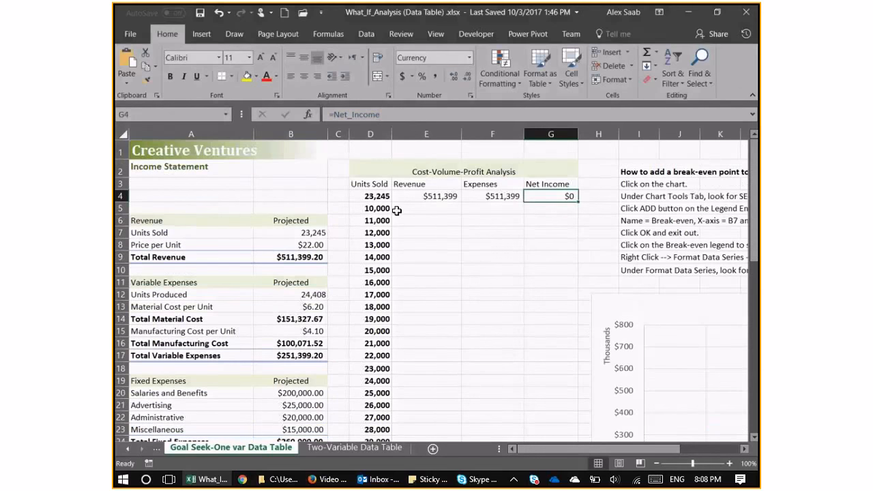
Clear the Units Sold values in D5:D30 of the Cost-Volume-Profit Analysis table.
{"action": "left_click_drag", "start_coordinate": [377, 208], "coordinate": [380, 283]}
{"action": "scroll", "coordinate": [386, 295], "scroll_direction": "down", "scroll_amount": 1}
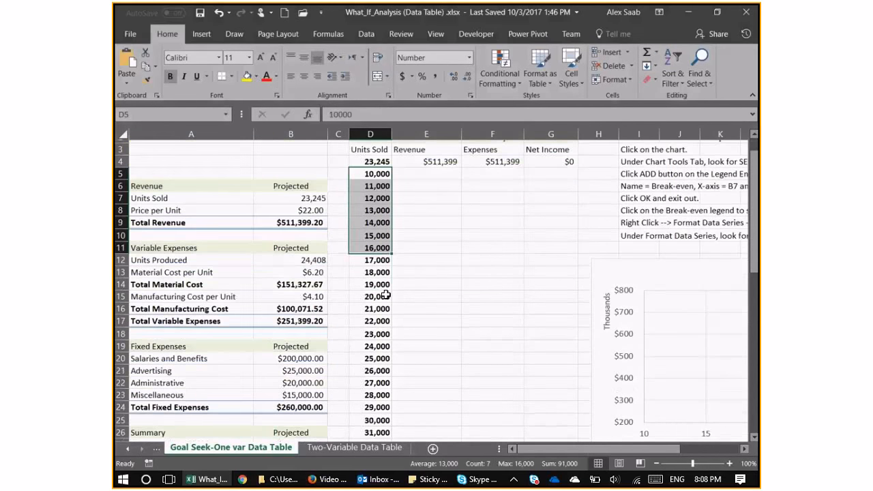
{"action": "scroll", "coordinate": [410, 335], "scroll_direction": "up", "scroll_amount": 1}
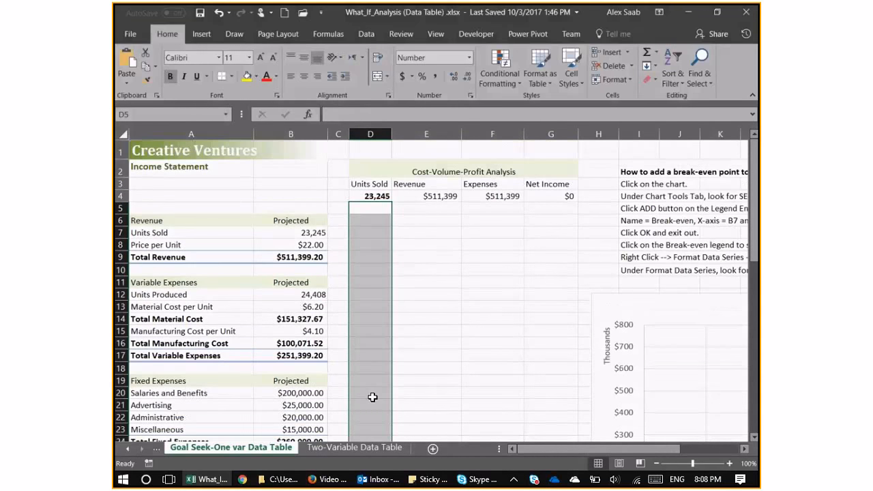
Enter 10000 in D5 and 11000 in D6, and fill the Units Sold series down to 35,000 in D30.
{"action": "left_click", "coordinate": [373, 208]}
{"action": "type", "text": "10000"}
{"action": "key", "text": "Return"}
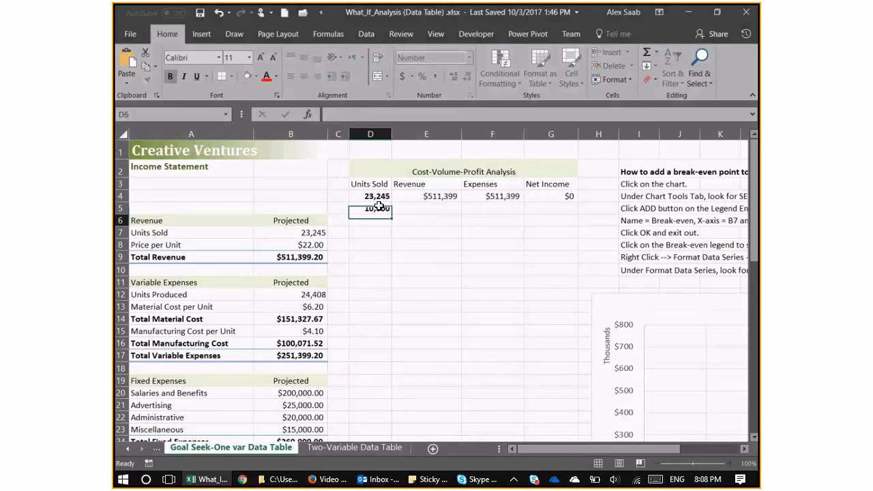
{"action": "type", "text": "11000"}
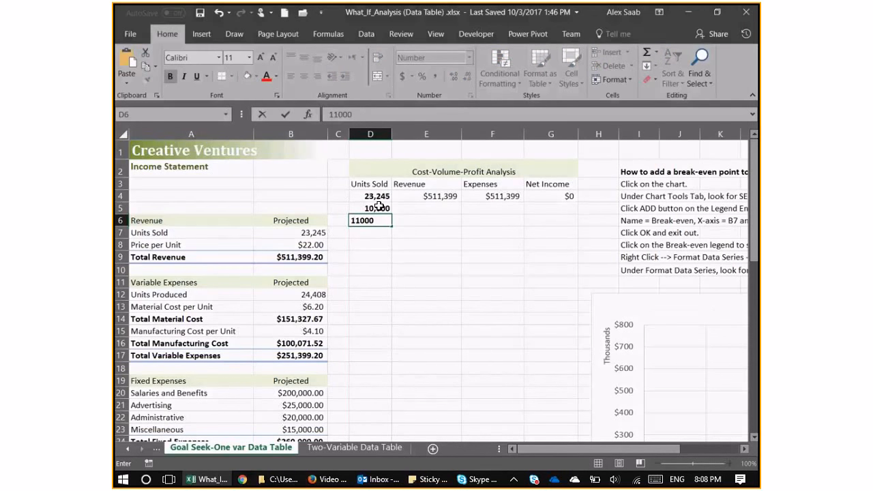
{"action": "left_click_drag", "start_coordinate": [380, 206], "coordinate": [386, 176]}
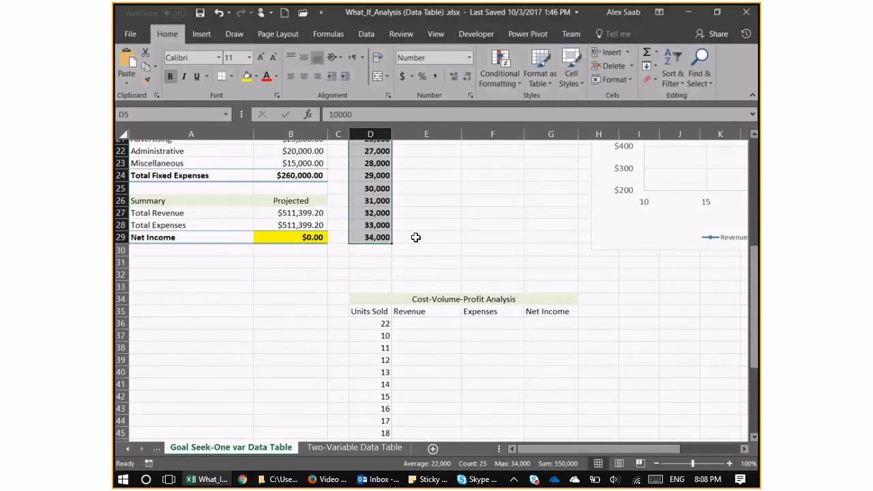
{"action": "left_click_drag", "start_coordinate": [392, 252], "coordinate": [392, 264]}
{"action": "scroll", "coordinate": [440, 301], "scroll_direction": "up", "scroll_amount": 2}
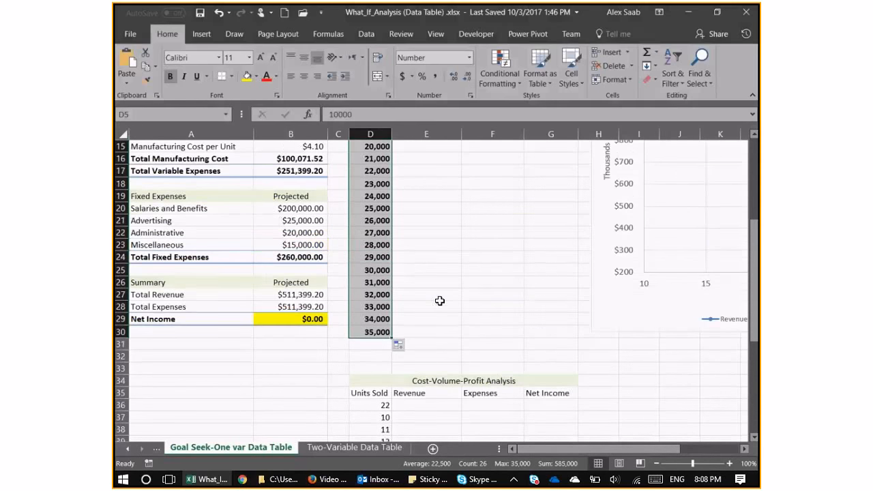
Create a one-variable data table over D4:G30 with the income statement's Units Sold cell B7 as the column input cell.
{"action": "scroll", "coordinate": [439, 301], "scroll_direction": "up", "scroll_amount": 2}
{"action": "left_click_drag", "start_coordinate": [533, 407], "coordinate": [372, 196]}
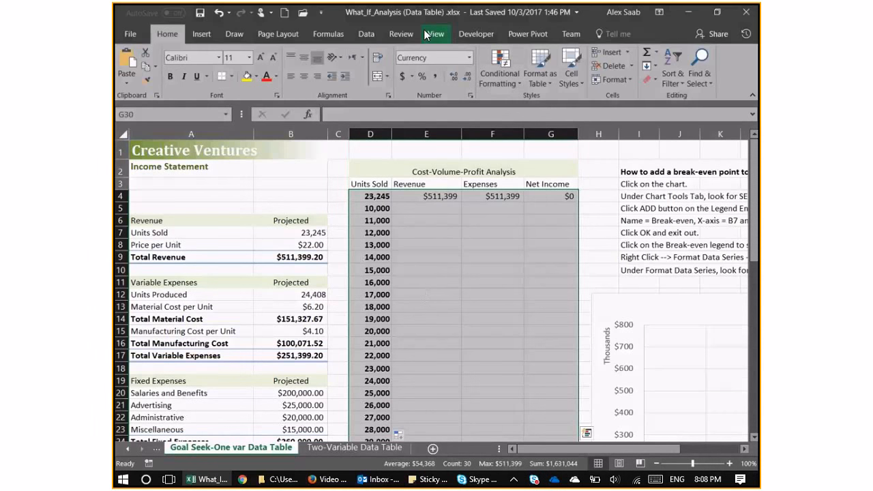
{"action": "left_click", "coordinate": [366, 33]}
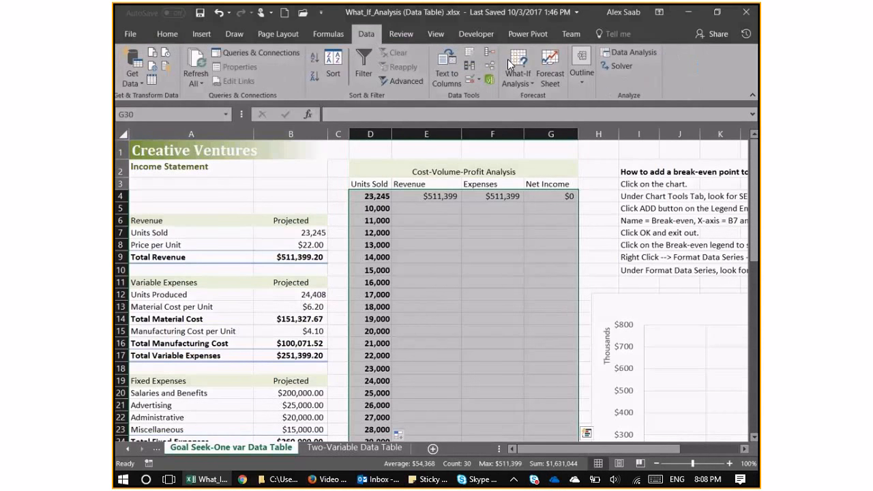
{"action": "left_click", "coordinate": [517, 71]}
{"action": "left_click", "coordinate": [539, 132]}
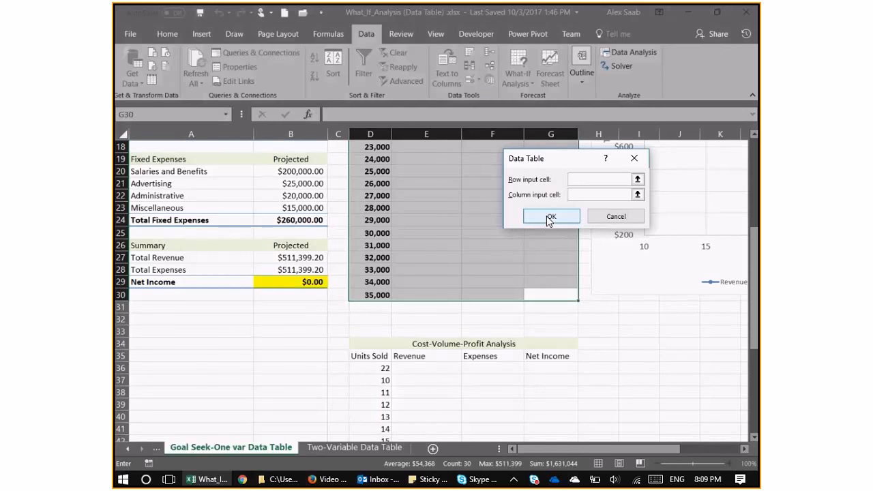
{"action": "left_click_drag", "start_coordinate": [753, 230], "coordinate": [753, 153]}
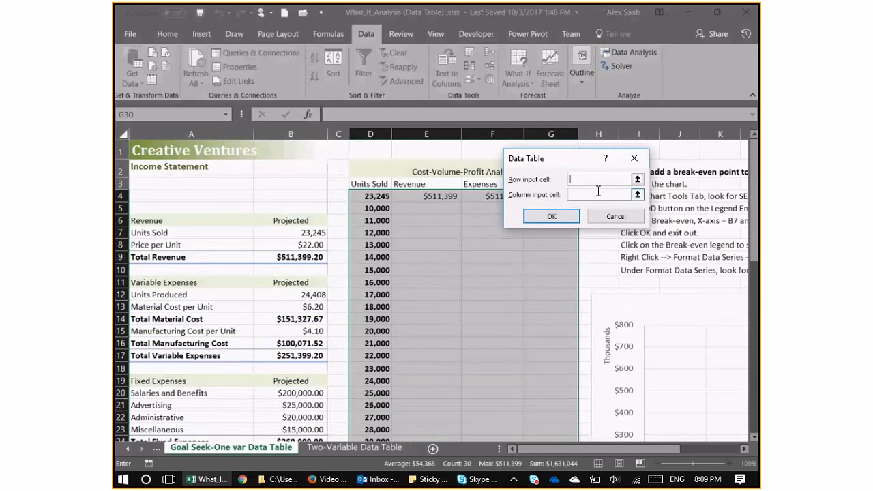
{"action": "left_click", "coordinate": [598, 193]}
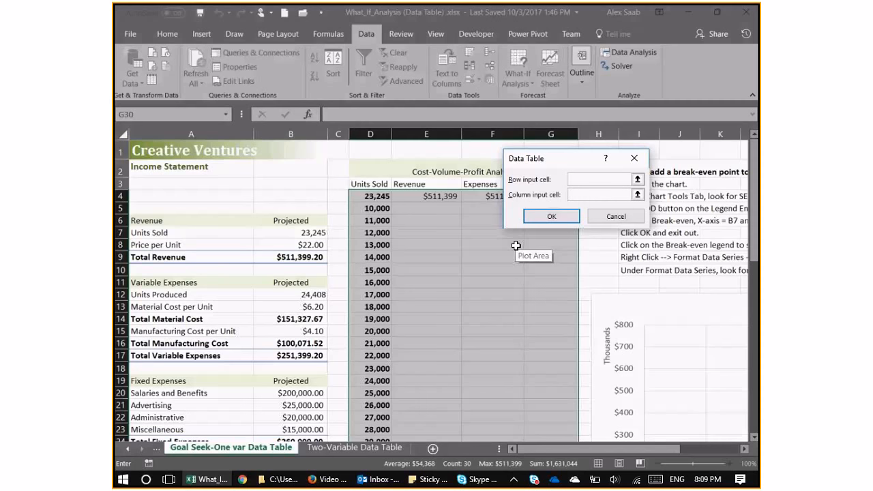
{"action": "left_click", "coordinate": [310, 233]}
{"action": "left_click", "coordinate": [550, 216]}
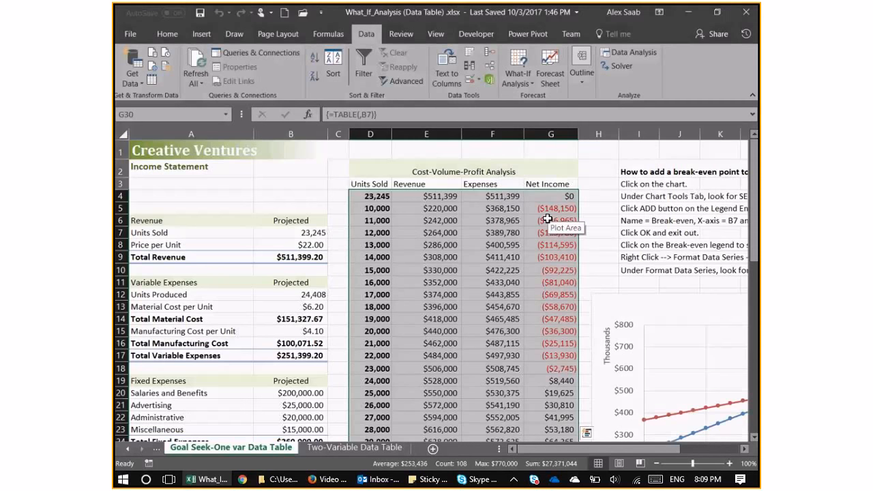
Examine the data table formula behind the Revenue results and the Units Sold values that feed it.
{"action": "left_click", "coordinate": [428, 213]}
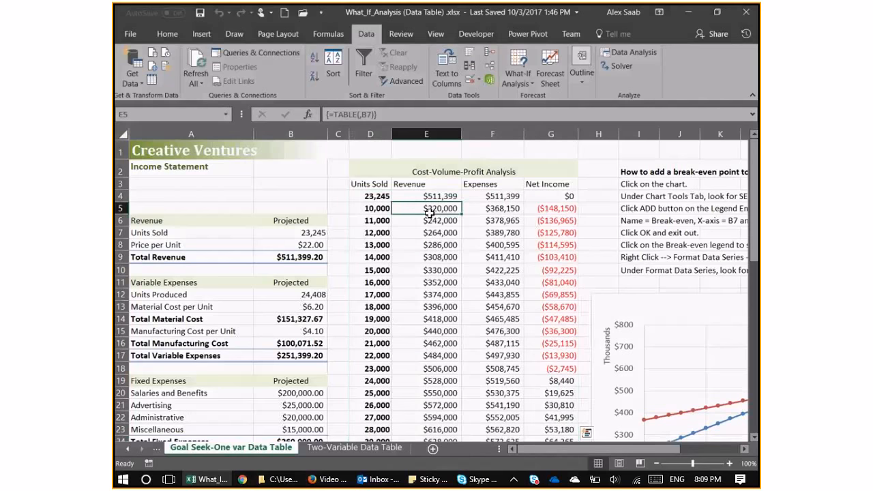
{"action": "left_click_drag", "start_coordinate": [429, 213], "coordinate": [511, 344]}
{"action": "left_click", "coordinate": [443, 246]}
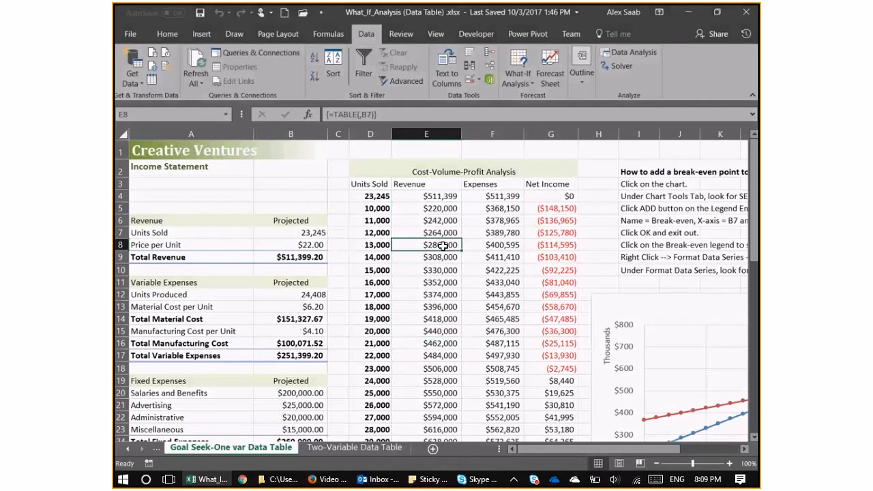
{"action": "left_click_drag", "start_coordinate": [371, 207], "coordinate": [373, 394]}
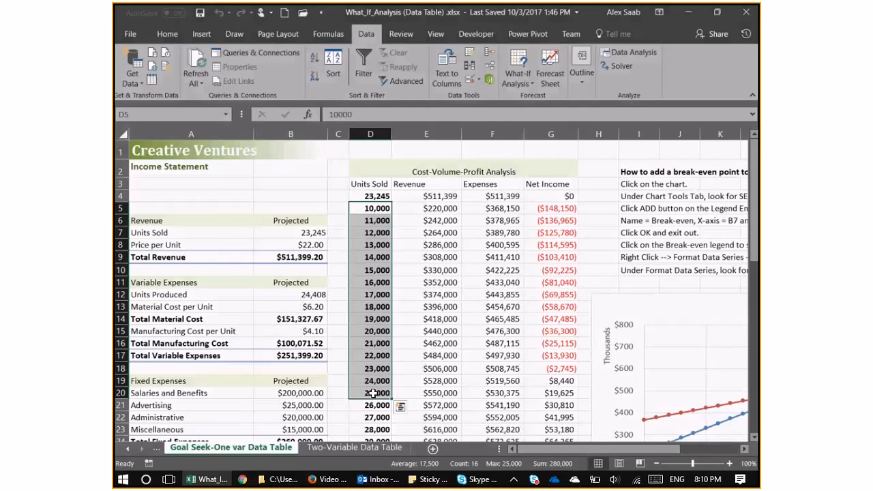
Change the header in D35 of the second Cost-Volume-Profit Analysis table to "Price".
{"action": "scroll", "coordinate": [416, 322], "scroll_direction": "down", "scroll_amount": 1}
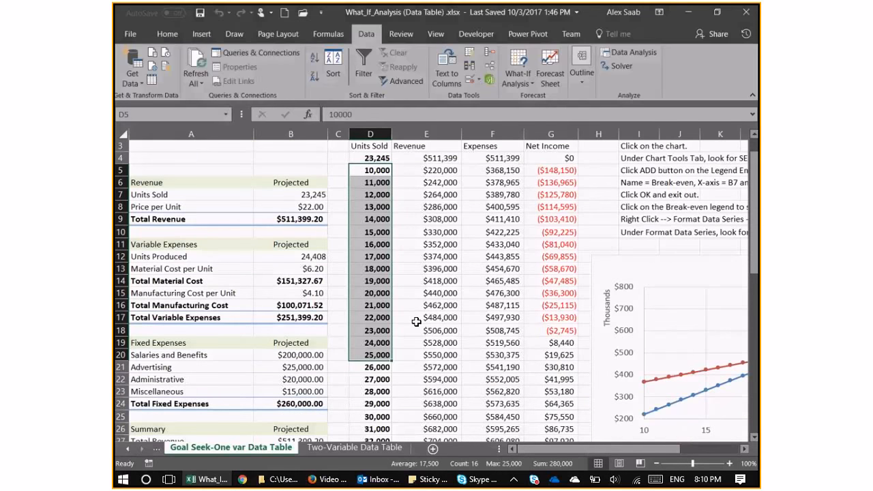
{"action": "scroll", "coordinate": [416, 321], "scroll_direction": "down", "scroll_amount": 9}
{"action": "scroll", "coordinate": [406, 286], "scroll_direction": "down", "scroll_amount": 1}
{"action": "scroll", "coordinate": [407, 259], "scroll_direction": "up", "scroll_amount": 1}
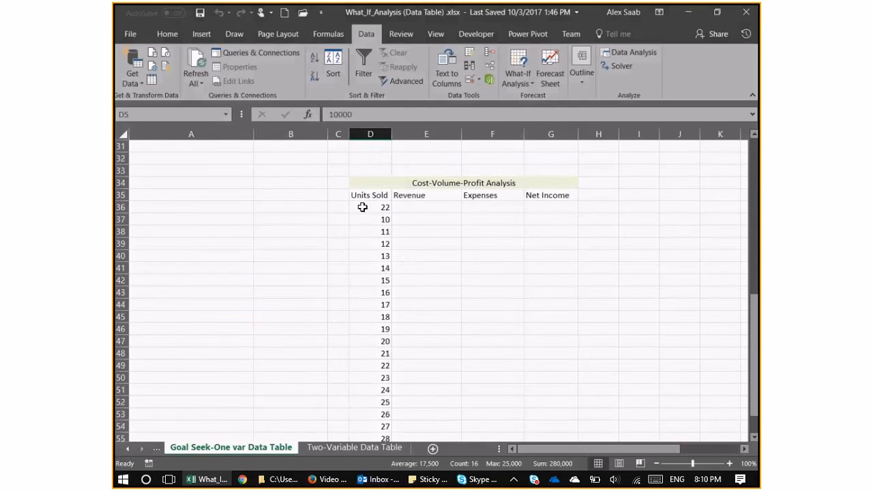
{"action": "left_click", "coordinate": [362, 207]}
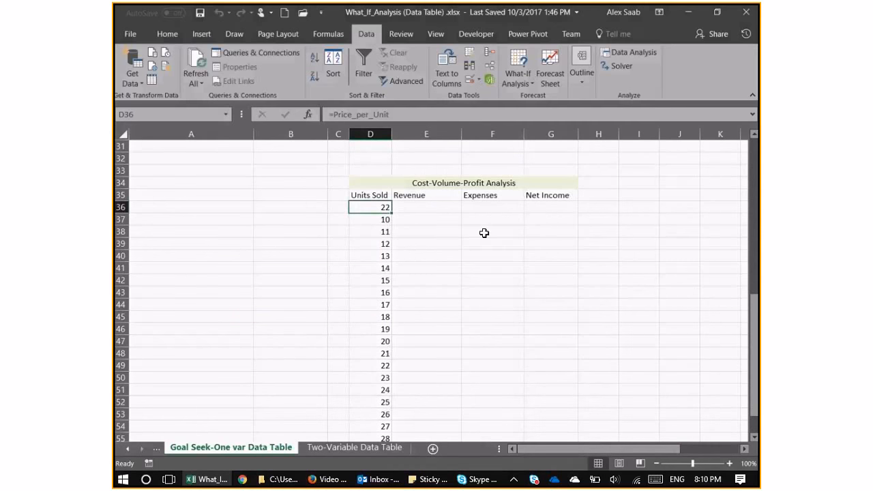
{"action": "left_click", "coordinate": [375, 194]}
{"action": "left_click", "coordinate": [381, 219]}
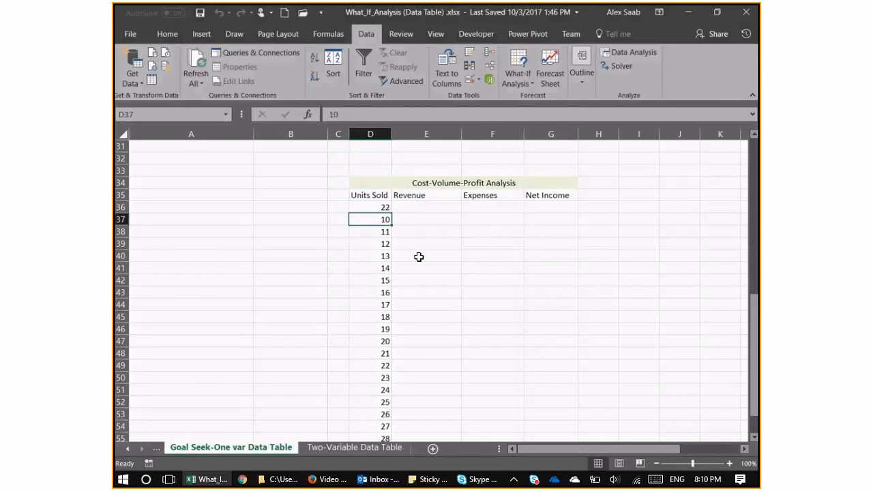
{"action": "scroll", "coordinate": [403, 246], "scroll_direction": "up", "scroll_amount": 1}
{"action": "left_click", "coordinate": [376, 232]}
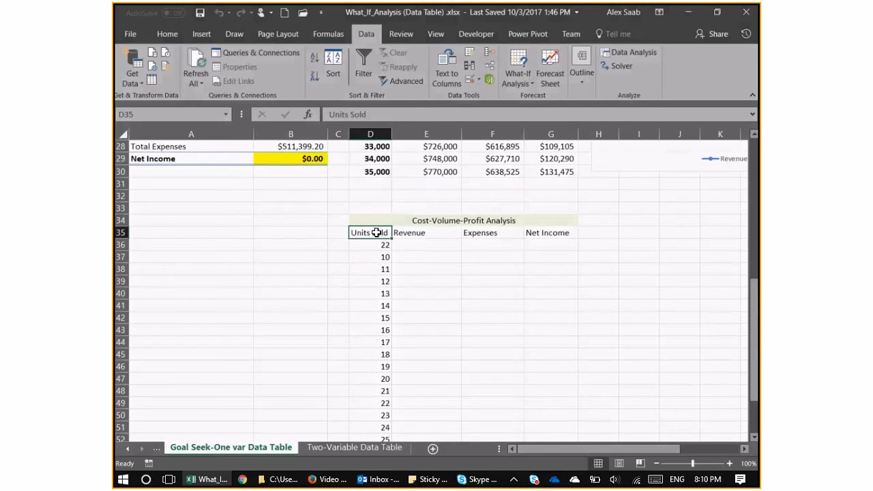
{"action": "type", "text": "Price"}
{"action": "key", "text": "Return"}
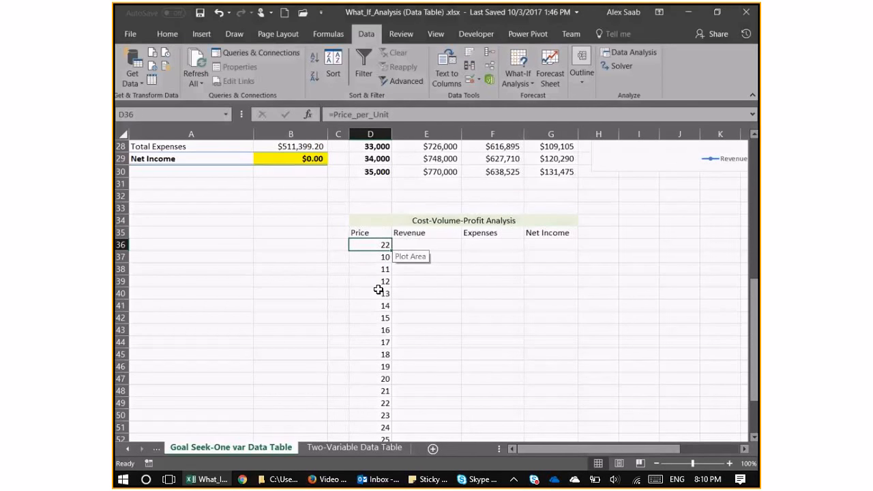
Examine the income statement's Units Sold and Price per Unit cells and compare them with the Price column of the second Cost-Volume-Profit Analysis table.
{"action": "scroll", "coordinate": [379, 290], "scroll_direction": "up", "scroll_amount": 4}
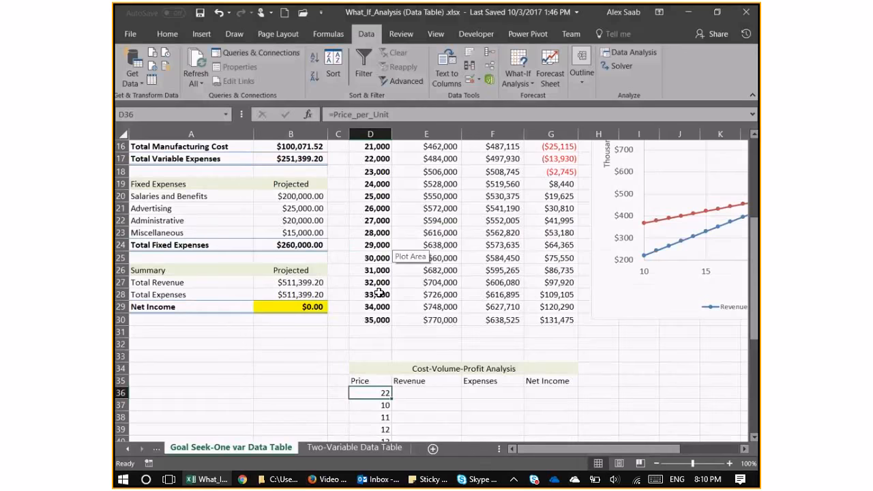
{"action": "scroll", "coordinate": [379, 293], "scroll_direction": "up", "scroll_amount": 4}
{"action": "left_click_drag", "start_coordinate": [300, 182], "coordinate": [299, 191]}
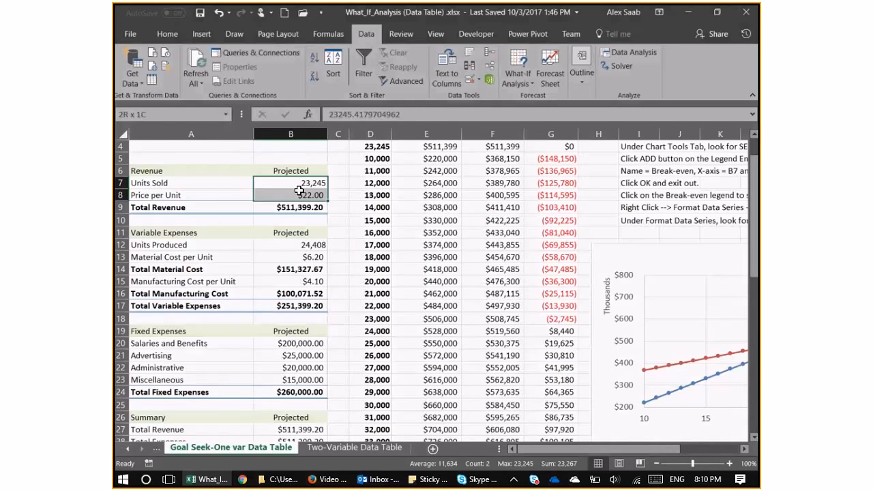
{"action": "left_click", "coordinate": [300, 191]}
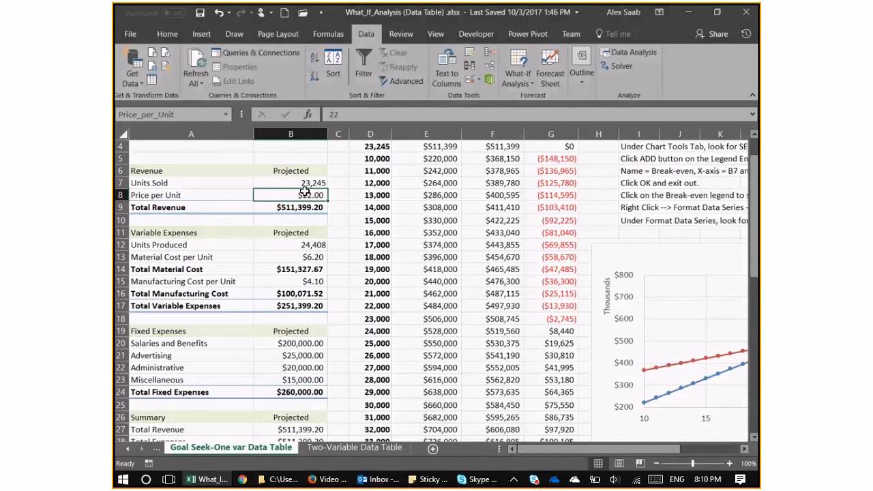
{"action": "scroll", "coordinate": [412, 293], "scroll_direction": "down", "scroll_amount": 5}
{"action": "scroll", "coordinate": [383, 281], "scroll_direction": "down", "scroll_amount": 1}
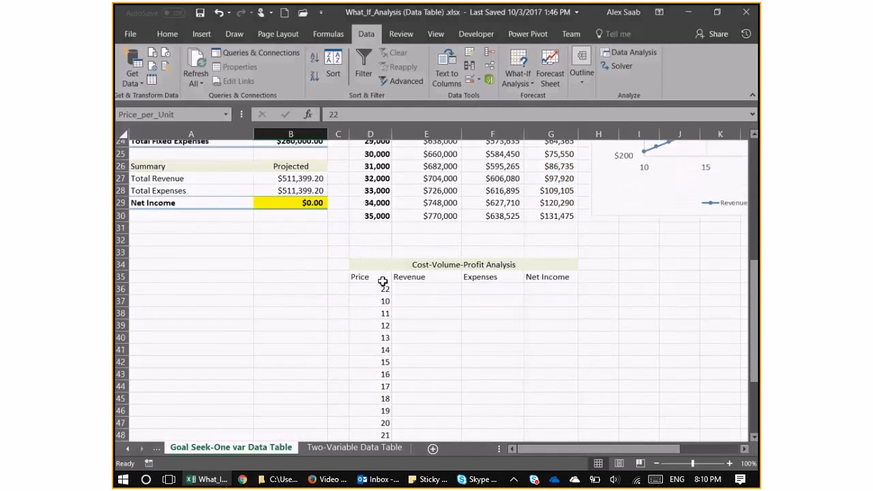
{"action": "scroll", "coordinate": [383, 281], "scroll_direction": "down", "scroll_amount": 1}
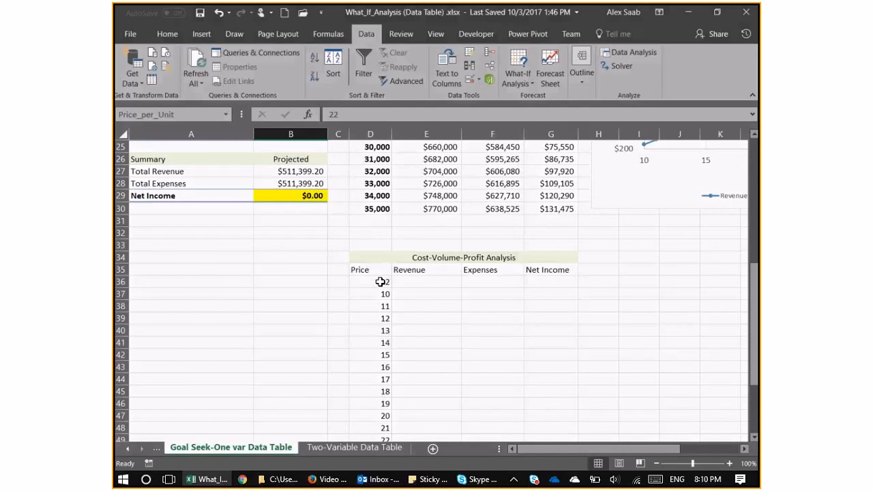
{"action": "scroll", "coordinate": [379, 282], "scroll_direction": "up", "scroll_amount": 4}
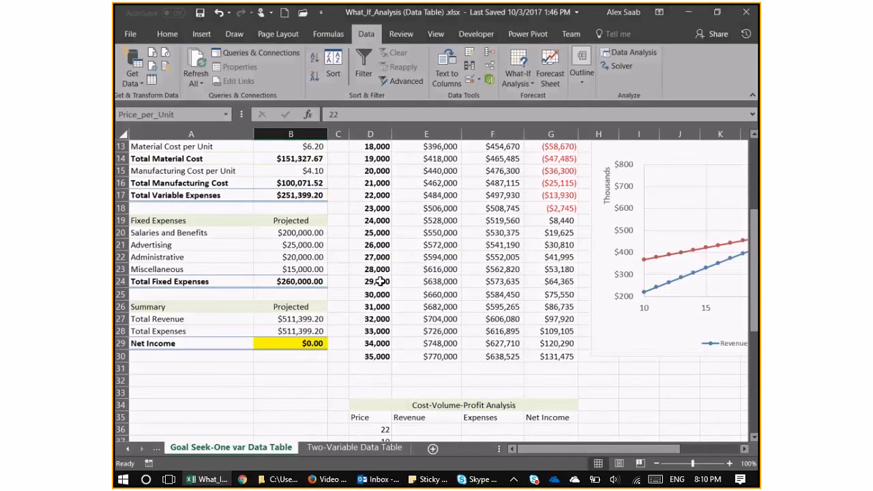
{"action": "scroll", "coordinate": [379, 281], "scroll_direction": "up", "scroll_amount": 3}
{"action": "left_click", "coordinate": [293, 180]}
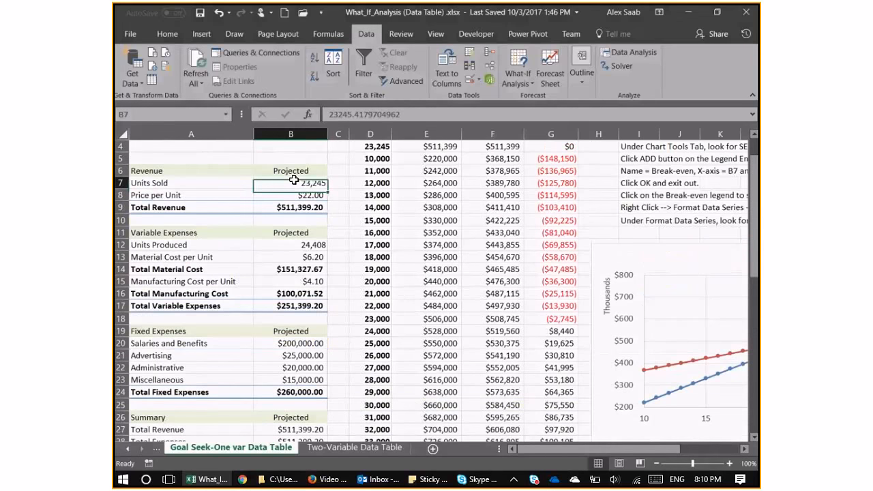
{"action": "left_click", "coordinate": [293, 180]}
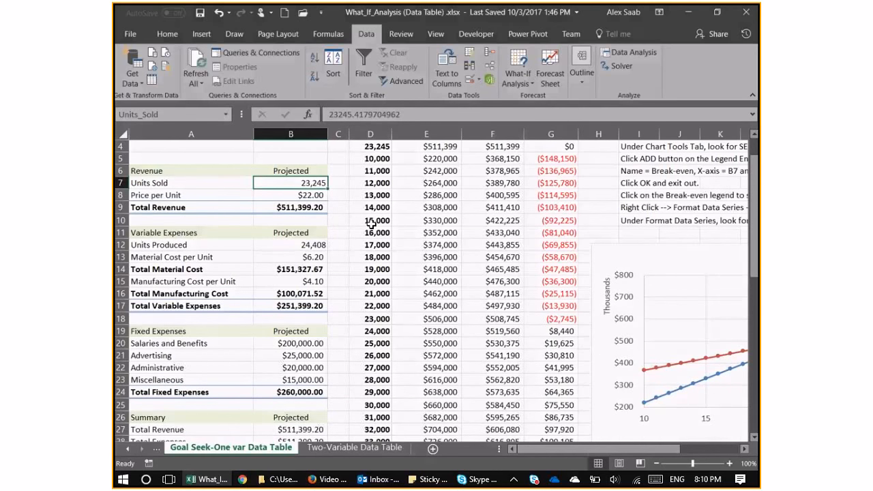
{"action": "scroll", "coordinate": [371, 223], "scroll_direction": "down", "scroll_amount": 6}
{"action": "left_click_drag", "start_coordinate": [370, 307], "coordinate": [491, 342]}
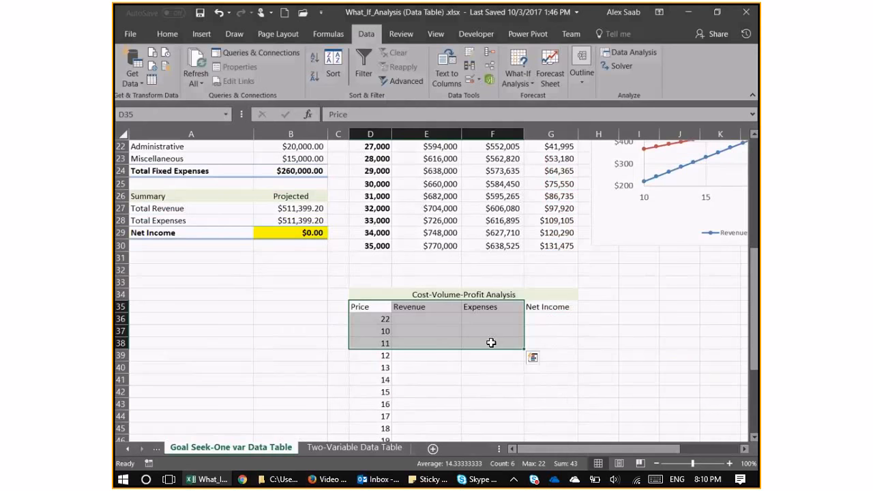
{"action": "left_click", "coordinate": [491, 343]}
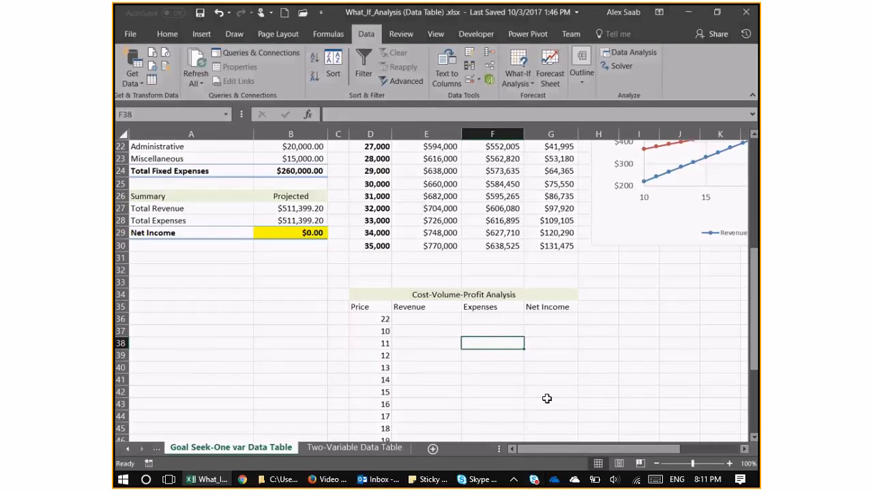
{"action": "scroll", "coordinate": [545, 390], "scroll_direction": "up", "scroll_amount": 1}
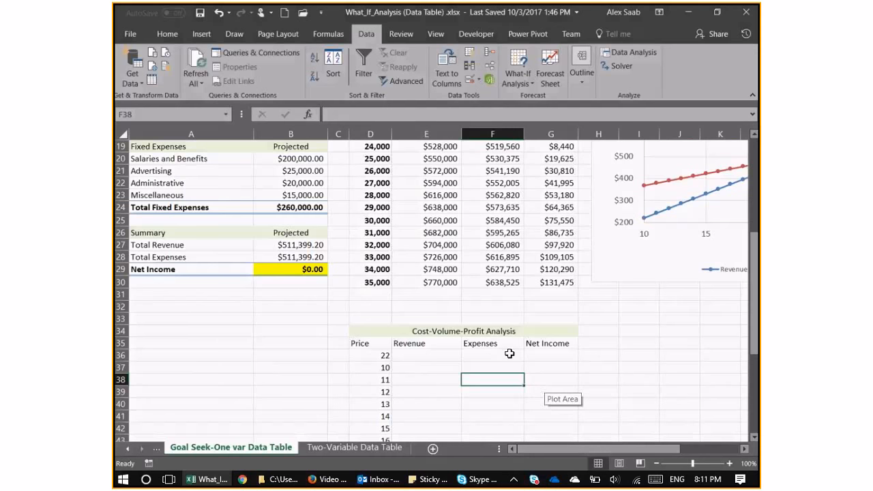
{"action": "left_click", "coordinate": [440, 354]}
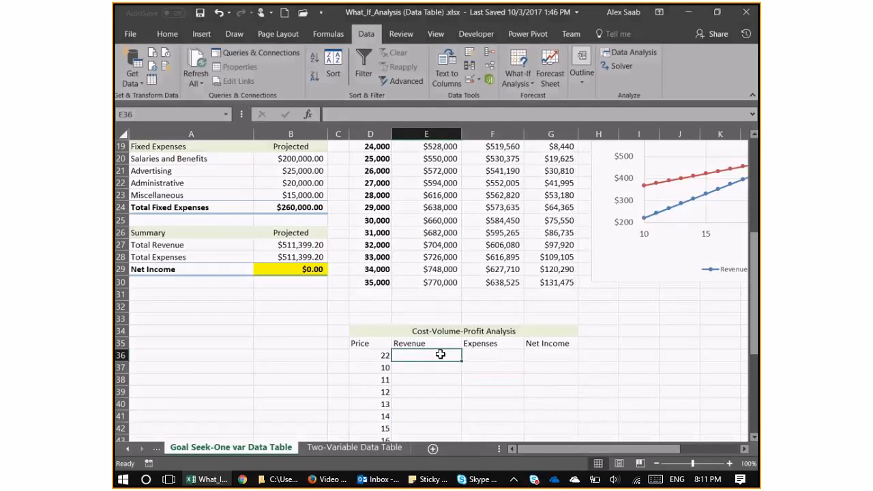
{"action": "type", "text": "="}
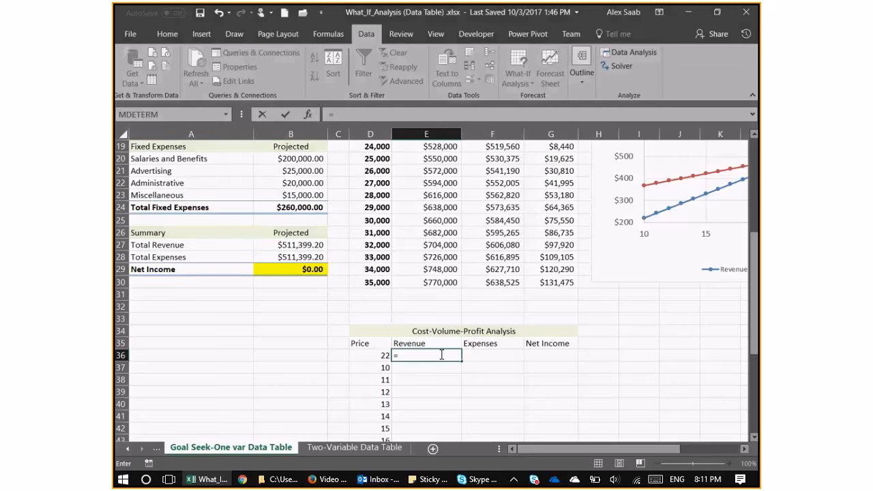
{"action": "scroll", "coordinate": [412, 262], "scroll_direction": "up", "scroll_amount": 1}
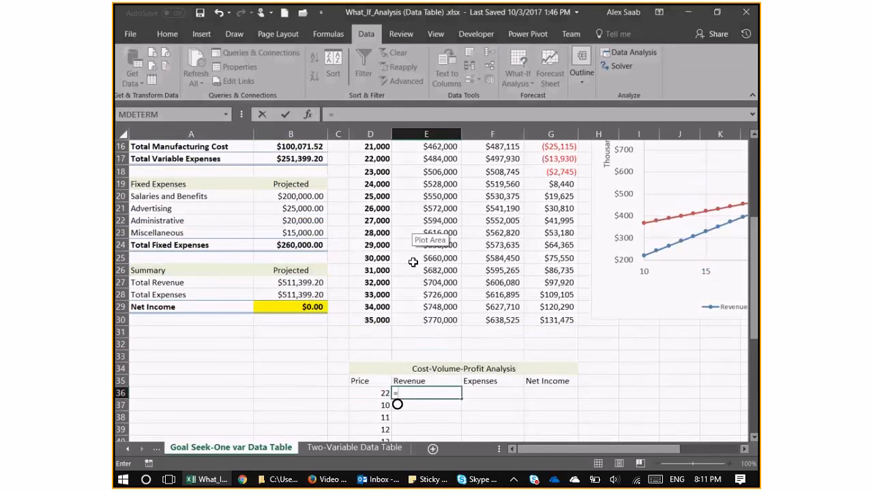
{"action": "key", "text": "Escape"}
{"action": "key", "text": "Left"}
Link the Revenue cell E36 of the second Cost-Volume-Profit Analysis table to the income statement's Total Revenue with =B9.
{"action": "scroll", "coordinate": [274, 29], "scroll_direction": "down", "scroll_amount": 1}
{"action": "scroll", "coordinate": [332, 290], "scroll_direction": "up", "scroll_amount": 3}
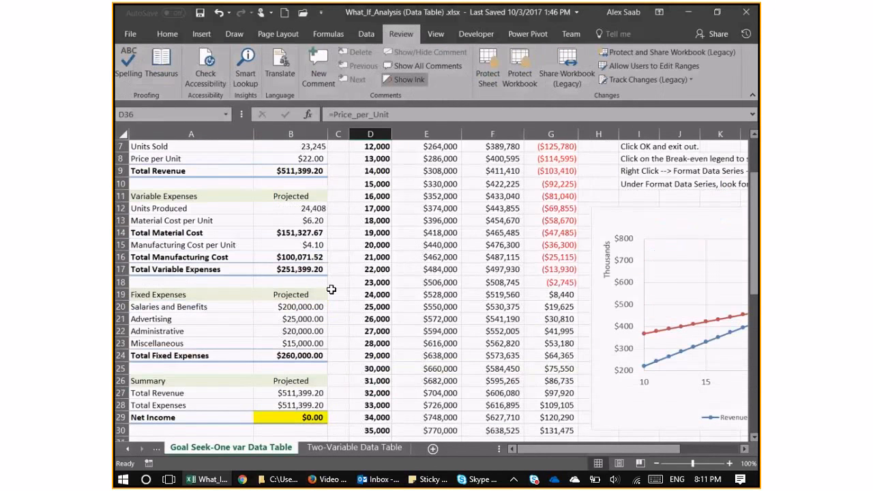
{"action": "scroll", "coordinate": [331, 290], "scroll_direction": "up", "scroll_amount": 2}
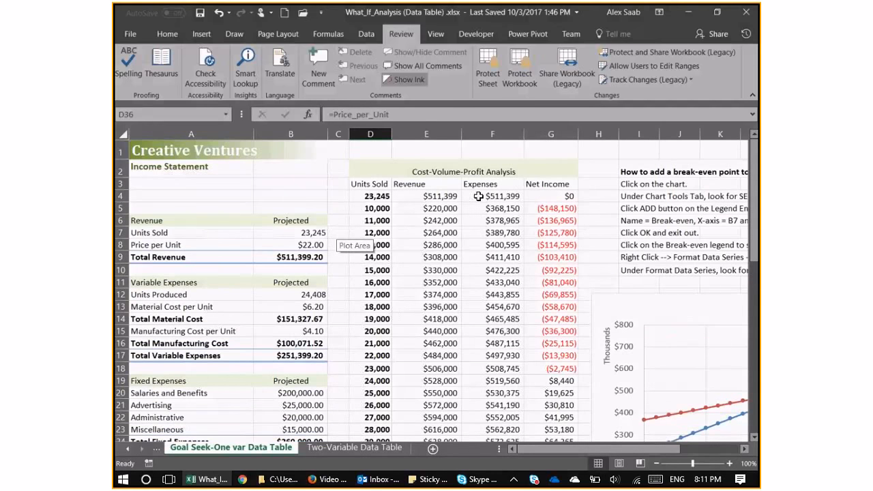
{"action": "scroll", "coordinate": [495, 308], "scroll_direction": "down", "scroll_amount": 3}
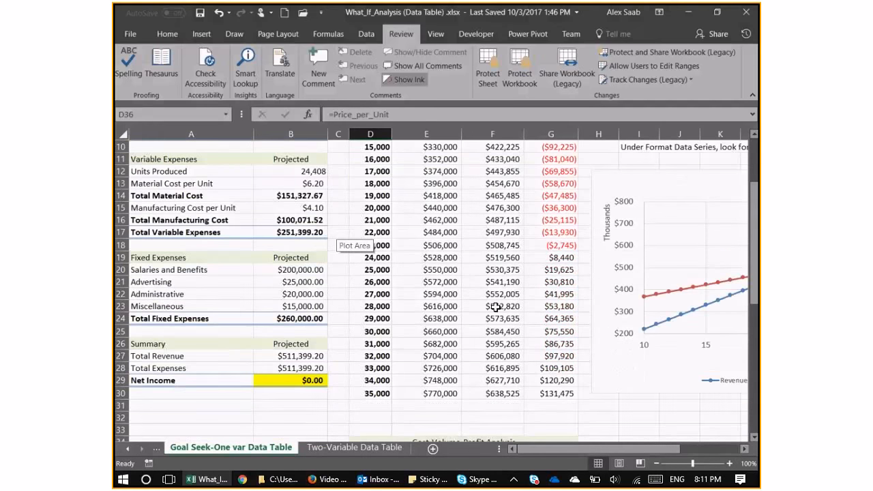
{"action": "scroll", "coordinate": [495, 307], "scroll_direction": "down", "scroll_amount": 3}
{"action": "left_click", "coordinate": [446, 356]}
{"action": "type", "text": "="}
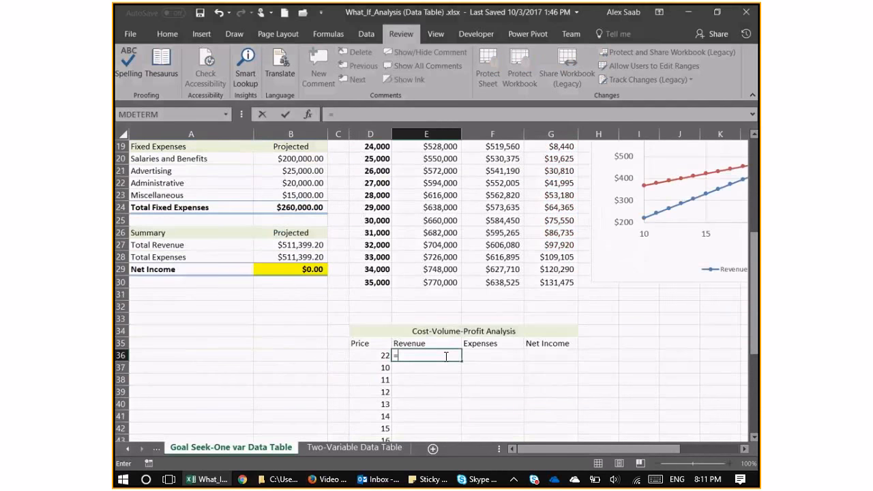
{"action": "scroll", "coordinate": [348, 303], "scroll_direction": "up", "scroll_amount": 4}
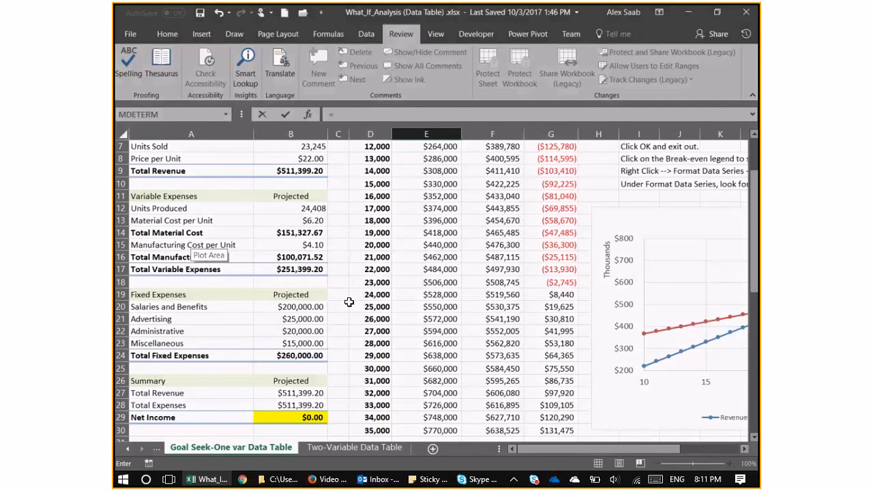
{"action": "left_click", "coordinate": [314, 171]}
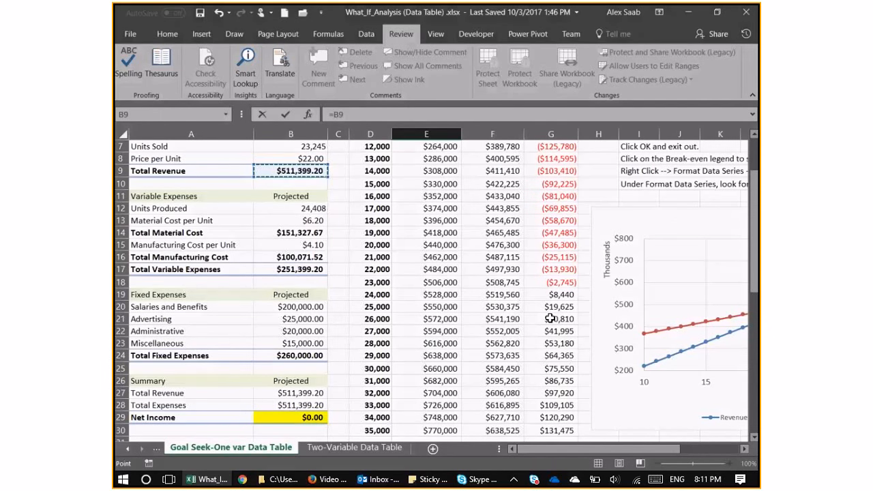
{"action": "scroll", "coordinate": [550, 318], "scroll_direction": "down", "scroll_amount": 2}
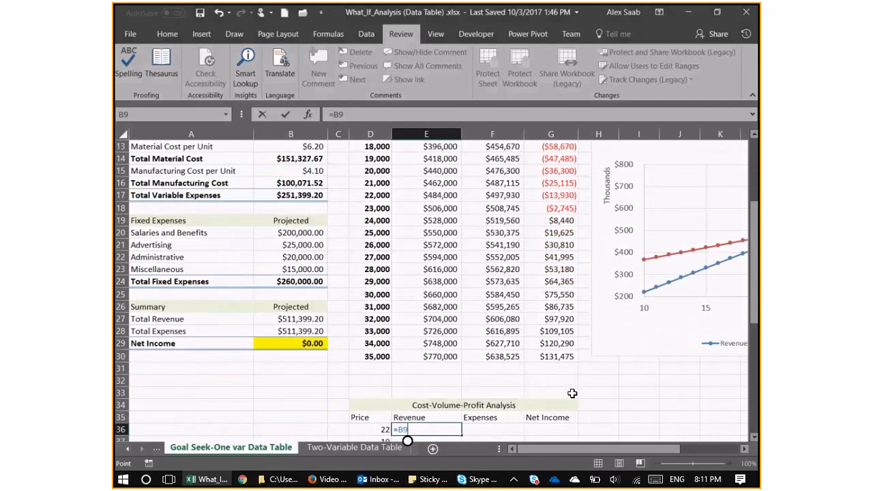
{"action": "scroll", "coordinate": [162, 209], "scroll_direction": "up", "scroll_amount": 3}
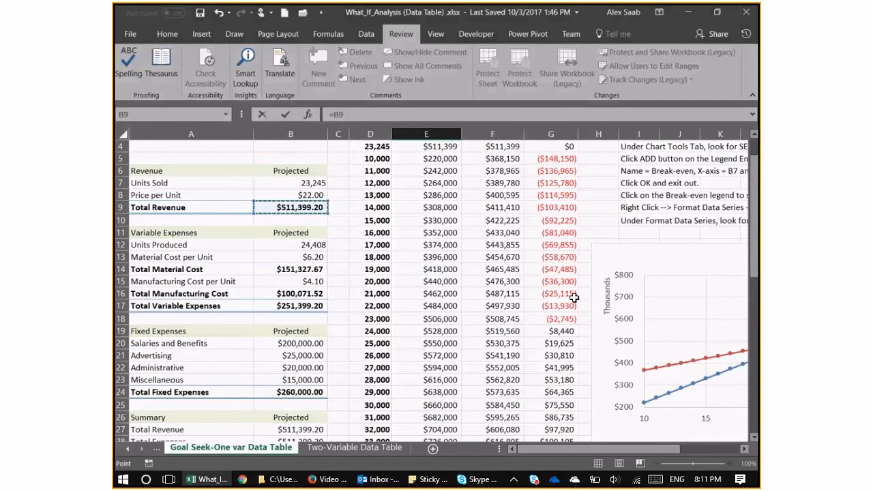
{"action": "scroll", "coordinate": [704, 408], "scroll_direction": "down", "scroll_amount": 1}
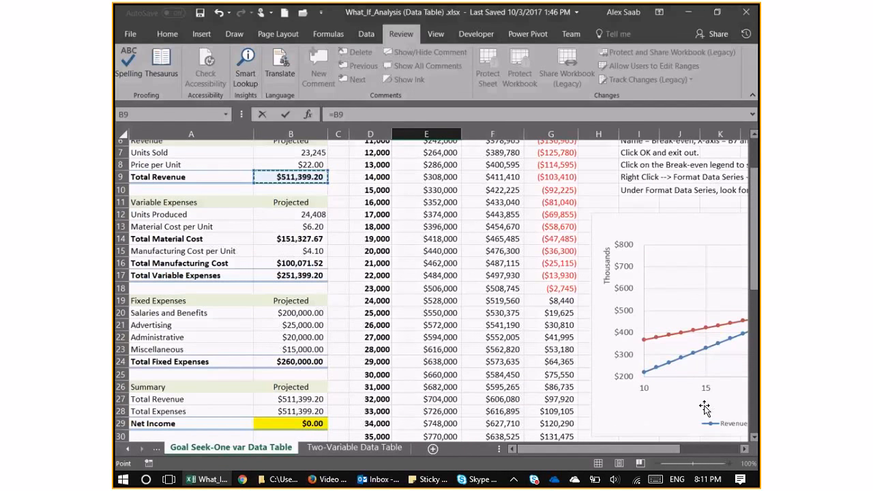
{"action": "key", "text": "Return"}
Link the Expenses cell F36 of the Price table to the Summary section's Total Expenses in B28.
{"action": "left_click", "coordinate": [500, 418]}
{"action": "type", "text": "="}
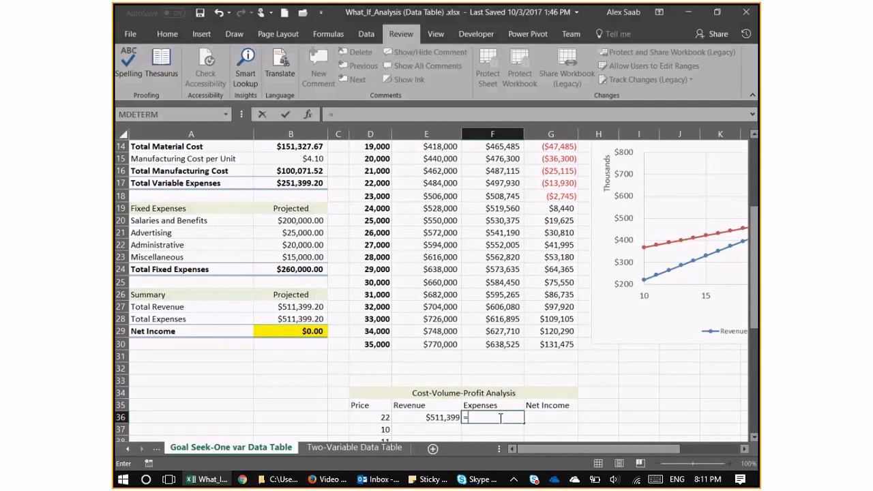
{"action": "left_click", "coordinate": [290, 269]}
{"action": "scroll", "coordinate": [677, 409], "scroll_direction": "up", "scroll_amount": 1}
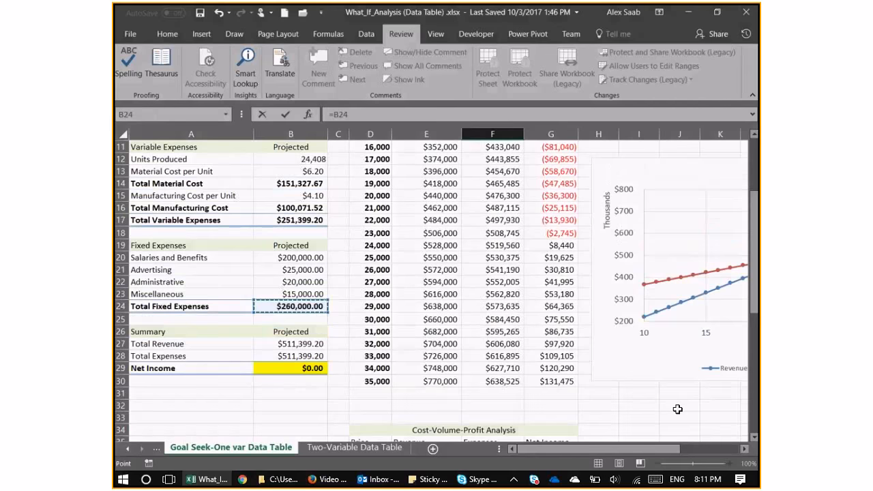
{"action": "scroll", "coordinate": [677, 410], "scroll_direction": "up", "scroll_amount": 3}
{"action": "left_click", "coordinate": [325, 337]}
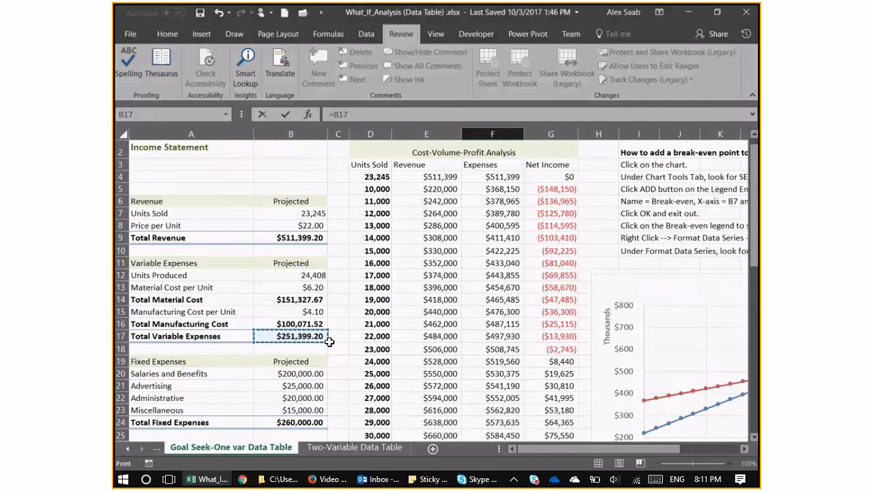
{"action": "scroll", "coordinate": [335, 265], "scroll_direction": "down", "scroll_amount": 1}
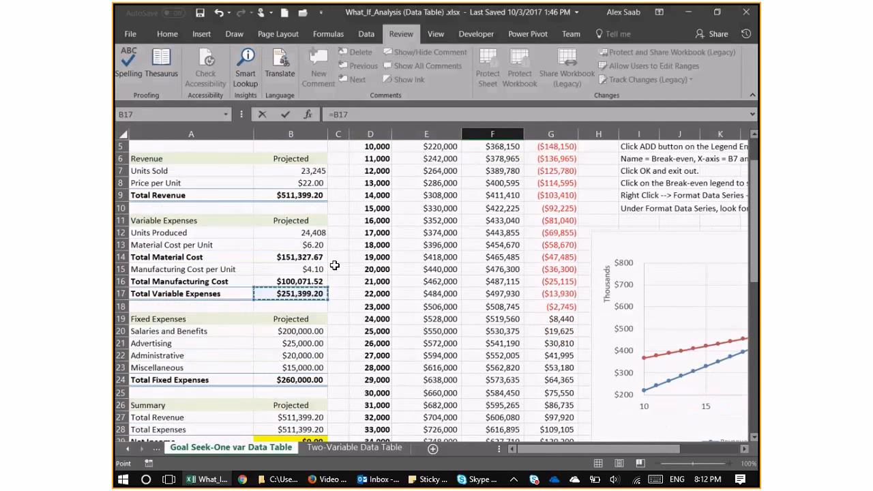
{"action": "left_click", "coordinate": [324, 258]}
{"action": "left_click", "coordinate": [325, 280]}
{"action": "scroll", "coordinate": [648, 402], "scroll_direction": "down", "scroll_amount": 1}
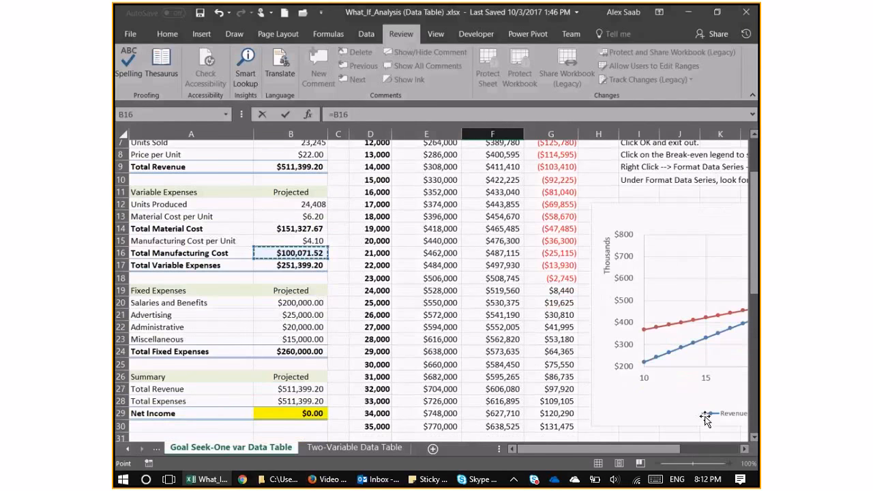
{"action": "scroll", "coordinate": [543, 368], "scroll_direction": "down", "scroll_amount": 1}
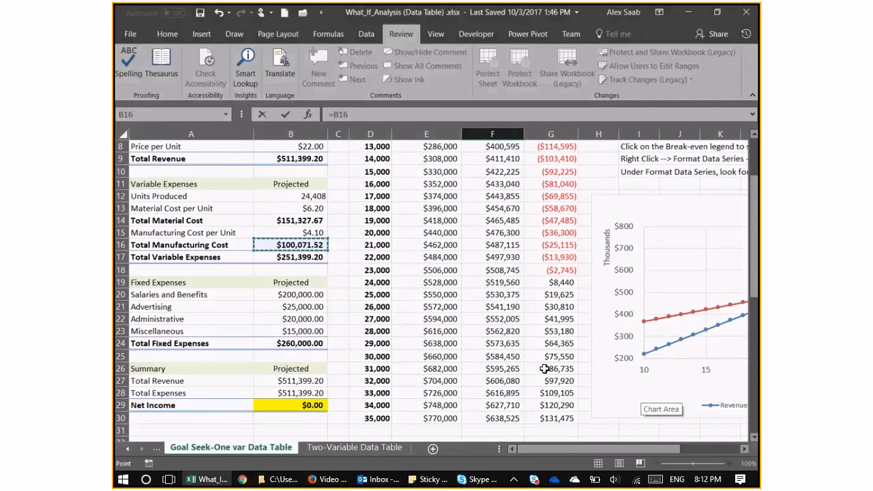
{"action": "scroll", "coordinate": [433, 291], "scroll_direction": "up", "scroll_amount": 2}
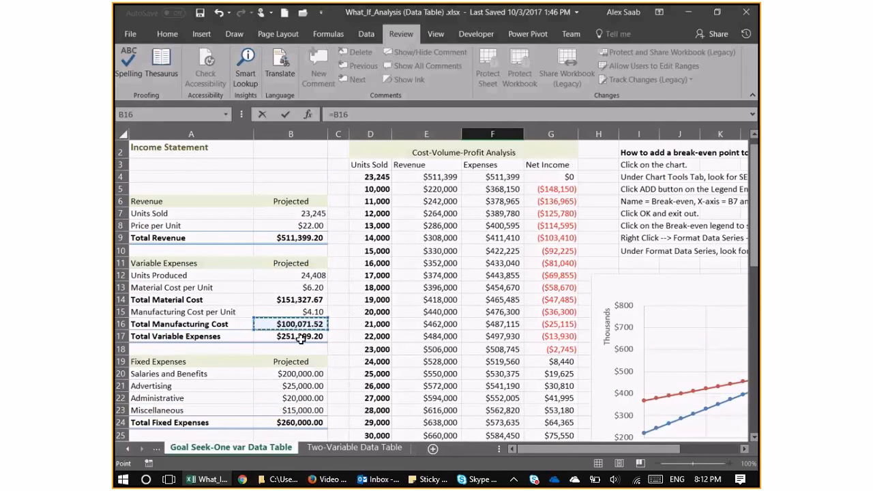
{"action": "scroll", "coordinate": [317, 348], "scroll_direction": "down", "scroll_amount": 2}
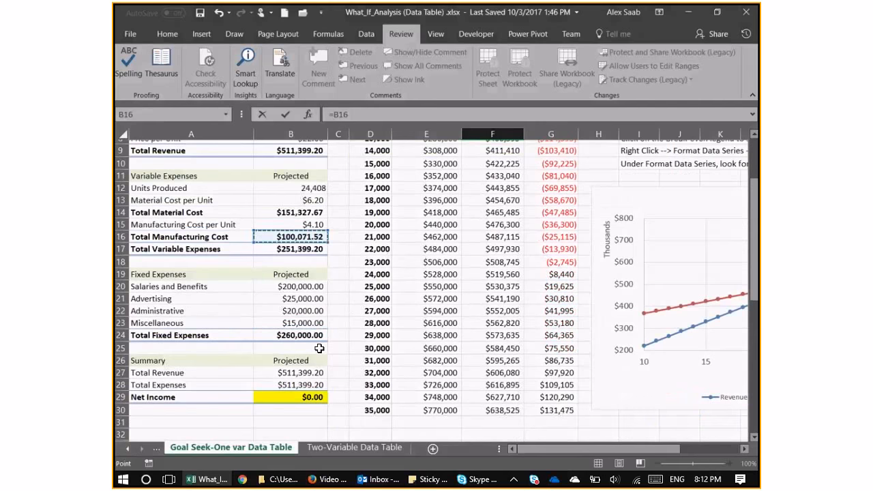
{"action": "scroll", "coordinate": [319, 348], "scroll_direction": "down", "scroll_amount": 1}
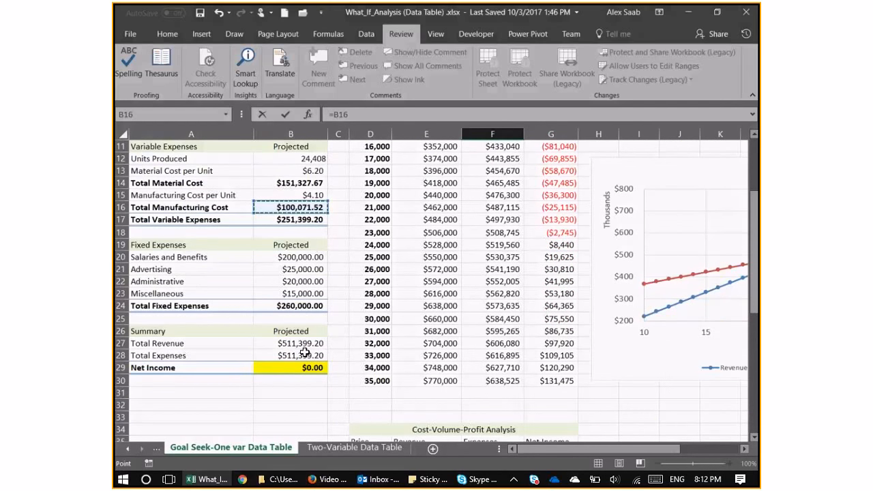
{"action": "left_click", "coordinate": [304, 354]}
{"action": "key", "text": "Return"}
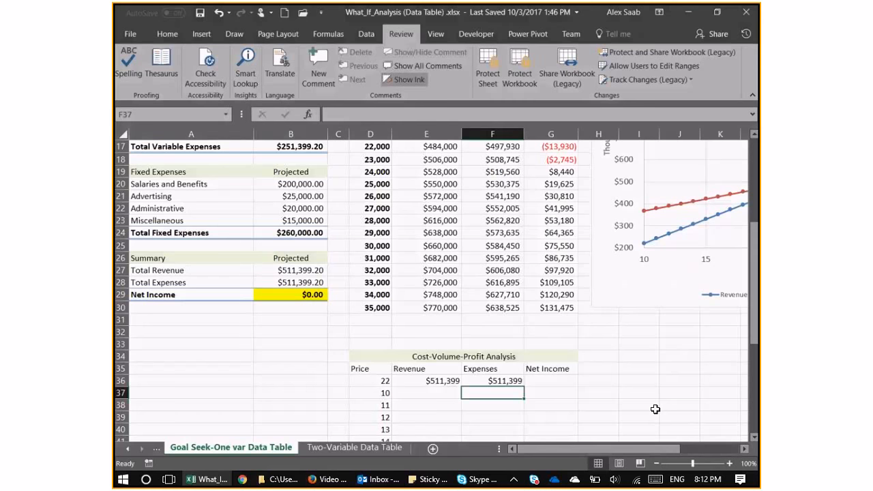
Link the Net Income cell G36 of the Price table to the Summary's Net Income in B29 with =Net_Income.
{"action": "left_click", "coordinate": [571, 382]}
{"action": "type", "text": "="}
{"action": "left_click", "coordinate": [290, 298]}
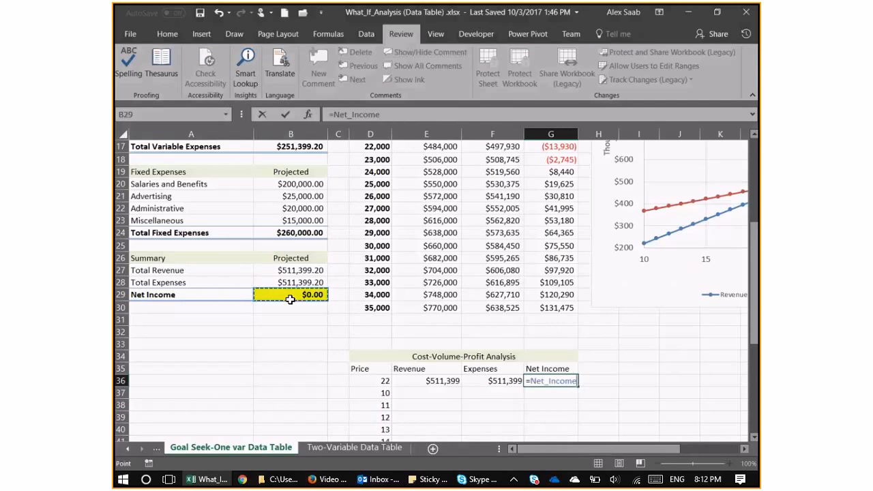
{"action": "key", "text": "Return"}
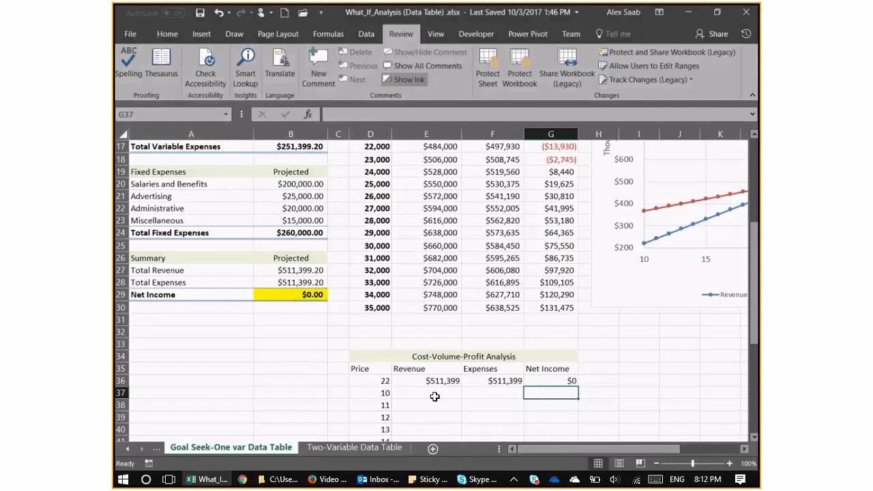
Start a What-If Data Table for the Price table's range D36:G57, including the formula row.
{"action": "left_click", "coordinate": [357, 369]}
{"action": "left_click_drag", "start_coordinate": [356, 368], "coordinate": [573, 412]}
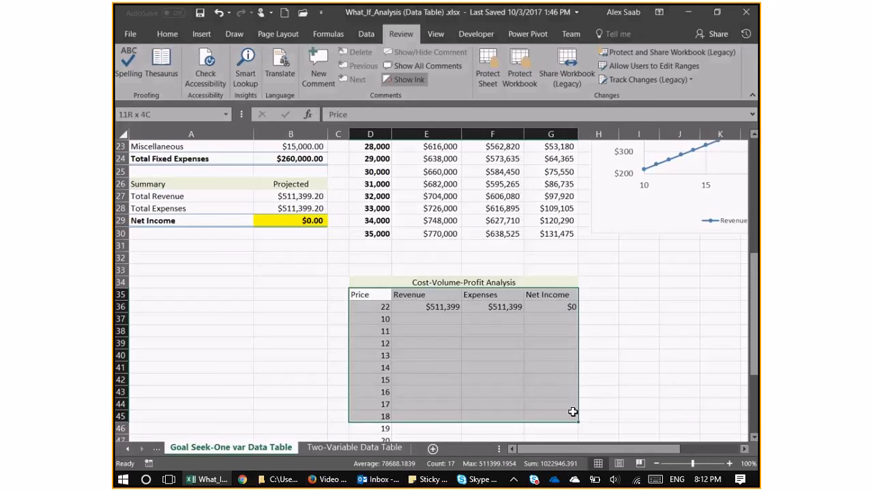
{"action": "left_click_drag", "start_coordinate": [370, 307], "coordinate": [563, 415]}
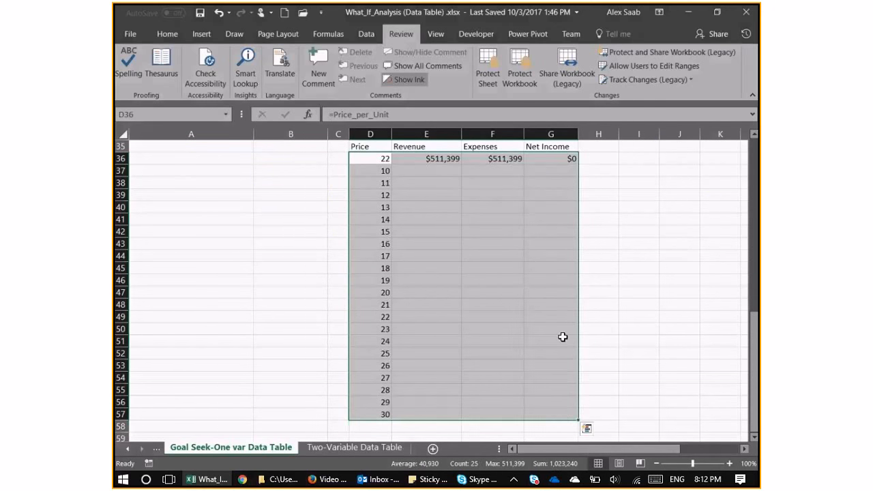
{"action": "left_click", "coordinate": [374, 35]}
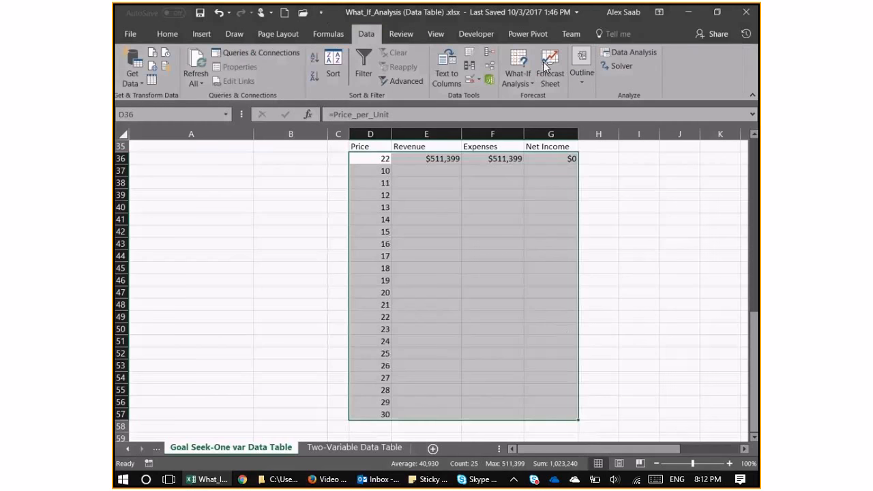
{"action": "left_click", "coordinate": [533, 84]}
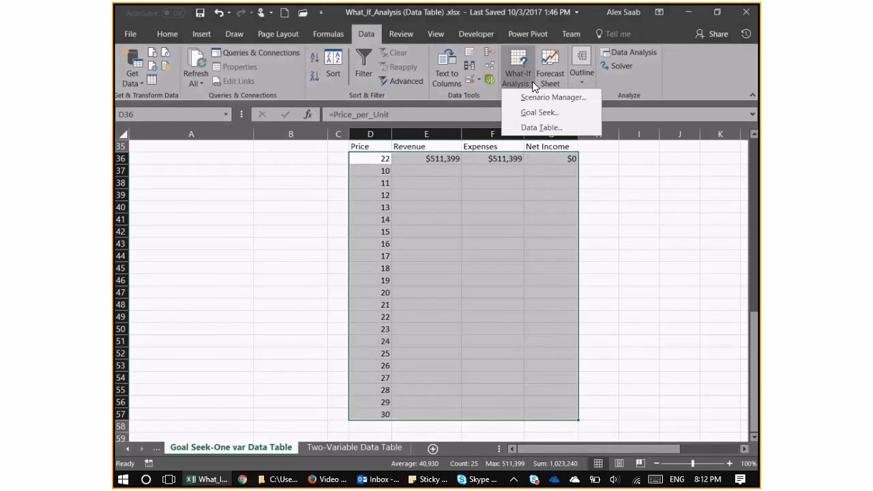
{"action": "left_click", "coordinate": [541, 128]}
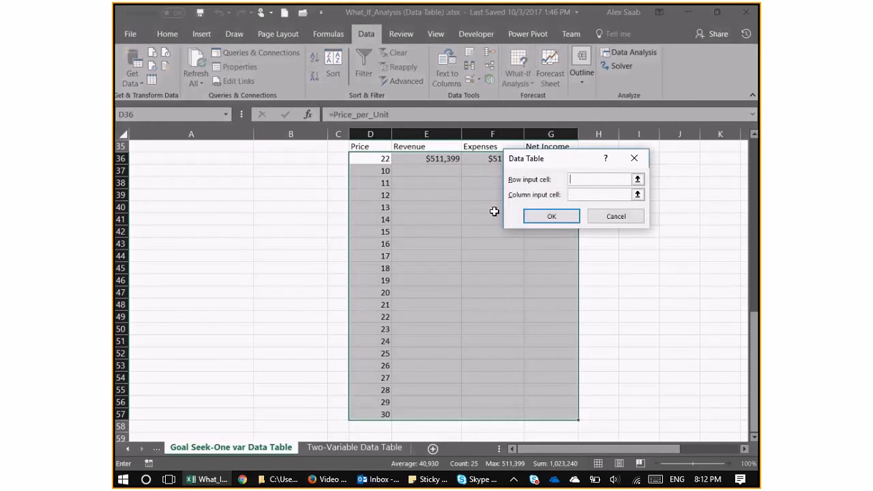
Leave the row input cell empty and generate the Price data table with the income statement's Price per Unit, B8, as column input cell.
{"action": "scroll", "coordinate": [456, 229], "scroll_direction": "up", "scroll_amount": 2}
{"action": "scroll", "coordinate": [455, 230], "scroll_direction": "up", "scroll_amount": 1}
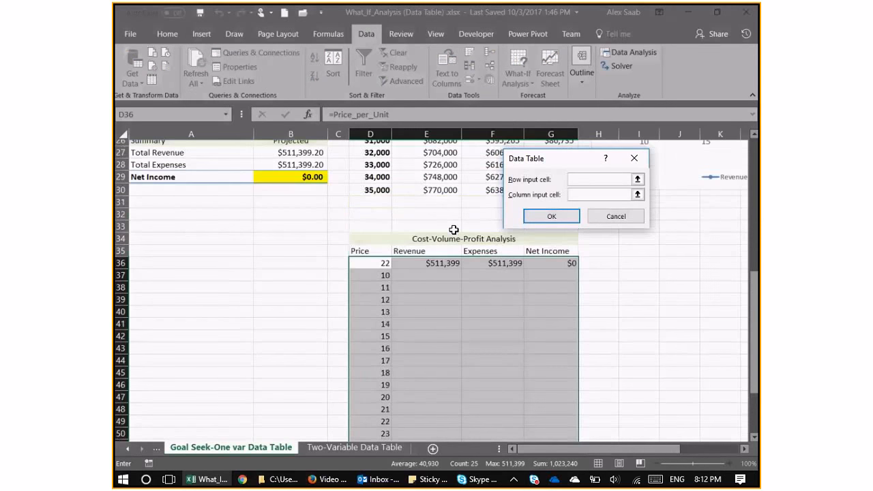
{"action": "scroll", "coordinate": [453, 230], "scroll_direction": "up", "scroll_amount": 8}
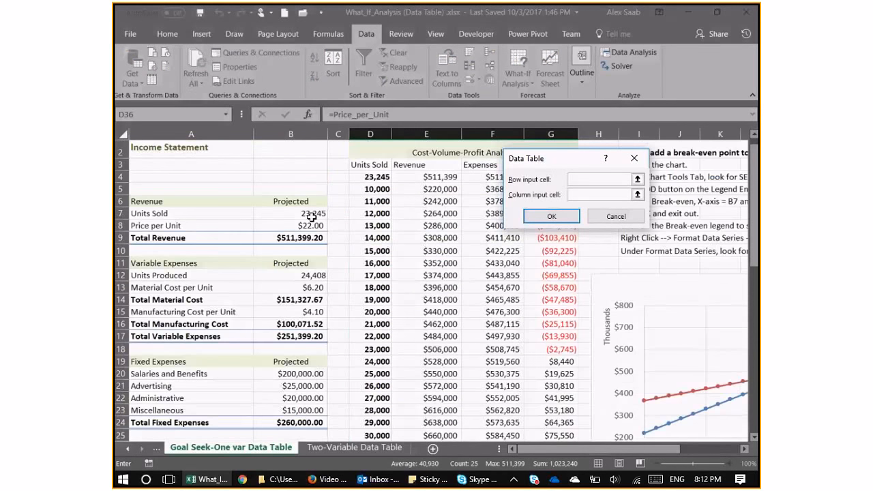
{"action": "left_click", "coordinate": [312, 225]}
{"action": "left_click_drag", "start_coordinate": [619, 181], "coordinate": [545, 175]}
{"action": "key", "text": "BackSpace"}
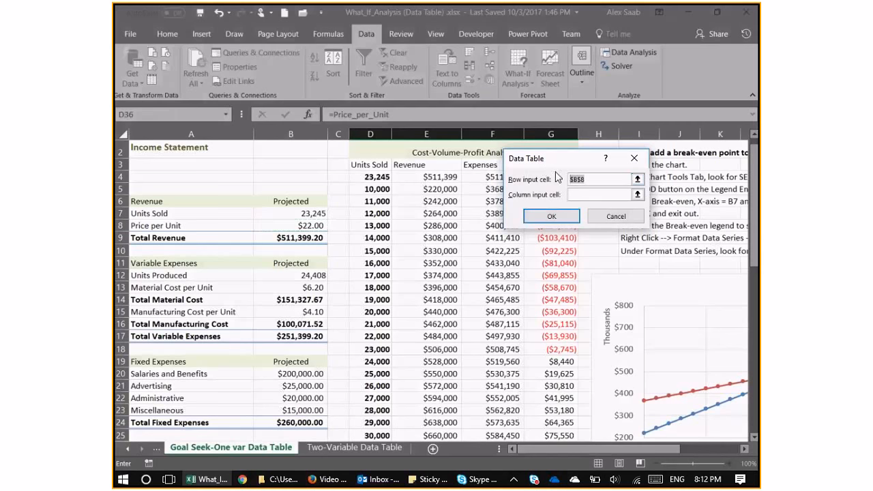
{"action": "key", "text": "Tab"}
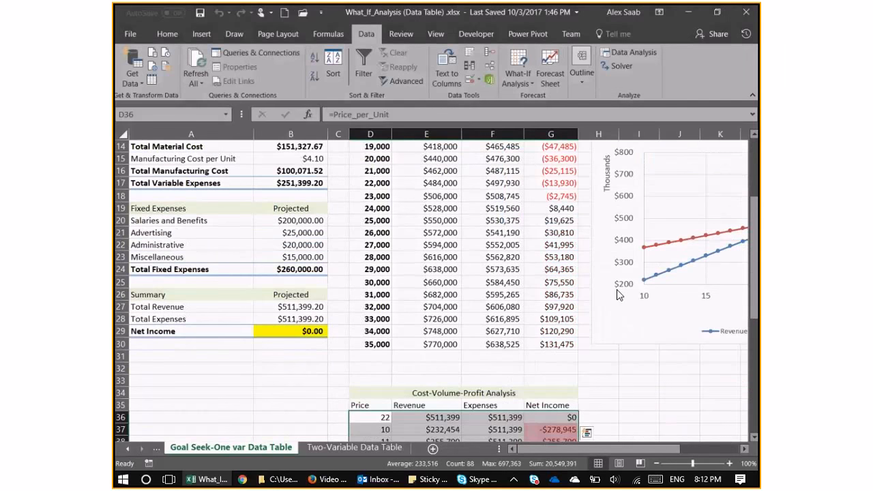
{"action": "scroll", "coordinate": [617, 289], "scroll_direction": "down", "scroll_amount": 7}
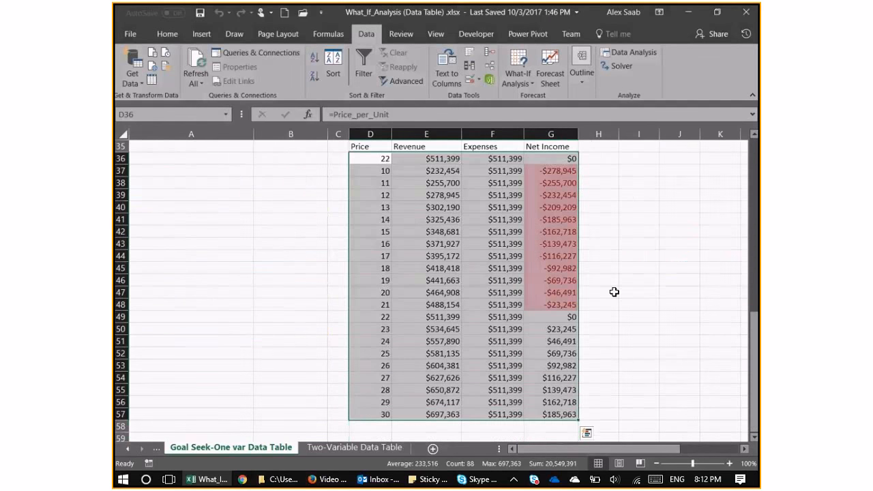
{"action": "left_click", "coordinate": [614, 292]}
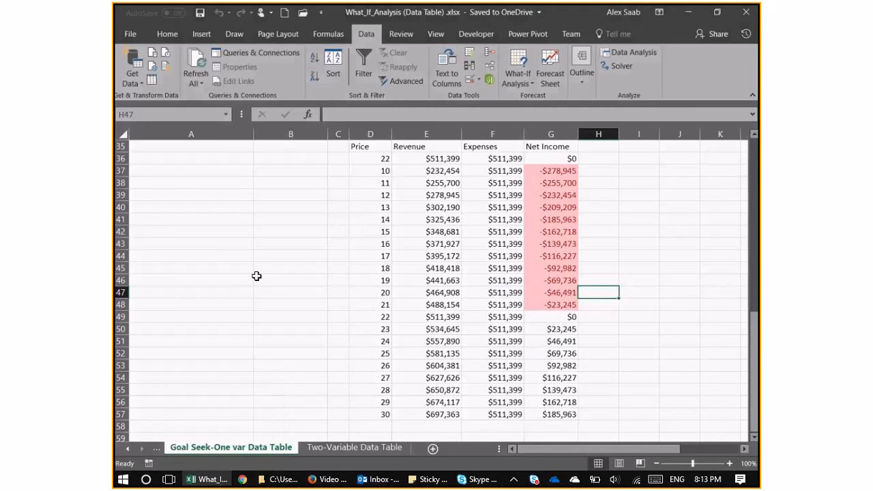
Examine the Price data table's results and compare them with the Units Sold table and its Break-Even Chart.
{"action": "left_click_drag", "start_coordinate": [548, 450], "coordinate": [578, 449]}
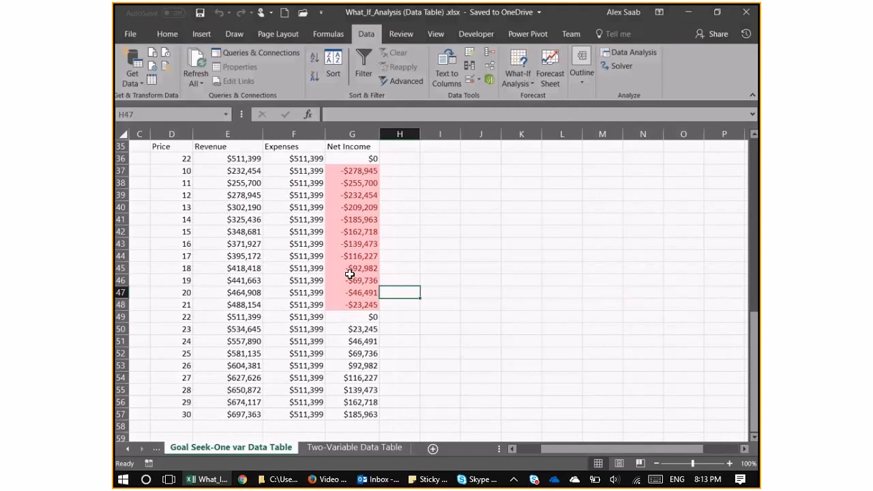
{"action": "left_click", "coordinate": [550, 293]}
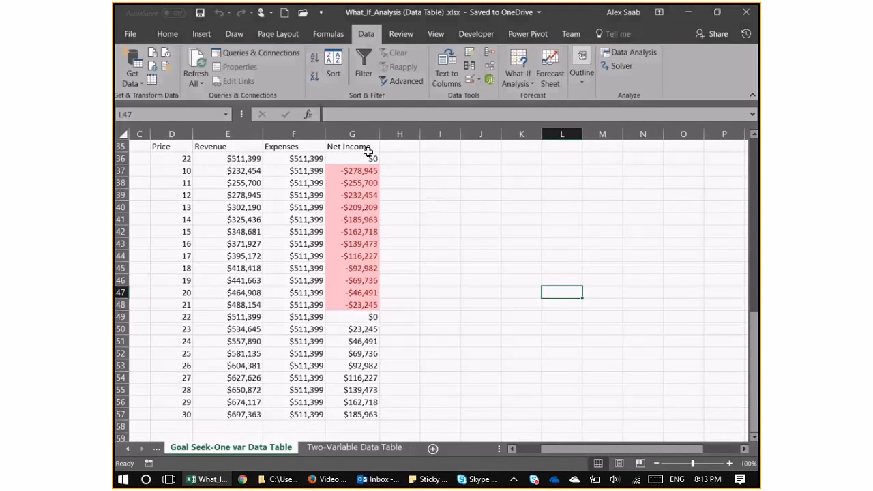
{"action": "scroll", "coordinate": [423, 206], "scroll_direction": "up", "scroll_amount": 1}
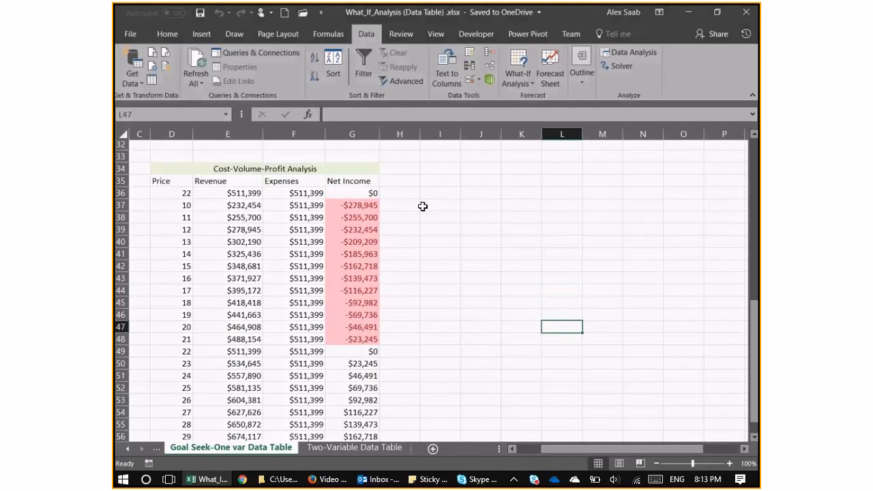
{"action": "scroll", "coordinate": [423, 206], "scroll_direction": "up", "scroll_amount": 5}
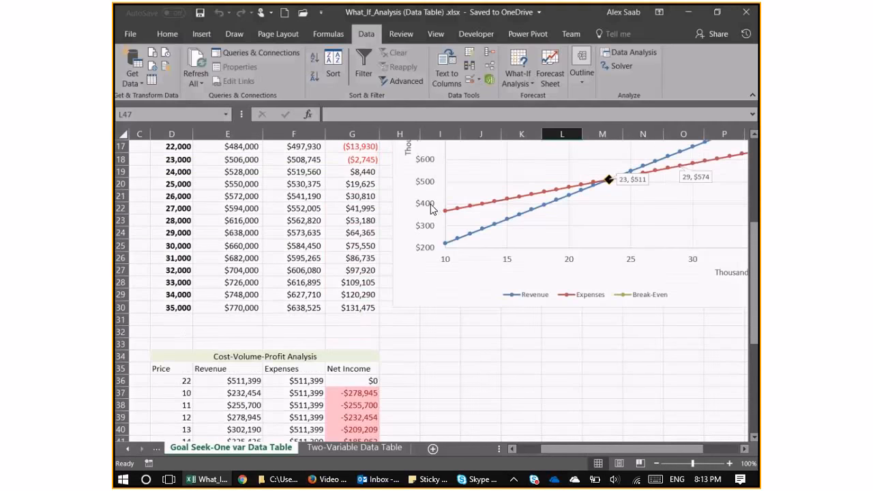
{"action": "scroll", "coordinate": [477, 259], "scroll_direction": "up", "scroll_amount": 1}
{"action": "scroll", "coordinate": [530, 295], "scroll_direction": "down", "scroll_amount": 1}
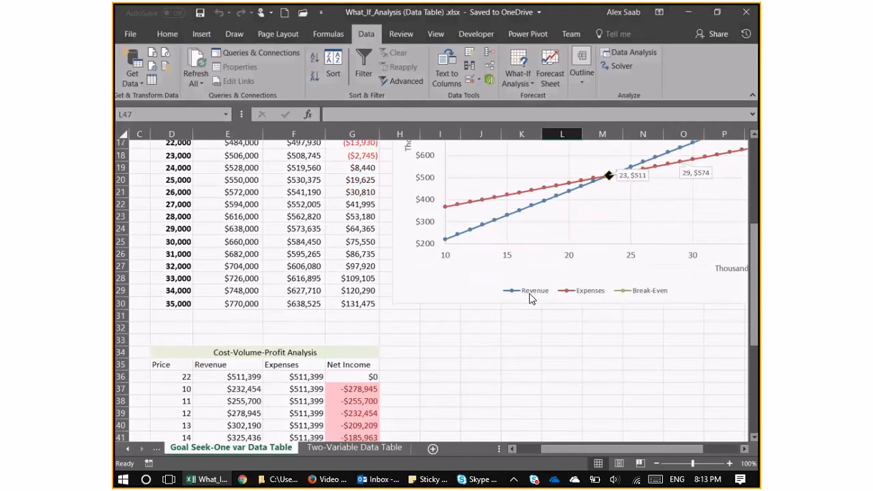
{"action": "scroll", "coordinate": [530, 294], "scroll_direction": "up", "scroll_amount": 2}
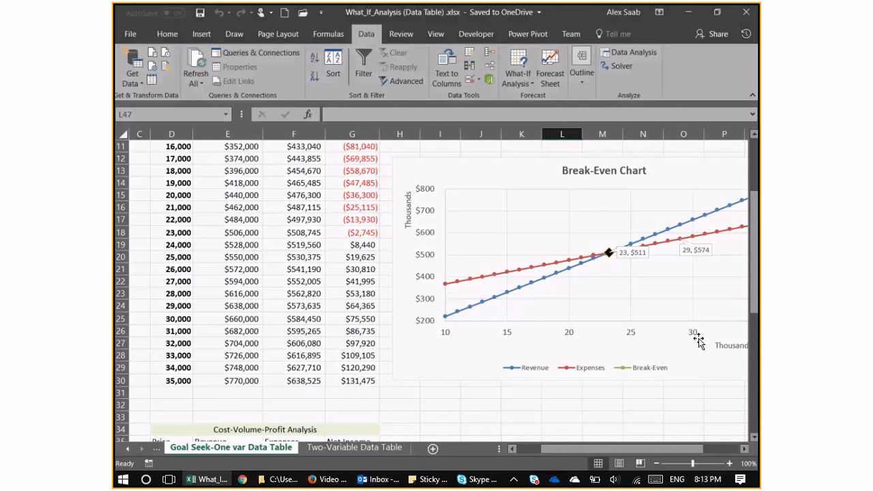
{"action": "scroll", "coordinate": [555, 331], "scroll_direction": "down", "scroll_amount": 6}
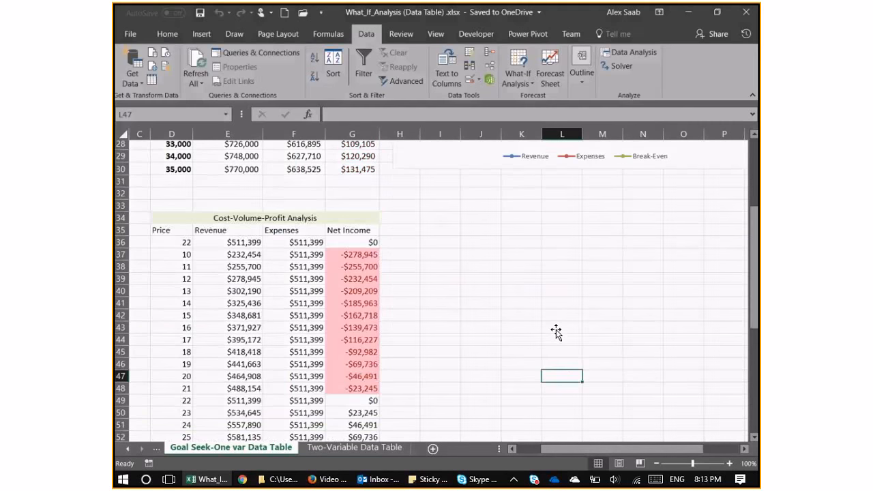
{"action": "scroll", "coordinate": [556, 330], "scroll_direction": "up", "scroll_amount": 2}
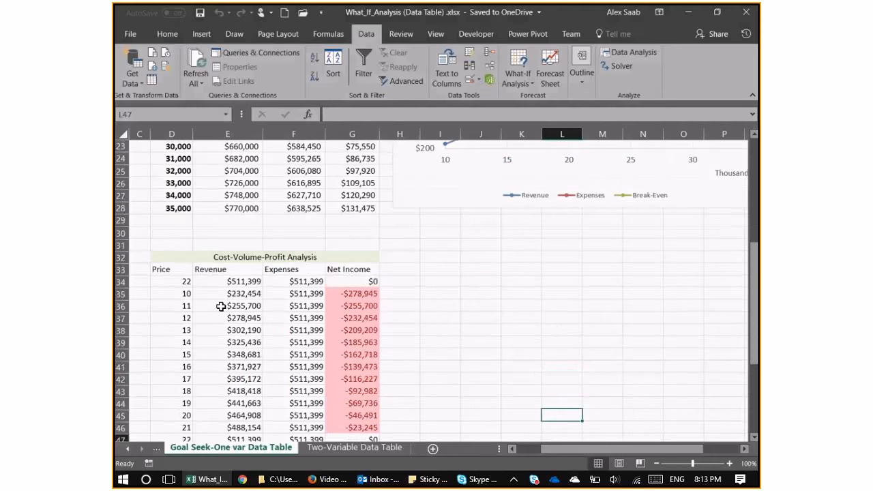
{"action": "scroll", "coordinate": [471, 349], "scroll_direction": "down", "scroll_amount": 3}
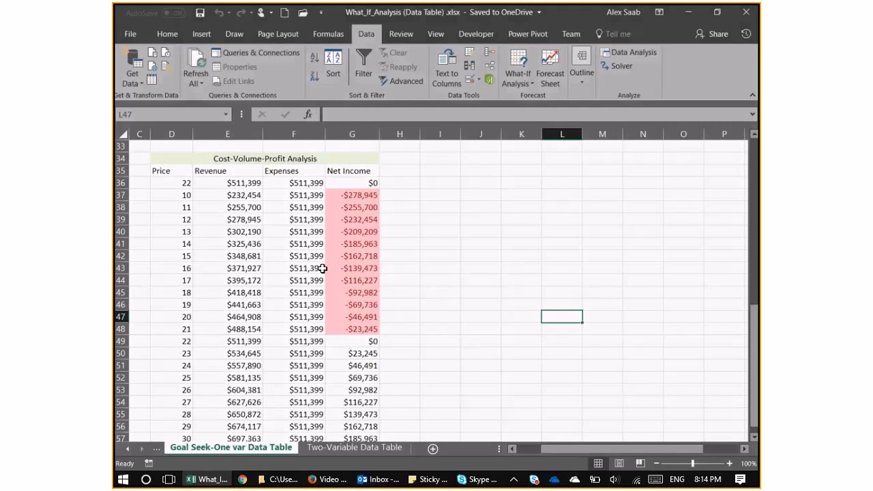
Insert a scatter chart with smooth lines and markers from the Price, Revenue and Expenses values in D37:F57.
{"action": "left_click", "coordinate": [202, 36]}
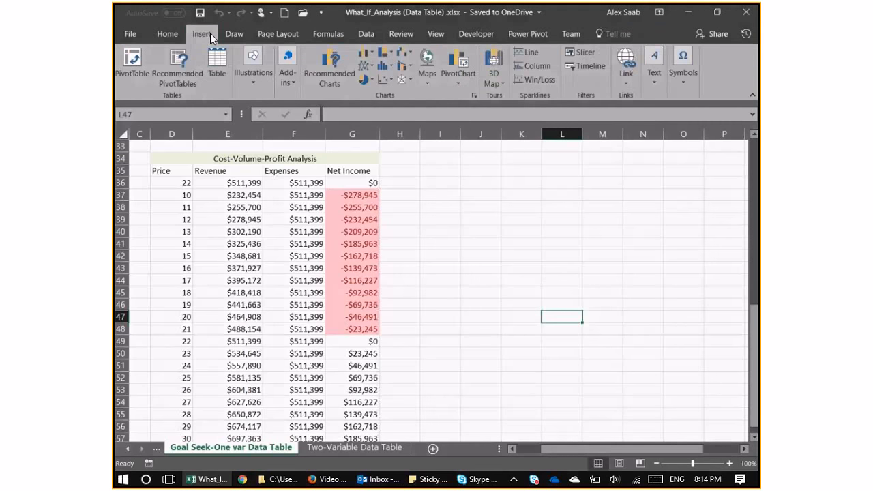
{"action": "left_click_drag", "start_coordinate": [172, 197], "coordinate": [307, 414]}
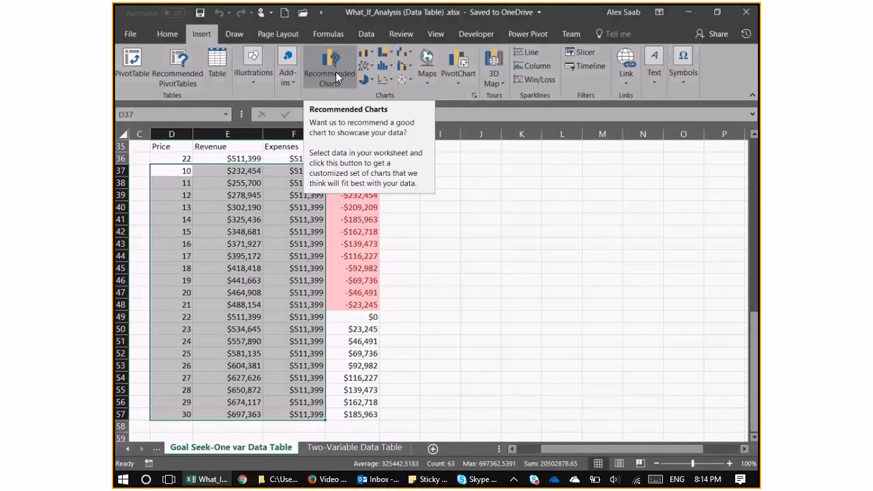
{"action": "left_click", "coordinate": [366, 67]}
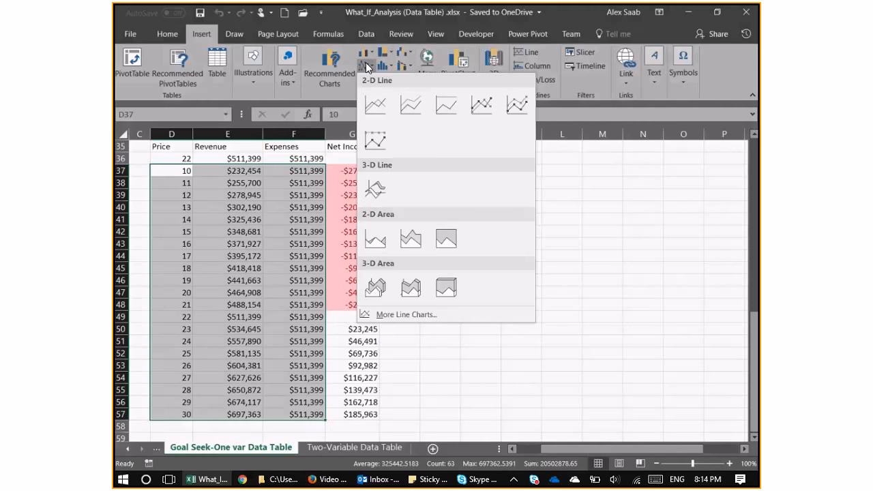
{"action": "left_click", "coordinate": [366, 66]}
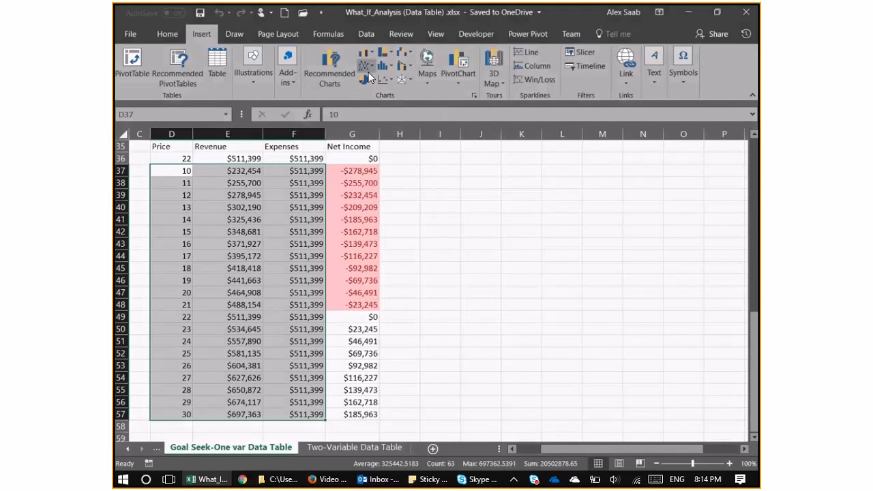
{"action": "left_click", "coordinate": [385, 80]}
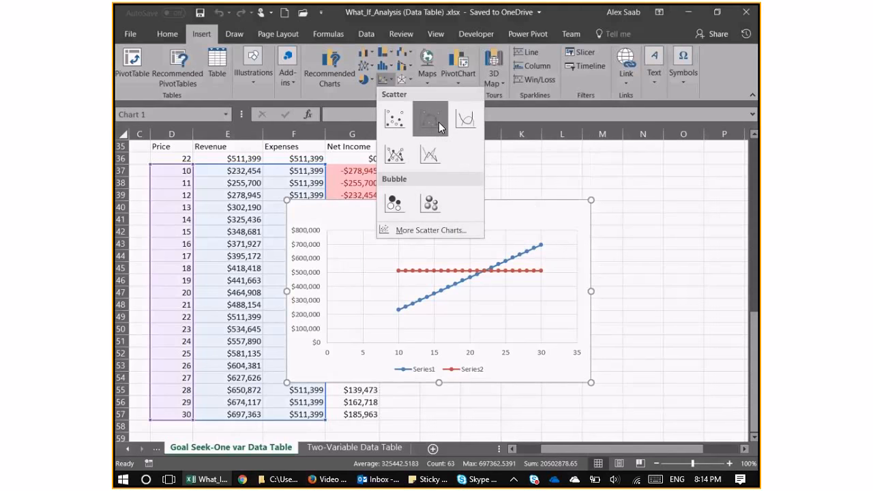
{"action": "left_click", "coordinate": [439, 122]}
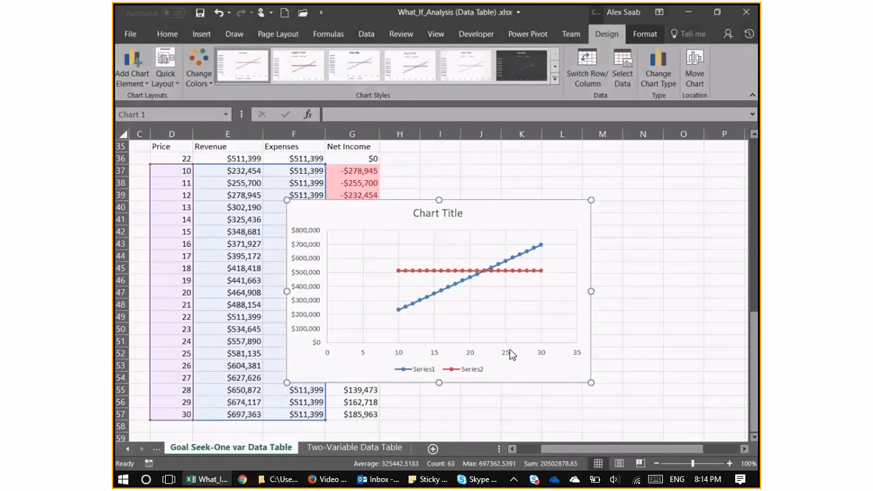
{"action": "right_click", "coordinate": [414, 261]}
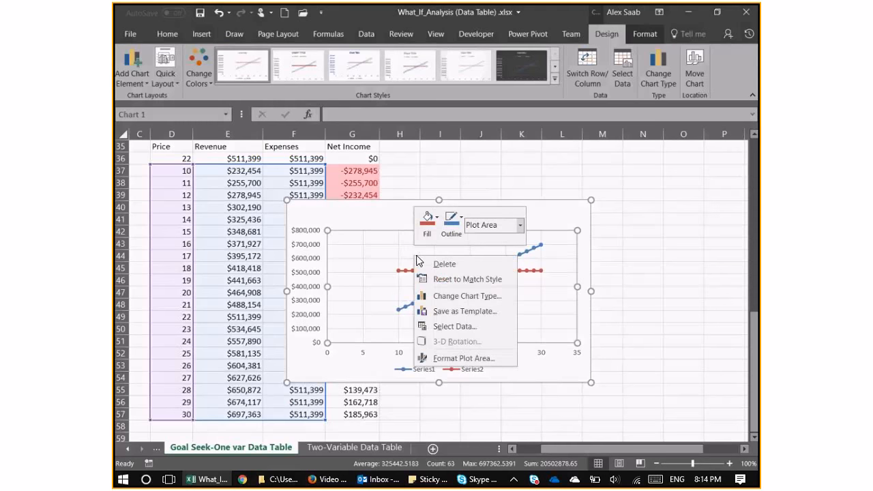
{"action": "left_click", "coordinate": [443, 326]}
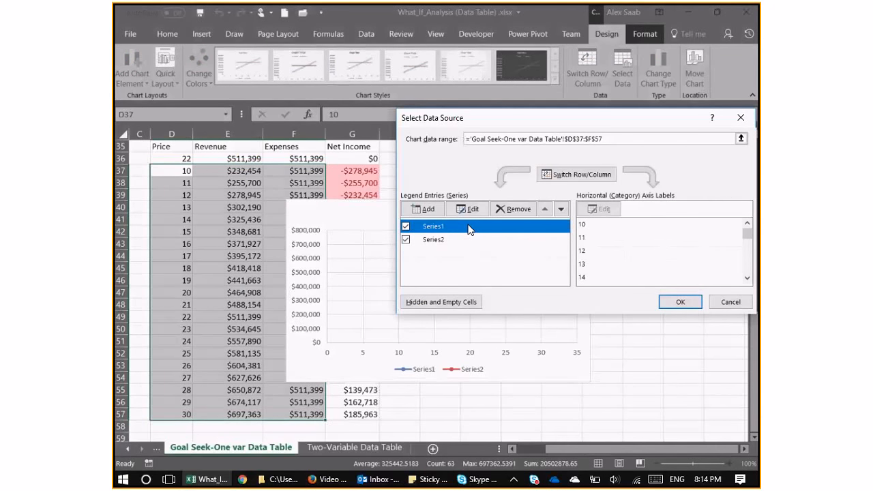
{"action": "left_click", "coordinate": [743, 301]}
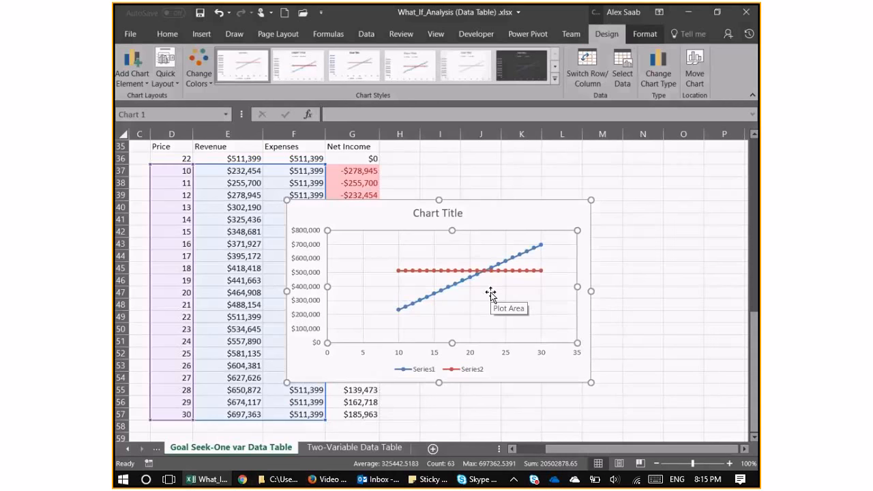
Move the new chart to the empty cells beside the Price table so that it no longer covers the data.
{"action": "left_click", "coordinate": [416, 209]}
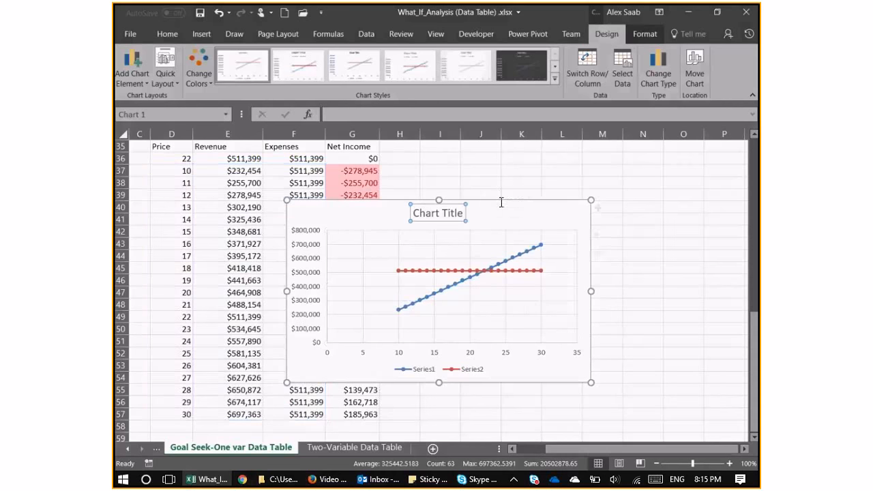
{"action": "left_click_drag", "start_coordinate": [492, 212], "coordinate": [629, 192]}
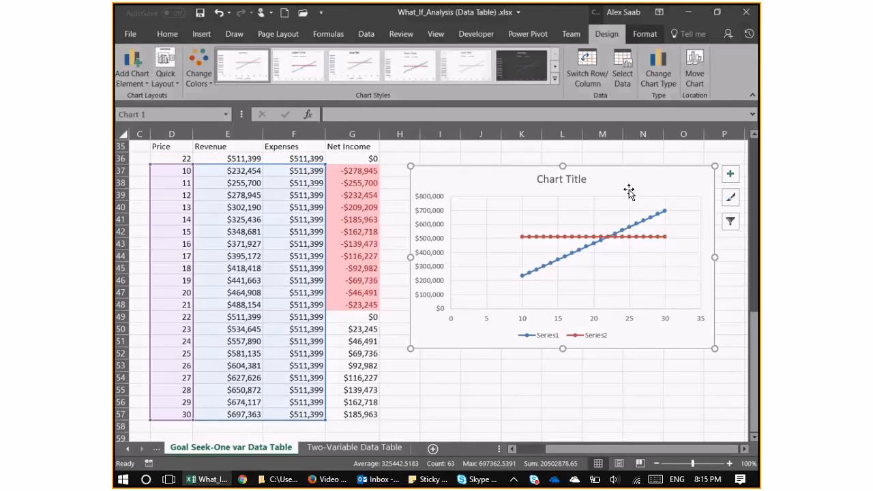
Set the display units of the new chart's vertical axis to Thousands, with the units label shown.
{"action": "right_click", "coordinate": [476, 224]}
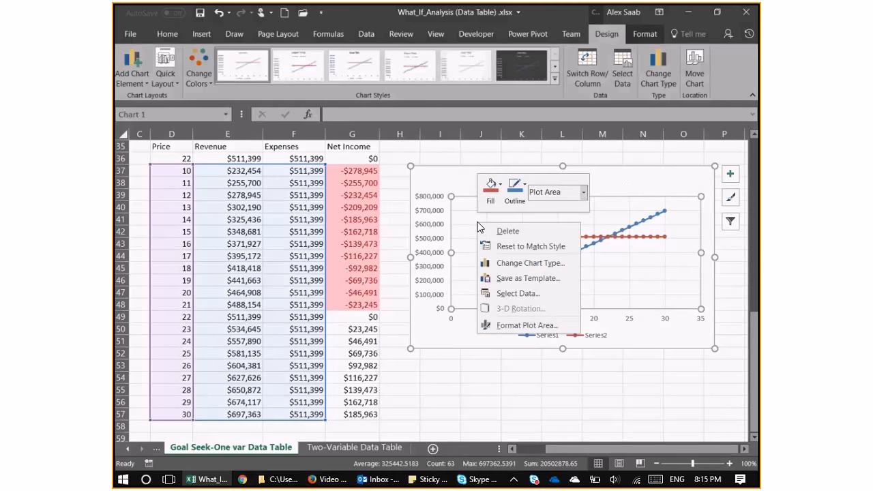
{"action": "right_click", "coordinate": [439, 233]}
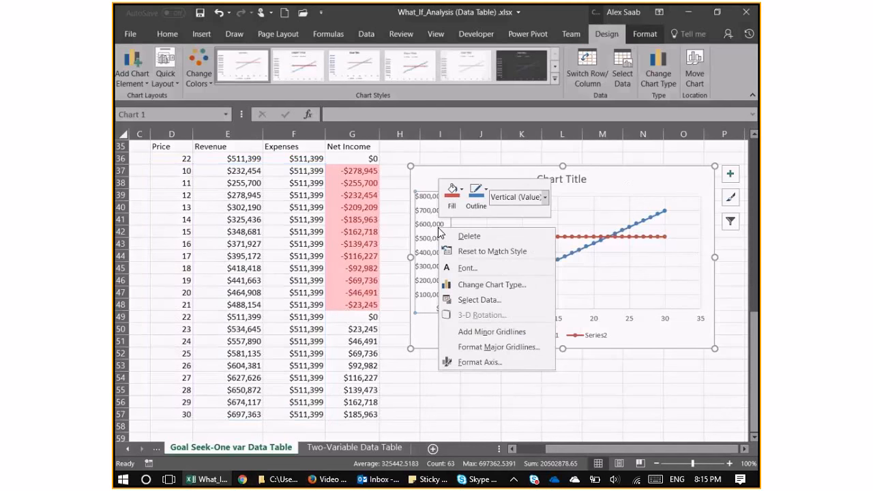
{"action": "left_click", "coordinate": [508, 360]}
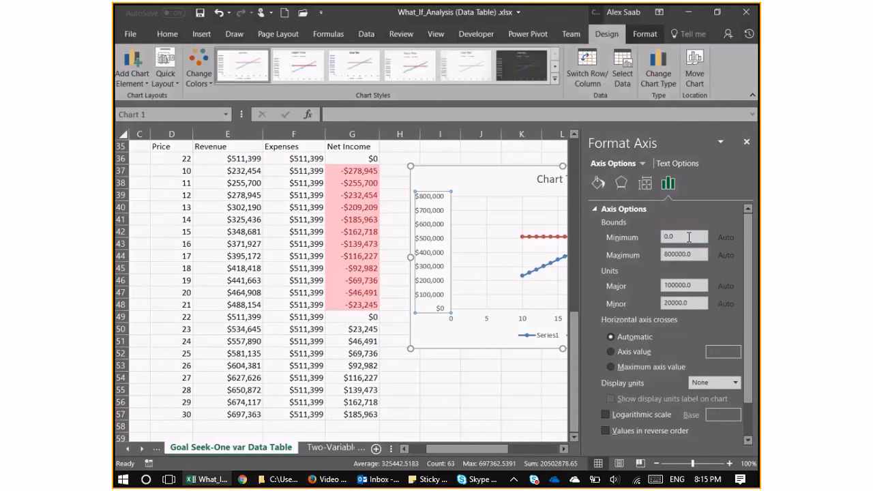
{"action": "left_click", "coordinate": [669, 164]}
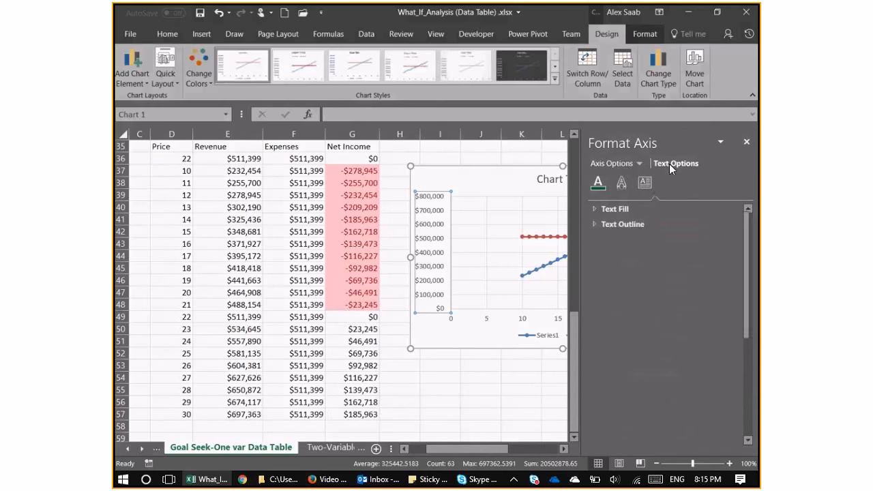
{"action": "left_click", "coordinate": [631, 164]}
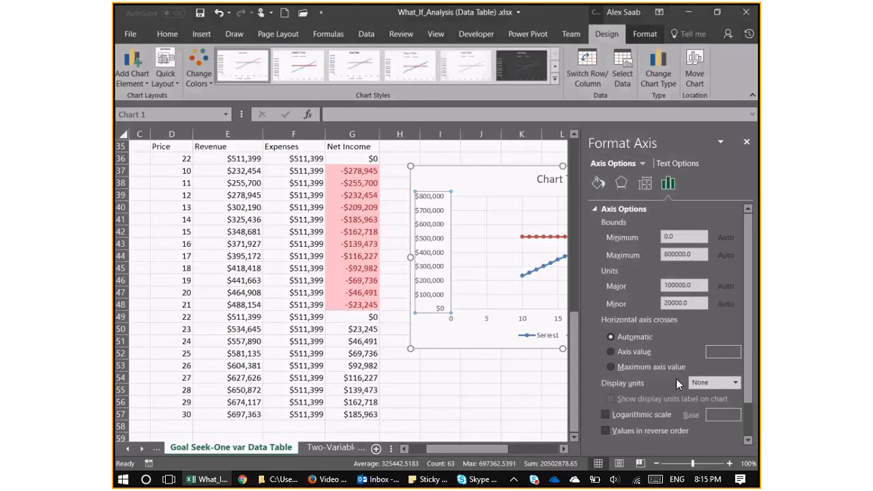
{"action": "left_click", "coordinate": [726, 382]}
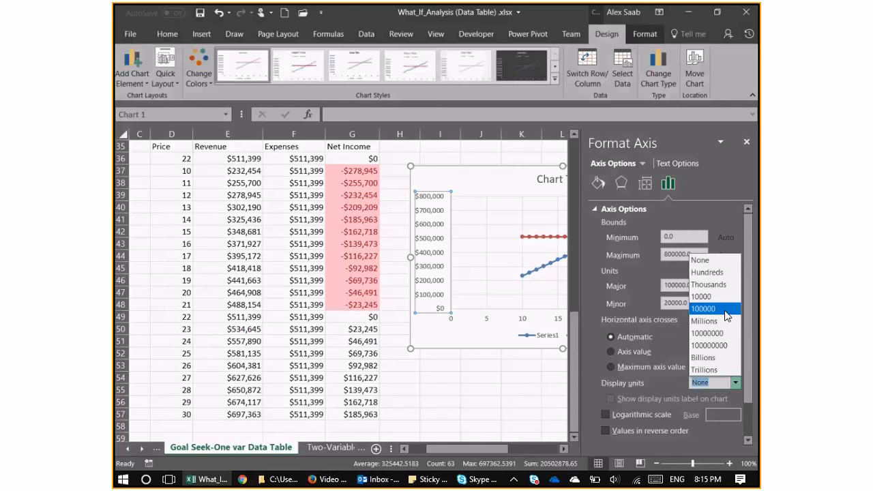
{"action": "left_click", "coordinate": [709, 285]}
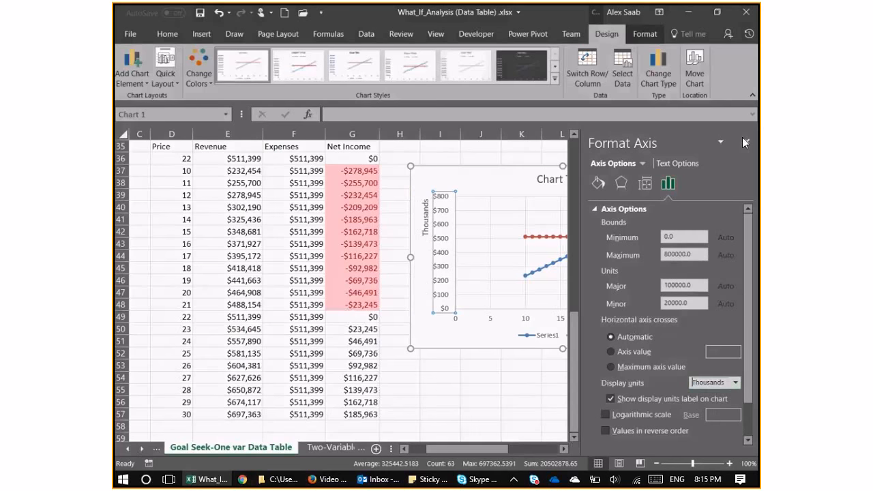
{"action": "left_click", "coordinate": [744, 142]}
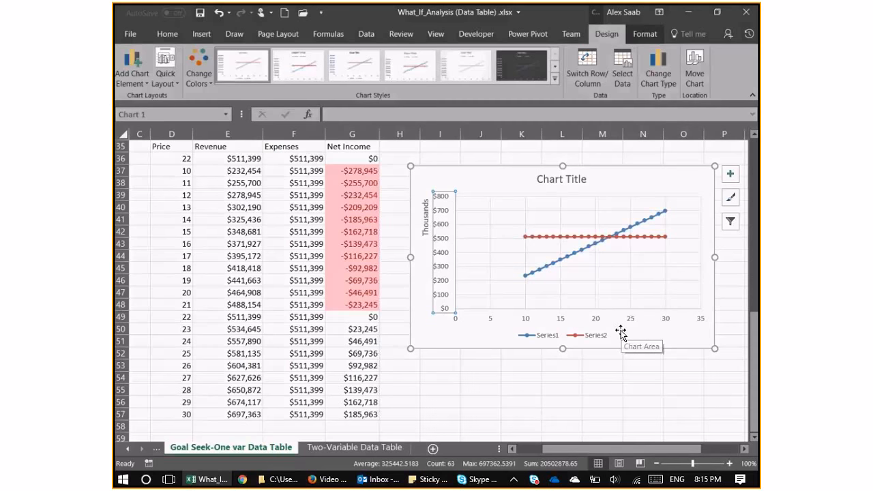
{"action": "right_click", "coordinate": [437, 273]}
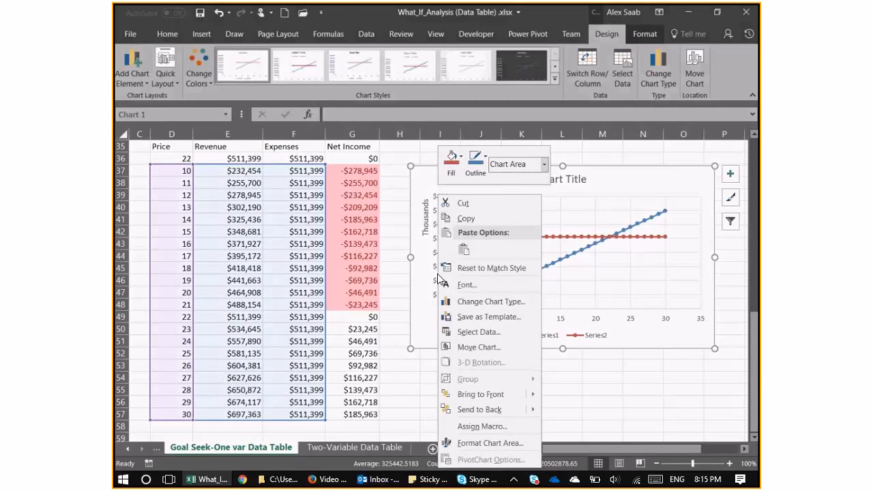
{"action": "key", "text": "Escape"}
{"action": "right_click", "coordinate": [441, 280]}
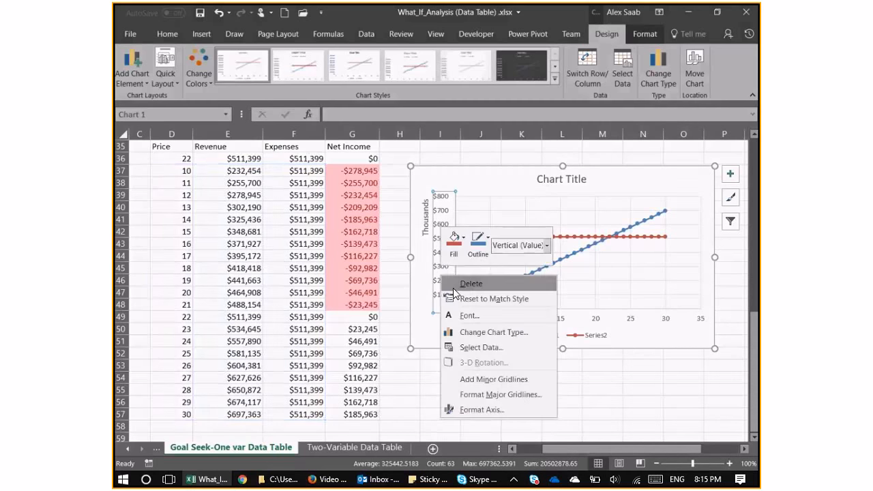
{"action": "key", "text": "Escape"}
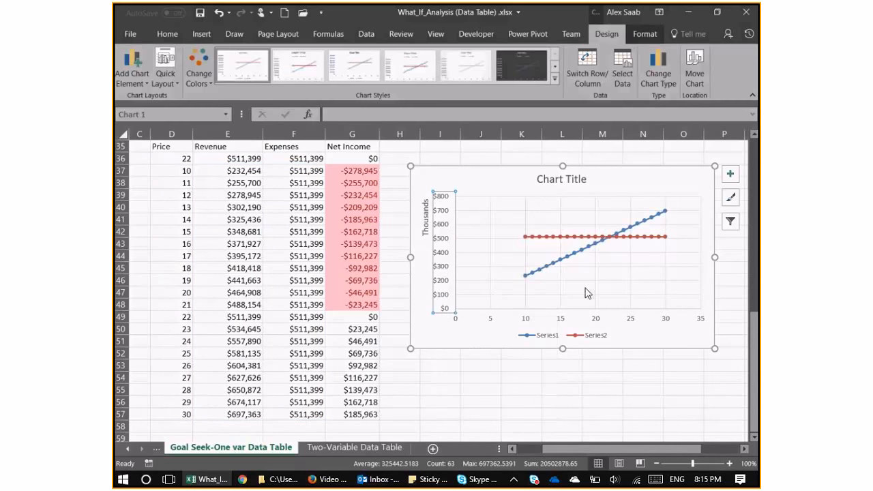
Set the vertical axis bounds of the Price chart to a minimum of 200000 and a maximum of 700000.
{"action": "right_click", "coordinate": [447, 272]}
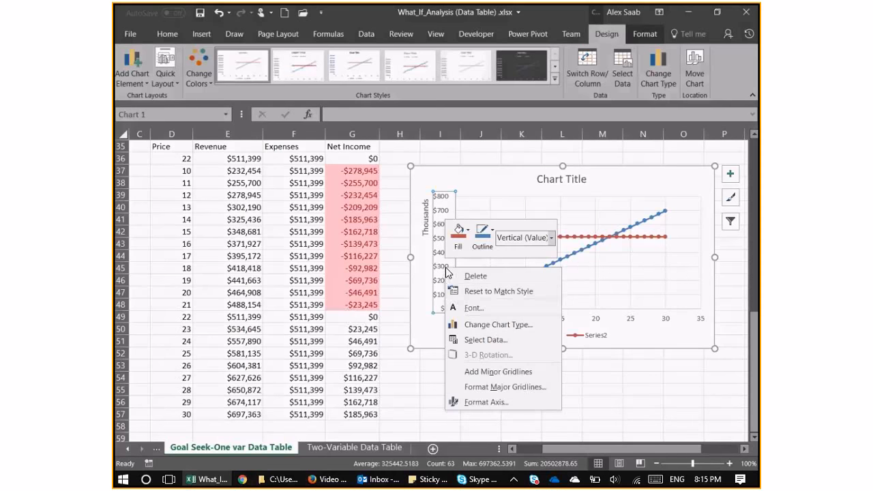
{"action": "left_click", "coordinate": [525, 401]}
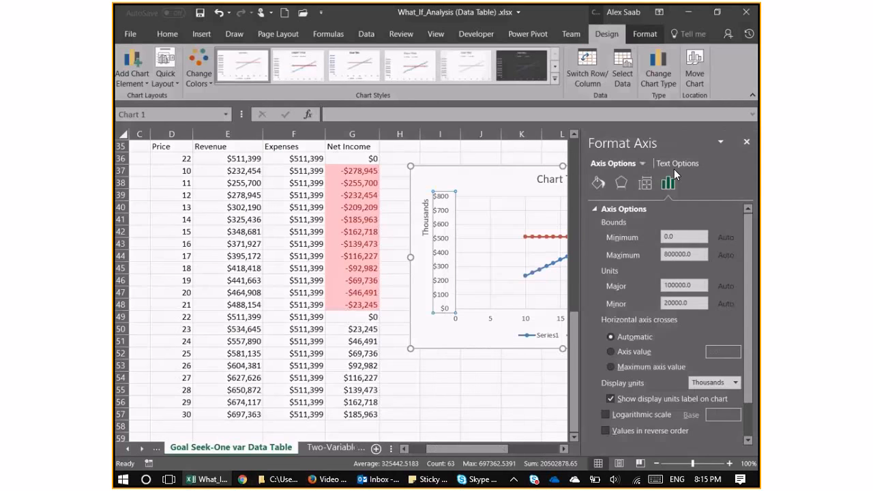
{"action": "double_click", "coordinate": [683, 239]}
{"action": "type", "text": "200000"}
{"action": "left_click", "coordinate": [673, 254]}
{"action": "type", "text": "7"}
{"action": "key", "text": "Return"}
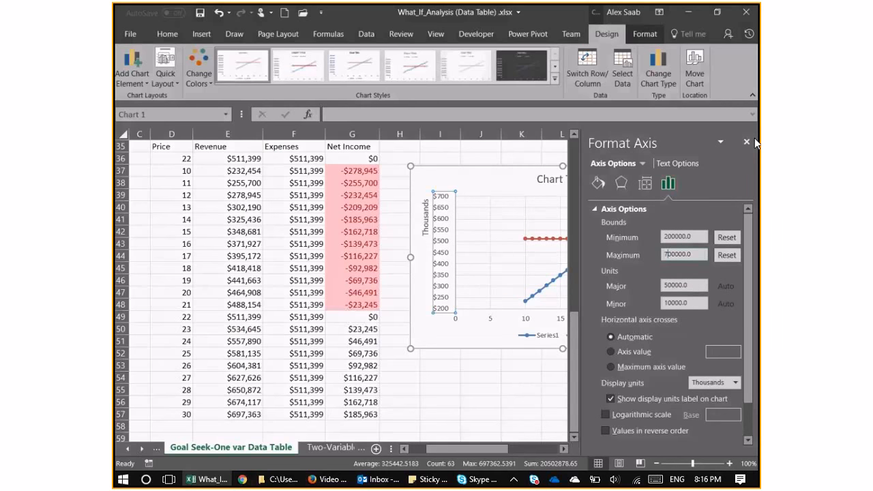
Set the horizontal axis bounds of the Price chart to a minimum of 10 and a maximum of 30.
{"action": "left_click", "coordinate": [641, 163]}
{"action": "left_click", "coordinate": [641, 163]}
{"action": "left_click", "coordinate": [641, 163]}
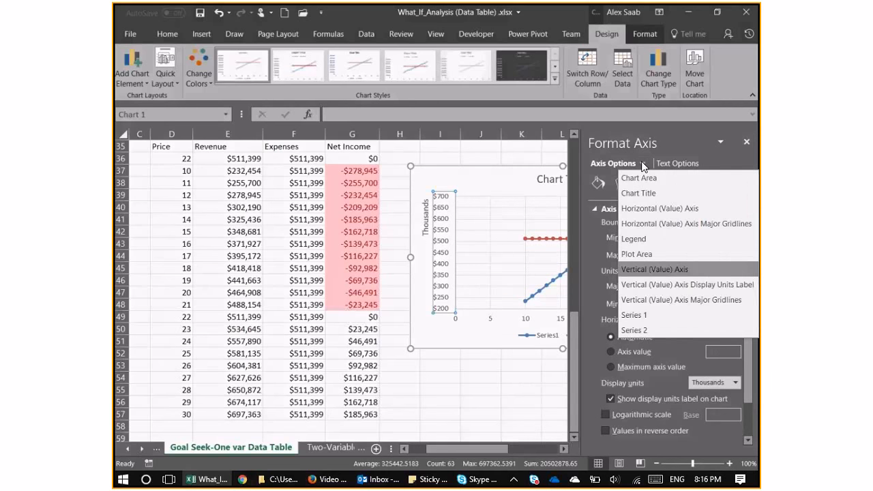
{"action": "left_click", "coordinate": [655, 207]}
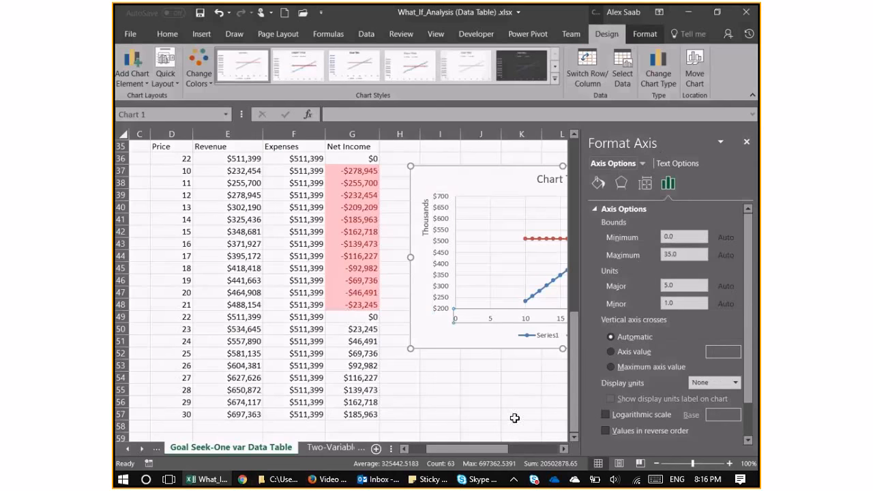
{"action": "left_click", "coordinate": [564, 448]}
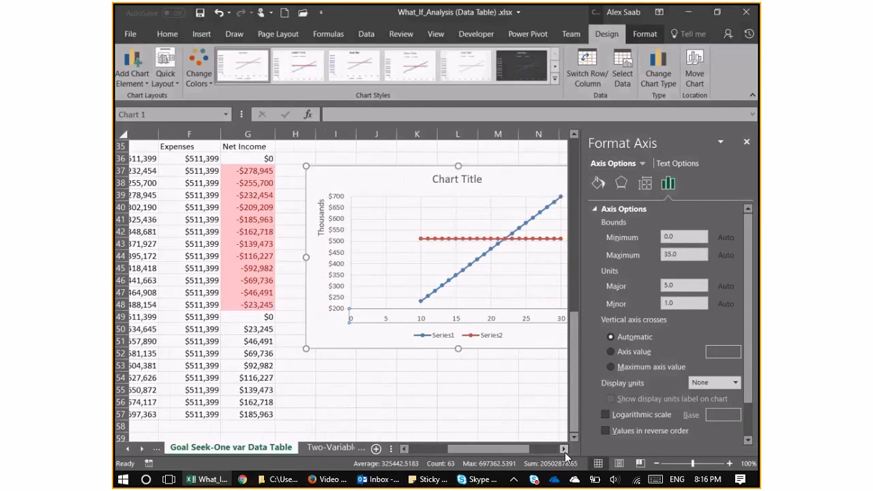
{"action": "left_click", "coordinate": [564, 448]}
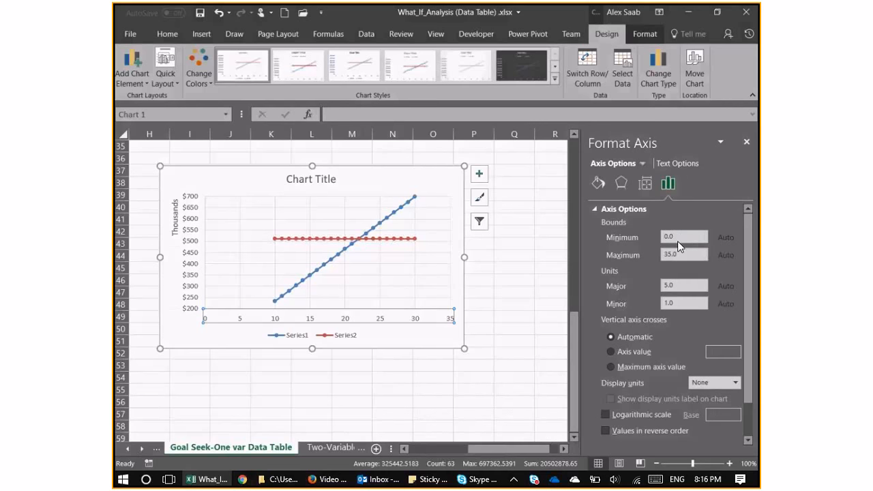
{"action": "double_click", "coordinate": [678, 237]}
{"action": "type", "text": "10"}
{"action": "double_click", "coordinate": [682, 253]}
{"action": "type", "text": "30"}
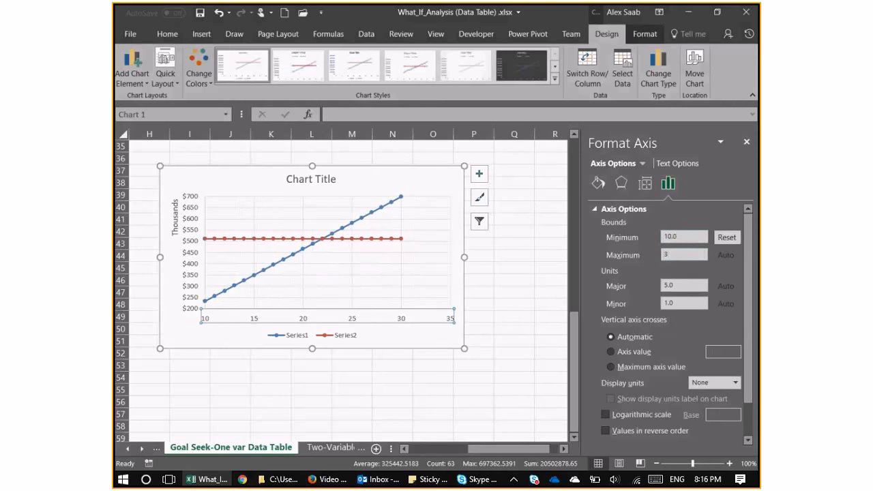
{"action": "key", "text": "Return"}
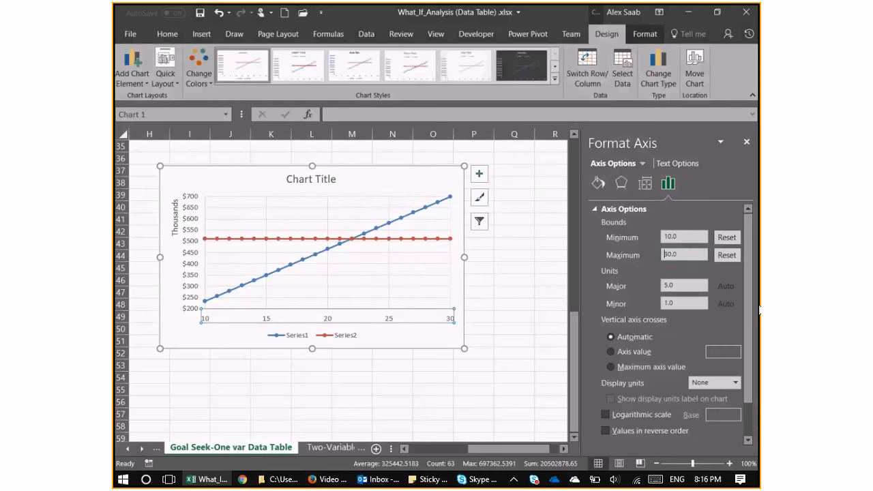
{"action": "left_click", "coordinate": [746, 142]}
{"action": "left_click_drag", "start_coordinate": [611, 448], "coordinate": [567, 451]}
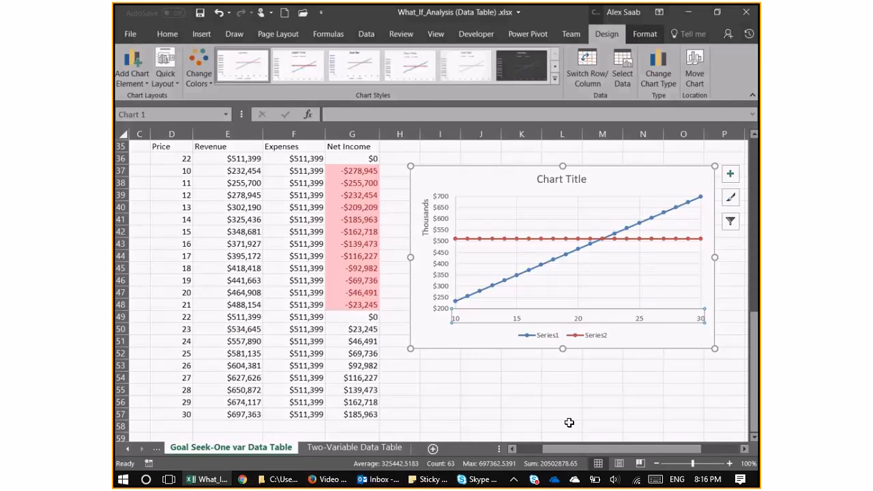
{"action": "left_click", "coordinate": [562, 390]}
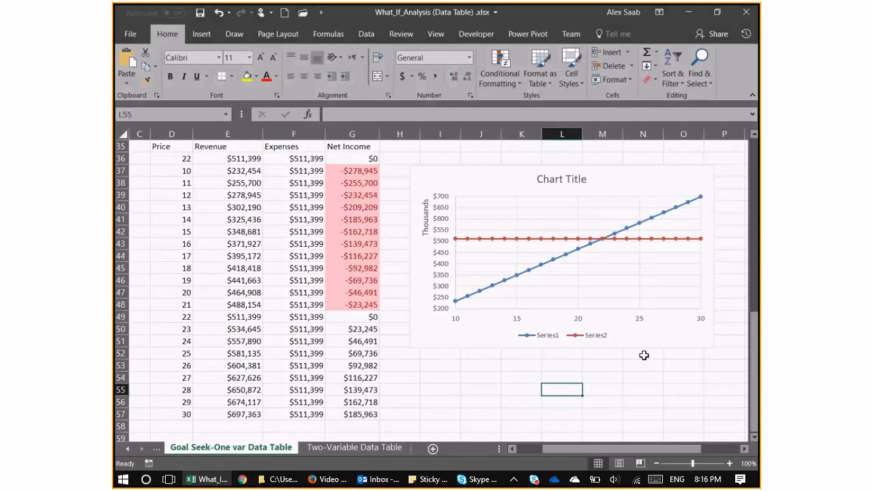
{"action": "left_click", "coordinate": [606, 274]}
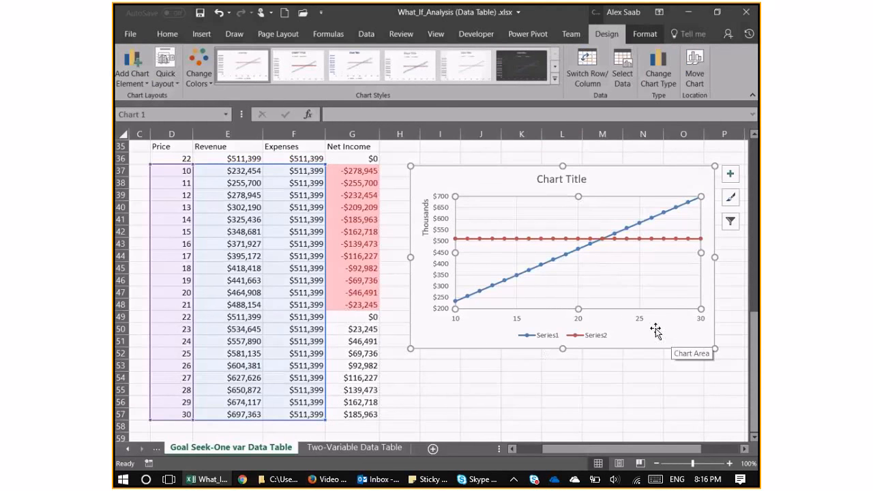
{"action": "left_click", "coordinate": [601, 240]}
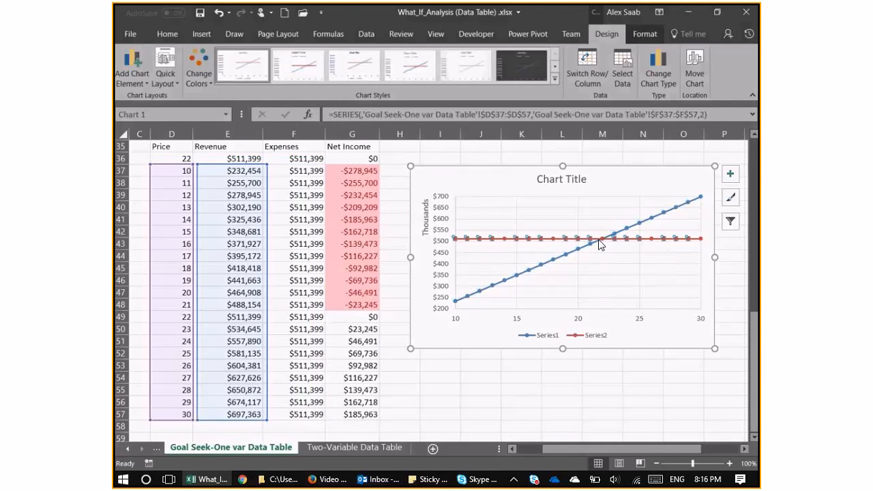
{"action": "right_click", "coordinate": [599, 240]}
{"action": "key", "text": "Escape"}
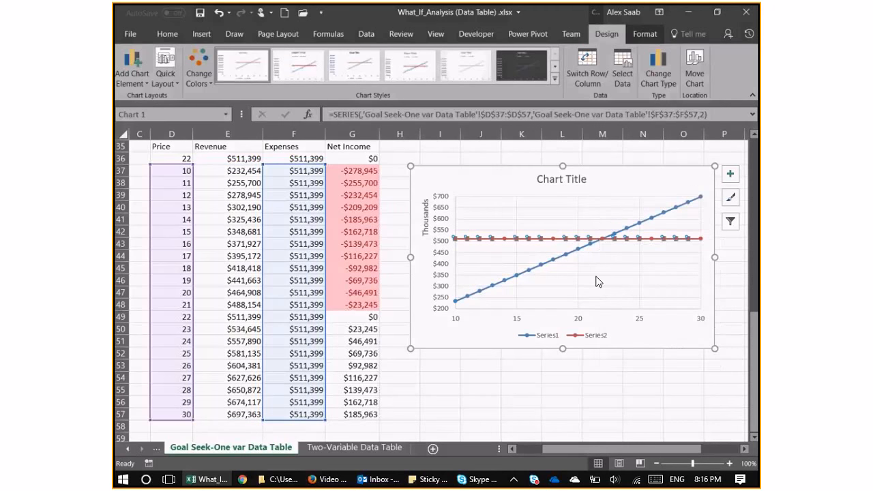
In the chart's data source, exclude Series2 and name the first series from the Revenue header in E35.
{"action": "left_click", "coordinate": [596, 276]}
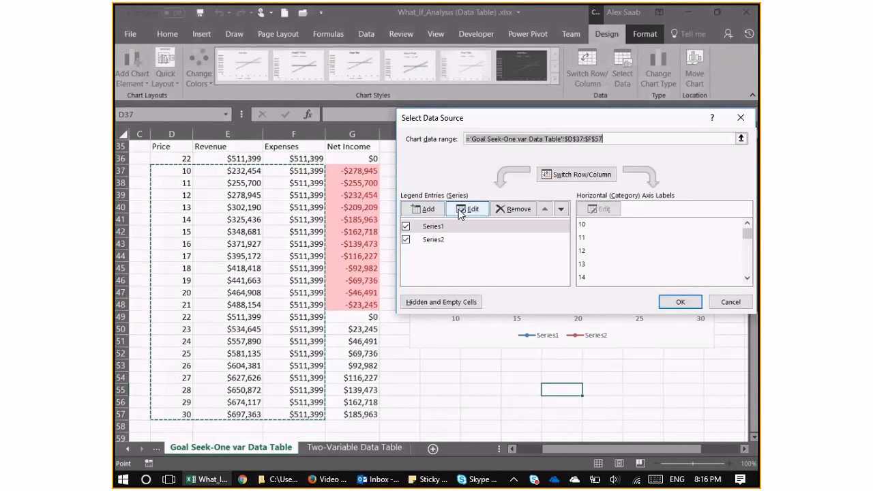
{"action": "left_click", "coordinate": [458, 208]}
{"action": "left_click", "coordinate": [406, 240]}
{"action": "left_click", "coordinate": [434, 225]}
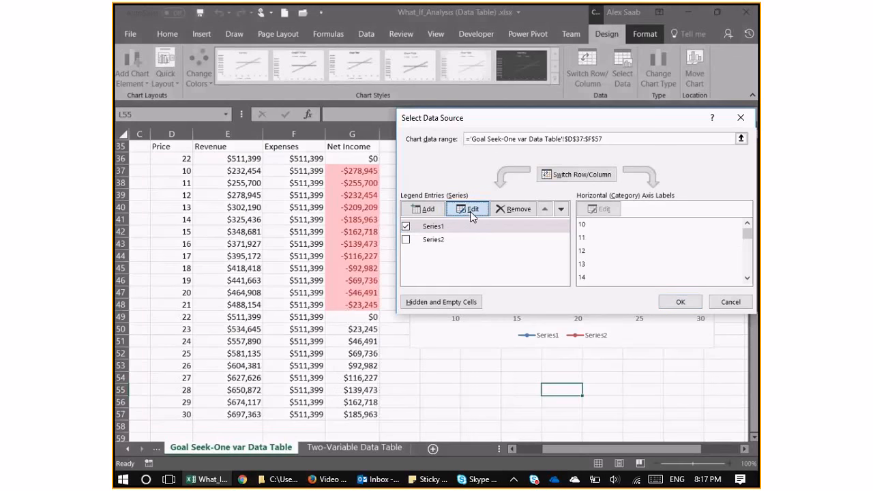
{"action": "left_click", "coordinate": [470, 210]}
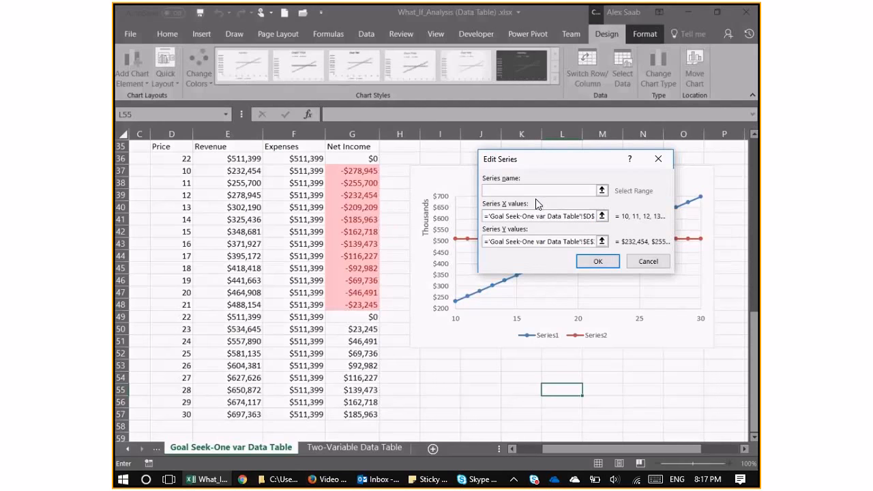
{"action": "left_click", "coordinate": [172, 147]}
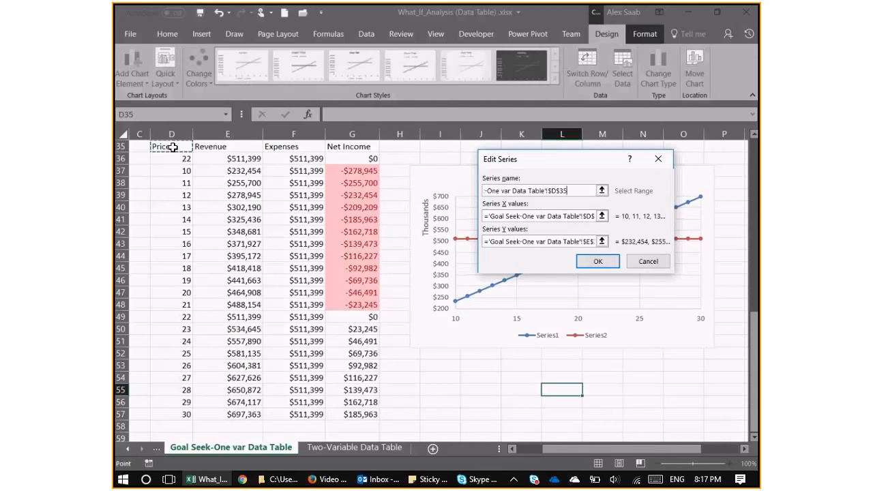
{"action": "left_click", "coordinate": [199, 146]}
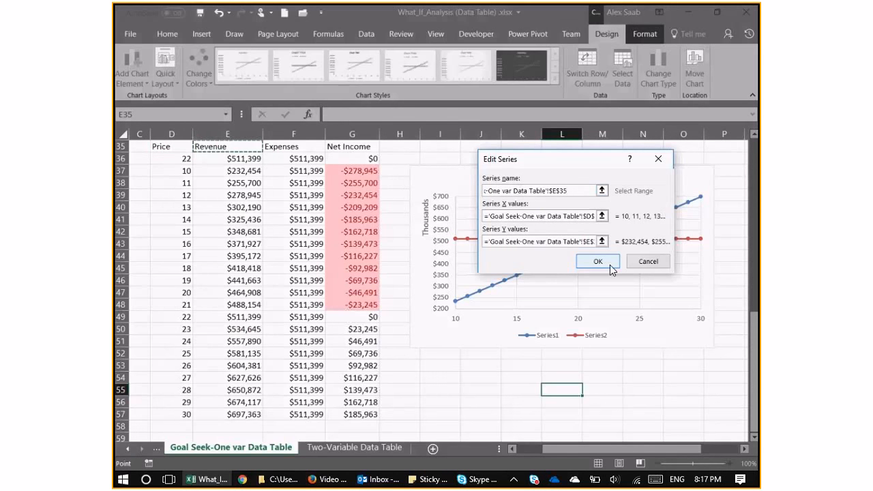
{"action": "left_click", "coordinate": [609, 264]}
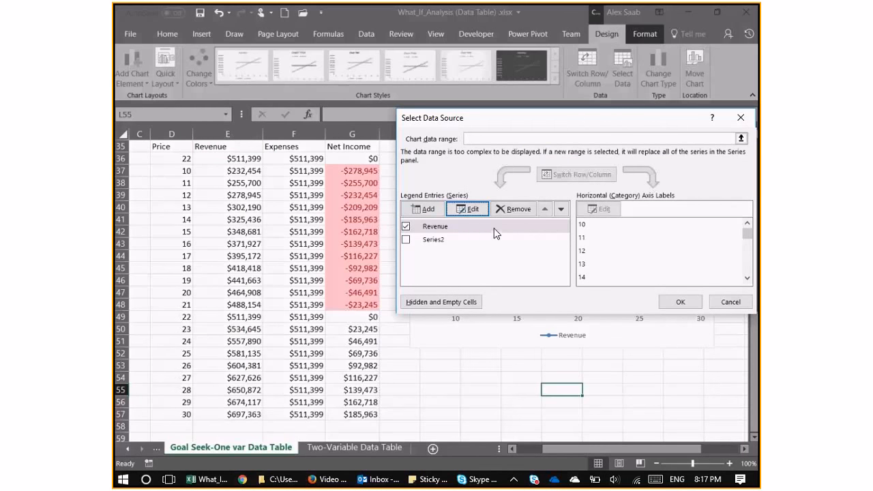
Name the second series from the Expenses header in F35 and include it in the chart again.
{"action": "double_click", "coordinate": [414, 242]}
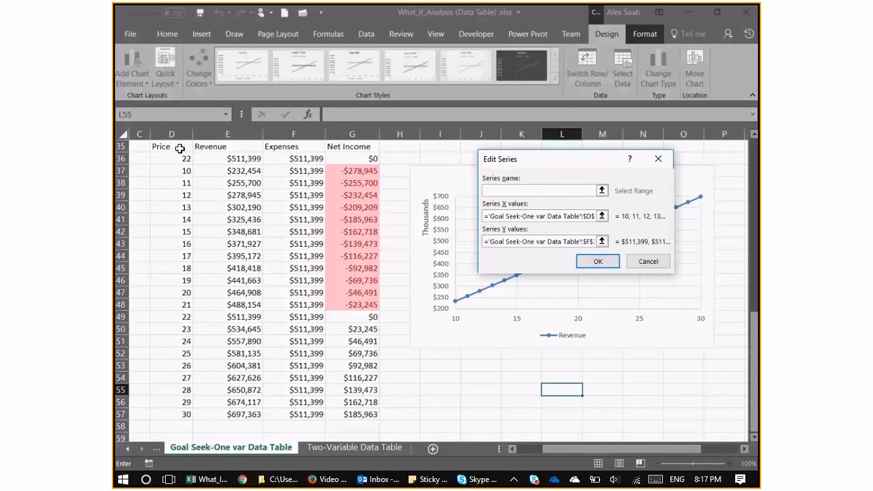
{"action": "left_click", "coordinate": [567, 242]}
{"action": "left_click_drag", "start_coordinate": [570, 241], "coordinate": [482, 242]}
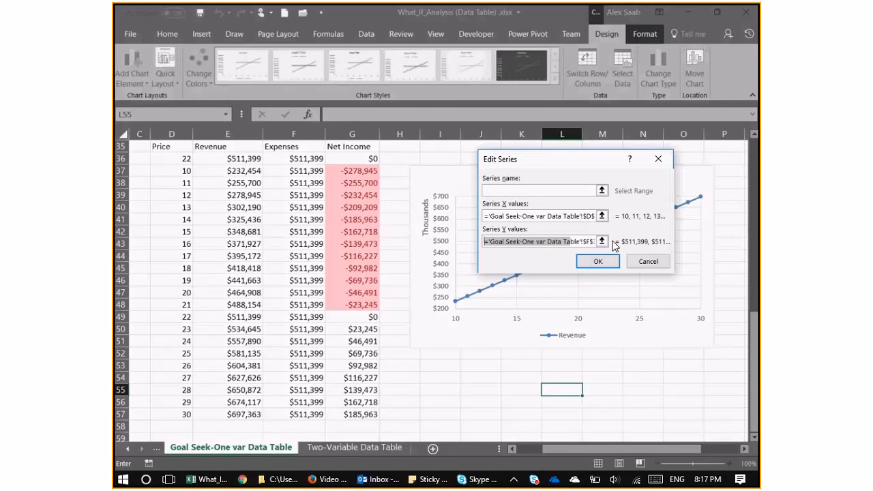
{"action": "left_click", "coordinate": [506, 191]}
{"action": "left_click", "coordinate": [312, 148]}
{"action": "left_click", "coordinate": [598, 262]}
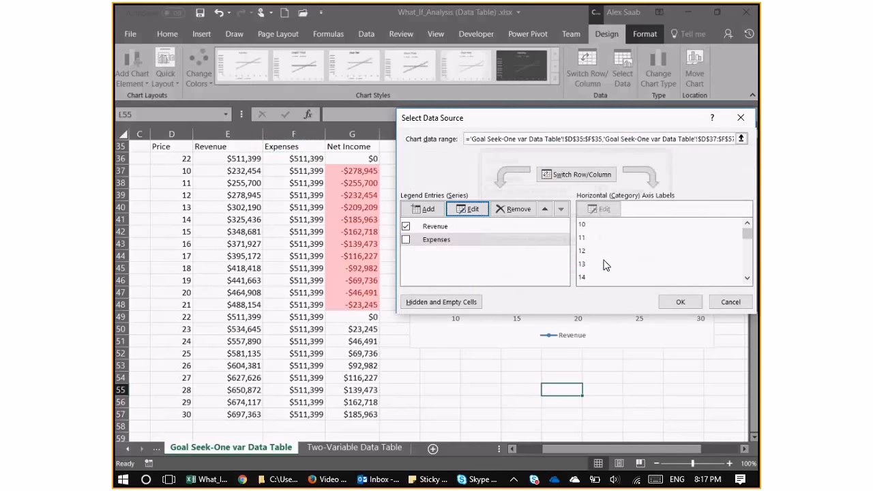
{"action": "left_click", "coordinate": [406, 240]}
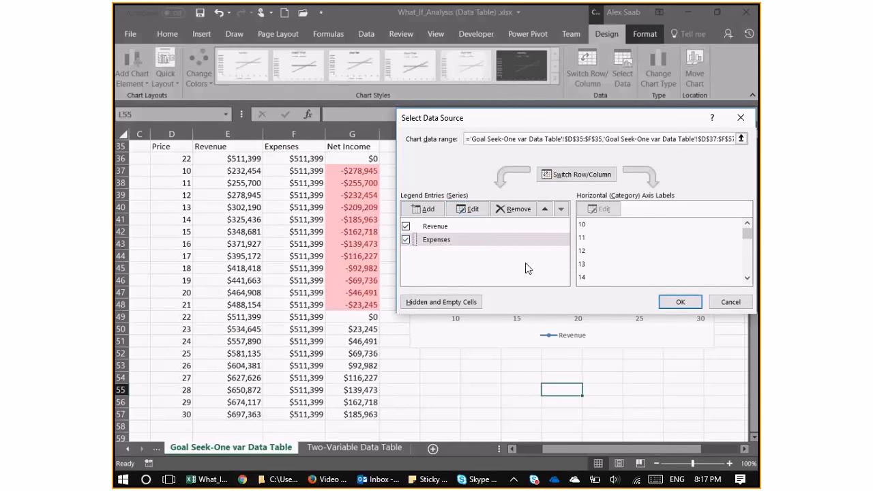
Add a chart series named Break-even and take its X value from the price in D36.
{"action": "left_click", "coordinate": [423, 209]}
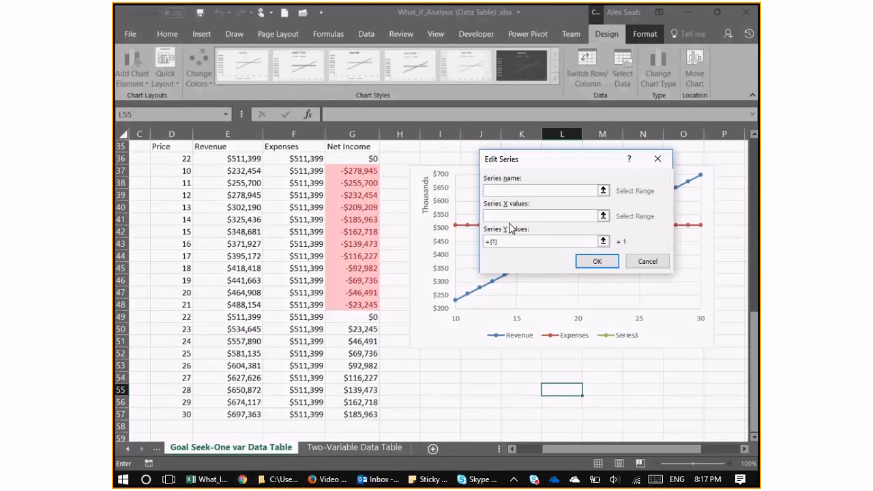
{"action": "type", "text": "Break-even"}
{"action": "left_click", "coordinate": [538, 216]}
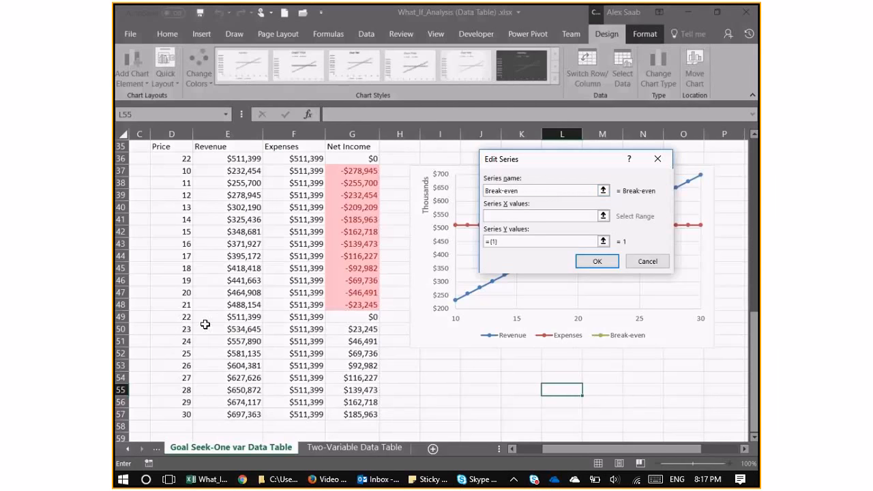
{"action": "left_click", "coordinate": [175, 318]}
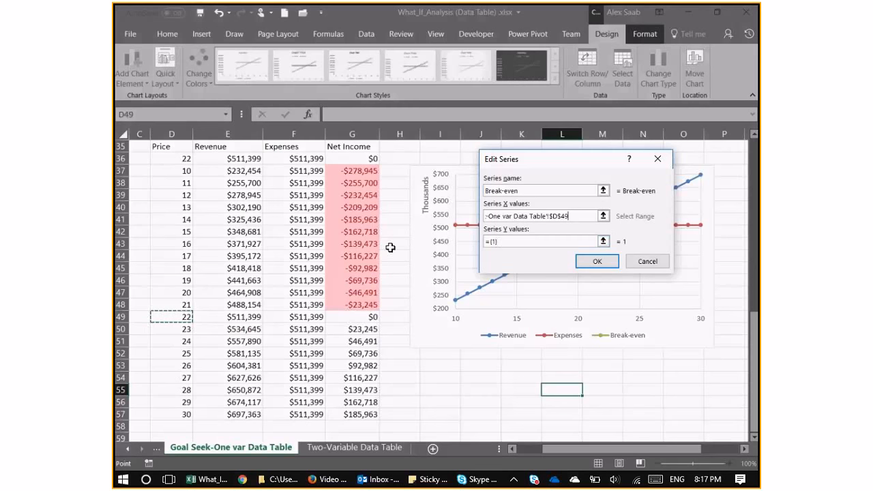
{"action": "left_click", "coordinate": [181, 161]}
Take the Break-even series' Y value from the expenses in F36 and apply the data source changes.
{"action": "left_click", "coordinate": [504, 242]}
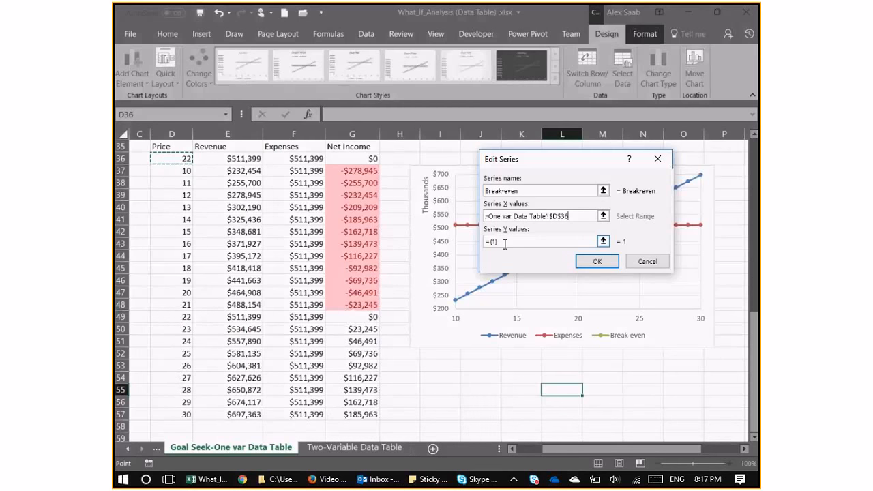
{"action": "left_click", "coordinate": [354, 159]}
{"action": "left_click", "coordinate": [310, 159]}
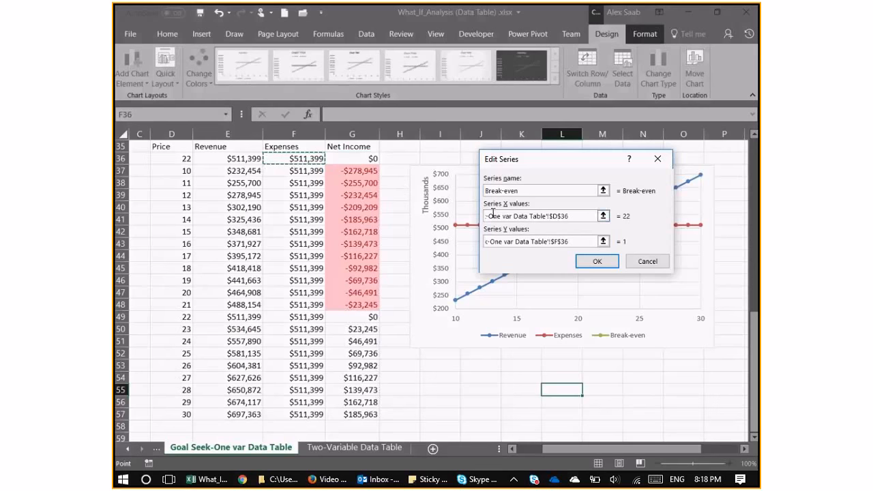
{"action": "left_click", "coordinate": [606, 263]}
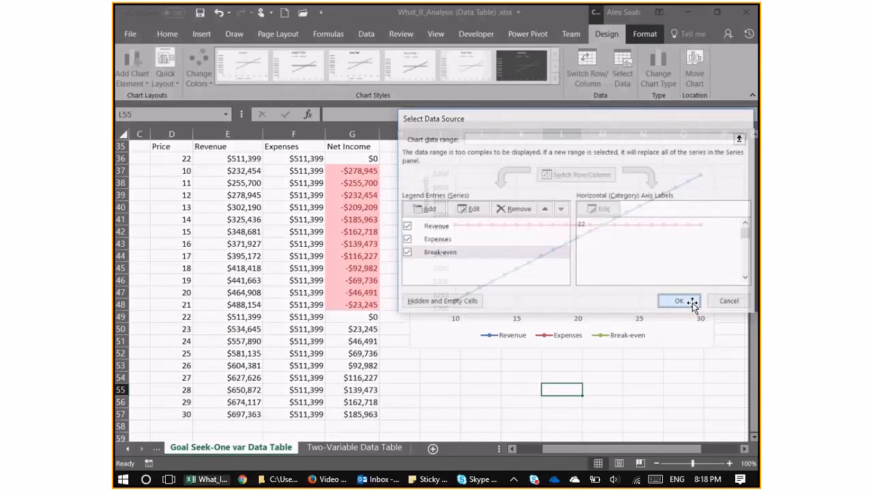
Enlarge the Break-even point's built-in marker on the Price chart to size 19 and close its formatting options.
{"action": "left_click", "coordinate": [603, 226]}
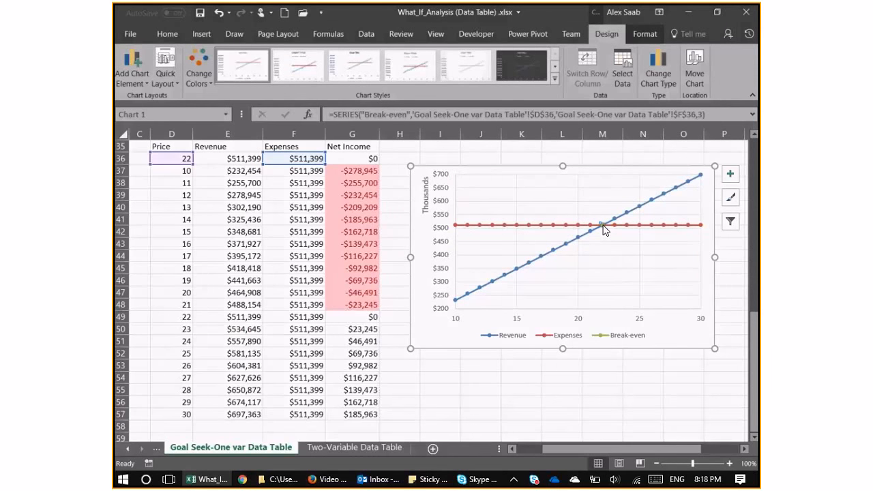
{"action": "double_click", "coordinate": [602, 226]}
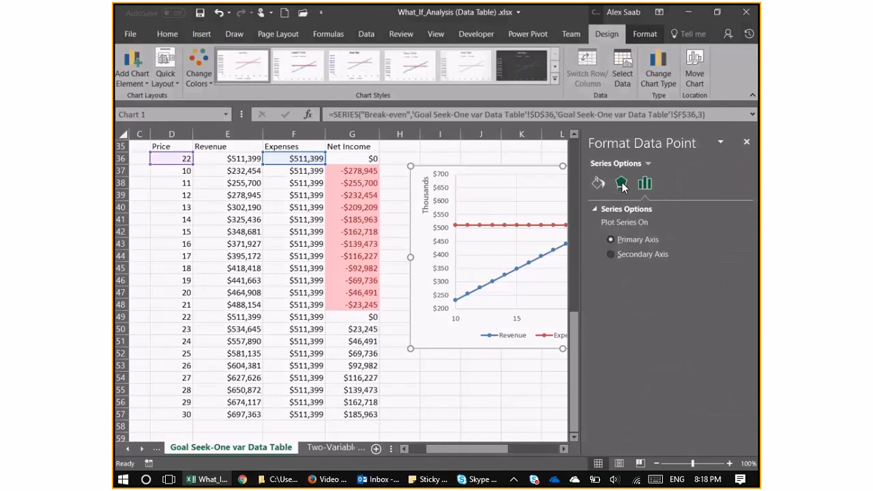
{"action": "left_click", "coordinate": [622, 184]}
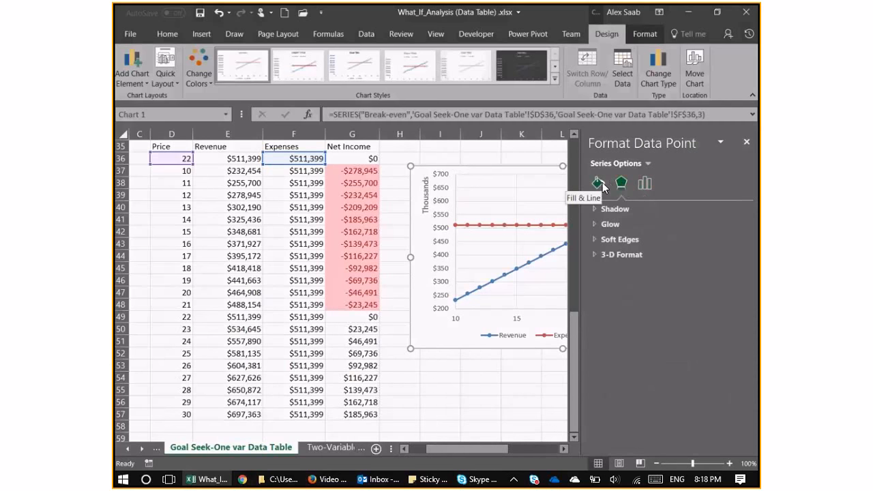
{"action": "left_click", "coordinate": [601, 182]}
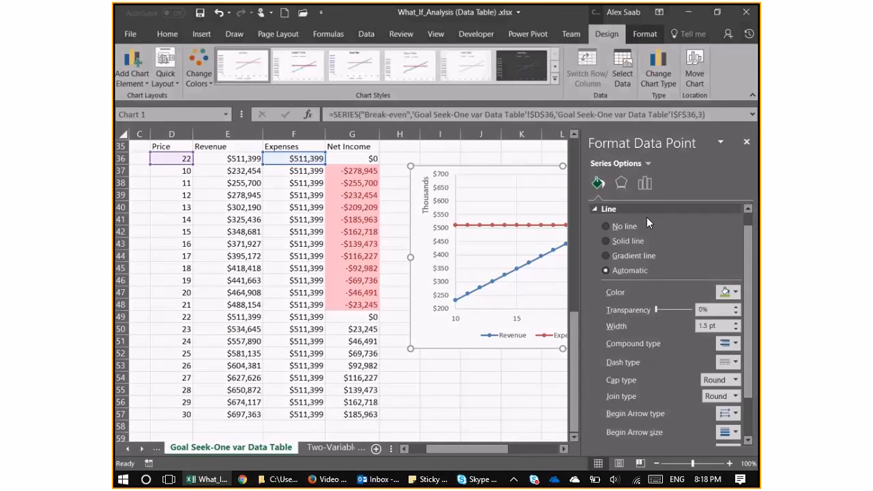
{"action": "mouse_move", "coordinate": [747, 242]}
{"action": "left_mouse_down"}
{"action": "mouse_move", "coordinate": [744, 316]}
{"action": "mouse_move", "coordinate": [734, 193]}
{"action": "left_mouse_up"}
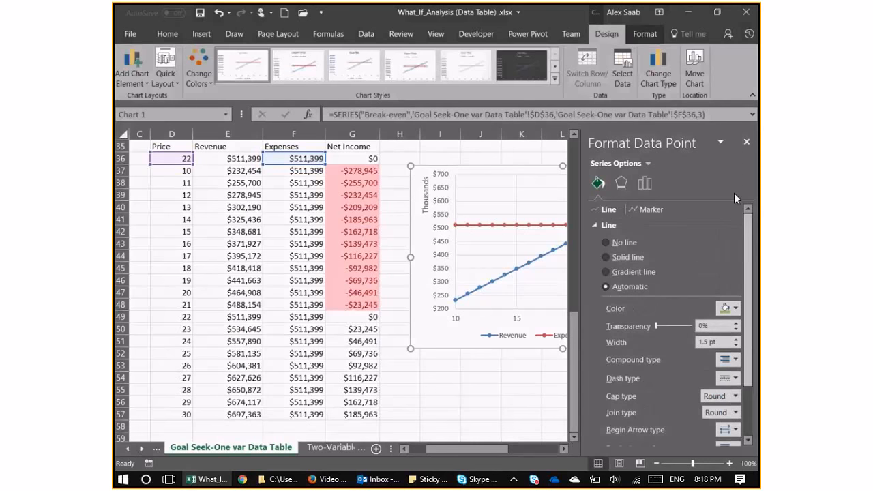
{"action": "left_click", "coordinate": [644, 209]}
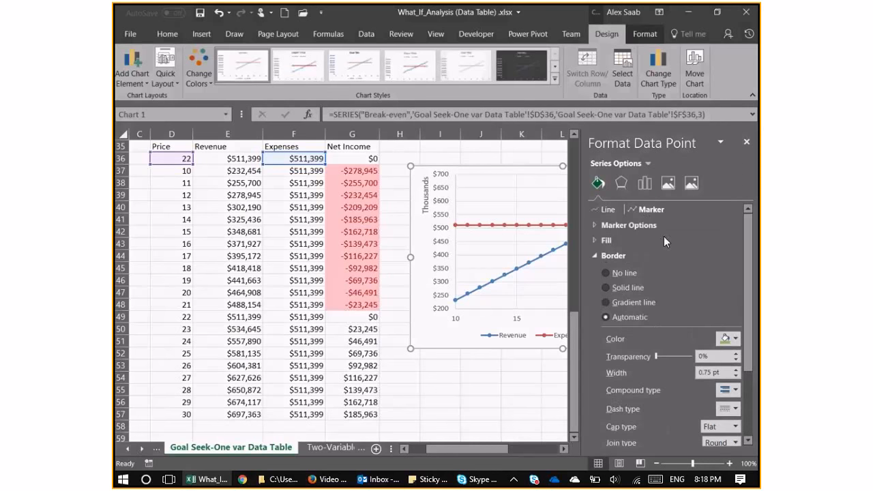
{"action": "left_click", "coordinate": [596, 225]}
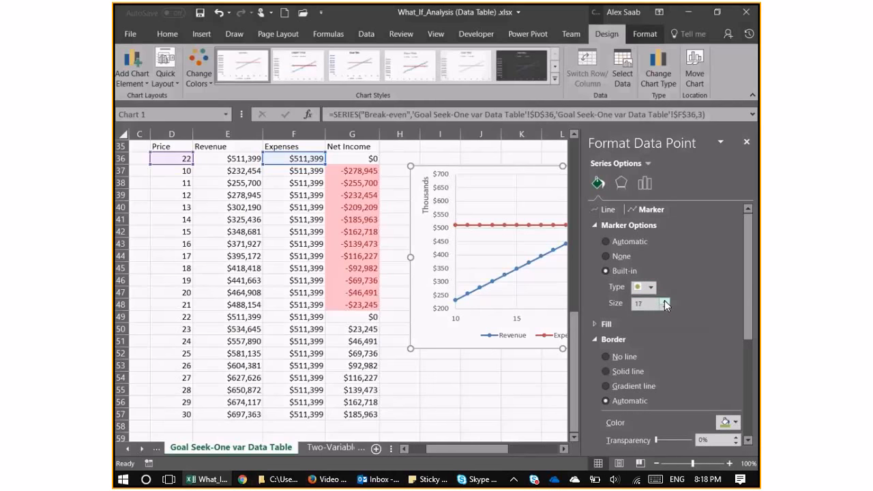
{"action": "left_click", "coordinate": [665, 301]}
{"action": "left_click_drag", "start_coordinate": [492, 448], "coordinate": [553, 463]}
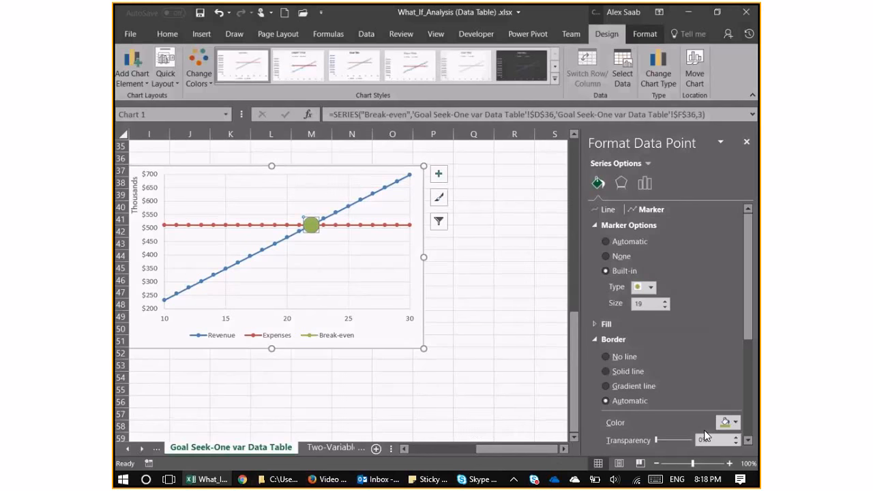
{"action": "left_click", "coordinate": [746, 142]}
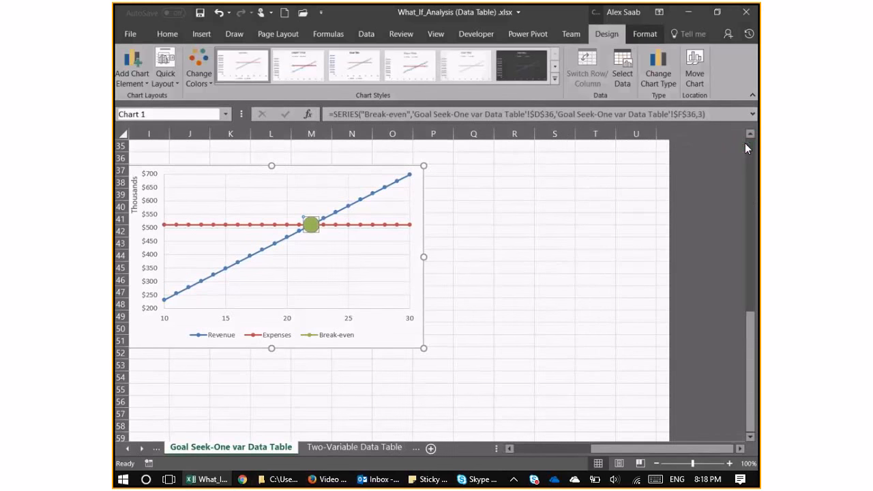
{"action": "left_click_drag", "start_coordinate": [515, 304], "coordinate": [515, 294]}
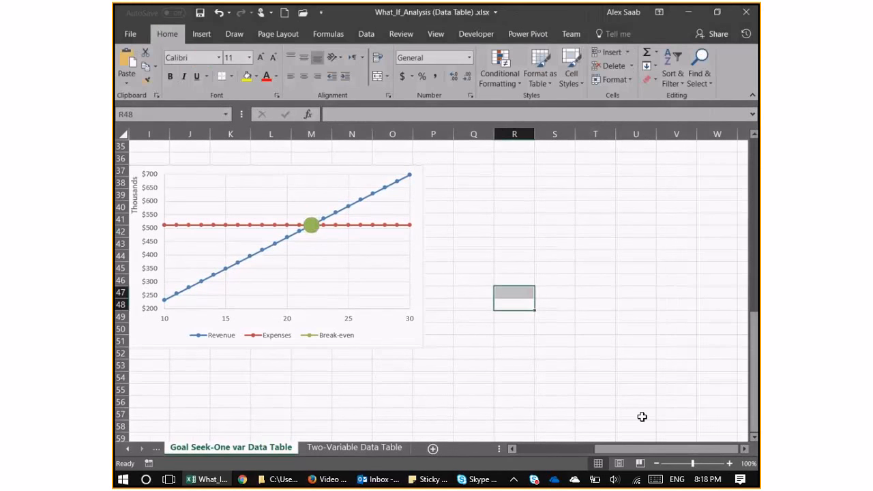
{"action": "scroll", "coordinate": [599, 376], "scroll_direction": "left", "scroll_amount": 3}
{"action": "left_click", "coordinate": [599, 371]}
{"action": "scroll", "coordinate": [617, 338], "scroll_direction": "up", "scroll_amount": 1}
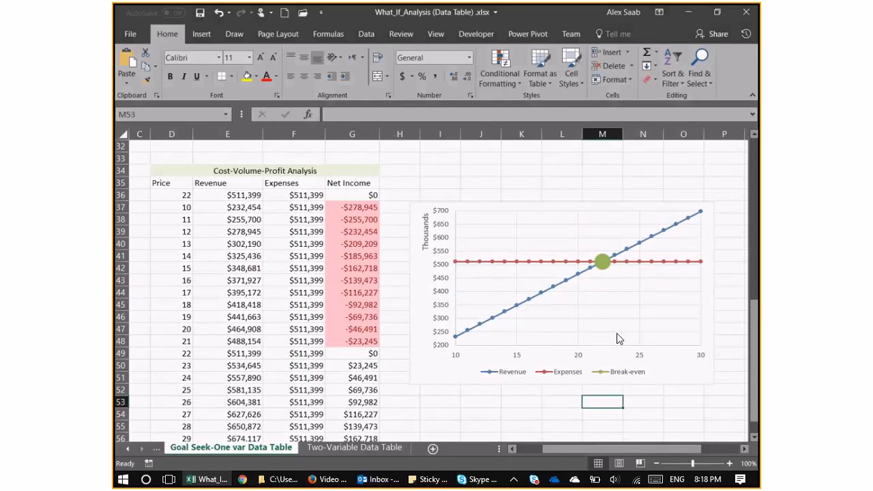
Add a data label to the Break-even point on the Price chart, then deselect the chart.
{"action": "left_click", "coordinate": [617, 339]}
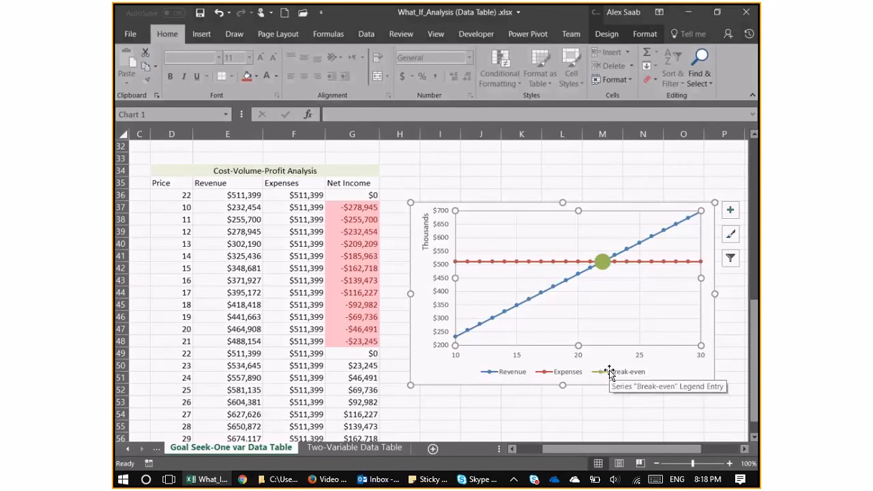
{"action": "left_click", "coordinate": [603, 263]}
{"action": "right_click", "coordinate": [603, 264]}
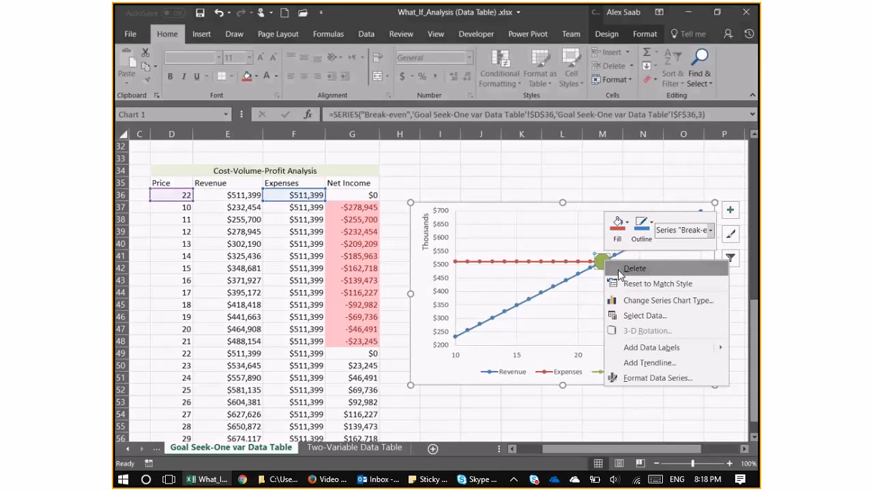
{"action": "mouse_move", "coordinate": [713, 347]}
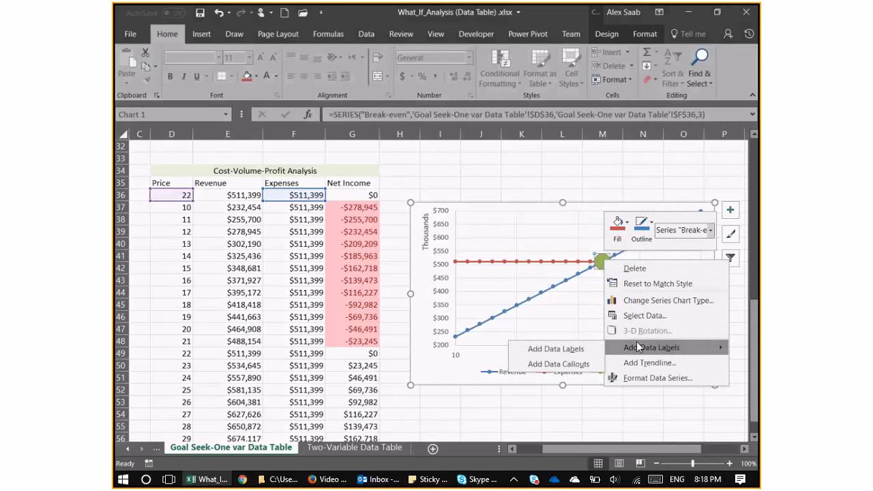
{"action": "left_click", "coordinate": [574, 349]}
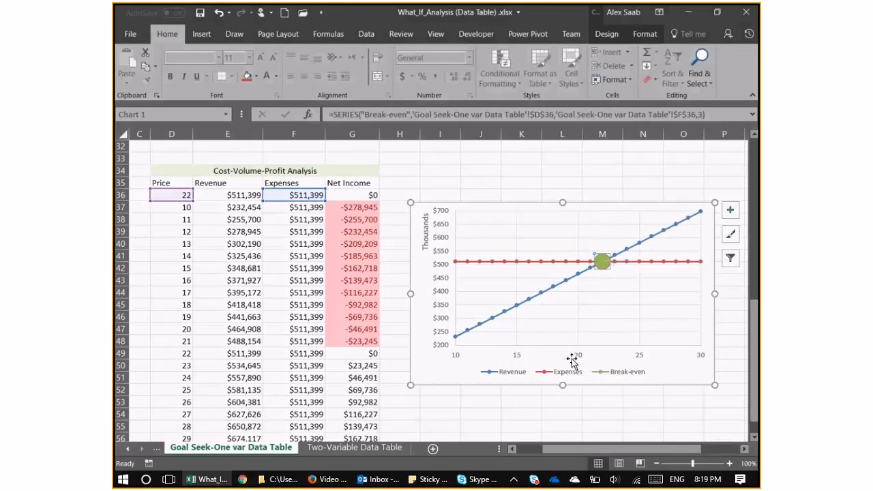
{"action": "left_click", "coordinate": [630, 266]}
{"action": "left_click", "coordinate": [666, 351]}
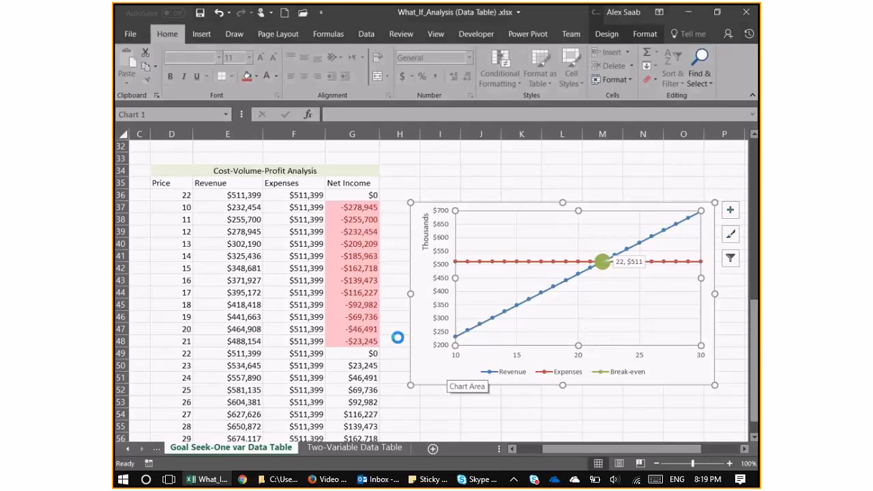
{"action": "left_click", "coordinate": [235, 317]}
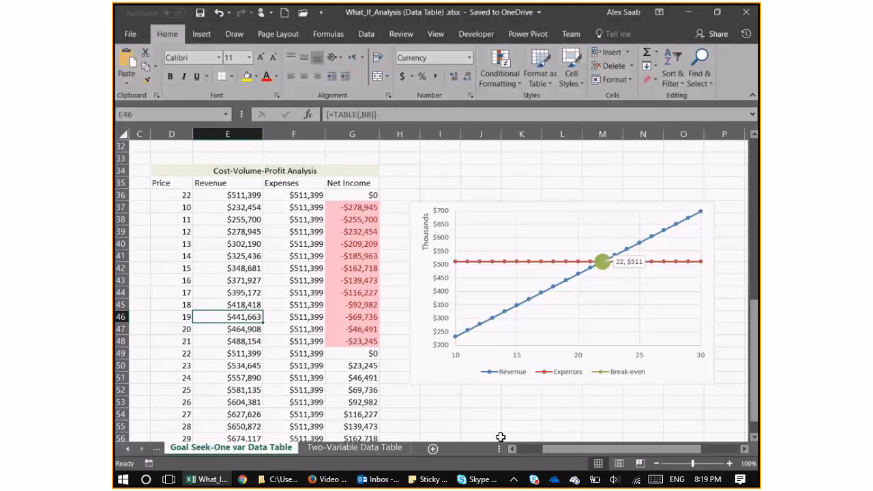
Switch to the Two-Variable Data Table sheet and look over the Total Expences table's layout.
{"action": "scroll", "coordinate": [403, 305], "scroll_direction": "down", "scroll_amount": 2}
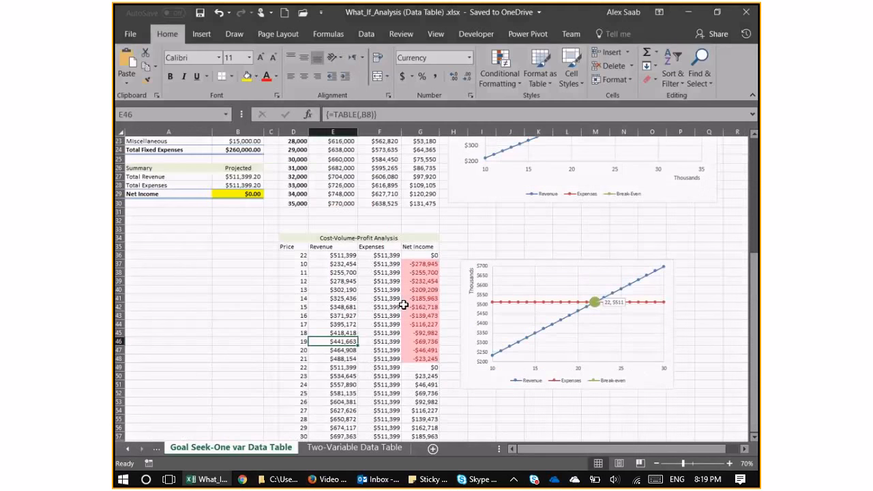
{"action": "scroll", "coordinate": [404, 305], "scroll_direction": "up", "scroll_amount": 1}
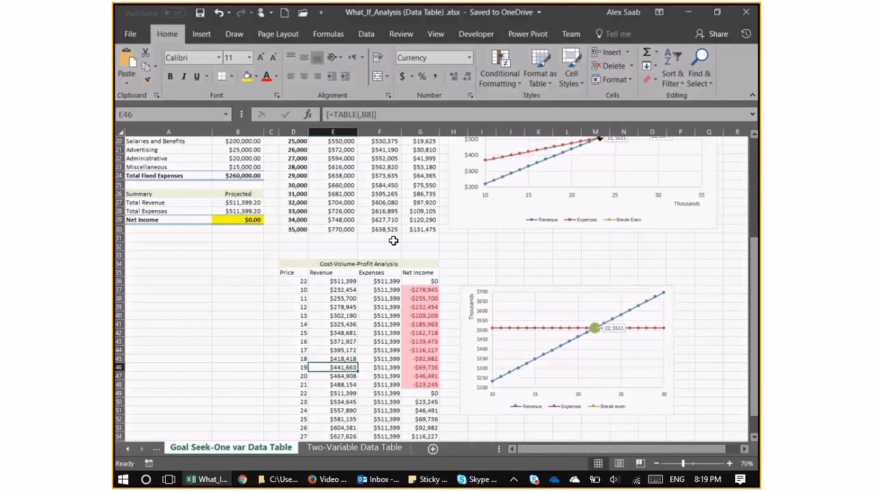
{"action": "left_click", "coordinate": [350, 444]}
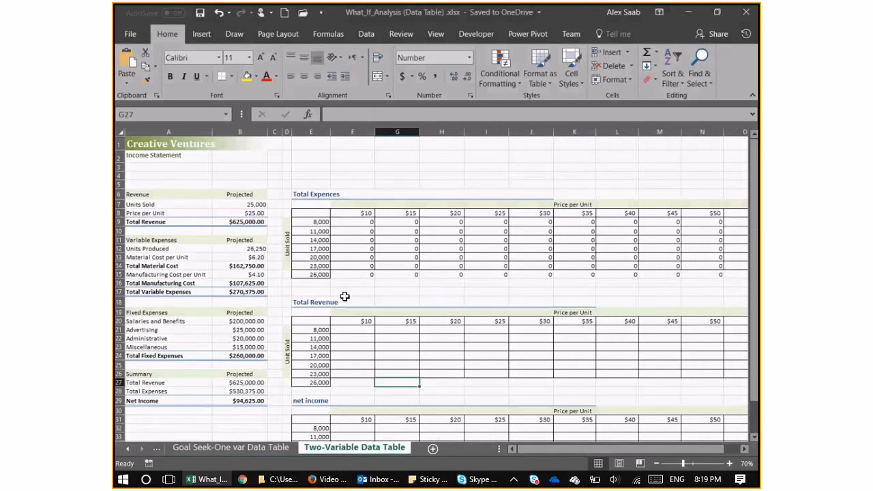
{"action": "scroll", "coordinate": [462, 229], "scroll_direction": "up", "scroll_amount": 1}
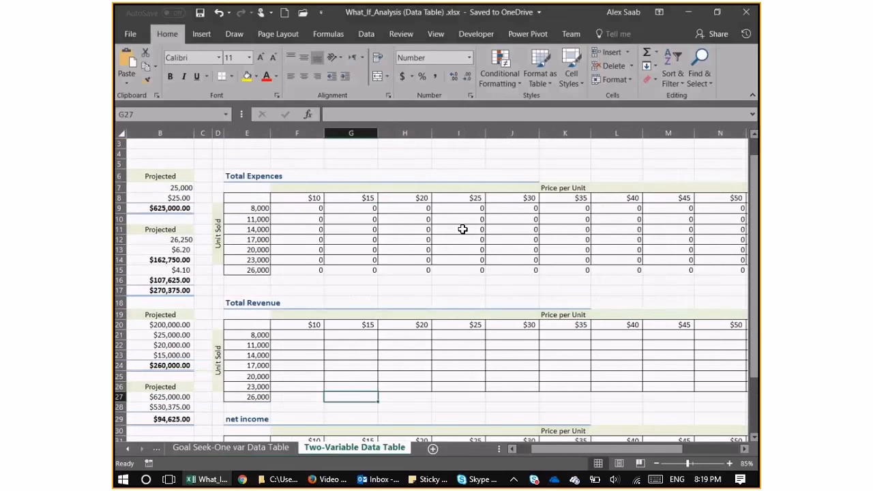
{"action": "left_click", "coordinate": [223, 255]}
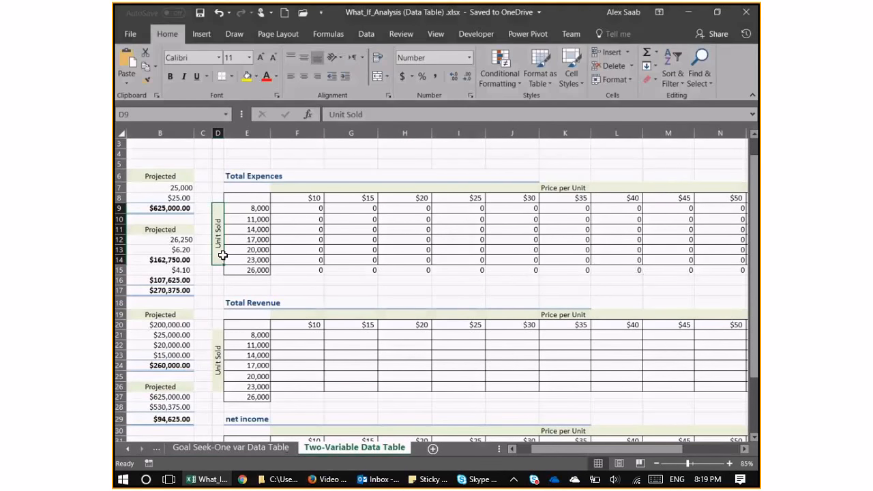
{"action": "left_click", "coordinate": [258, 177]}
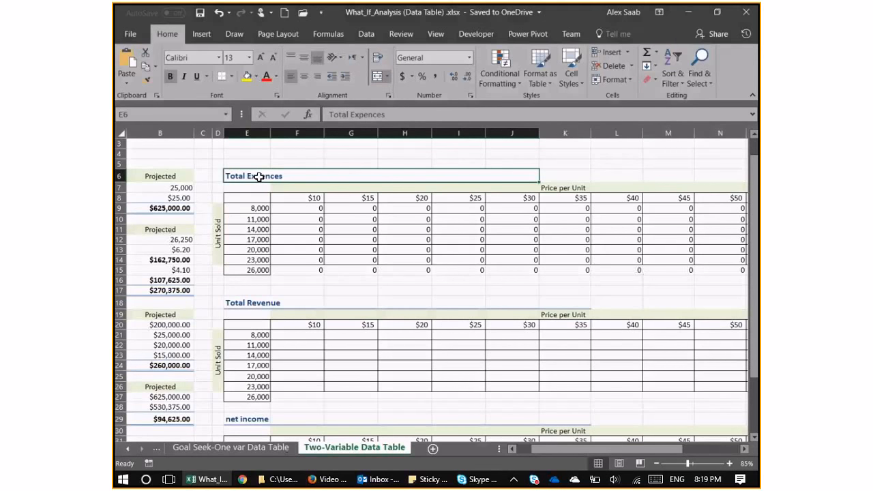
{"action": "left_click", "coordinate": [260, 205]}
Clear the old data table results from F9:P15 in the Total Expences table.
{"action": "left_click", "coordinate": [309, 209]}
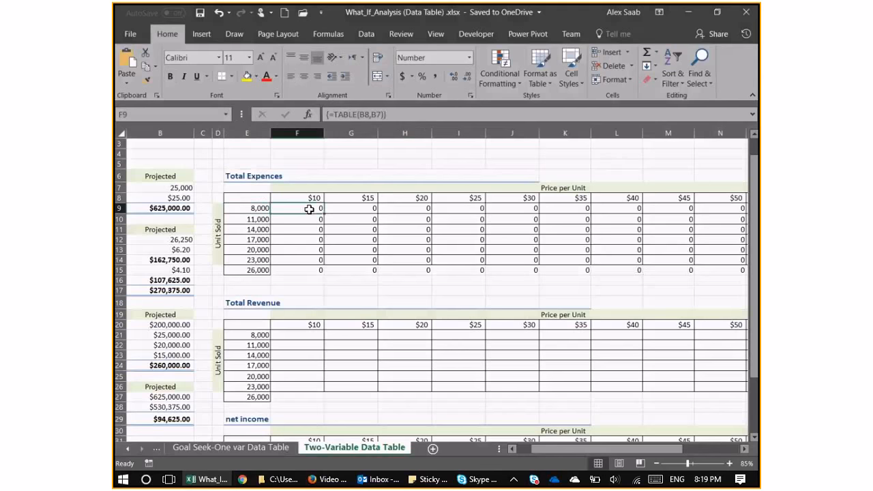
{"action": "scroll", "coordinate": [317, 213], "scroll_direction": "down", "scroll_amount": 1, "text": "ctrl"}
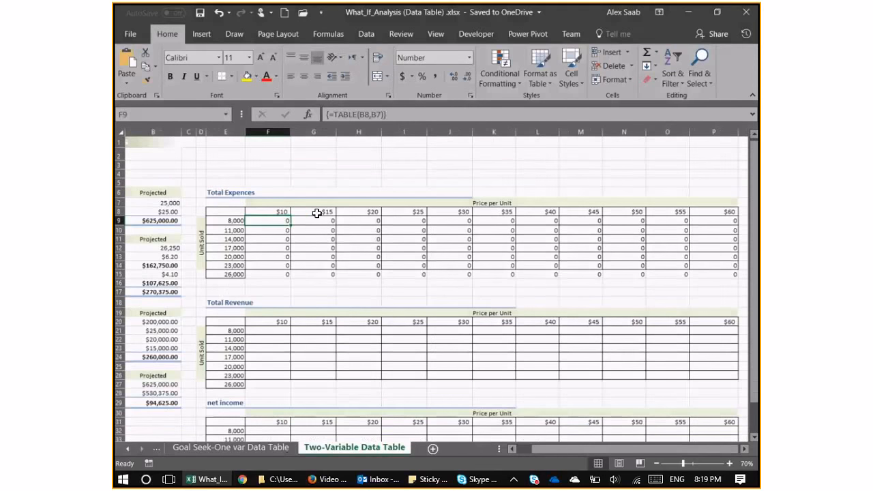
{"action": "left_click", "coordinate": [695, 273], "text": "shift"}
{"action": "key", "text": "Delete"}
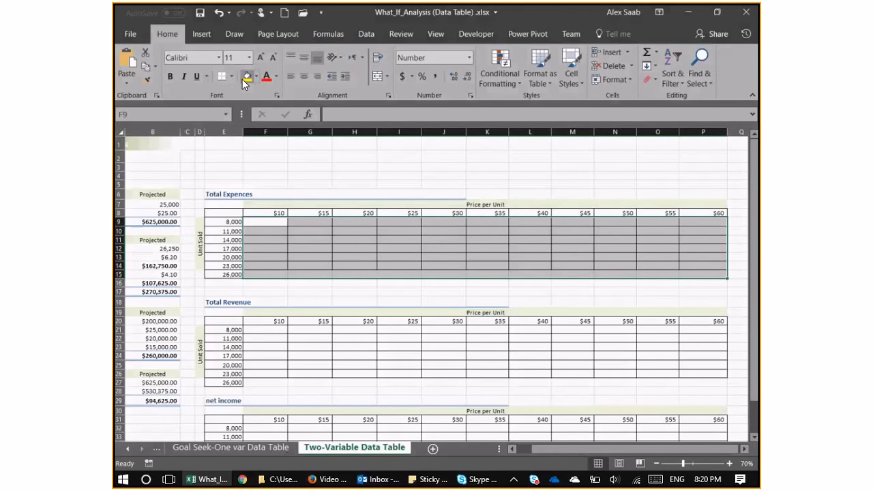
Narrow column A and the price columns F to P so the data tables fit beside the income statement.
{"action": "left_click", "coordinate": [249, 213]}
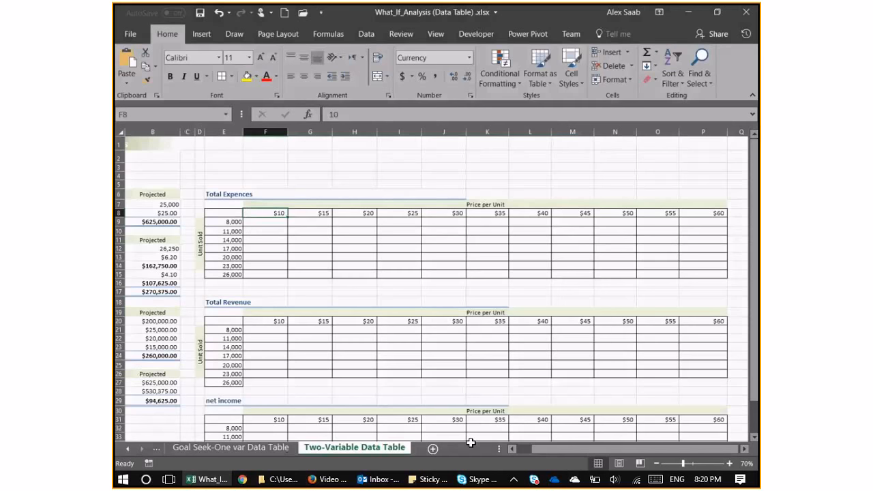
{"action": "left_click", "coordinate": [522, 449]}
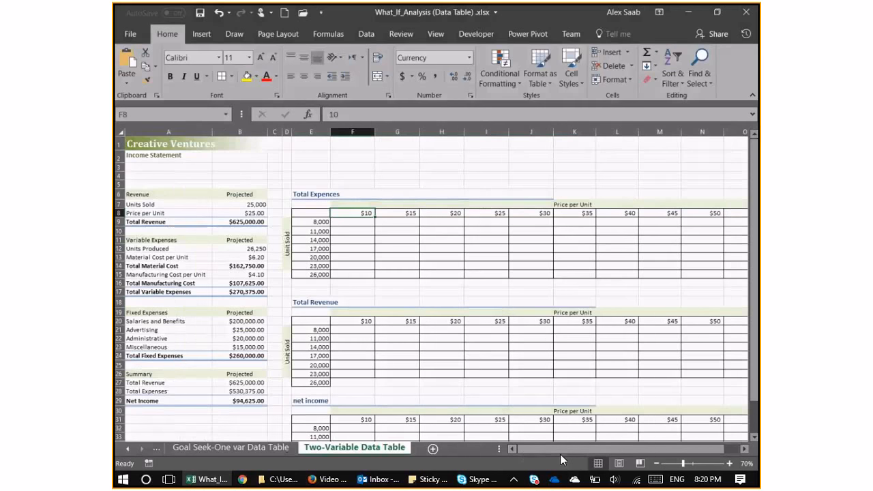
{"action": "key", "text": "Left"}
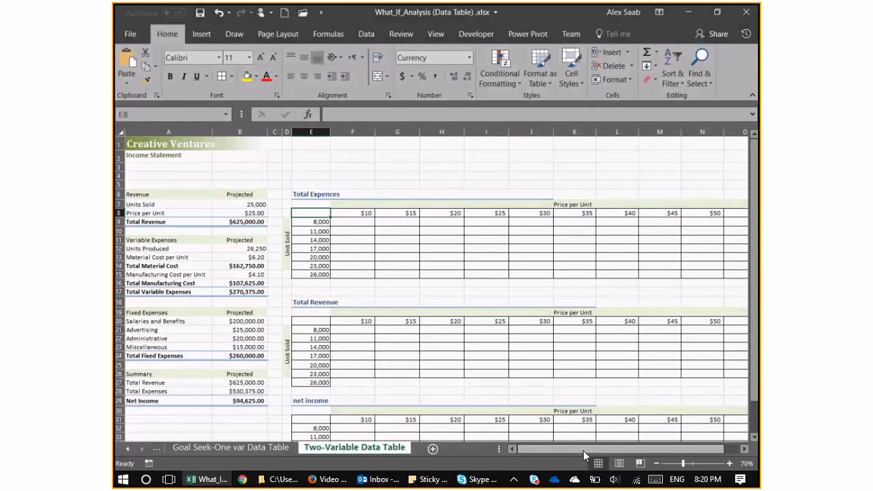
{"action": "left_click_drag", "start_coordinate": [583, 451], "coordinate": [601, 450]}
{"action": "left_click_drag", "start_coordinate": [704, 131], "coordinate": [275, 135]}
{"action": "scroll", "coordinate": [316, 266], "scroll_direction": "up", "scroll_amount": 1}
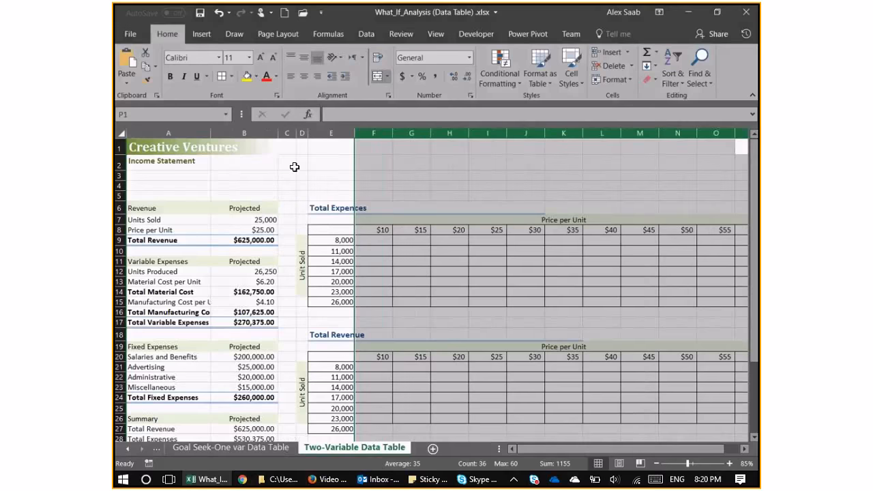
{"action": "left_click", "coordinate": [528, 231]}
{"action": "scroll", "coordinate": [530, 243], "scroll_direction": "down", "scroll_amount": 1, "text": "ctrl"}
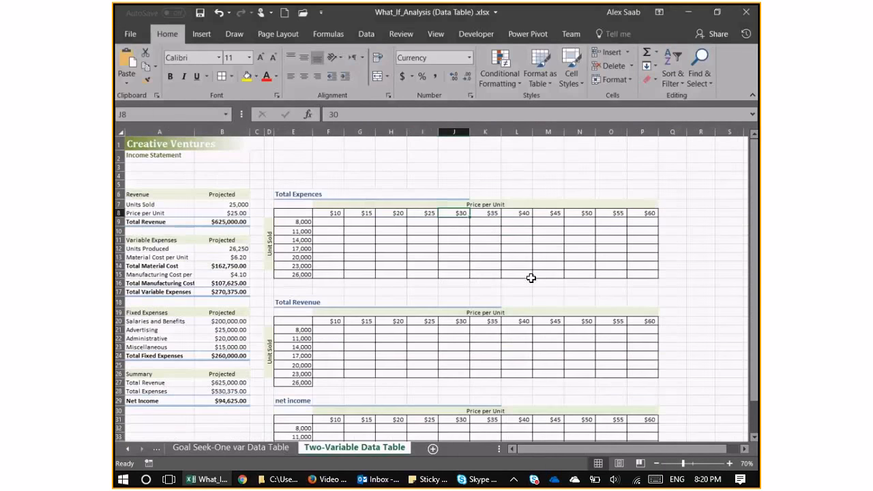
{"action": "left_click", "coordinate": [318, 220]}
{"action": "left_click_drag", "start_coordinate": [639, 274], "coordinate": [300, 213]}
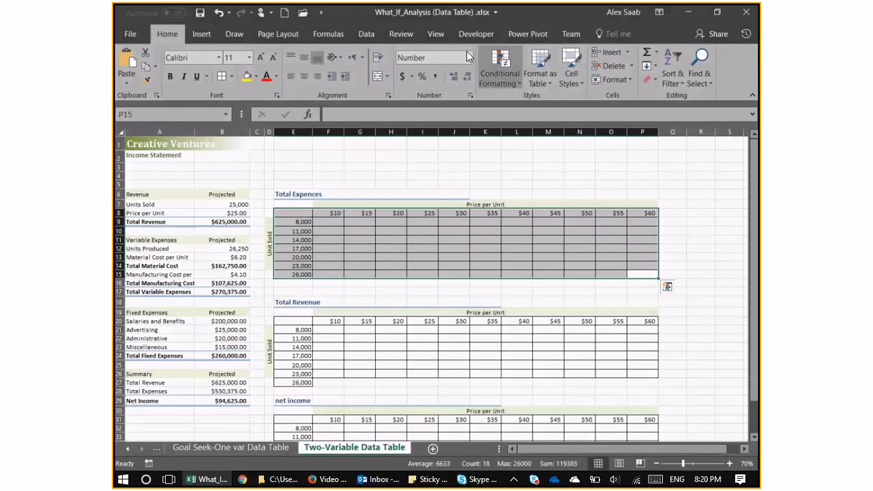
{"action": "left_click", "coordinate": [363, 33]}
{"action": "left_click", "coordinate": [517, 76]}
{"action": "left_click", "coordinate": [550, 124]}
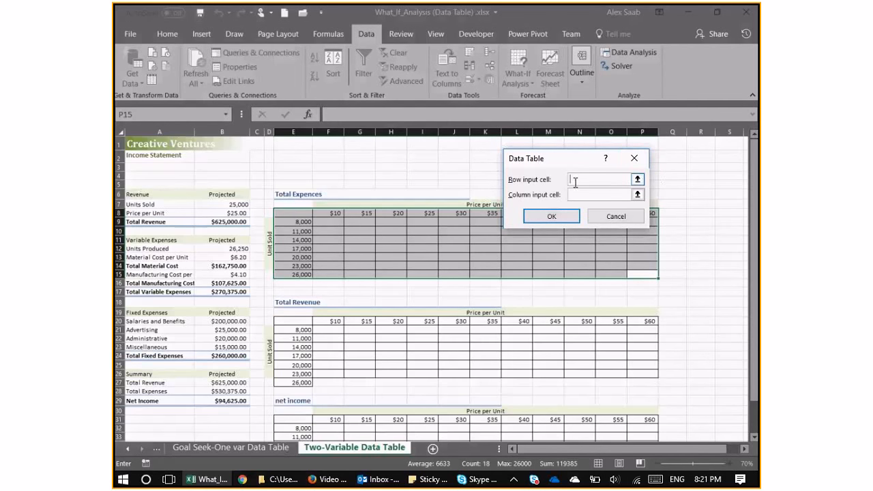
{"action": "left_click", "coordinate": [223, 213]}
{"action": "key", "text": "Tab"}
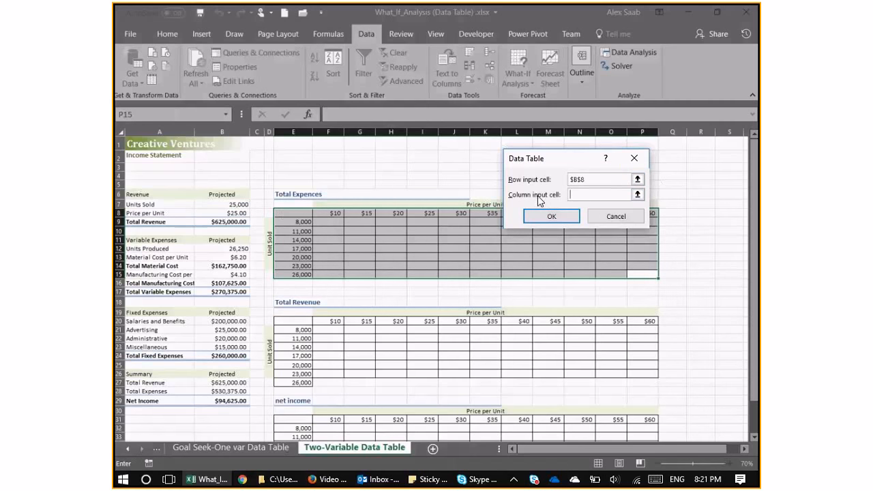
{"action": "left_click", "coordinate": [242, 203]}
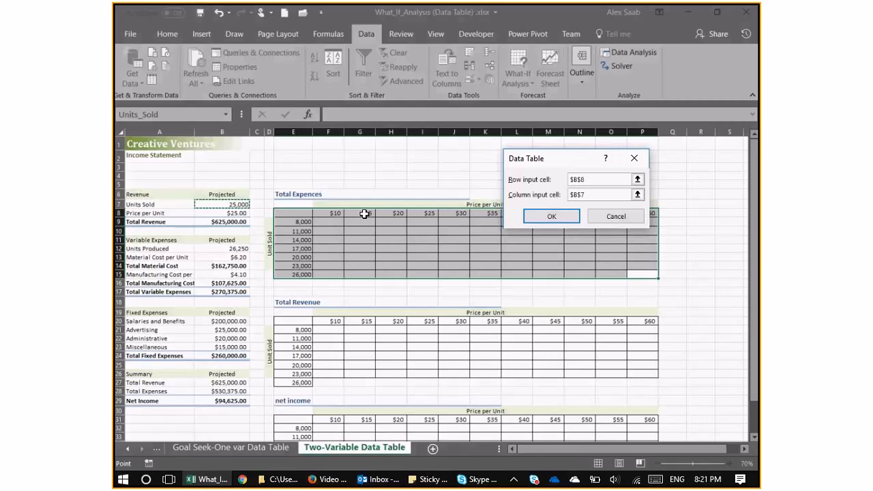
{"action": "key", "text": "Return"}
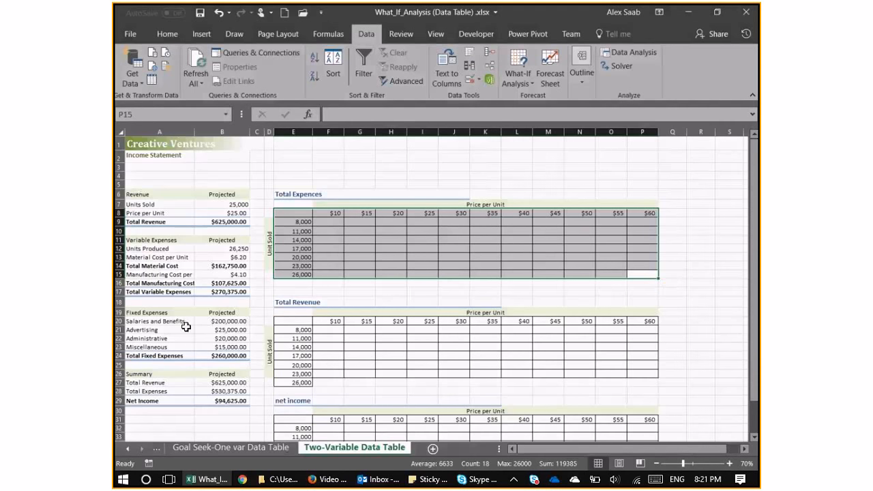
Set the font color of the Total Expences table's corner cell E8 to Automatic.
{"action": "left_click", "coordinate": [291, 216]}
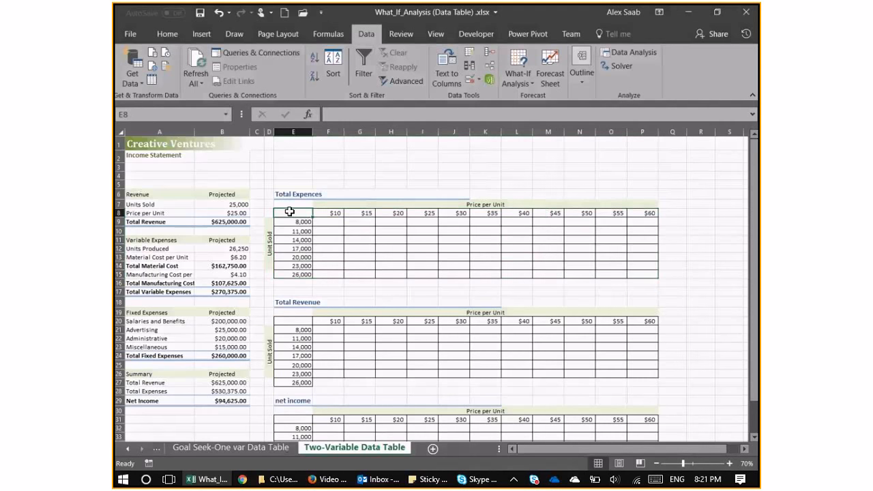
{"action": "type", "text": "="}
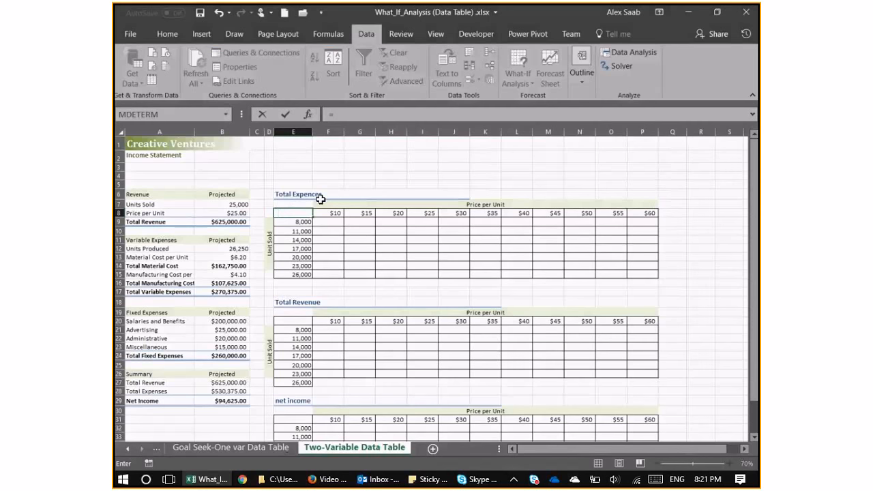
{"action": "key", "text": "Escape"}
{"action": "left_click", "coordinate": [167, 33]}
{"action": "left_click", "coordinate": [275, 76]}
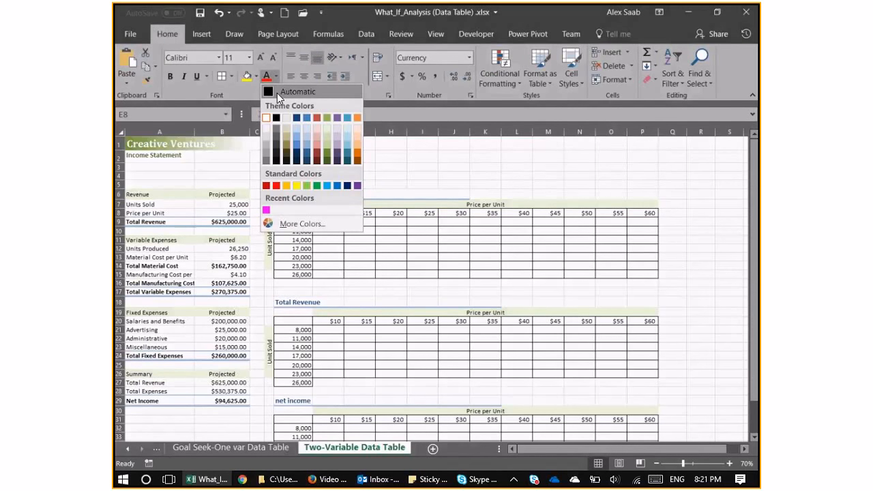
{"action": "left_click", "coordinate": [277, 93]}
Enter =Total_Expenses in corner cell E8, referencing B28, and widen column E to fit the value.
{"action": "type", "text": "="}
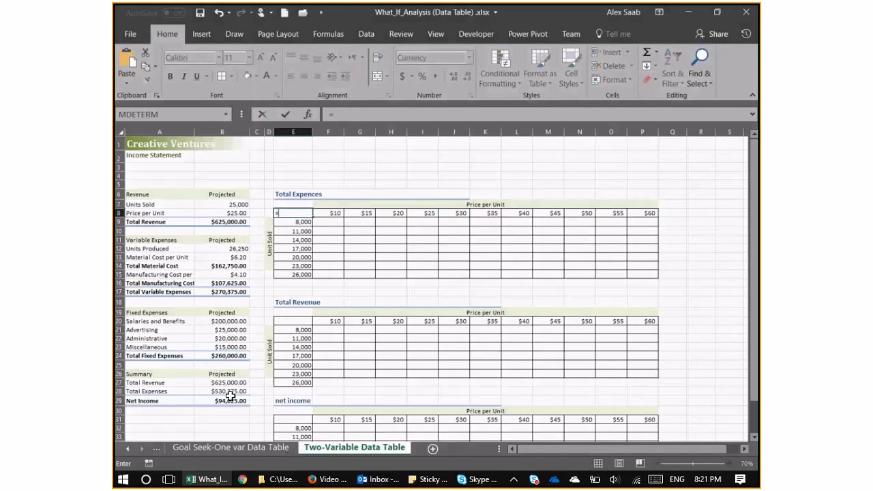
{"action": "left_click", "coordinate": [242, 391]}
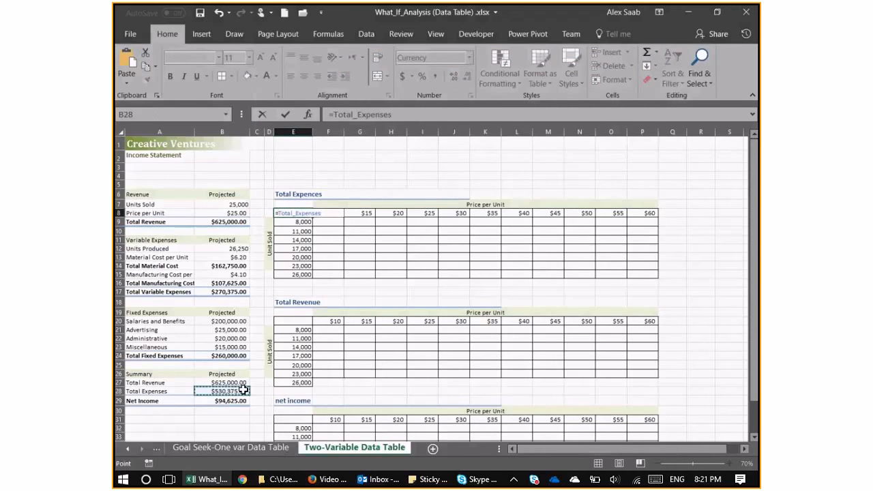
{"action": "key", "text": "Return"}
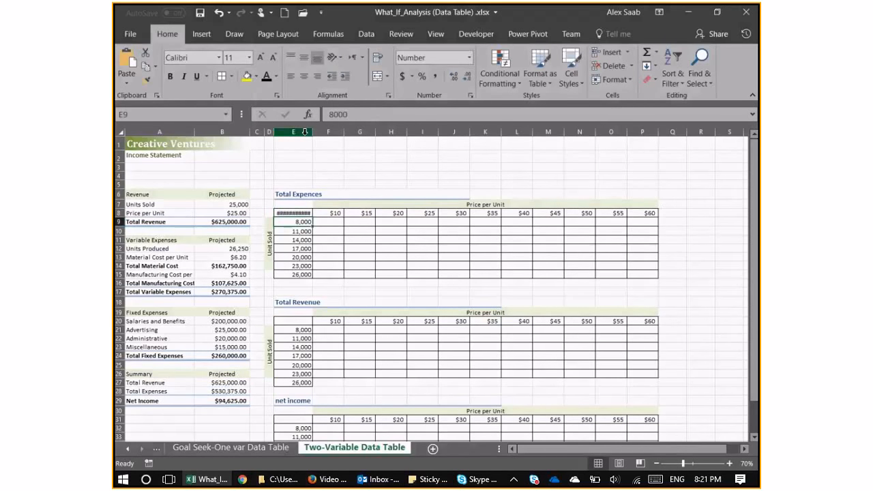
{"action": "left_click_drag", "start_coordinate": [313, 131], "coordinate": [317, 135]}
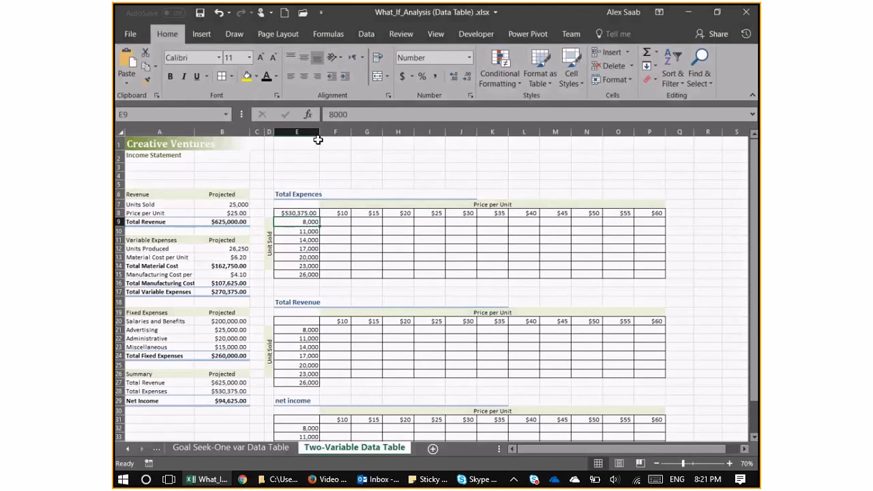
Create a two-variable data table on E8:P15 with row input cell B8 (Price per Unit) and column input cell B7 (Units Sold).
{"action": "left_click_drag", "start_coordinate": [298, 213], "coordinate": [650, 274]}
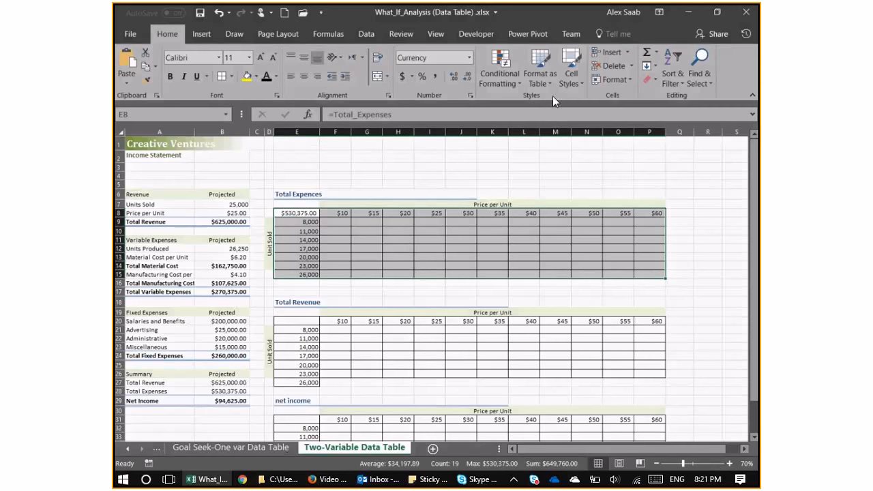
{"action": "left_click", "coordinate": [370, 32]}
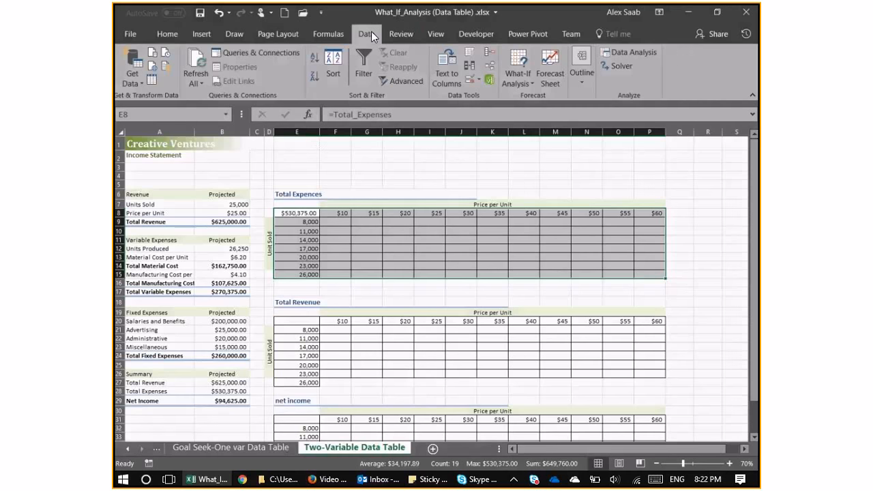
{"action": "left_click", "coordinate": [520, 80]}
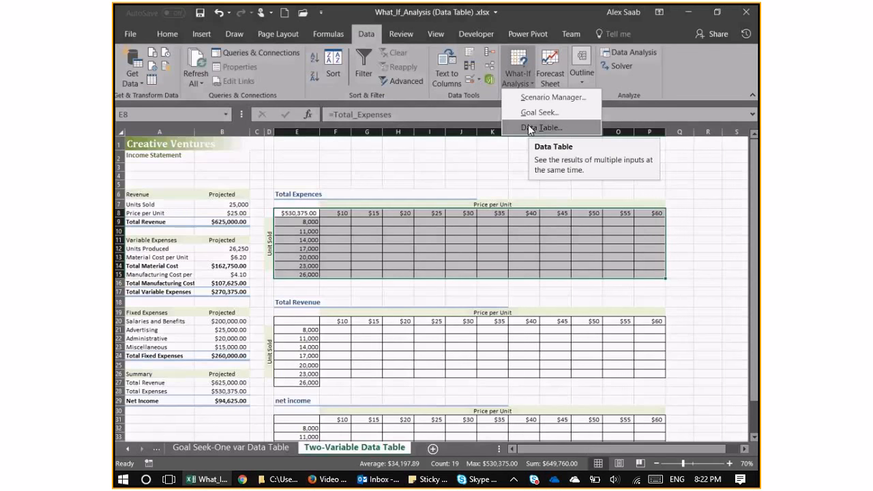
{"action": "left_click", "coordinate": [530, 128]}
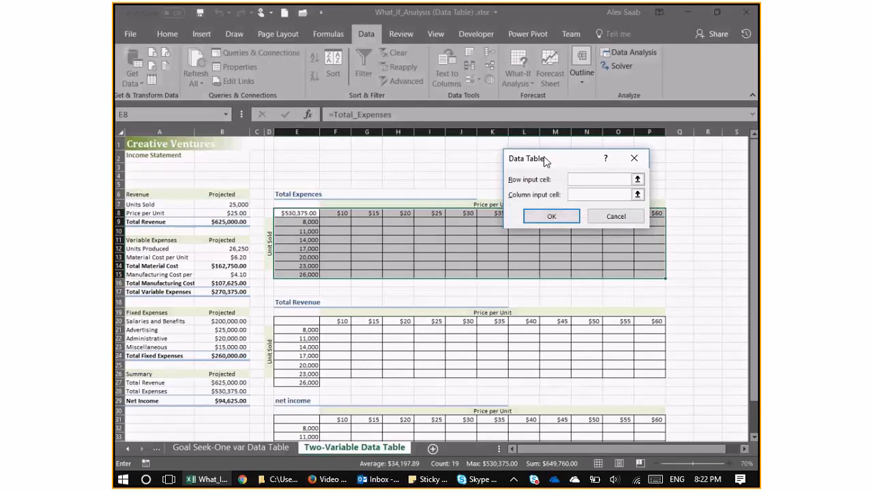
{"action": "left_click_drag", "start_coordinate": [557, 161], "coordinate": [537, 157]}
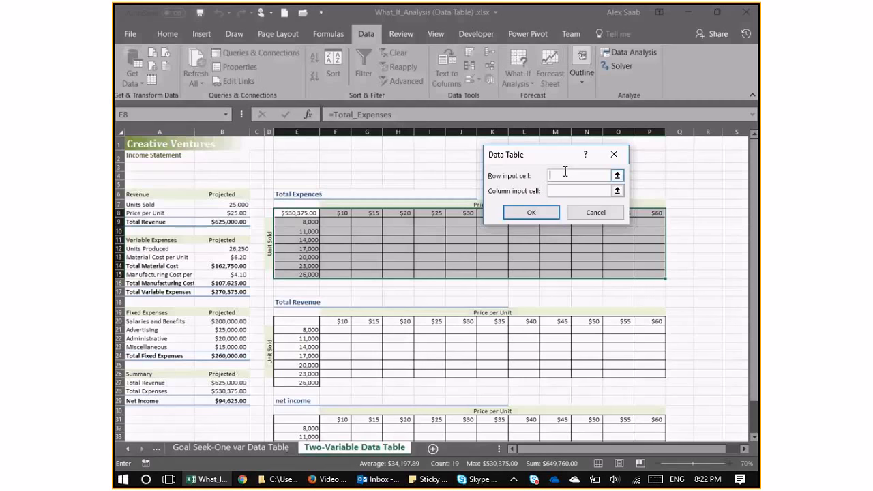
{"action": "left_click", "coordinate": [238, 214]}
{"action": "left_click", "coordinate": [557, 190]}
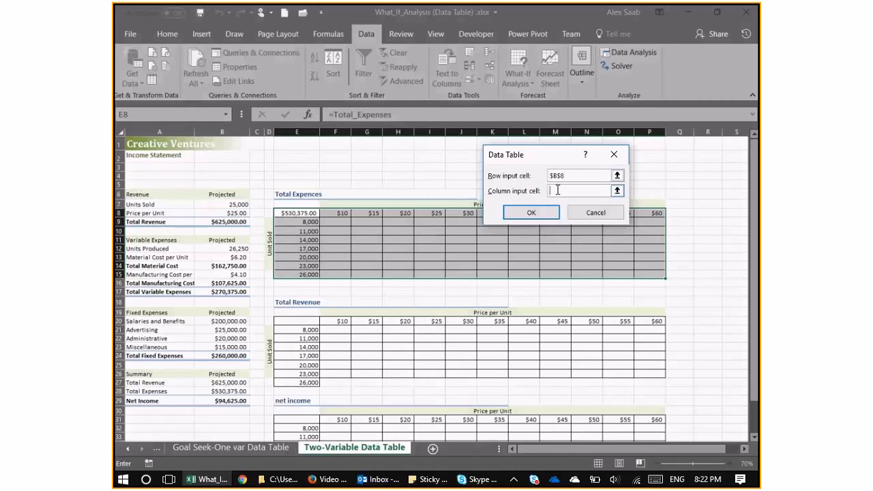
{"action": "left_click", "coordinate": [258, 204]}
{"action": "left_click", "coordinate": [529, 212]}
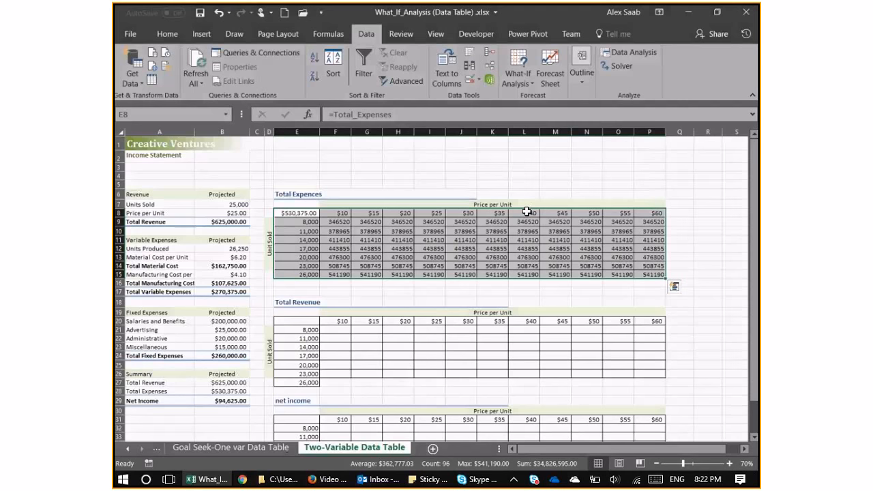
Hide the value in corner cell E8 by setting its font color to white, and check its formula.
{"action": "left_click", "coordinate": [311, 222]}
{"action": "scroll", "coordinate": [326, 225], "scroll_direction": "up", "scroll_amount": 2, "text": "ctrl"}
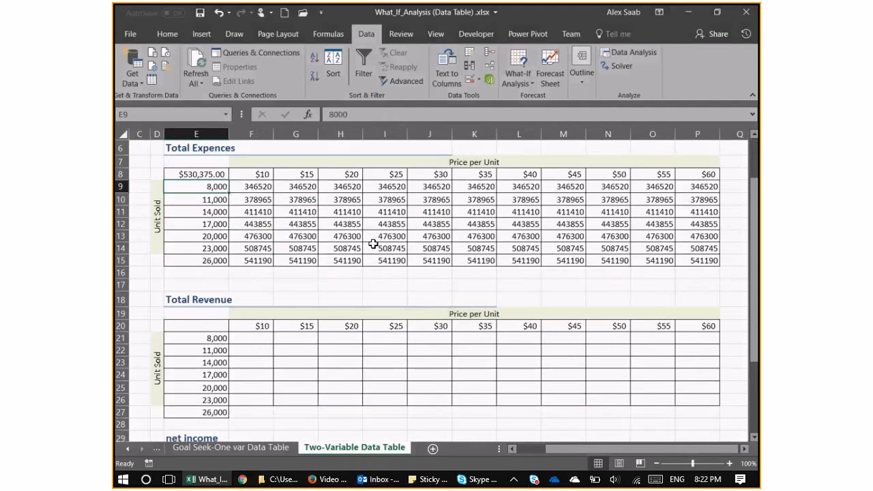
{"action": "scroll", "coordinate": [228, 190], "scroll_direction": "up", "scroll_amount": 1, "text": "ctrl"}
{"action": "key", "text": "Up"}
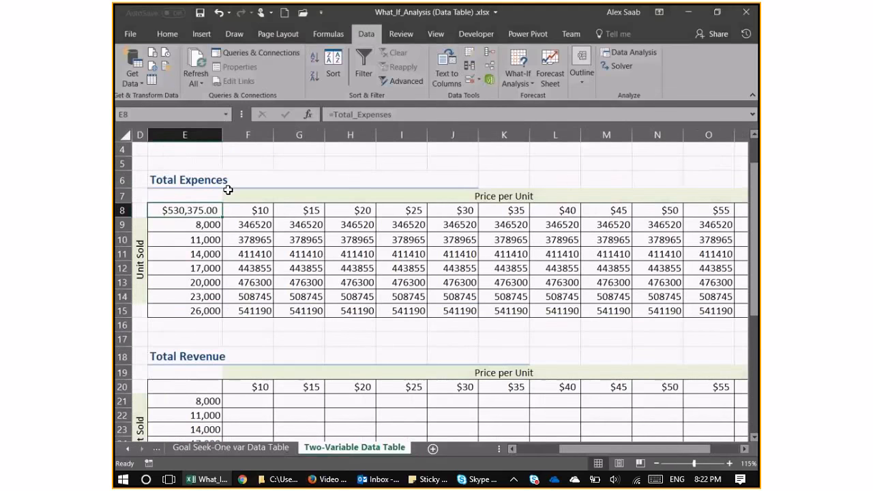
{"action": "left_click", "coordinate": [167, 34]}
{"action": "left_click", "coordinate": [275, 76]}
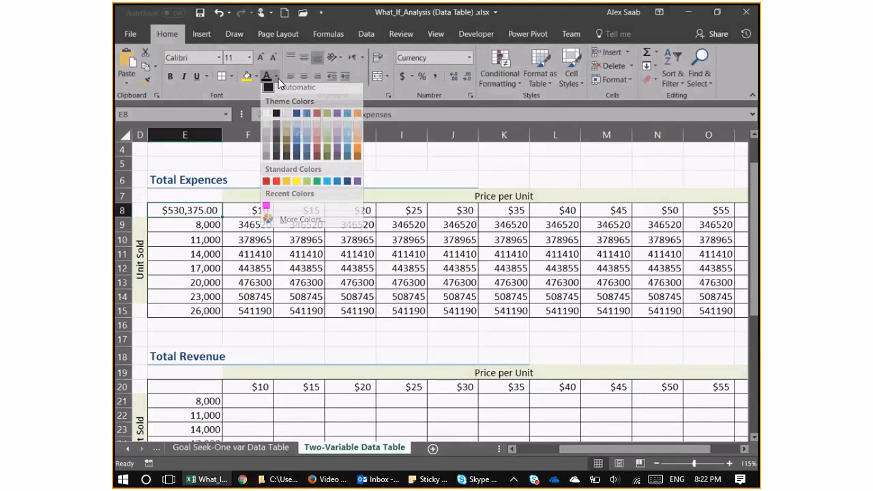
{"action": "left_click", "coordinate": [268, 118]}
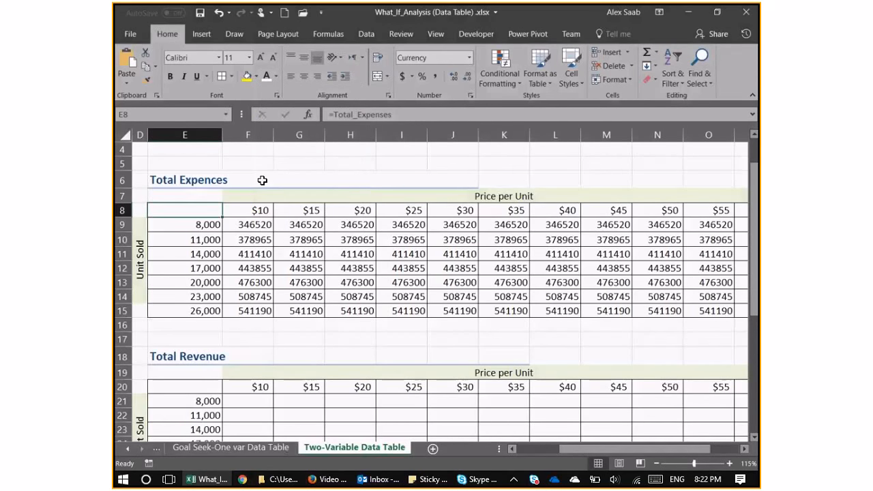
{"action": "left_click", "coordinate": [395, 113]}
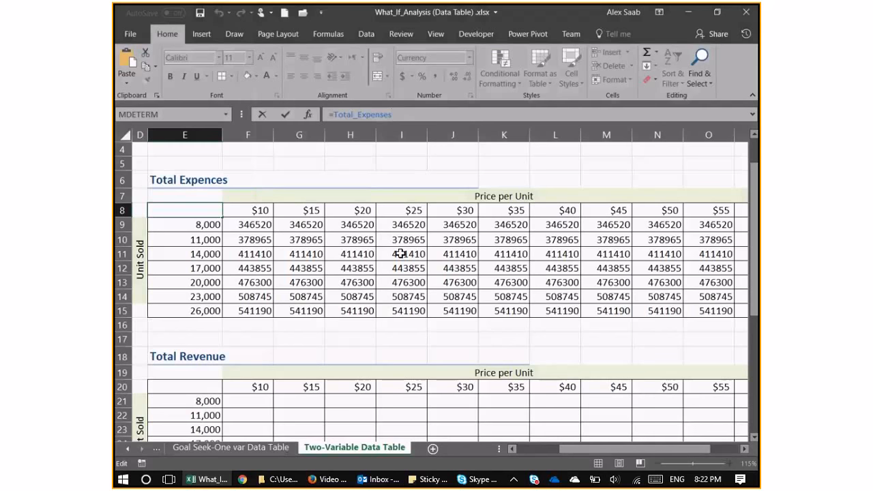
{"action": "key", "text": "Escape"}
Format the Total Expences results in F9:P15 as dollar amounts with no decimals.
{"action": "left_click_drag", "start_coordinate": [248, 224], "coordinate": [680, 308]}
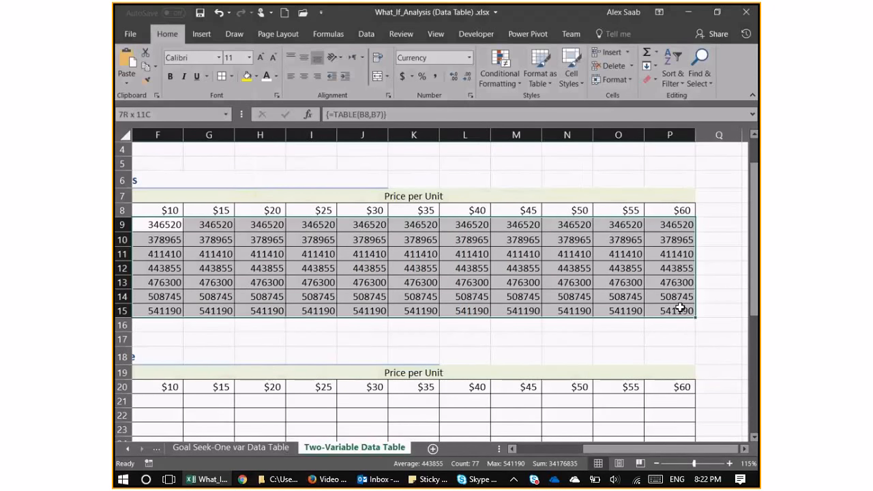
{"action": "left_click", "coordinate": [402, 76]}
{"action": "left_click", "coordinate": [467, 76]}
{"action": "left_click", "coordinate": [467, 76]}
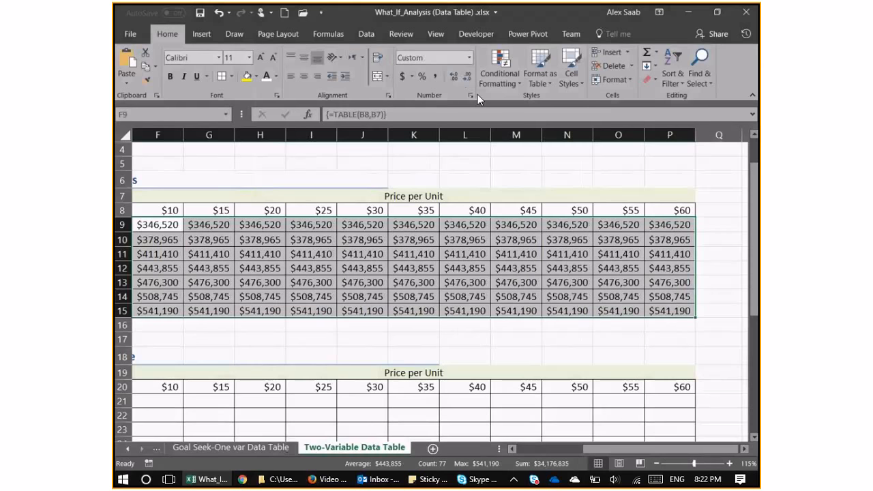
{"action": "scroll", "coordinate": [333, 308], "scroll_direction": "down", "scroll_amount": 1}
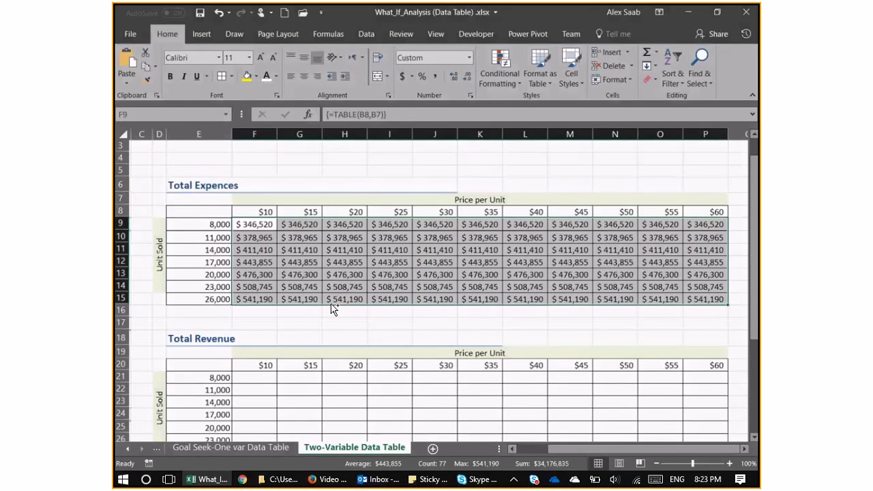
Apply the Red - Yellow - Green color scale to the Total Expences results in F9:P15.
{"action": "left_click", "coordinate": [251, 223]}
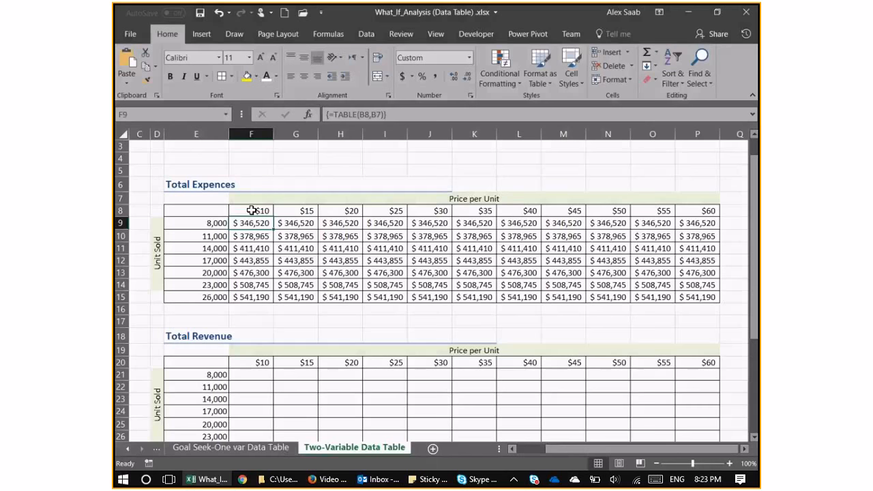
{"action": "left_click_drag", "start_coordinate": [251, 222], "coordinate": [692, 297]}
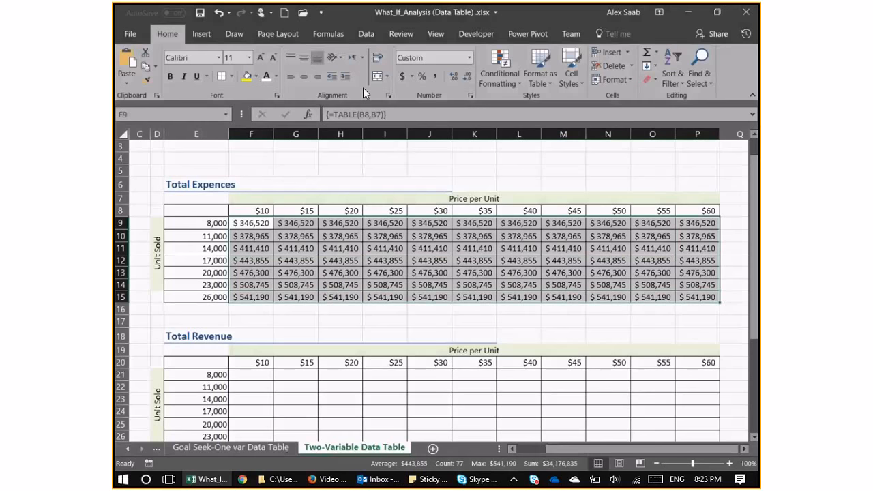
{"action": "left_click", "coordinate": [200, 35]}
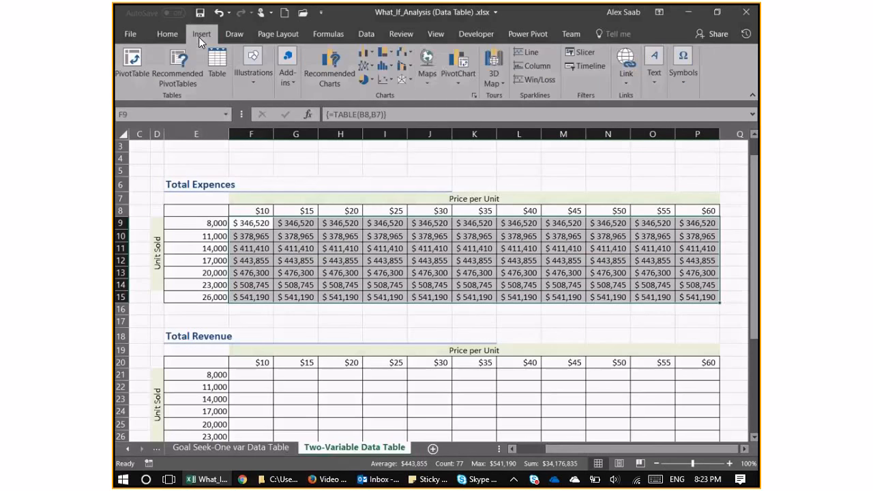
{"action": "left_click", "coordinate": [158, 37]}
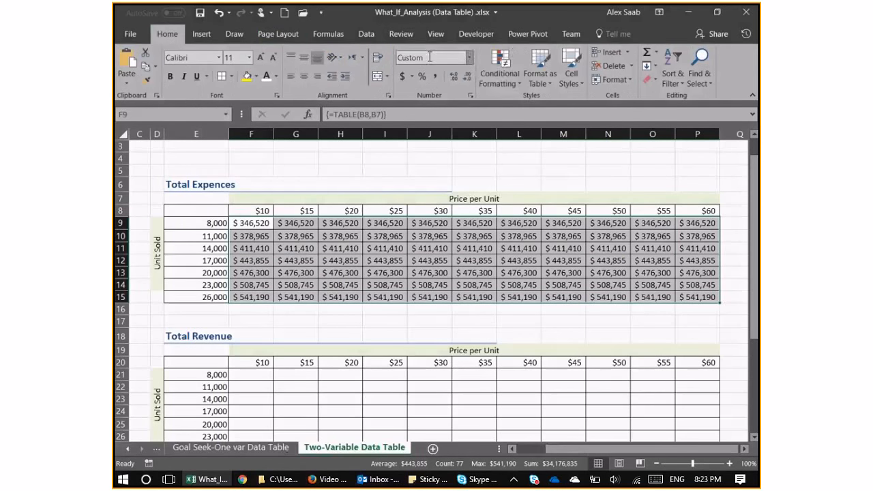
{"action": "left_click", "coordinate": [486, 67]}
{"action": "mouse_move", "coordinate": [539, 187]}
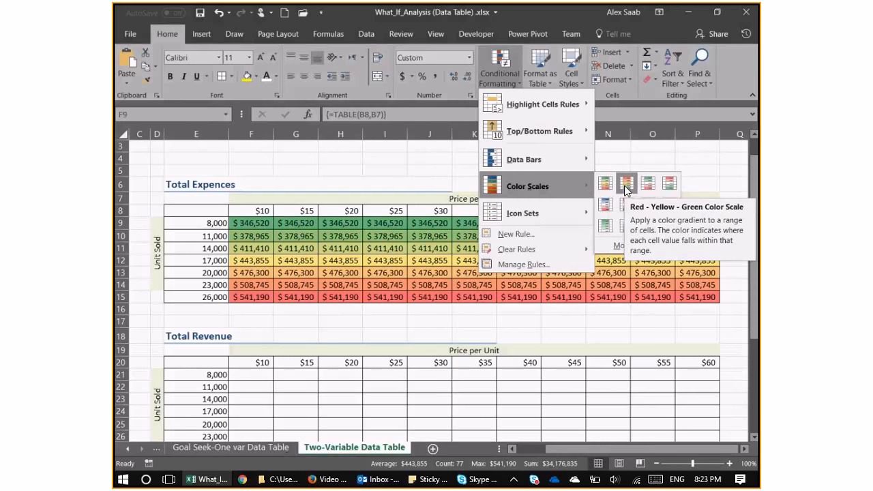
{"action": "left_click", "coordinate": [625, 183]}
{"action": "left_click", "coordinate": [518, 260]}
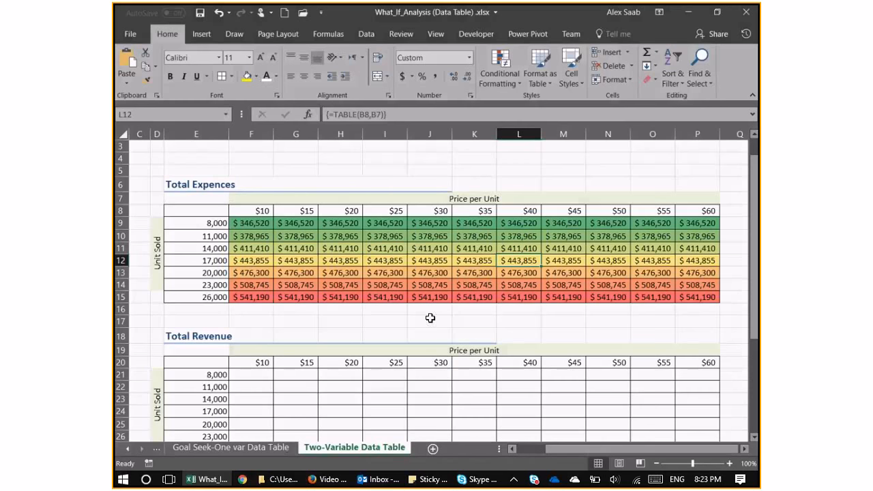
Look over the empty Total Revenue and net income tables, including their corner cells E20 and E31.
{"action": "scroll", "coordinate": [384, 236], "scroll_direction": "down", "scroll_amount": 1}
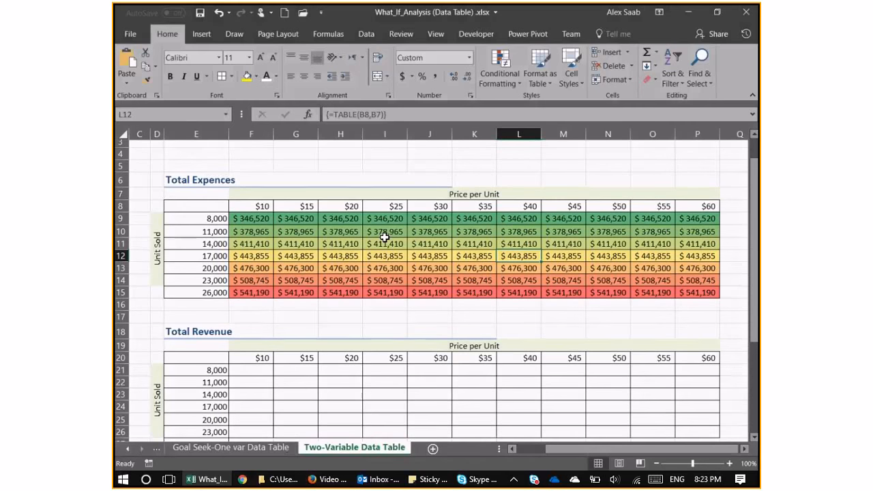
{"action": "scroll", "coordinate": [385, 237], "scroll_direction": "down", "scroll_amount": 2}
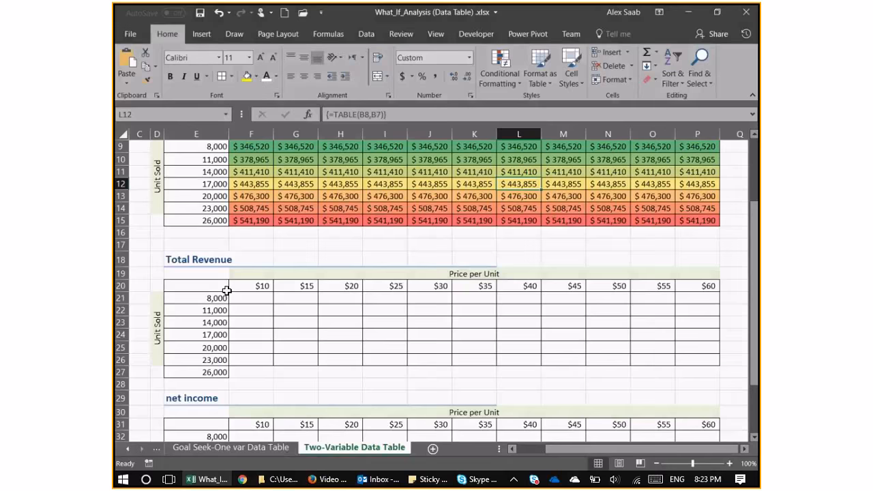
{"action": "left_click", "coordinate": [225, 288]}
{"action": "scroll", "coordinate": [211, 327], "scroll_direction": "down", "scroll_amount": 1}
{"action": "left_click", "coordinate": [198, 386]}
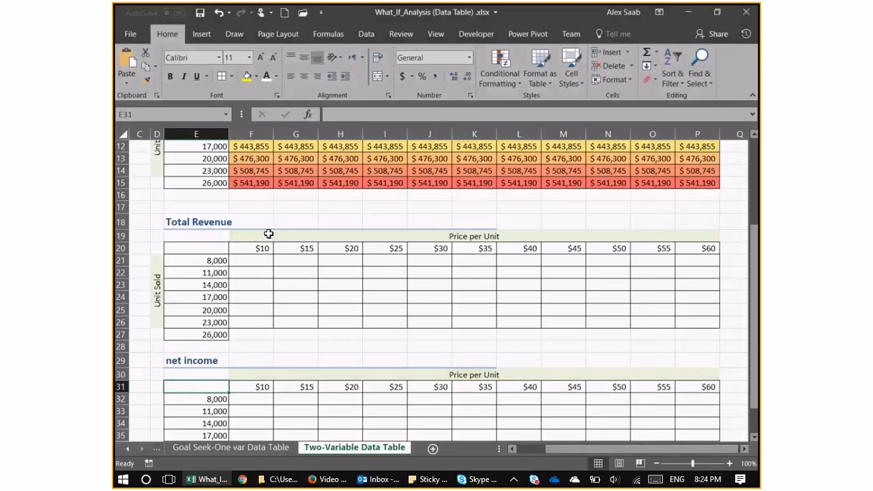
{"action": "scroll", "coordinate": [269, 234], "scroll_direction": "up", "scroll_amount": 1}
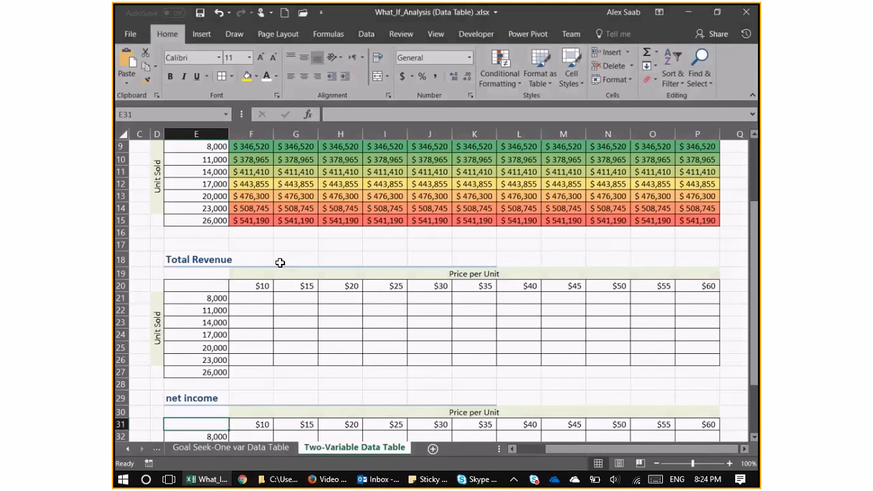
{"action": "scroll", "coordinate": [280, 263], "scroll_direction": "down", "scroll_amount": 1}
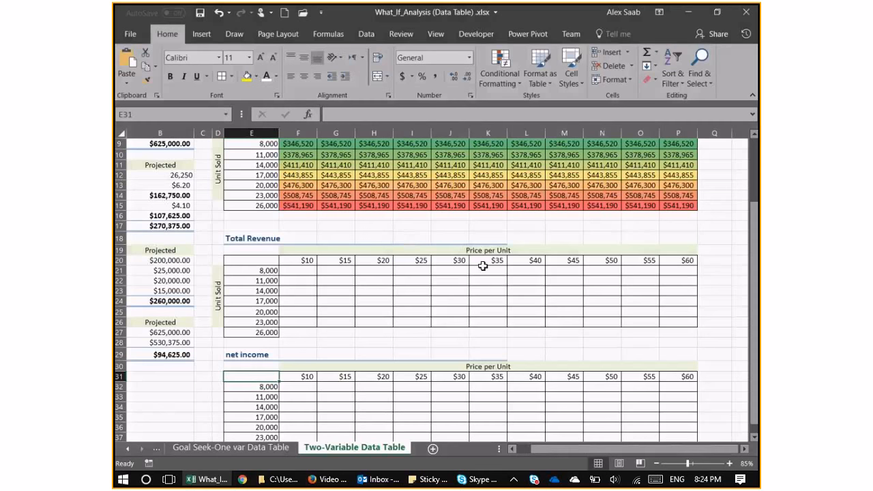
{"action": "scroll", "coordinate": [576, 278], "scroll_direction": "up", "scroll_amount": 1}
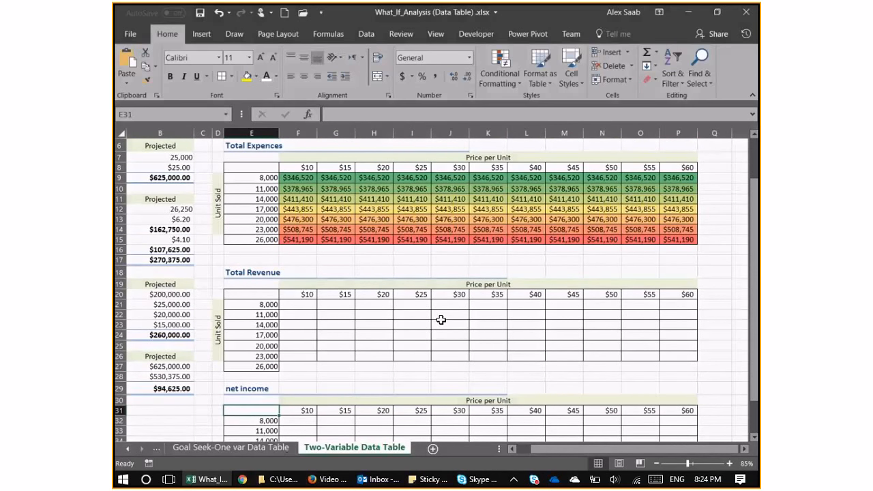
Enter =B9 in corner cell E20 of the Total Revenue table to reference the projected total revenue.
{"action": "left_click", "coordinate": [262, 294]}
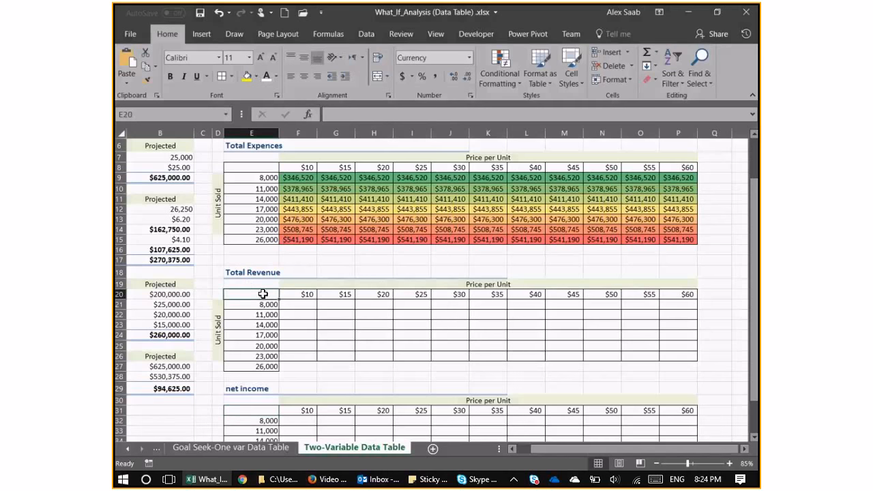
{"action": "type", "text": "="}
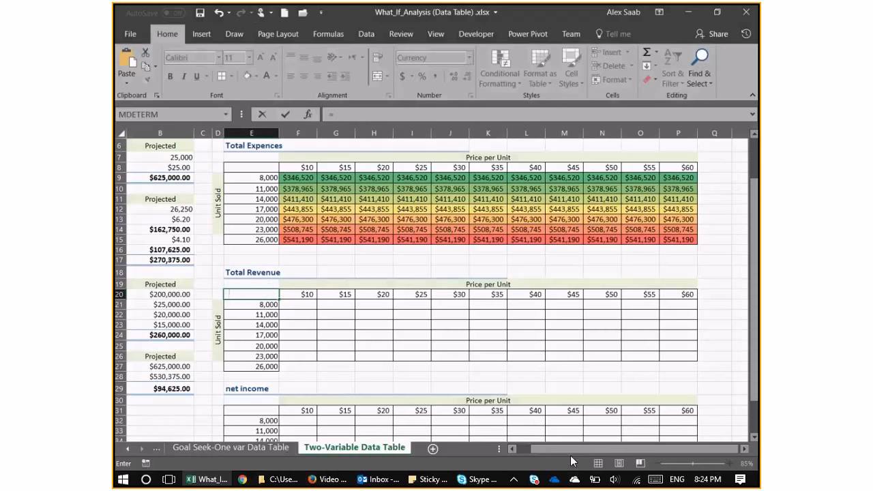
{"action": "left_click_drag", "start_coordinate": [570, 445], "coordinate": [561, 445]}
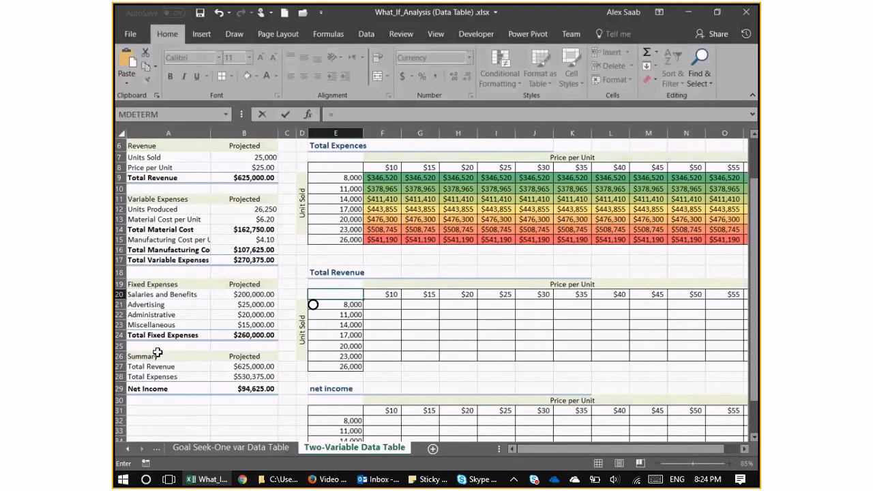
{"action": "left_click", "coordinate": [260, 178]}
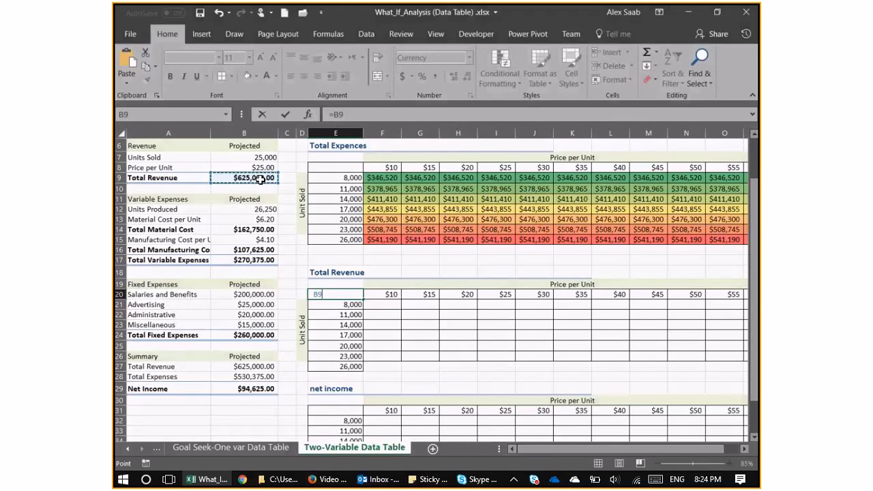
{"action": "key", "text": "Return"}
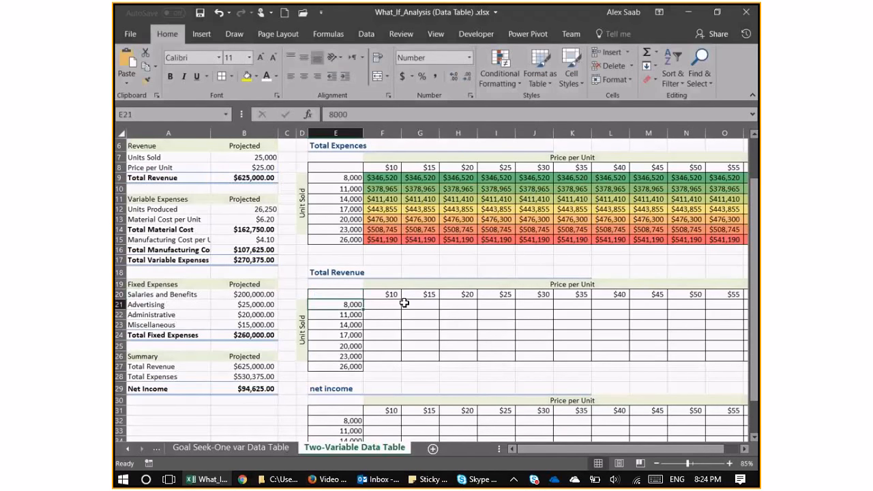
Create a two-variable data table on E20:P27 with row input cell B8 (Price per Unit) and column input cell B7 (Units Sold).
{"action": "left_click", "coordinate": [398, 304]}
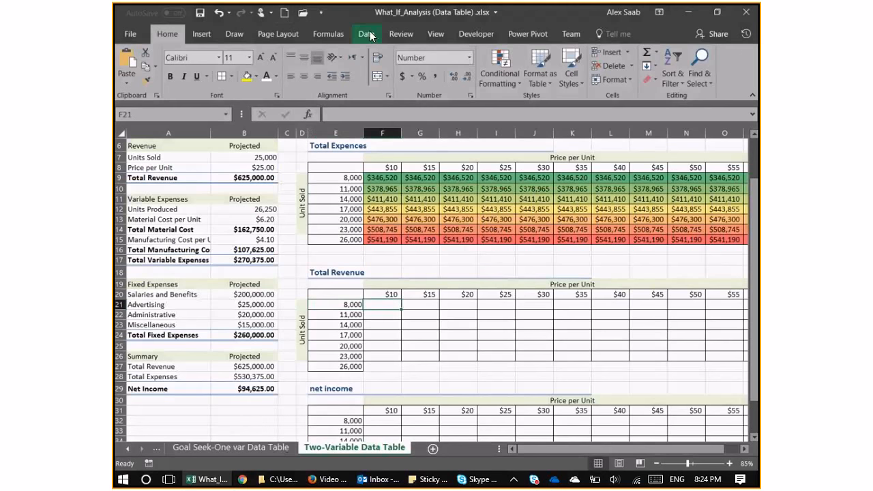
{"action": "left_click", "coordinate": [366, 33]}
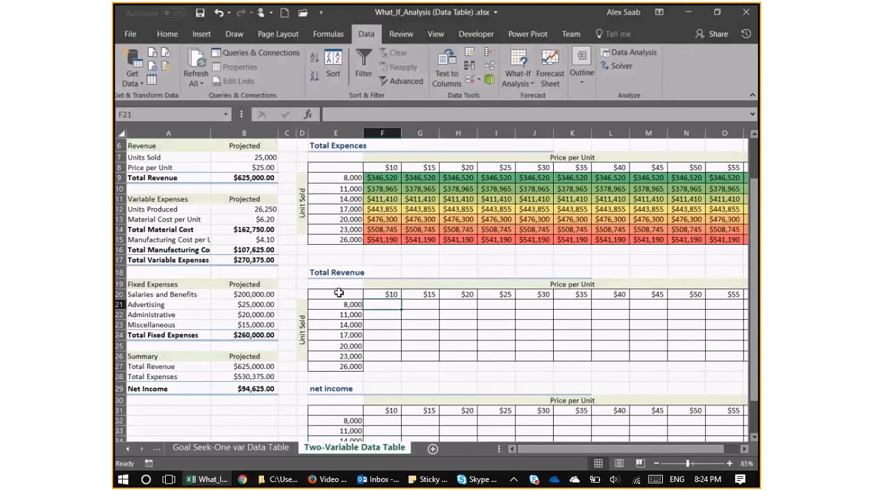
{"action": "left_click_drag", "start_coordinate": [330, 292], "coordinate": [735, 355]}
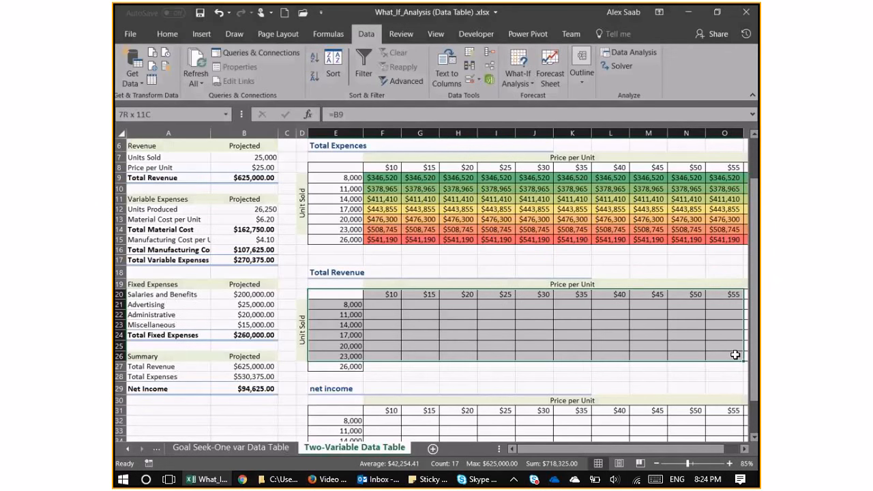
{"action": "left_click_drag", "start_coordinate": [735, 354], "coordinate": [748, 355]}
{"action": "left_click_drag", "start_coordinate": [251, 294], "coordinate": [682, 368]}
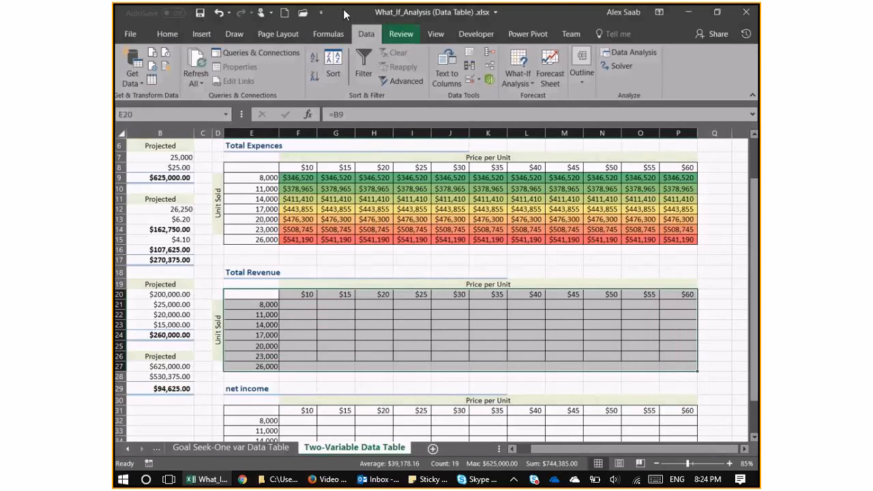
{"action": "left_click", "coordinate": [524, 77]}
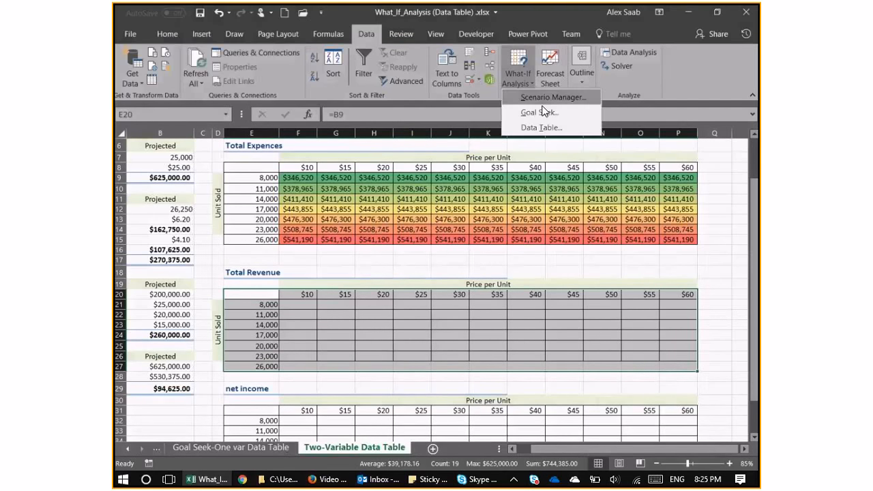
{"action": "left_click", "coordinate": [541, 126]}
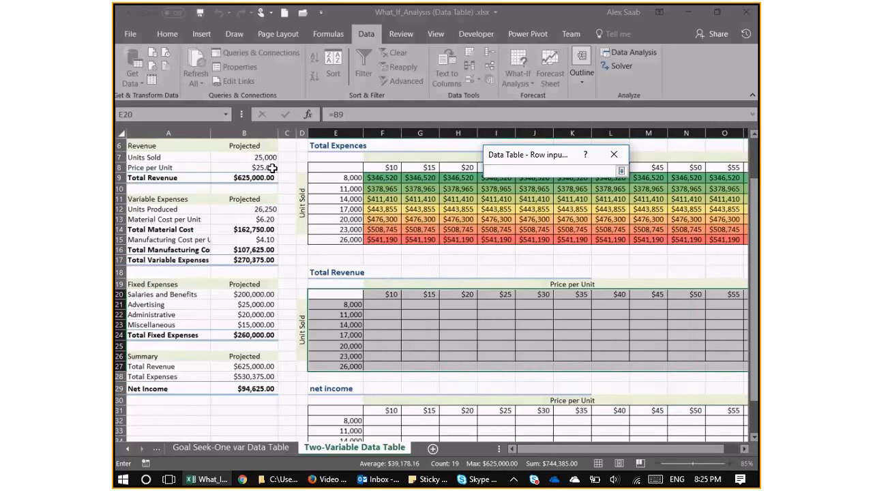
{"action": "left_click", "coordinate": [247, 167]}
{"action": "left_click", "coordinate": [621, 170]}
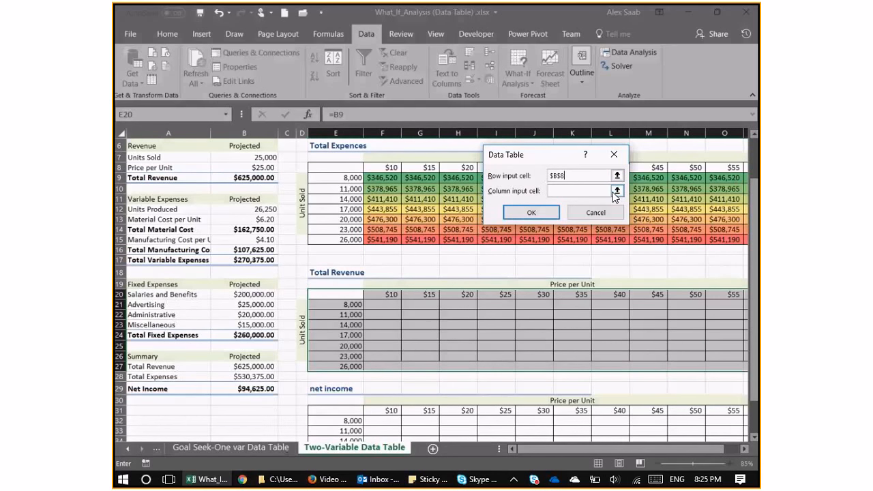
{"action": "left_click", "coordinate": [617, 191]}
{"action": "left_click", "coordinate": [245, 157]}
{"action": "left_click", "coordinate": [621, 170]}
{"action": "left_click", "coordinate": [533, 214]}
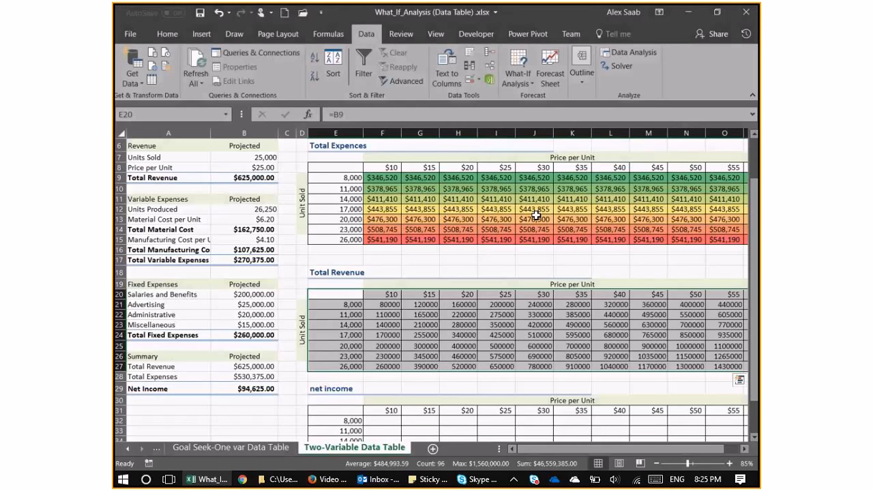
Format the Total Revenue results in F21:O27 as dollar amounts with no decimals.
{"action": "left_click", "coordinate": [457, 315]}
{"action": "left_click_drag", "start_coordinate": [381, 306], "coordinate": [738, 369]}
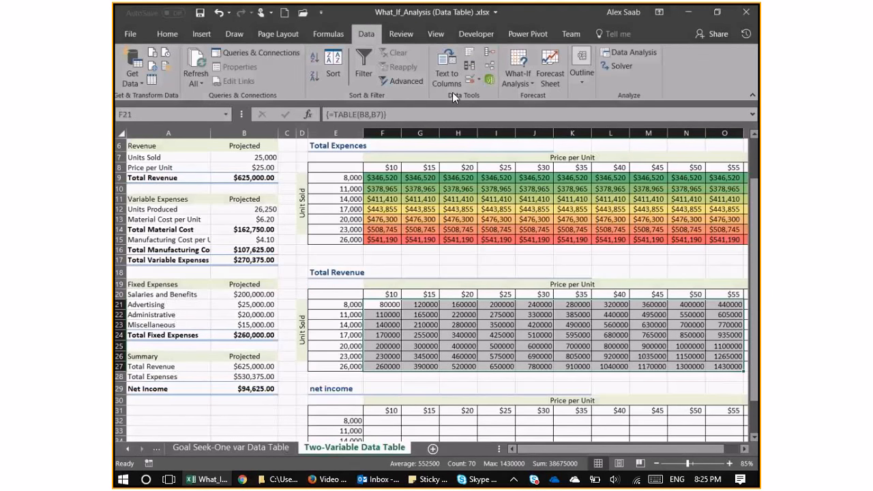
{"action": "left_click", "coordinate": [164, 36]}
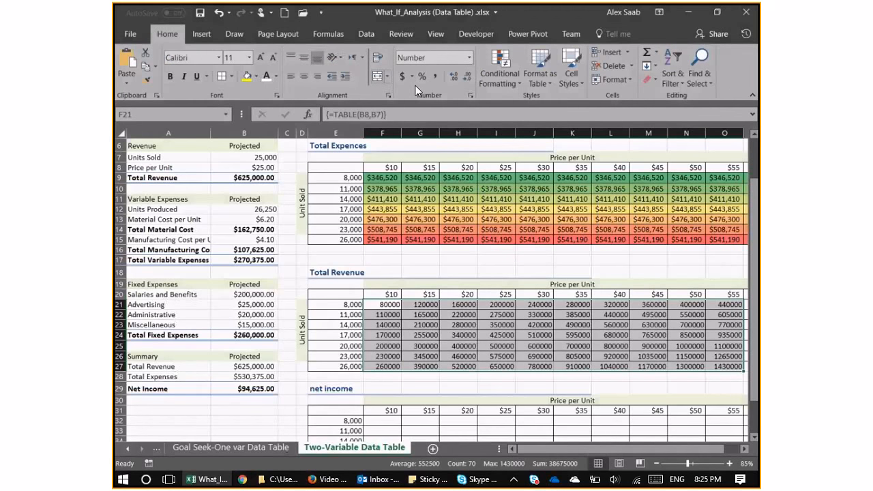
{"action": "left_click", "coordinate": [403, 76]}
{"action": "left_click", "coordinate": [467, 79]}
{"action": "left_click", "coordinate": [467, 79]}
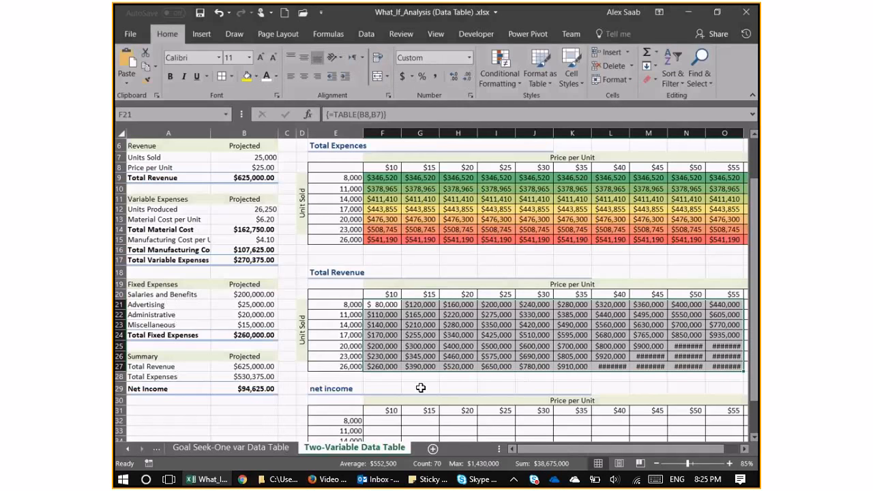
Try to apply a green-yellow-red color scale to the Total Revenue results in F21:O27.
{"action": "left_click", "coordinate": [515, 64]}
{"action": "mouse_move", "coordinate": [562, 183]}
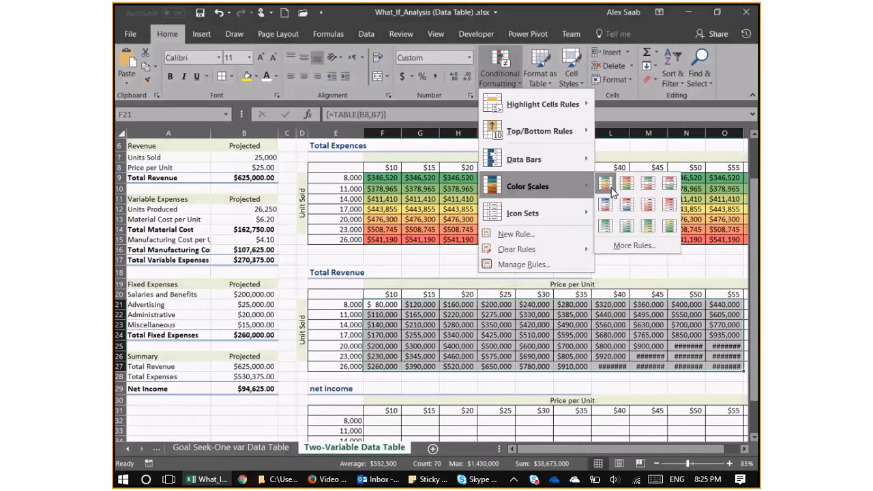
{"action": "left_click", "coordinate": [612, 191]}
{"action": "left_click", "coordinate": [648, 387]}
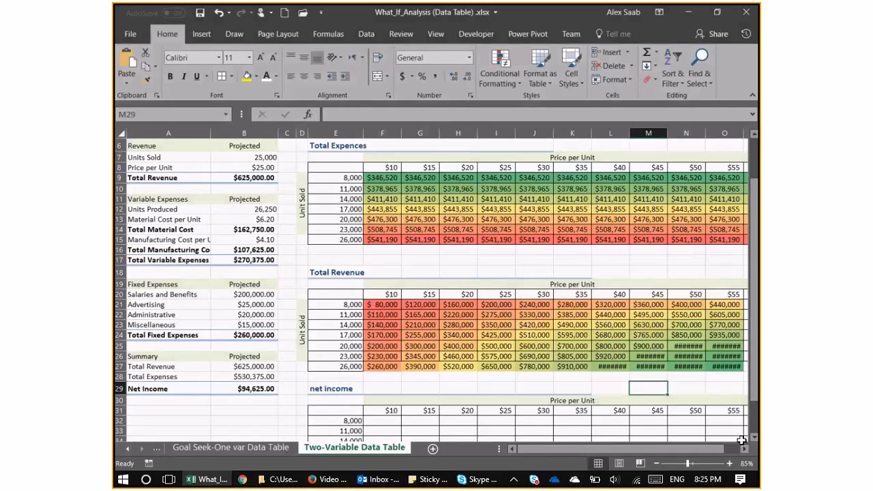
{"action": "scroll", "coordinate": [737, 435], "scroll_direction": "right", "scroll_amount": 1}
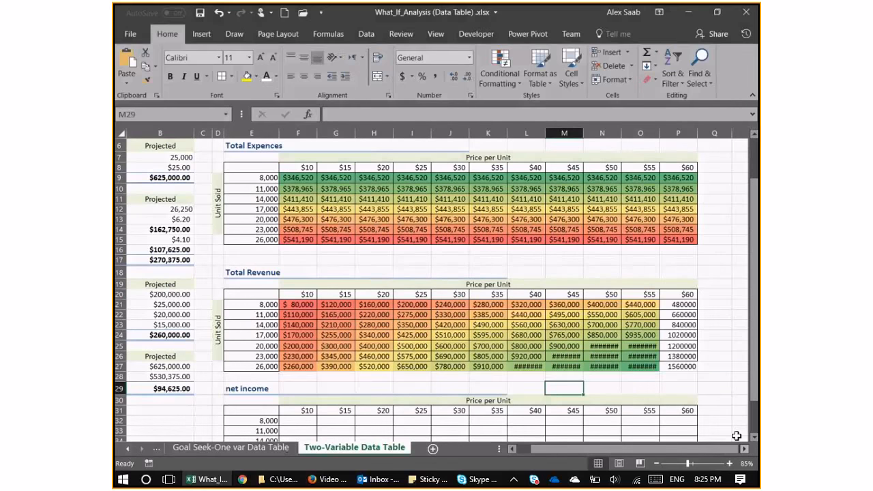
{"action": "mouse_move", "coordinate": [641, 366]}
{"action": "left_mouse_down"}
{"action": "mouse_move", "coordinate": [510, 304]}
{"action": "mouse_move", "coordinate": [294, 304]}
{"action": "left_mouse_up"}
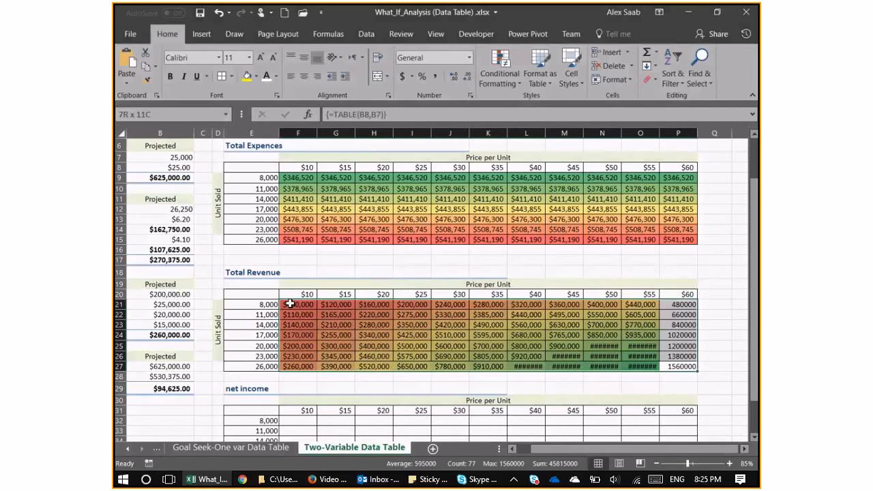
{"action": "left_click", "coordinate": [501, 80]}
{"action": "mouse_move", "coordinate": [544, 188]}
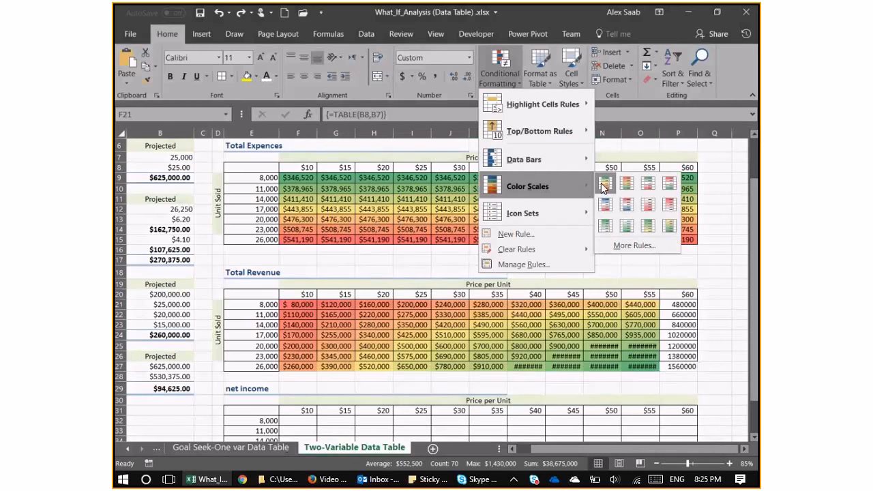
{"action": "left_click", "coordinate": [684, 331]}
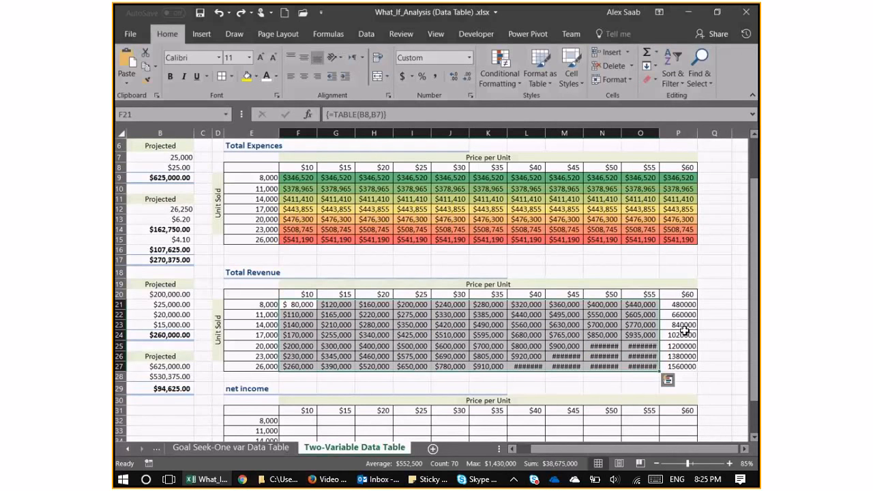
Copy the currency format of O21:O27 to P21:P27 in the Total Revenue table and autofit columns K to P.
{"action": "left_click_drag", "start_coordinate": [640, 304], "coordinate": [640, 366]}
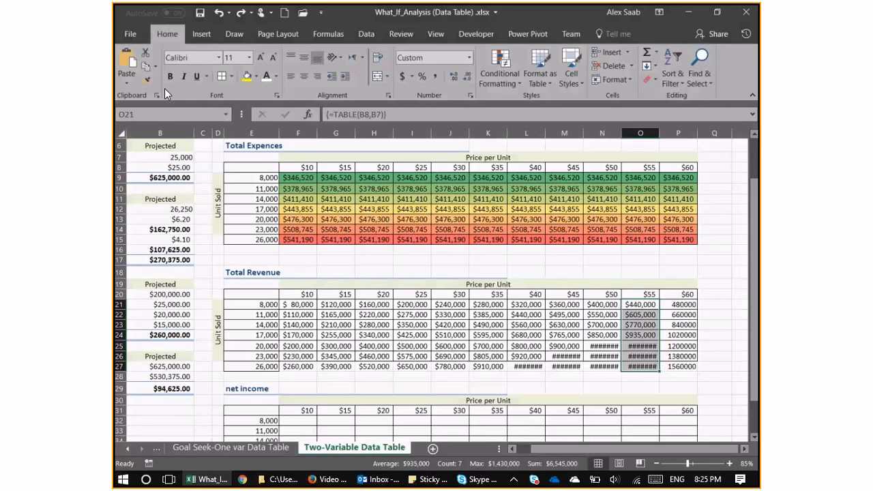
{"action": "left_click_drag", "start_coordinate": [678, 133], "coordinate": [655, 135]}
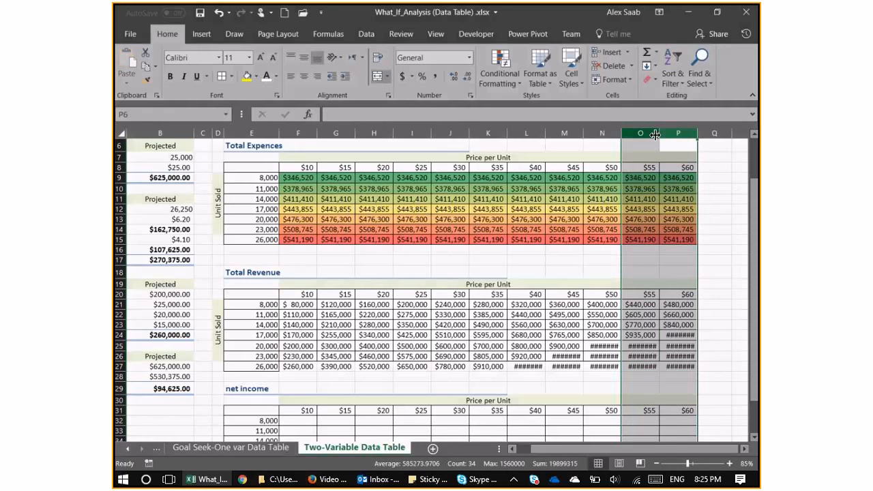
{"action": "double_click", "coordinate": [654, 134]}
{"action": "left_click_drag", "start_coordinate": [489, 133], "coordinate": [703, 132]}
{"action": "double_click", "coordinate": [711, 133]}
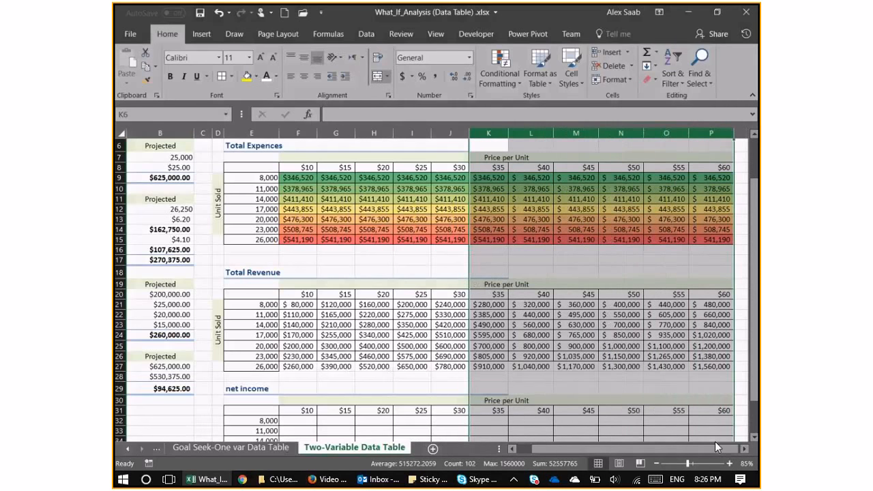
Apply the green-yellow-red color scale to the Total Revenue results in F21:P27.
{"action": "left_click_drag", "start_coordinate": [718, 357], "coordinate": [713, 366]}
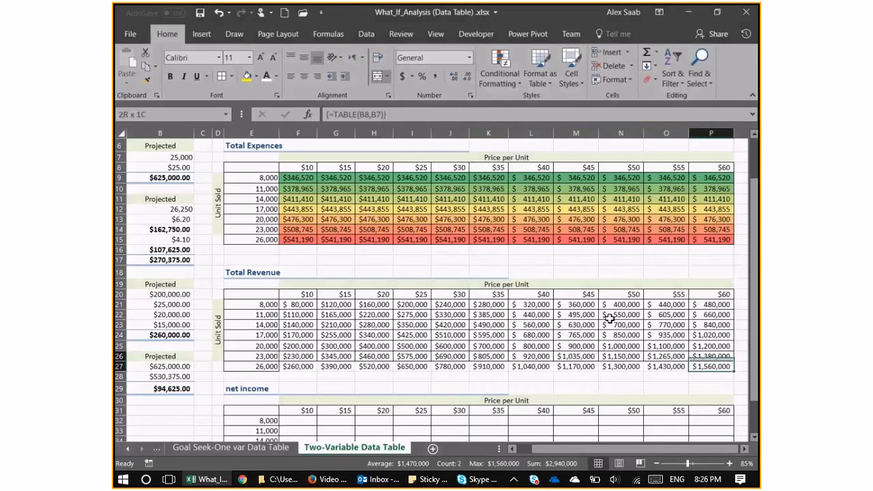
{"action": "left_click_drag", "start_coordinate": [608, 318], "coordinate": [298, 304]}
{"action": "left_click", "coordinate": [496, 74]}
{"action": "mouse_move", "coordinate": [523, 181]}
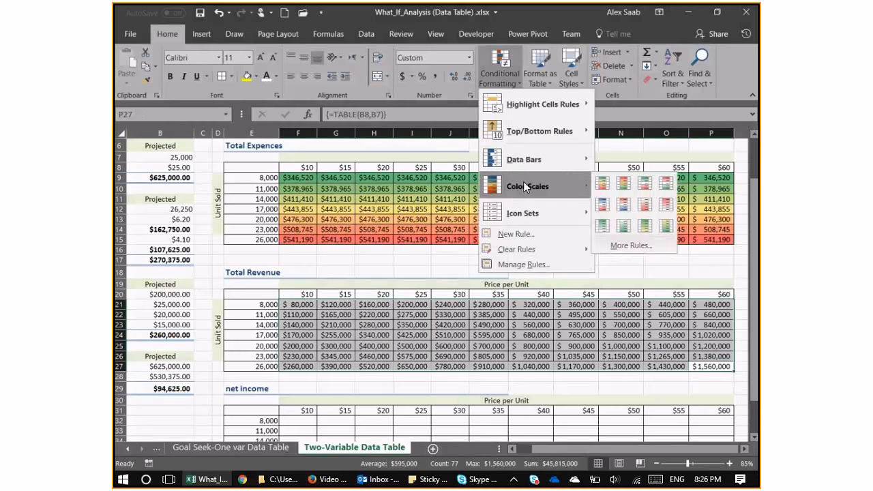
{"action": "left_click", "coordinate": [607, 184]}
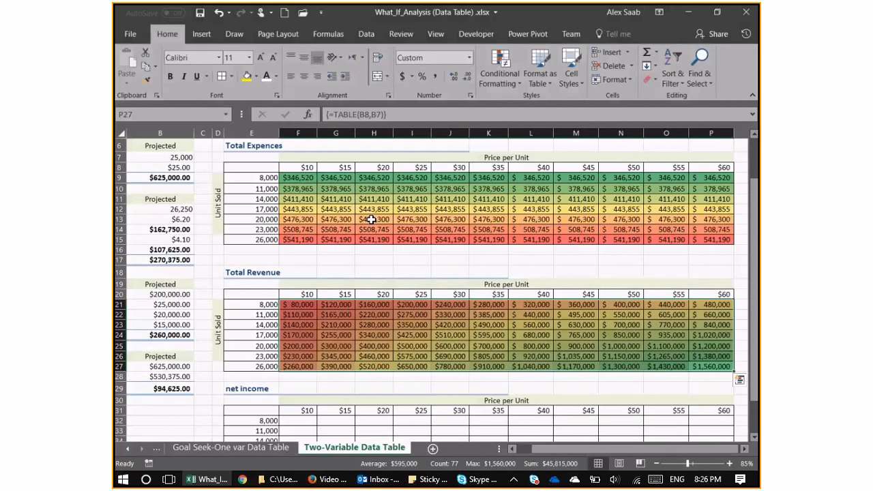
{"action": "left_click", "coordinate": [345, 229]}
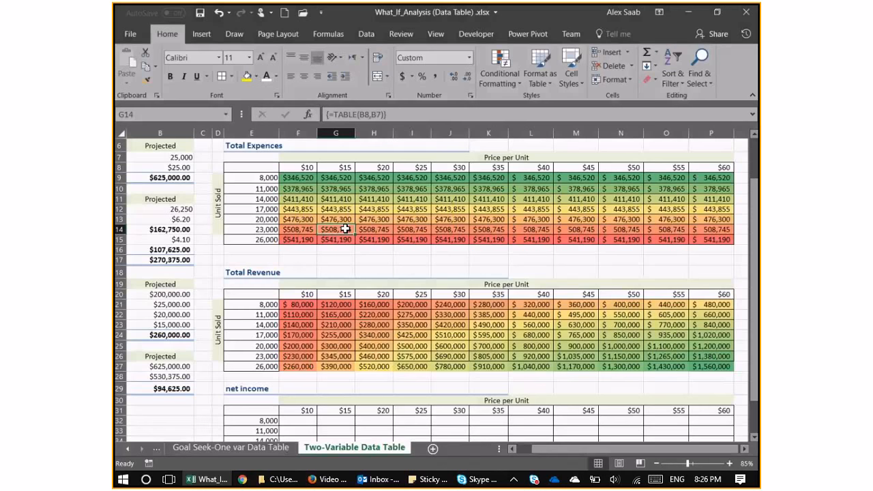
Enter =F21-F9 in F32 of the net income table to subtract total expenses from total revenue.
{"action": "scroll", "coordinate": [356, 319], "scroll_direction": "down", "scroll_amount": 1}
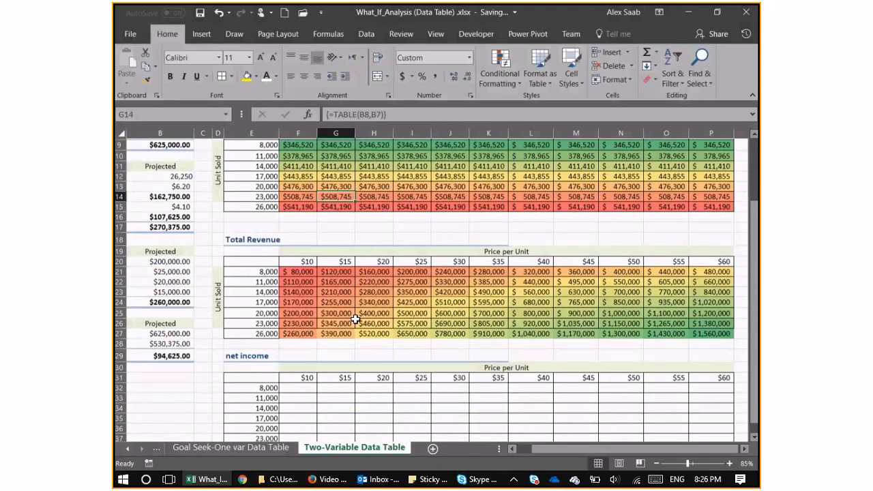
{"action": "scroll", "coordinate": [355, 319], "scroll_direction": "down", "scroll_amount": 1}
{"action": "left_click", "coordinate": [269, 345]}
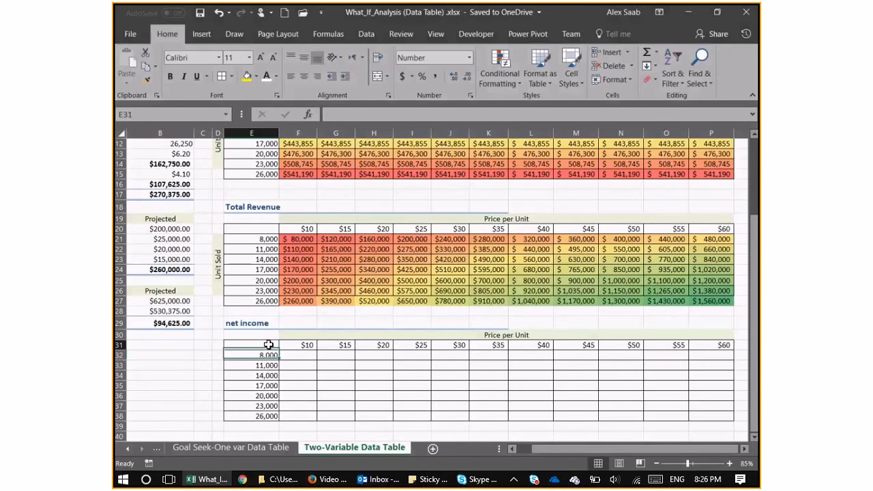
{"action": "key", "text": "Right"}
{"action": "type", "text": "="}
{"action": "scroll", "coordinate": [408, 334], "scroll_direction": "up", "scroll_amount": 3}
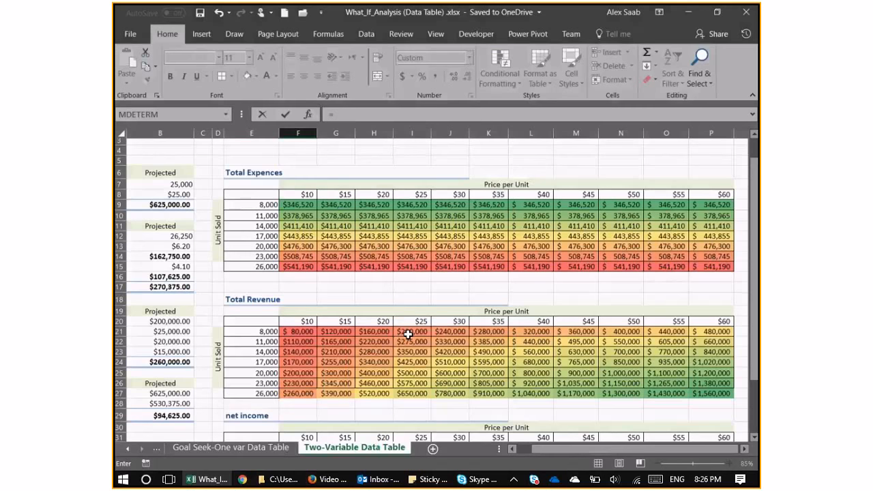
{"action": "left_click", "coordinate": [298, 331]}
{"action": "type", "text": "-"}
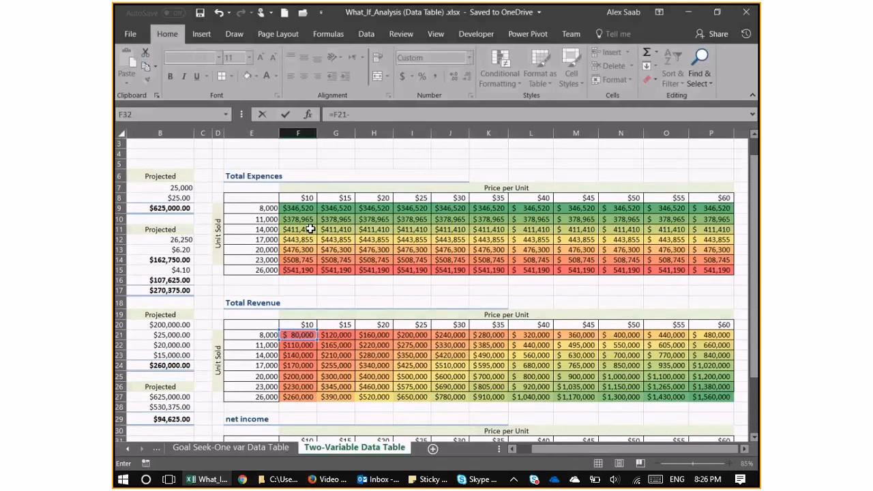
{"action": "left_click", "coordinate": [310, 229]}
{"action": "key", "text": "Return"}
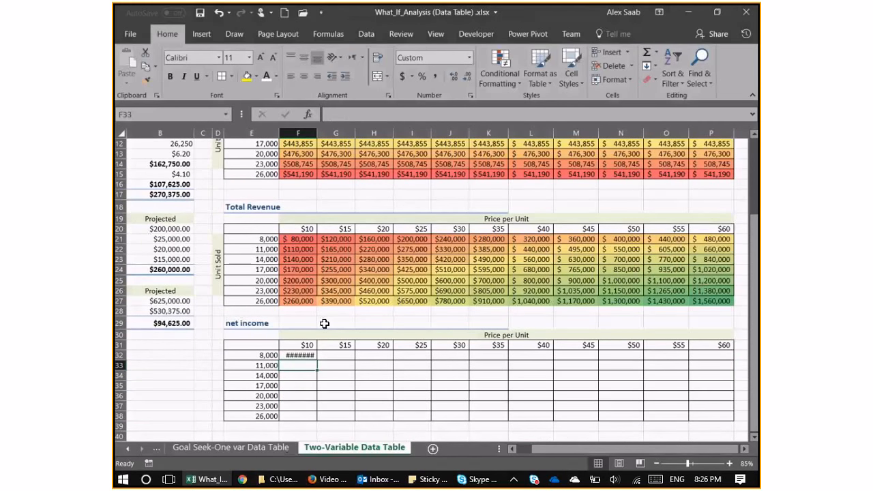
Widen column F to fit and fill the F32 formula down and across the net income table F32:P38.
{"action": "left_click", "coordinate": [306, 358]}
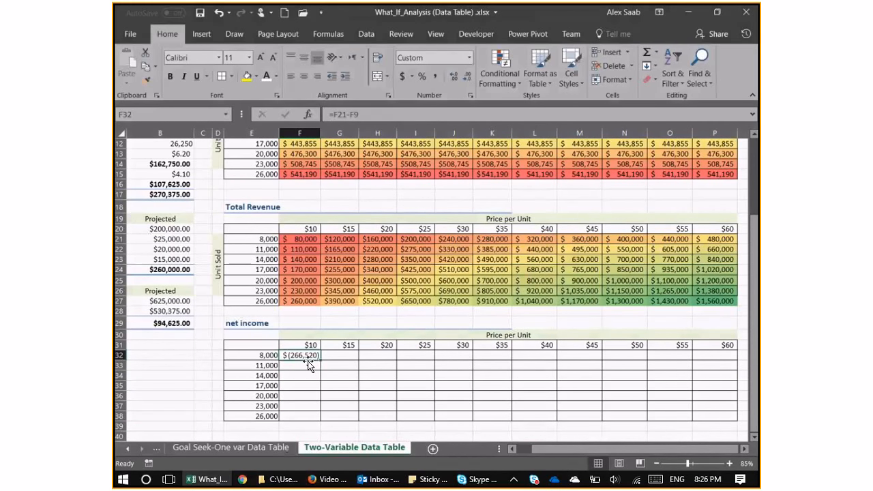
{"action": "left_click_drag", "start_coordinate": [320, 361], "coordinate": [313, 418]}
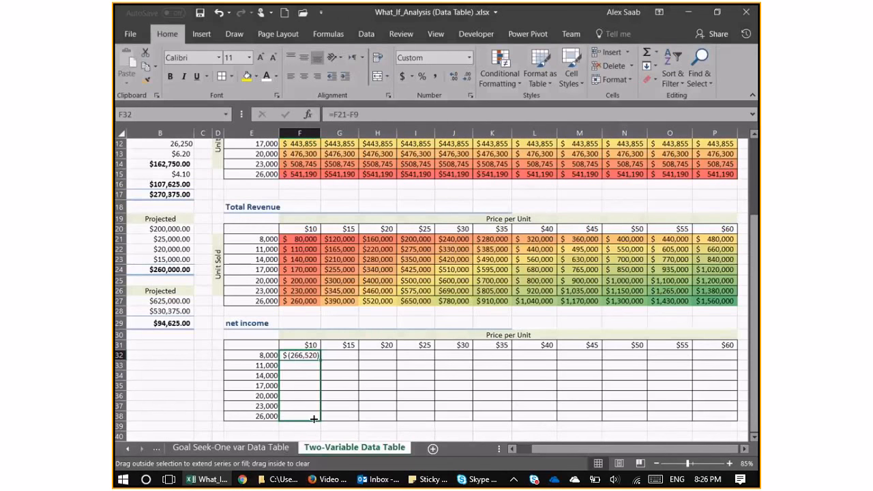
{"action": "double_click", "coordinate": [314, 417]}
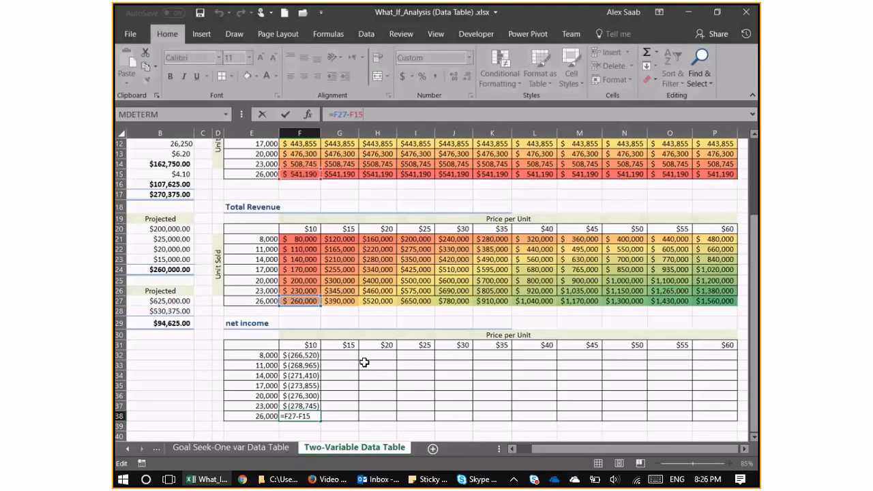
{"action": "key", "text": "Return"}
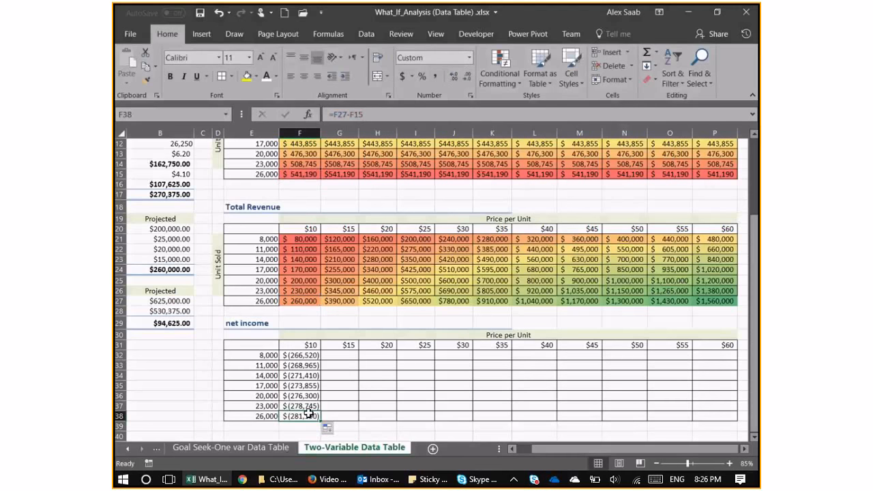
{"action": "left_click_drag", "start_coordinate": [308, 416], "coordinate": [310, 358]}
{"action": "left_click_drag", "start_coordinate": [320, 420], "coordinate": [748, 413]}
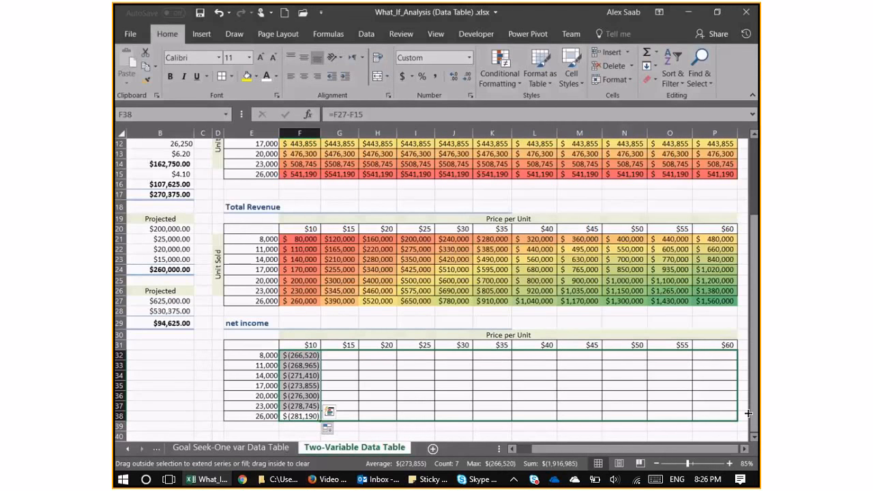
{"action": "left_click_drag", "start_coordinate": [749, 413], "coordinate": [748, 413]}
Copy the formatting of the Total Revenue results F21:P27 onto the net income results F32:P38.
{"action": "mouse_move", "coordinate": [300, 239]}
{"action": "left_mouse_down"}
{"action": "mouse_move", "coordinate": [579, 295]}
{"action": "mouse_move", "coordinate": [722, 300]}
{"action": "left_mouse_up"}
{"action": "left_click", "coordinate": [145, 80]}
{"action": "left_click", "coordinate": [310, 356]}
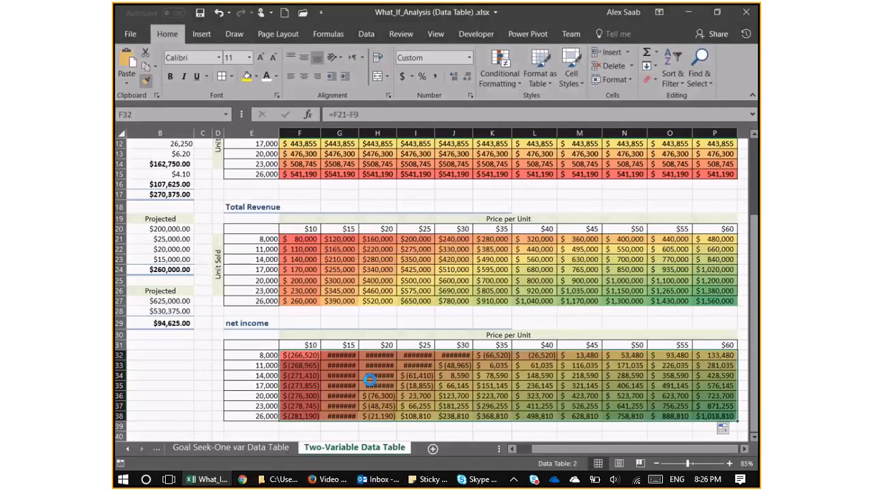
{"action": "left_click", "coordinate": [374, 366]}
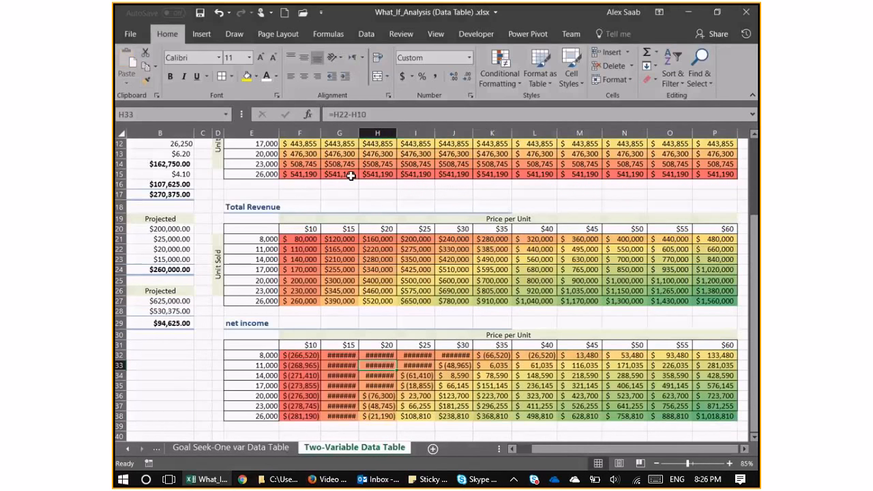
Autofit columns G to J so the net income amounts fit, and bring all price columns into view.
{"action": "left_click_drag", "start_coordinate": [339, 133], "coordinate": [416, 133]}
{"action": "double_click", "coordinate": [397, 133]}
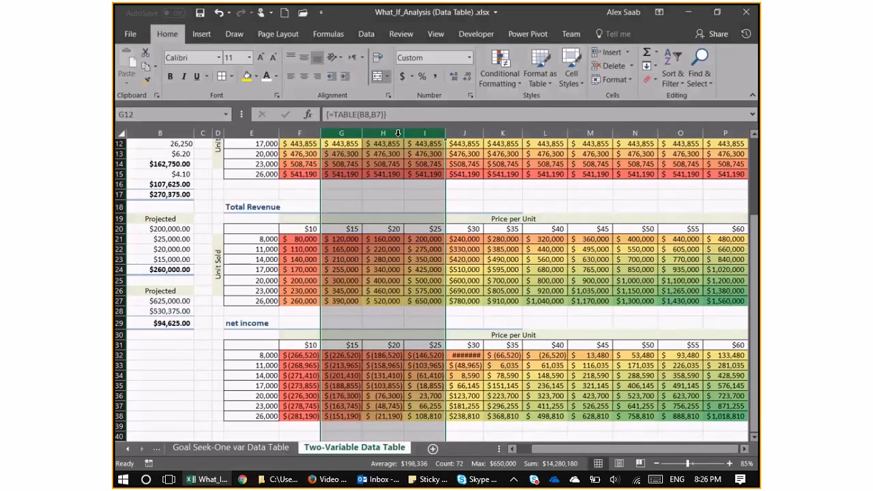
{"action": "double_click", "coordinate": [483, 133]}
{"action": "left_click", "coordinate": [469, 376]}
{"action": "left_click_drag", "start_coordinate": [551, 449], "coordinate": [564, 448]}
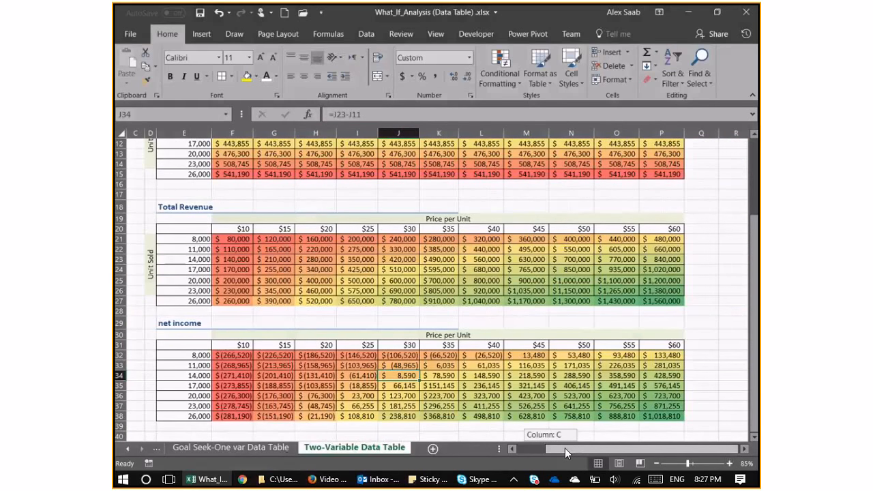
{"action": "left_click_drag", "start_coordinate": [565, 448], "coordinate": [564, 448]}
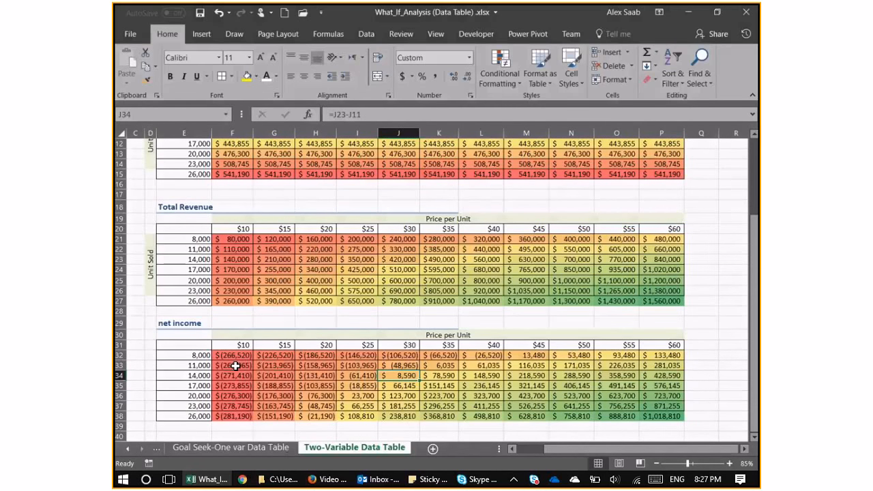
Edit the color scale rule of the net income results F32:P38, setting the midpoint to the number 0.
{"action": "left_click_drag", "start_coordinate": [233, 355], "coordinate": [661, 416]}
{"action": "left_click", "coordinate": [500, 73]}
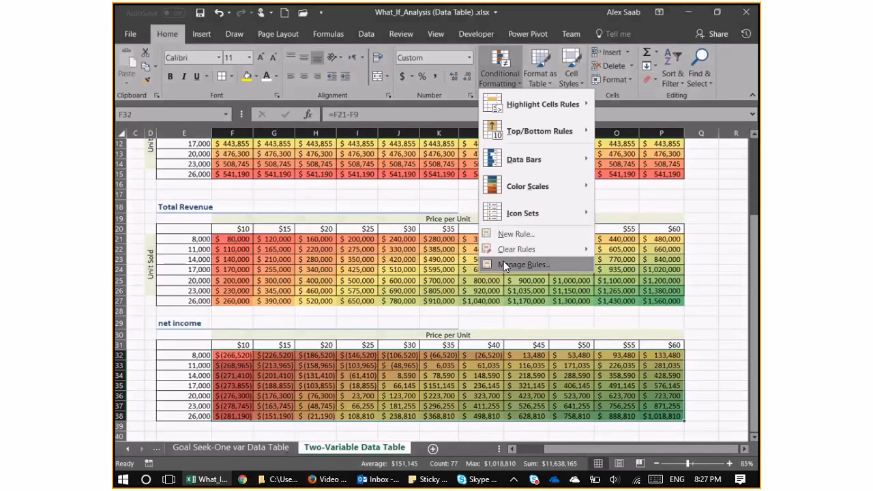
{"action": "left_click", "coordinate": [504, 265]}
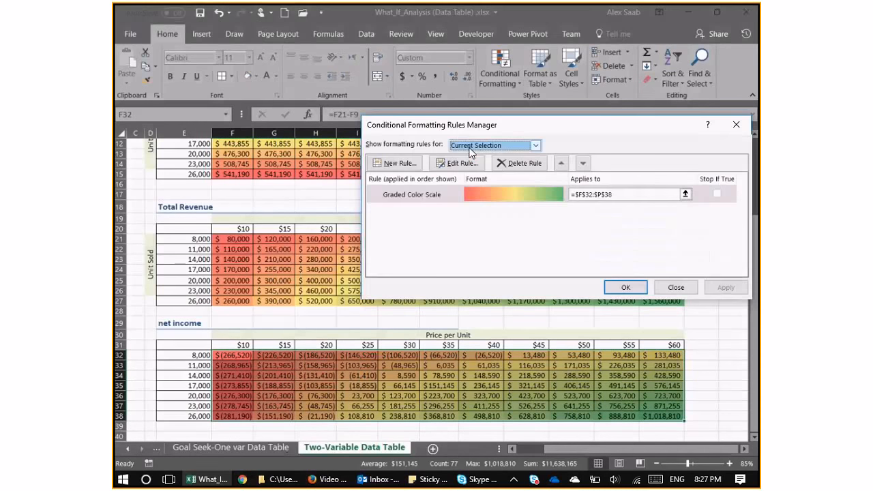
{"action": "left_click", "coordinate": [456, 164]}
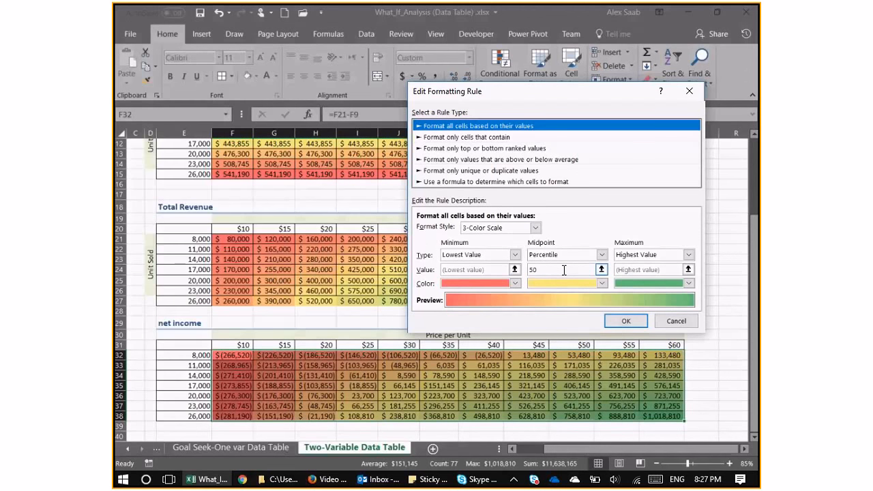
{"action": "left_click", "coordinate": [601, 254]}
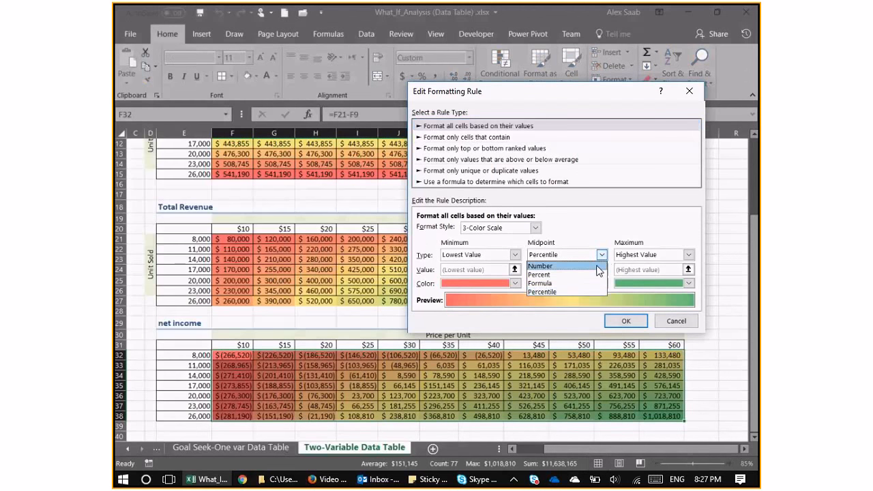
{"action": "left_click", "coordinate": [548, 266]}
{"action": "left_click", "coordinate": [548, 269]}
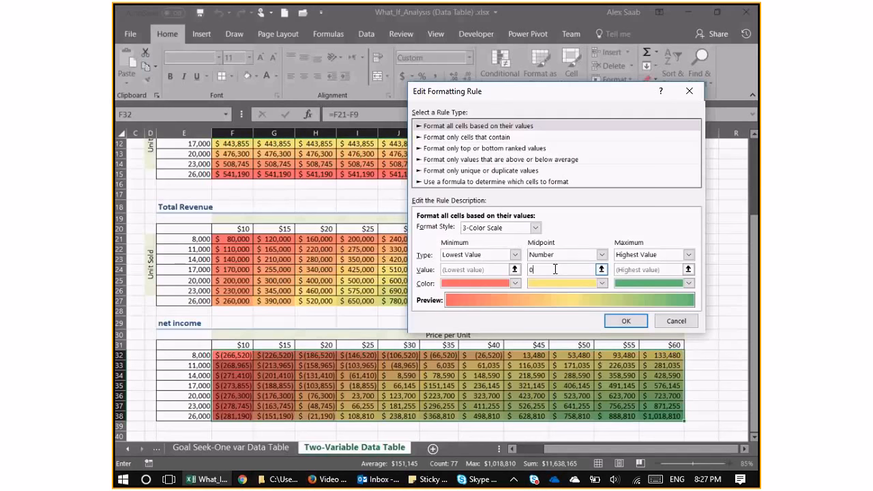
Set the rule's minimum color to red, midpoint to yellow and maximum to green, and apply it to the net income results.
{"action": "left_click", "coordinate": [600, 283]}
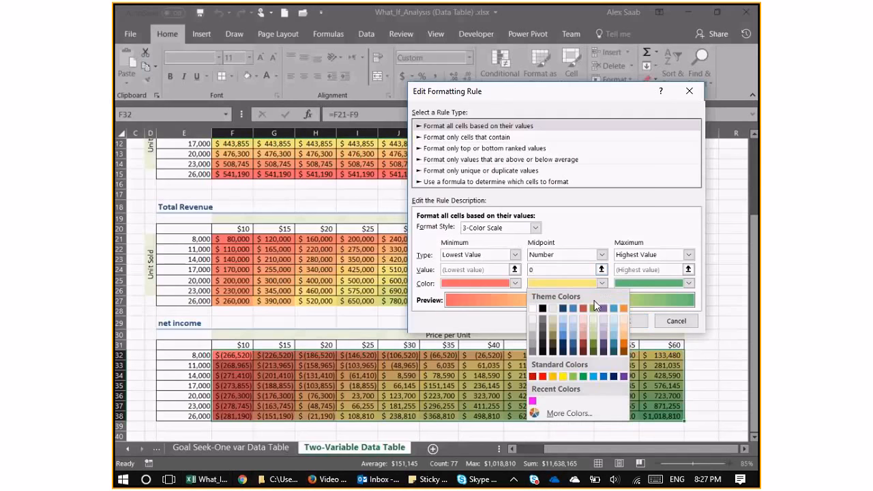
{"action": "left_click", "coordinate": [558, 371]}
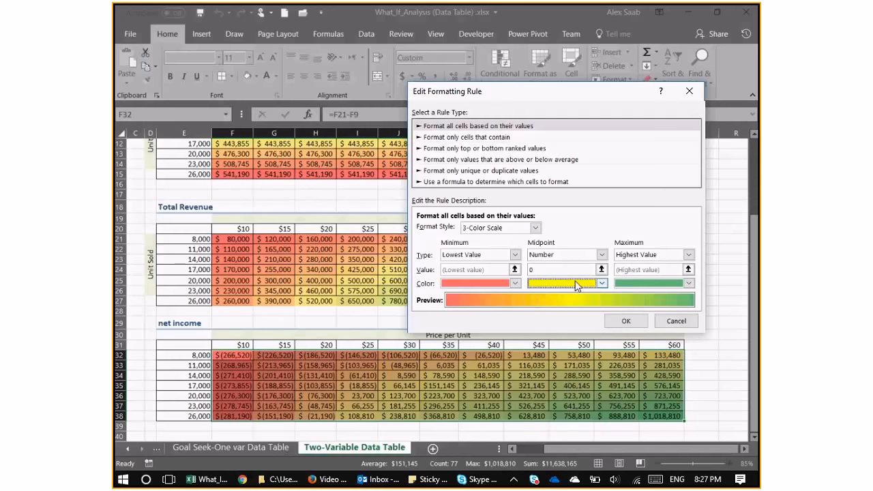
{"action": "left_click", "coordinate": [514, 284]}
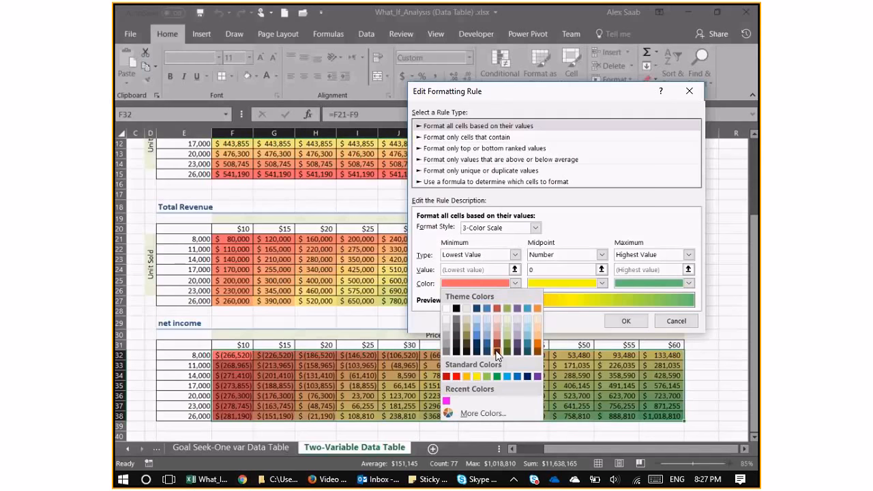
{"action": "left_click", "coordinate": [456, 376]}
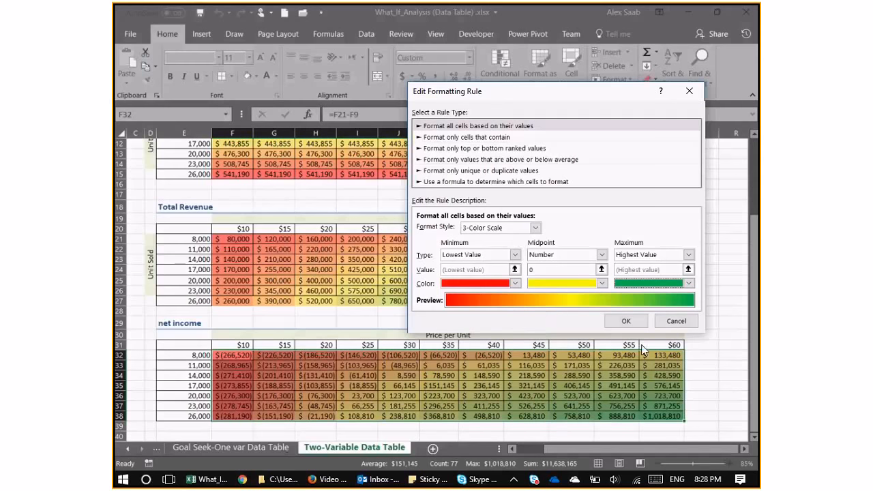
{"action": "left_click", "coordinate": [632, 326]}
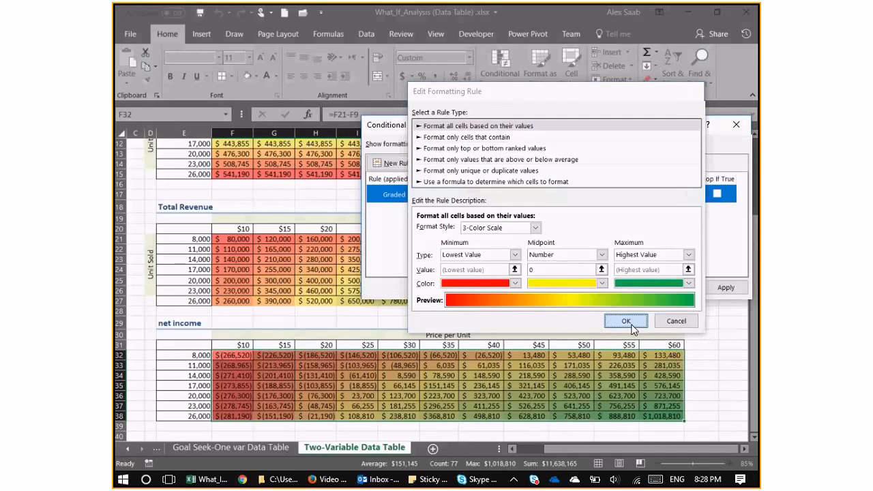
{"action": "left_click", "coordinate": [625, 287]}
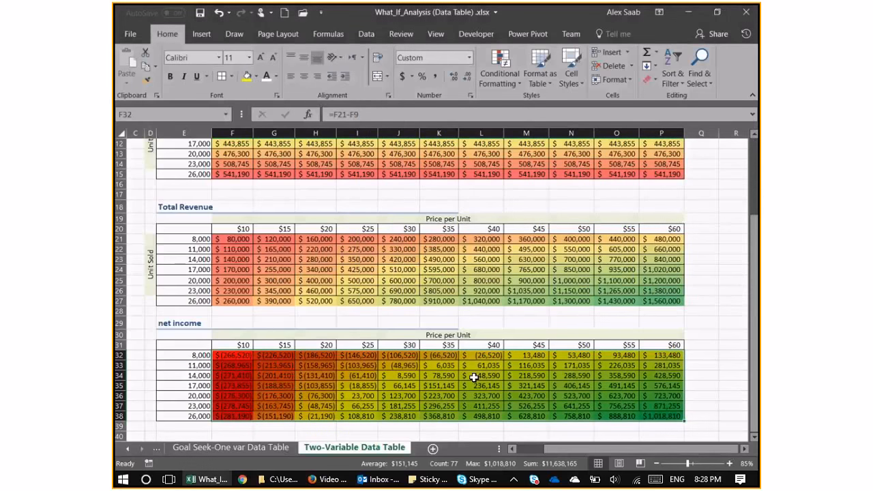
Undo the edit of the net income color scale rule.
{"action": "left_click", "coordinate": [474, 377]}
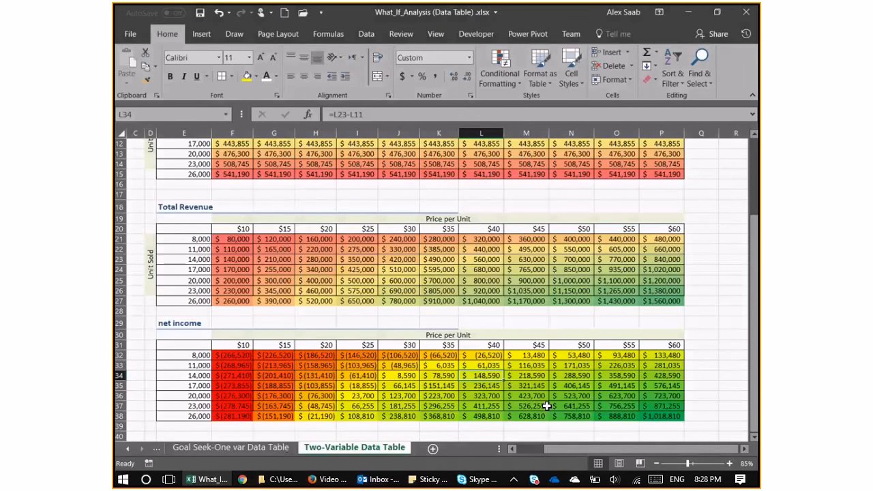
{"action": "key", "text": "ctrl+z"}
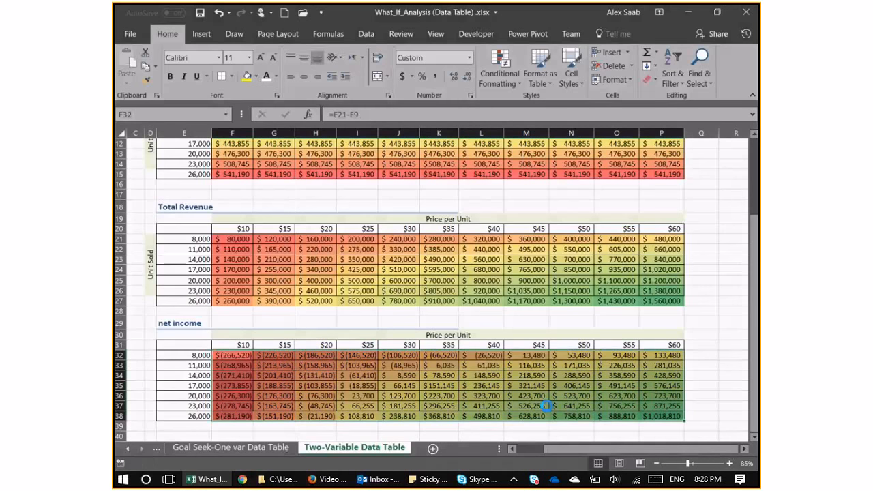
Start a Greater Than conditional formatting rule on the net income results F32:P38, with threshold 0 and a custom format.
{"action": "left_click", "coordinate": [533, 397]}
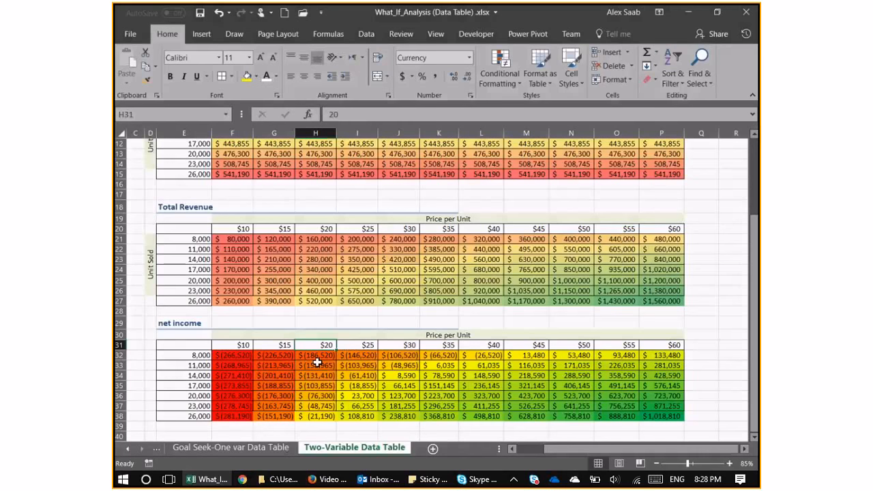
{"action": "left_click_drag", "start_coordinate": [249, 355], "coordinate": [669, 414]}
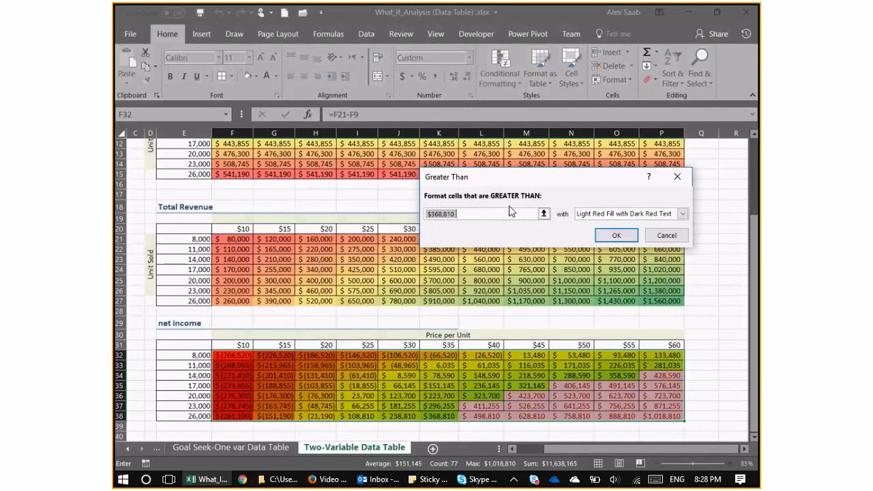
{"action": "type", "text": "0"}
{"action": "left_click", "coordinate": [682, 213]}
{"action": "left_click", "coordinate": [631, 276]}
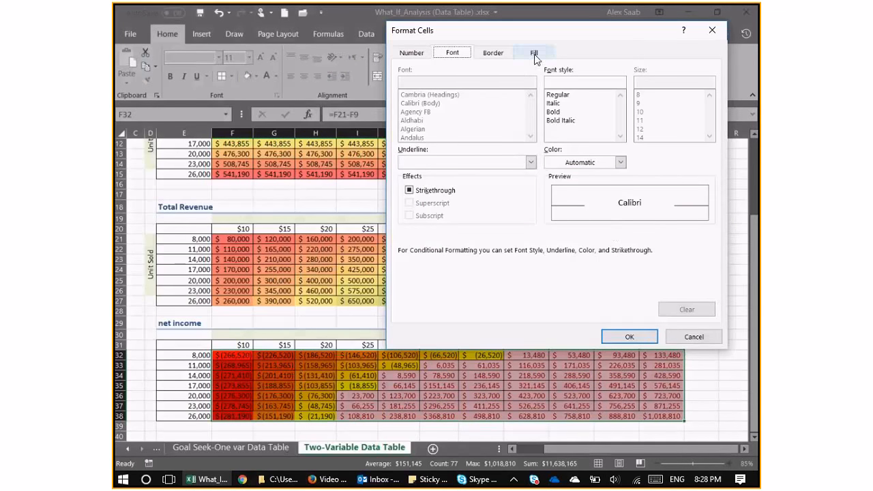
Set the rule's custom format to bold text and apply it to the net income results.
{"action": "left_click", "coordinate": [570, 163]}
{"action": "left_click", "coordinate": [570, 163]}
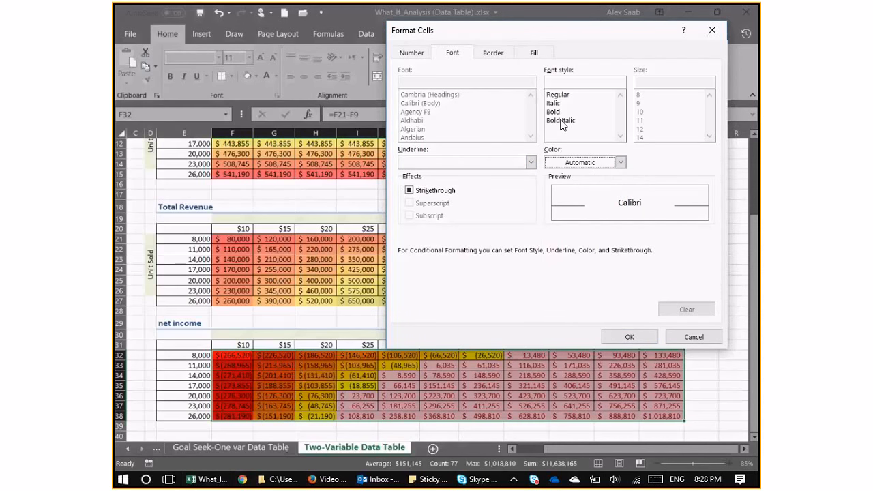
{"action": "left_click", "coordinate": [415, 53]}
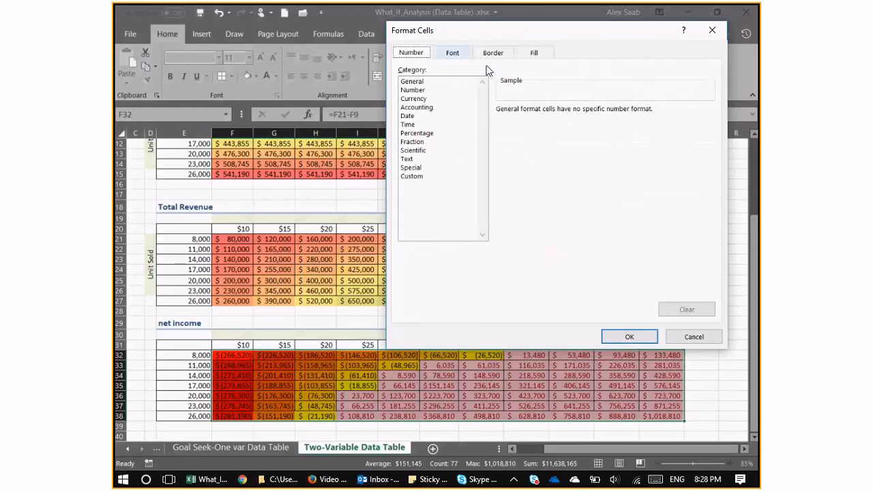
{"action": "left_click", "coordinate": [518, 54]}
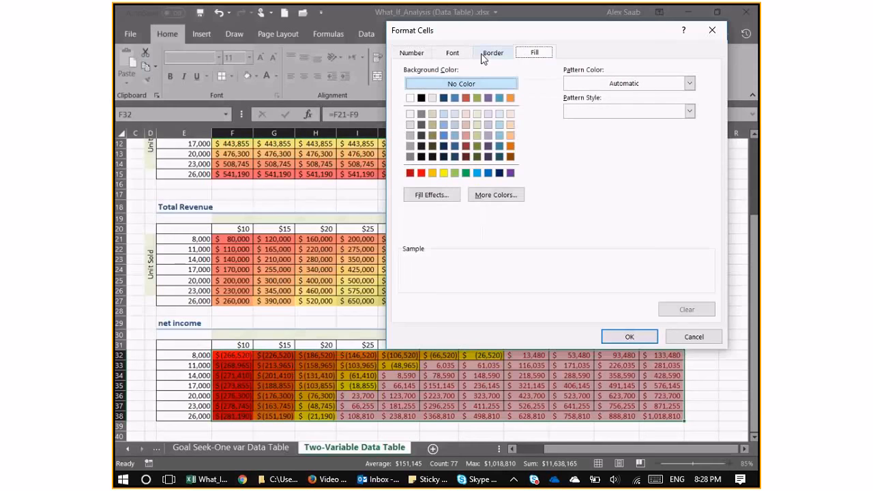
{"action": "left_click", "coordinate": [412, 54]}
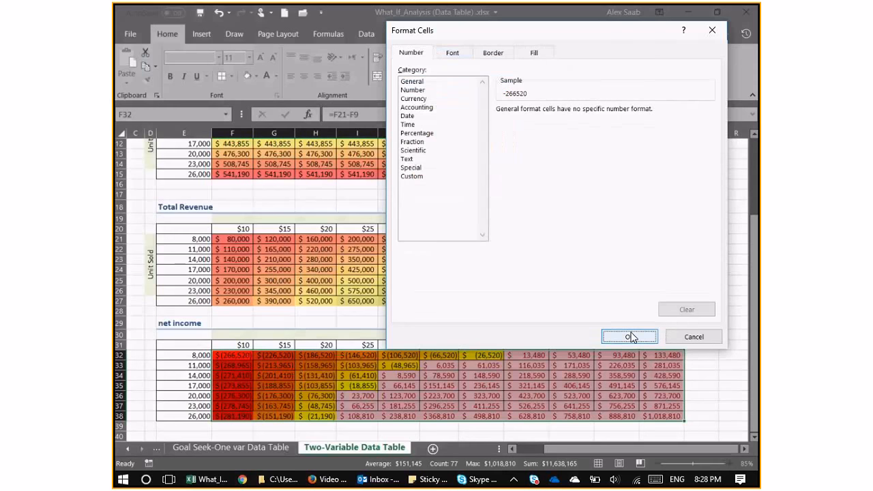
{"action": "left_click", "coordinate": [628, 336]}
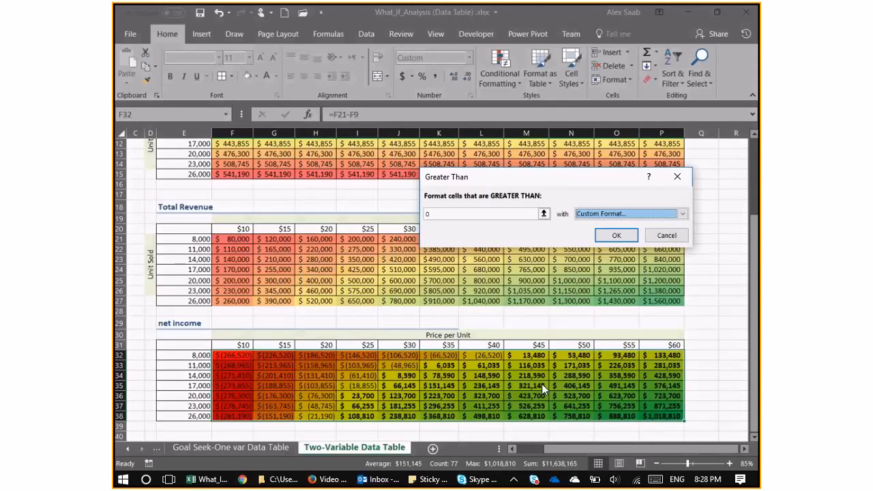
{"action": "key", "text": "Return"}
{"action": "left_click", "coordinate": [356, 355]}
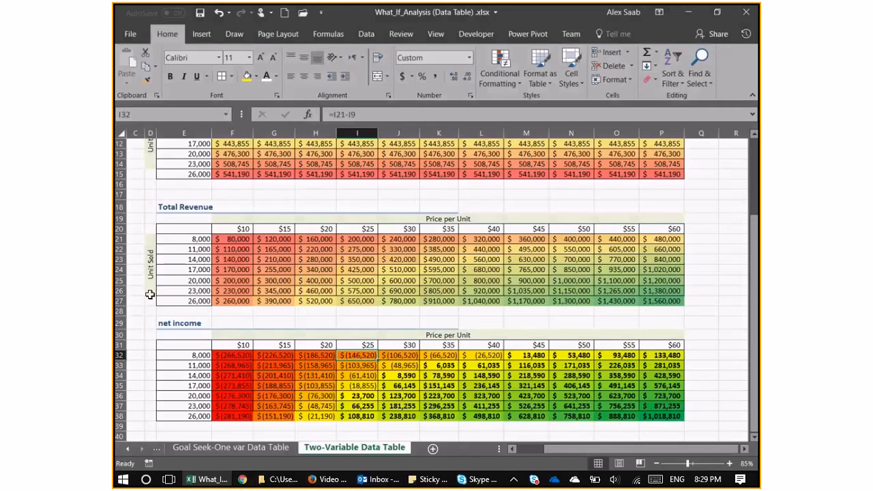
Examine the net income break-even cells for 17,000 units at $25 to $30 and 26,000 units at $20 to $25, and save the workbook.
{"action": "left_click", "coordinate": [208, 386]}
{"action": "left_click_drag", "start_coordinate": [212, 386], "coordinate": [399, 386]}
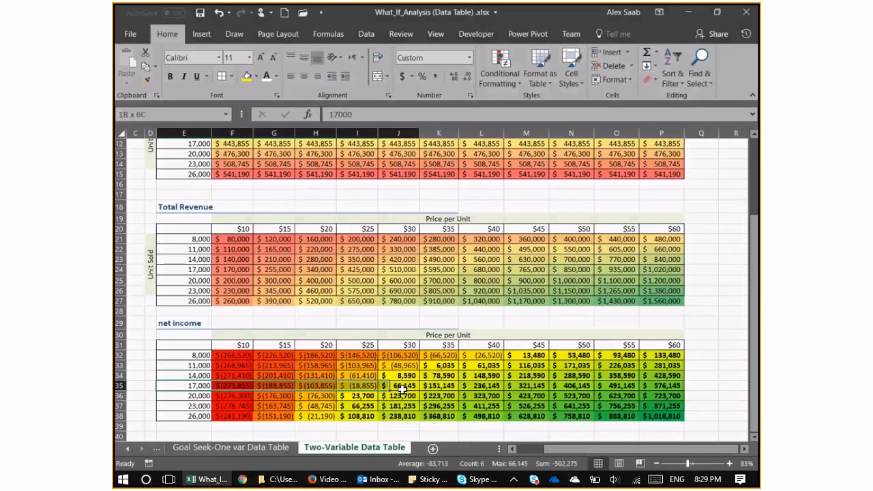
{"action": "left_click", "coordinate": [402, 386]}
{"action": "left_click_drag", "start_coordinate": [371, 345], "coordinate": [390, 344]}
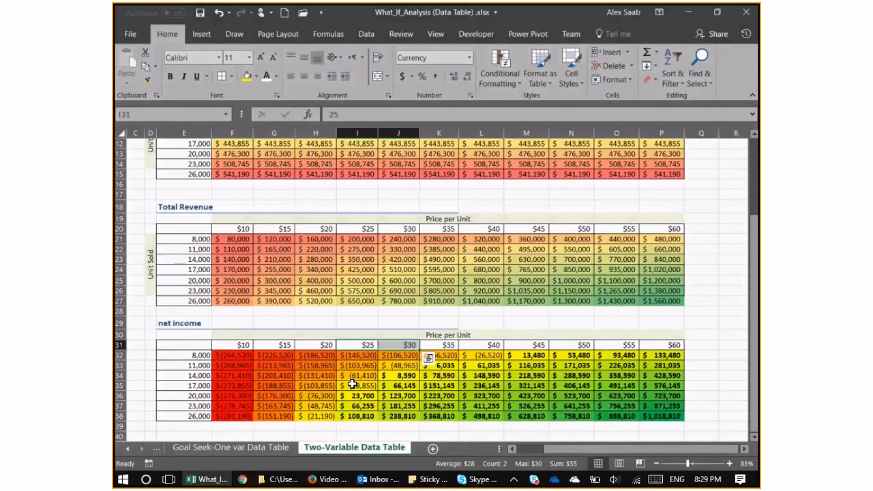
{"action": "left_click_drag", "start_coordinate": [321, 415], "coordinate": [358, 416]}
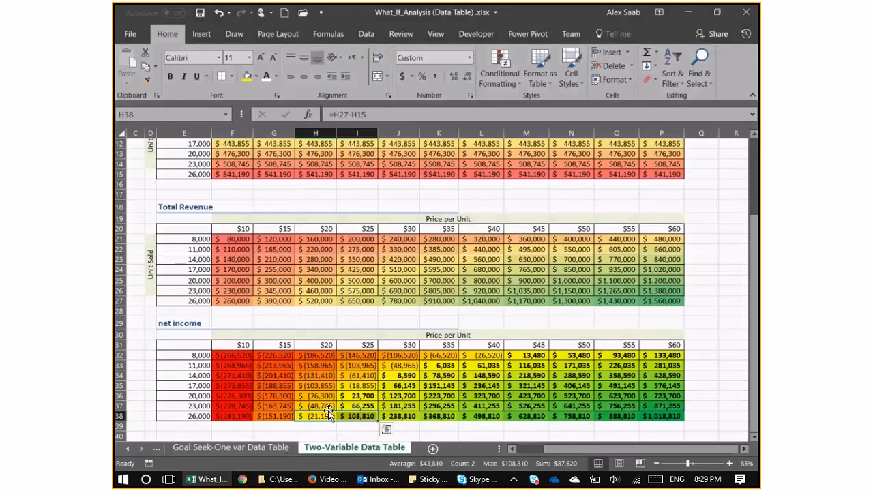
{"action": "key", "text": "ctrl+s"}
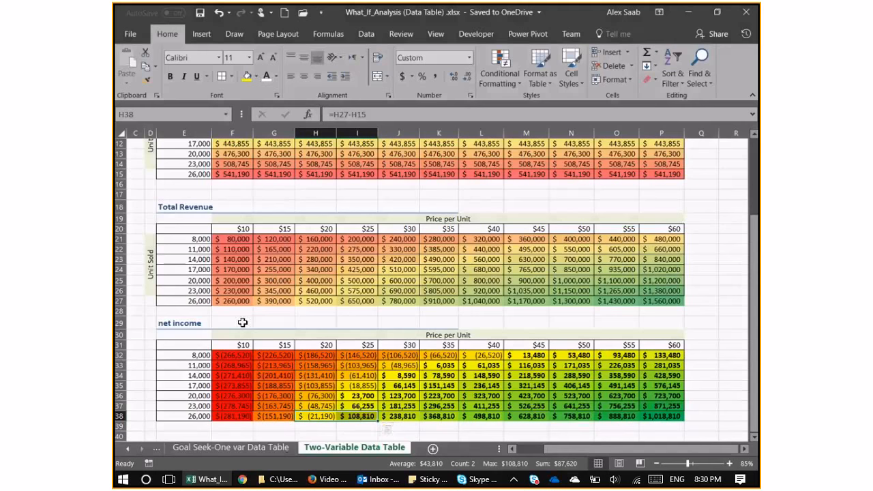
Show the What-If Analysis options on the Income Statement sheet and close the workbook.
{"action": "left_click", "coordinate": [156, 449]}
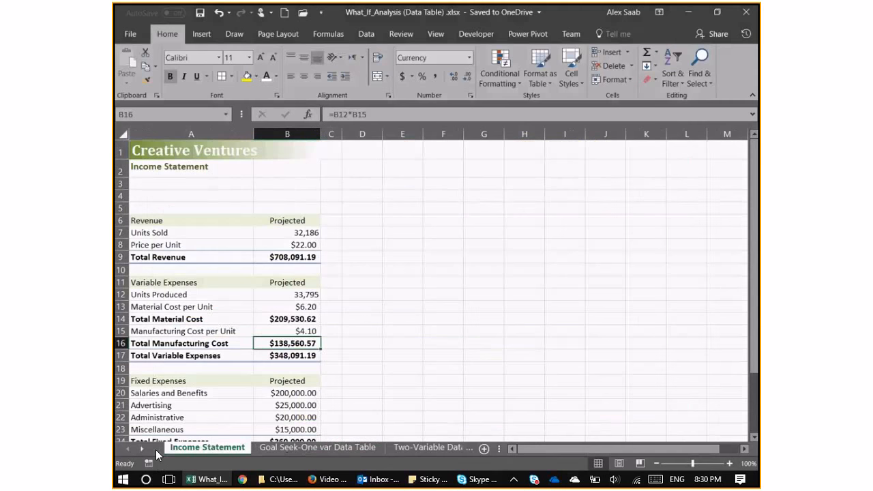
{"action": "left_click", "coordinate": [229, 281]}
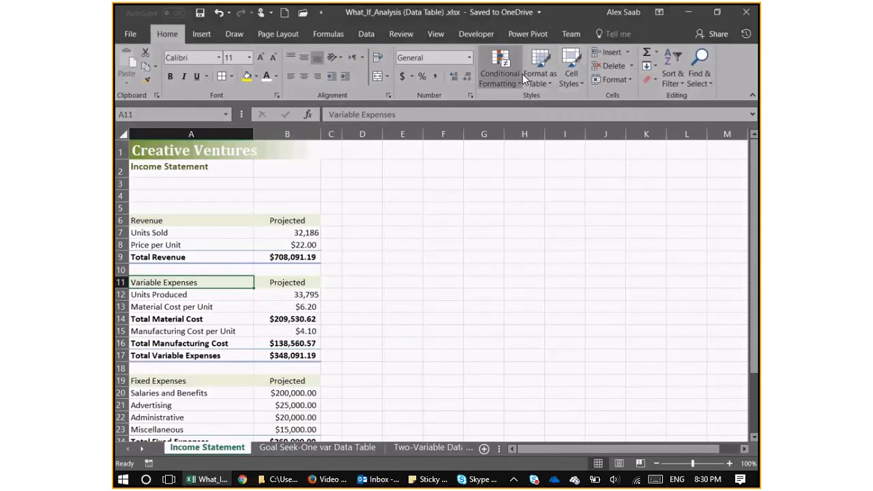
{"action": "key", "text": "alt+a"}
{"action": "key", "text": "w"}
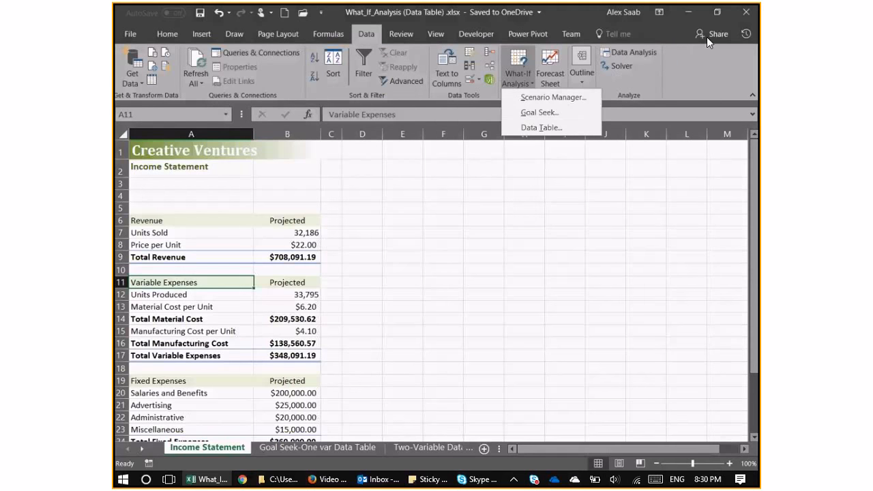
{"action": "left_click", "coordinate": [748, 18]}
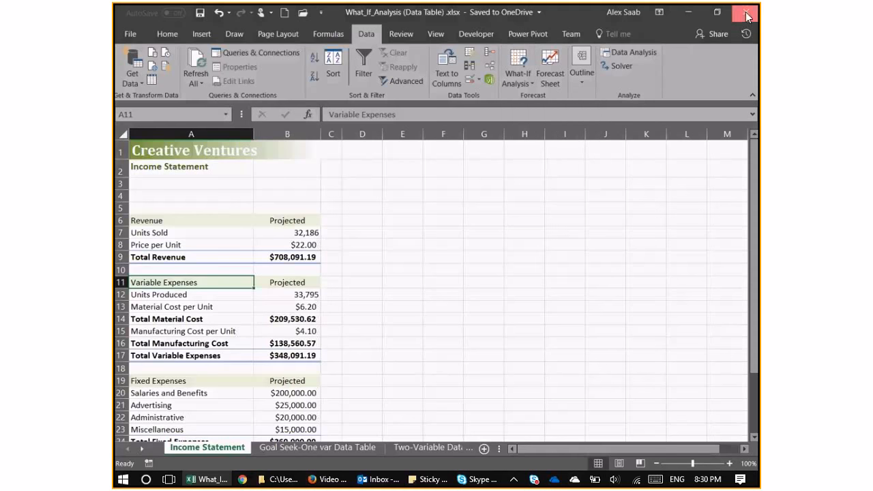
{"action": "left_click", "coordinate": [748, 17]}
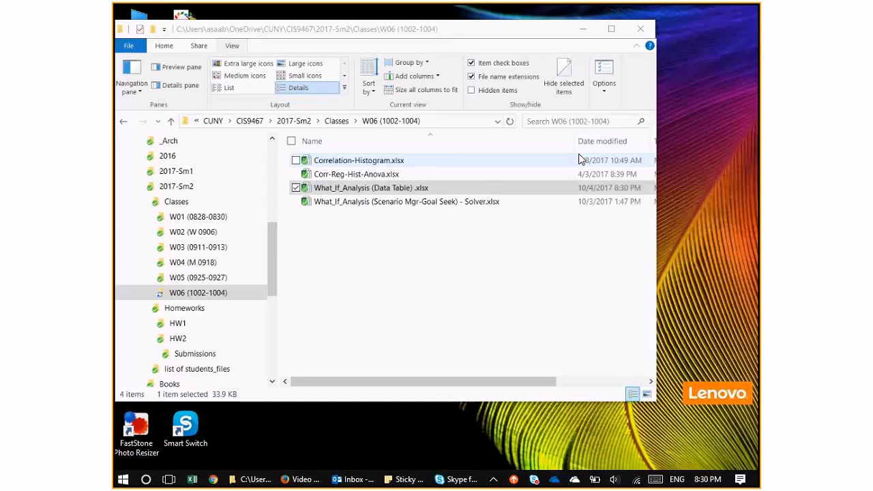
{"action": "double_click", "coordinate": [386, 162]}
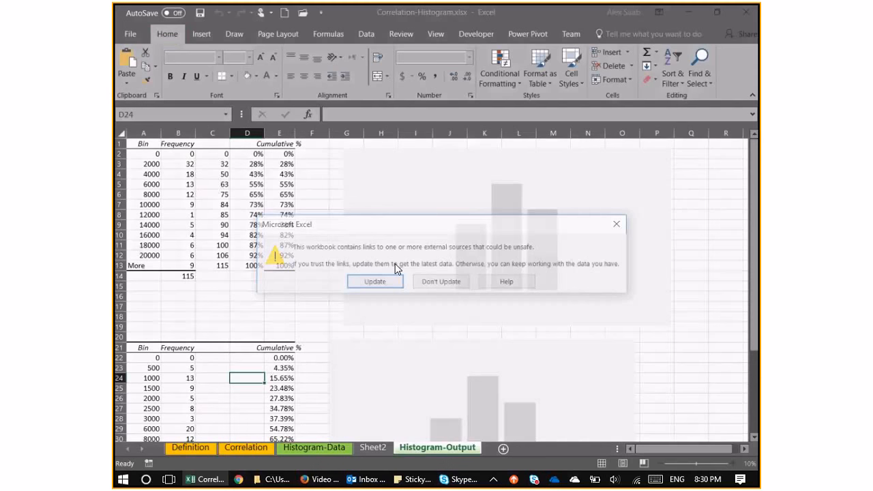
{"action": "left_click", "coordinate": [424, 283]}
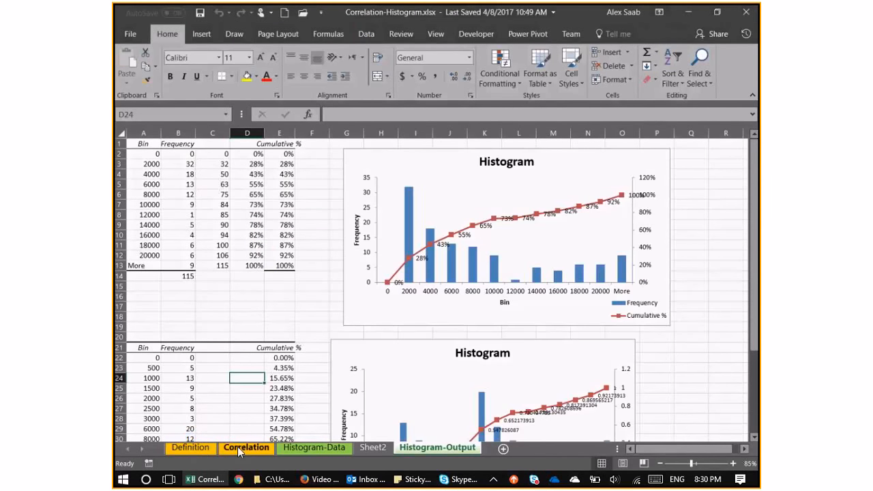
{"action": "left_click", "coordinate": [297, 454]}
{"action": "scroll", "coordinate": [281, 273], "scroll_direction": "up", "scroll_amount": 1}
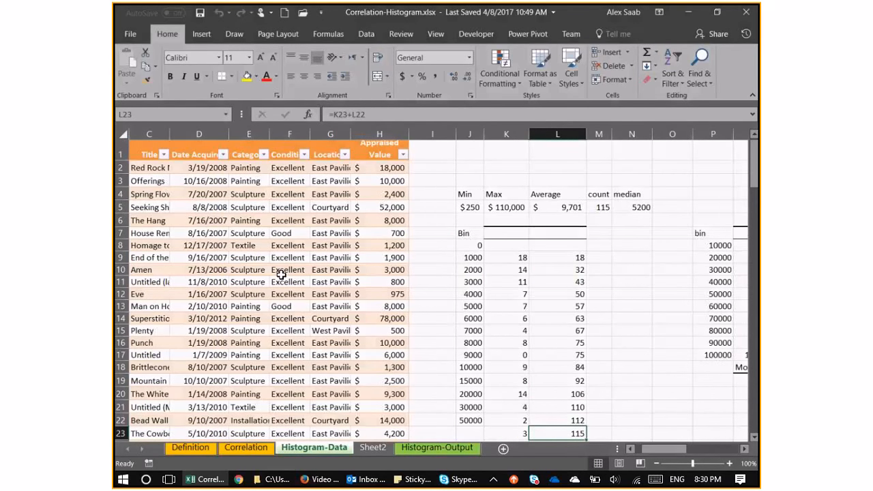
Adjust the width of the Title column C so the artwork titles are readable, and show the table from column A.
{"action": "double_click", "coordinate": [170, 133]}
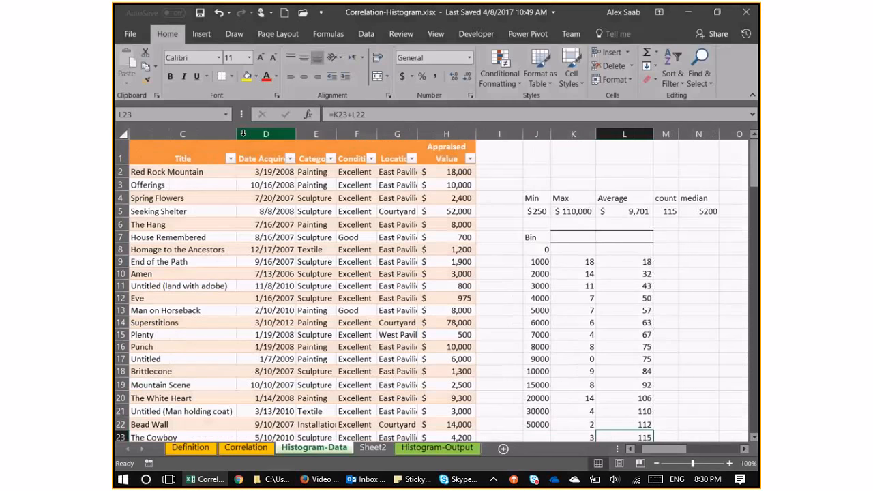
{"action": "left_click_drag", "start_coordinate": [235, 134], "coordinate": [124, 151]}
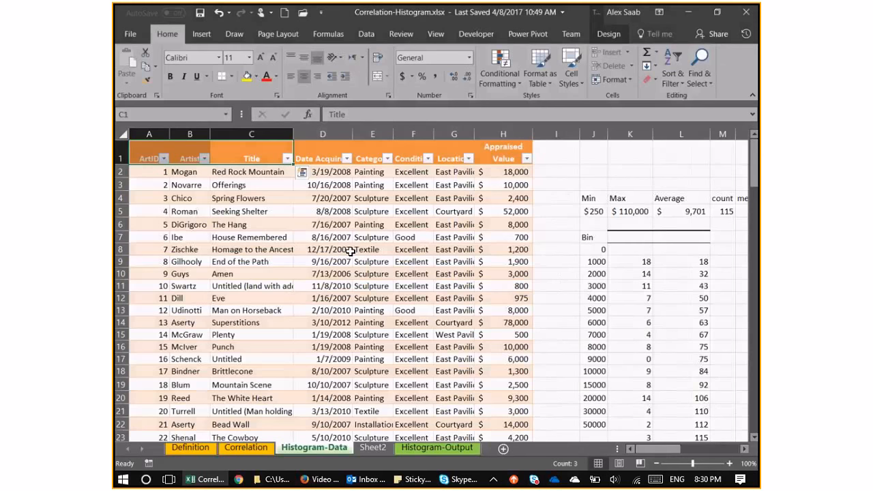
{"action": "scroll", "coordinate": [302, 179], "scroll_direction": "down", "scroll_amount": 1, "text": "ctrl"}
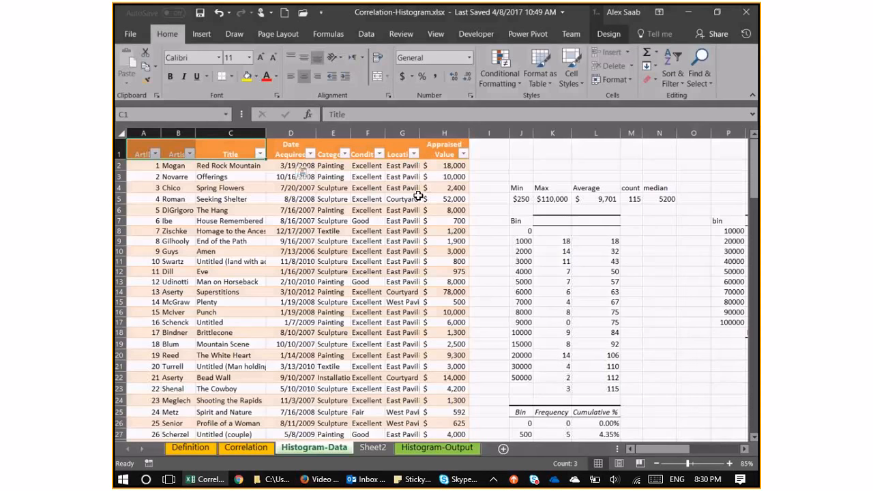
Examine the Min, Max, Average, count and median statistics of the appraised values in J4:N5, including the minimum and maximum formulas.
{"action": "left_click_drag", "start_coordinate": [519, 187], "coordinate": [659, 199]}
{"action": "scroll", "coordinate": [706, 221], "scroll_direction": "up", "scroll_amount": 2}
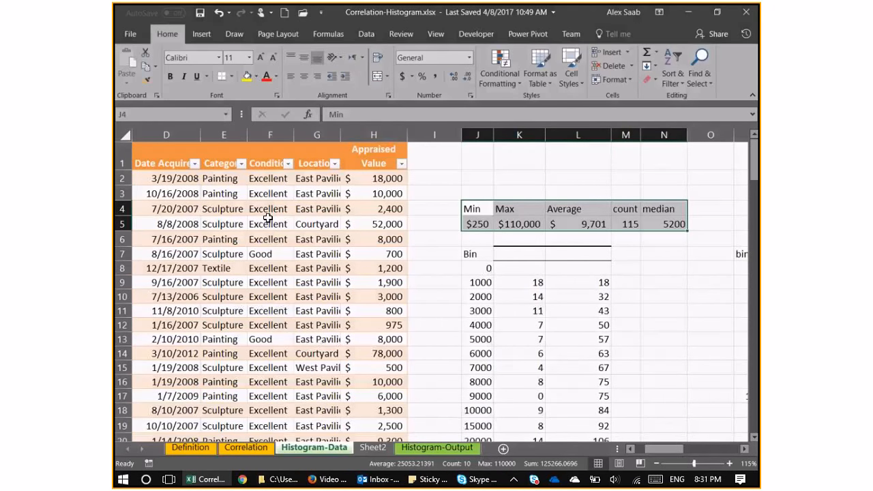
{"action": "left_click", "coordinate": [469, 221]}
{"action": "left_click", "coordinate": [533, 228]}
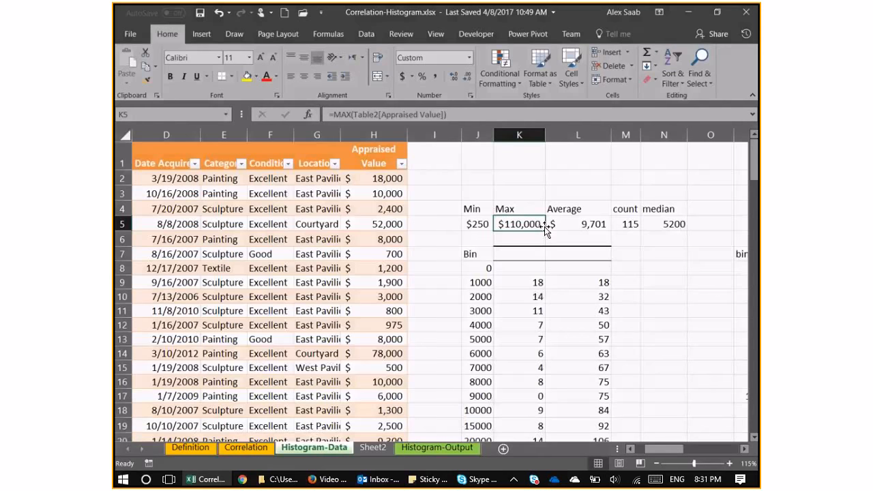
{"action": "left_click_drag", "start_coordinate": [569, 209], "coordinate": [474, 222]}
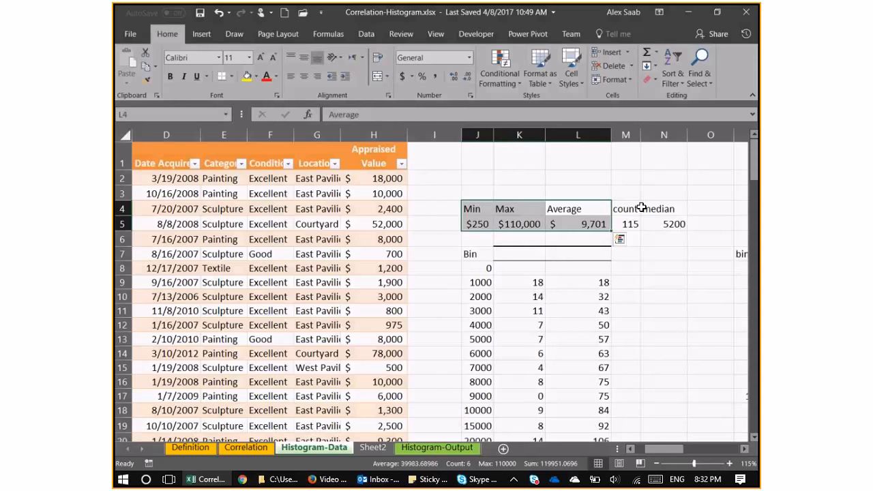
Examine the bin count formula in K9, the running total formula in L9 and the Frequency and Cumulative % table from row 25.
{"action": "left_click", "coordinate": [536, 280]}
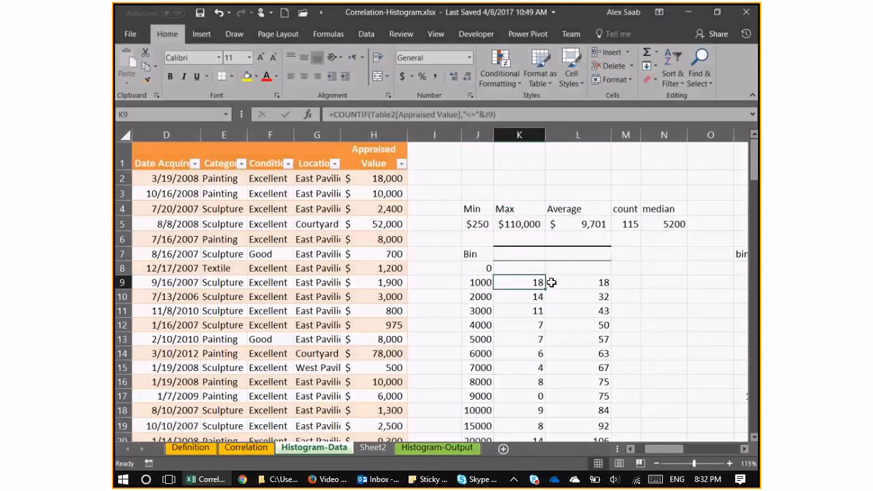
{"action": "left_click", "coordinate": [565, 282]}
{"action": "scroll", "coordinate": [590, 239], "scroll_direction": "down", "scroll_amount": 1}
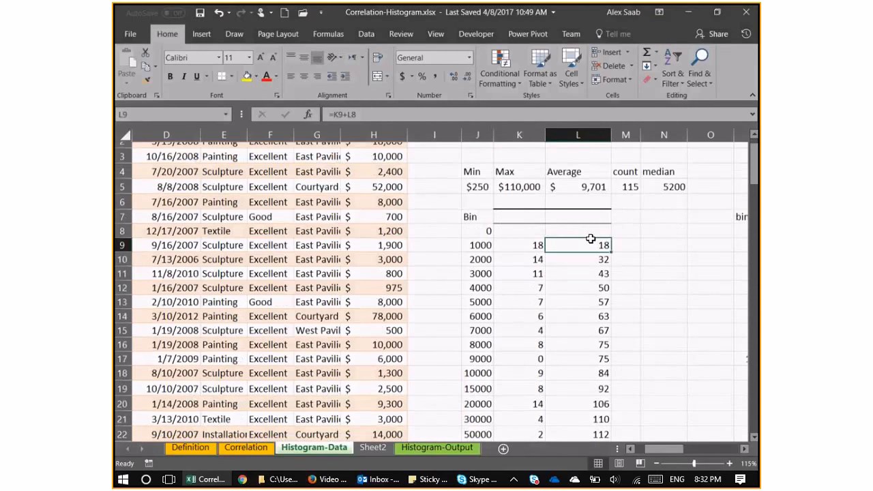
{"action": "scroll", "coordinate": [591, 239], "scroll_direction": "down", "scroll_amount": 5}
{"action": "left_click", "coordinate": [512, 254]}
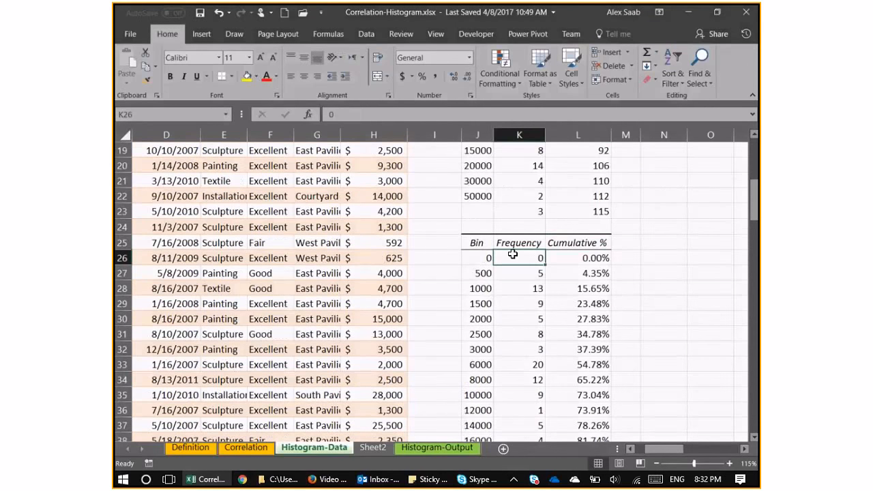
{"action": "scroll", "coordinate": [491, 228], "scroll_direction": "up", "scroll_amount": 5}
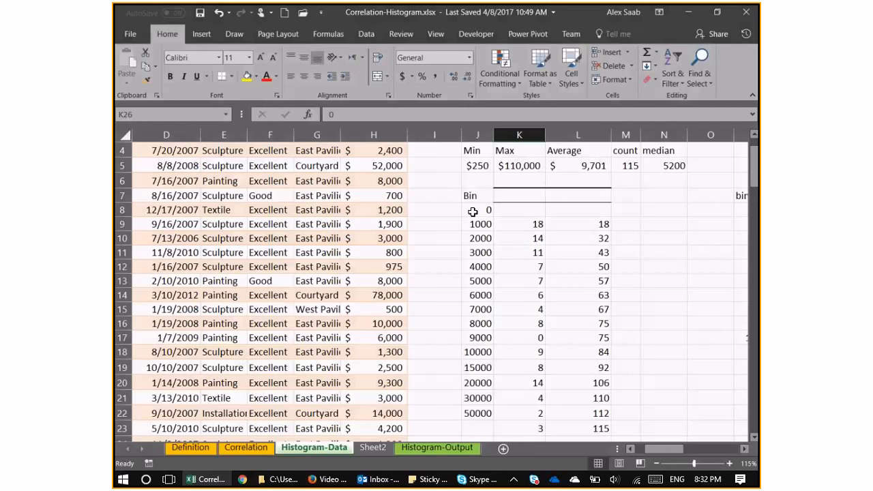
Examine the bin limits in column J from row 8 to row 22, including the wider intervals above 10000.
{"action": "left_click_drag", "start_coordinate": [473, 211], "coordinate": [476, 354]}
{"action": "left_click", "coordinate": [476, 367]}
{"action": "left_click", "coordinate": [474, 382]}
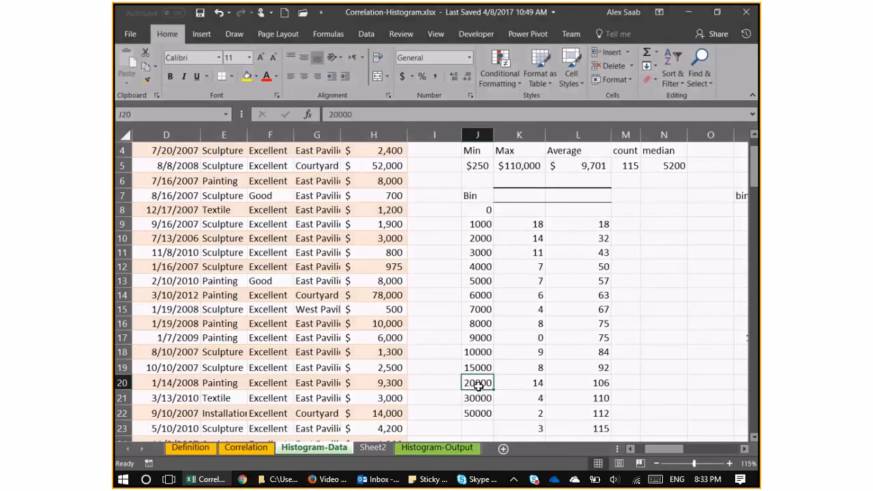
{"action": "left_click_drag", "start_coordinate": [477, 384], "coordinate": [479, 400]}
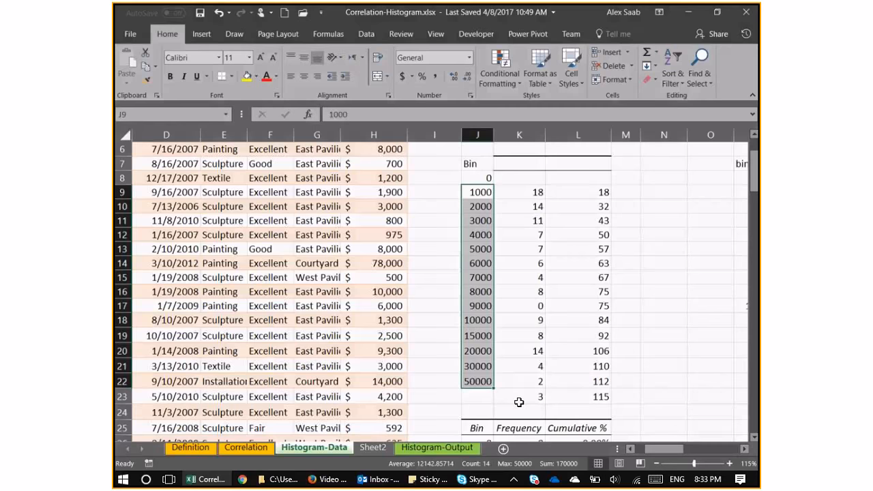
{"action": "scroll", "coordinate": [519, 402], "scroll_direction": "down", "scroll_amount": 1}
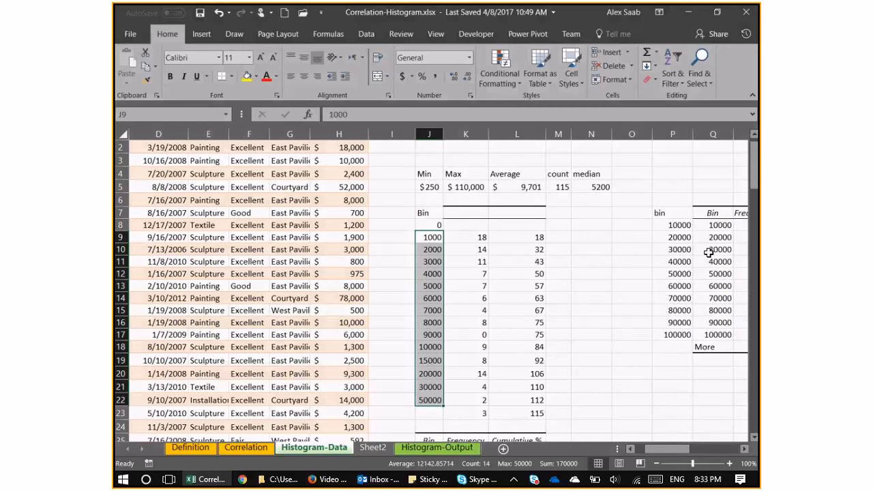
Clear the old histogram output in Q6:S19, next to the evenly spaced bins in P7:P17.
{"action": "left_click_drag", "start_coordinate": [674, 447], "coordinate": [677, 448]}
{"action": "left_click_drag", "start_coordinate": [559, 213], "coordinate": [573, 336]}
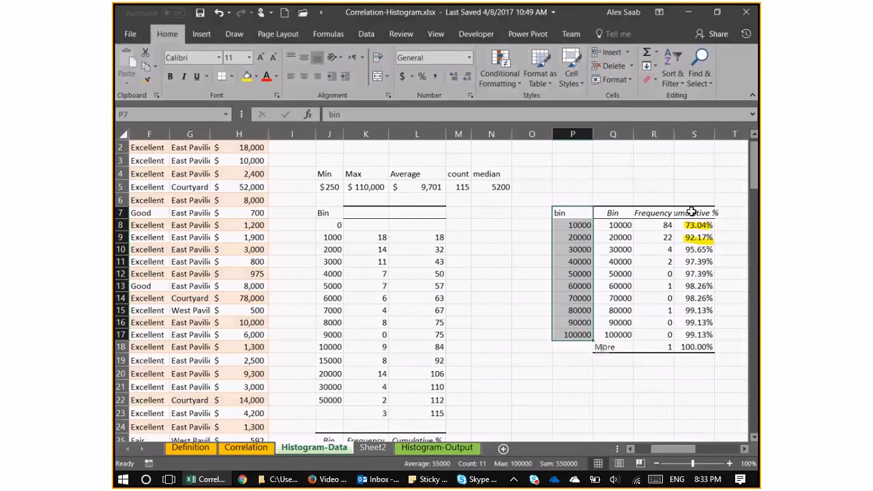
{"action": "left_click_drag", "start_coordinate": [629, 201], "coordinate": [694, 362]}
{"action": "key", "text": "Delete"}
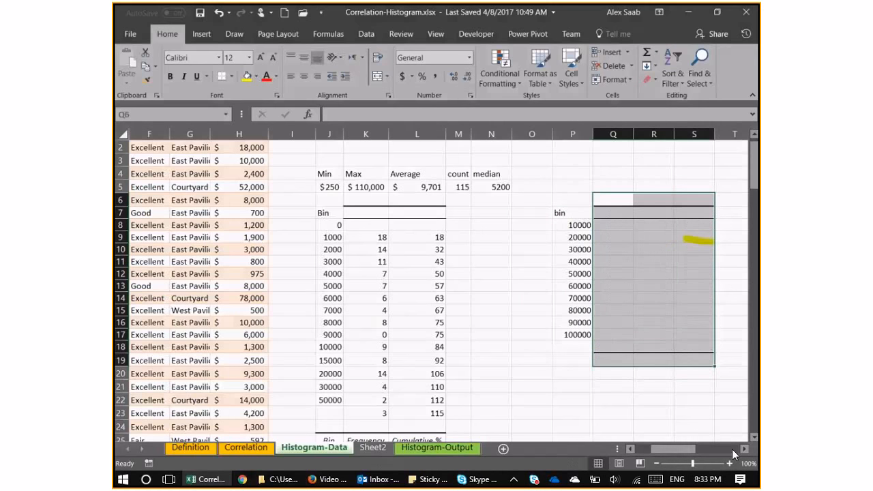
Check the Excel add-ins list in the program options for the Analysis ToolPak, Analysis ToolPak - VBA and Solver Add-in entries.
{"action": "left_click", "coordinate": [566, 213]}
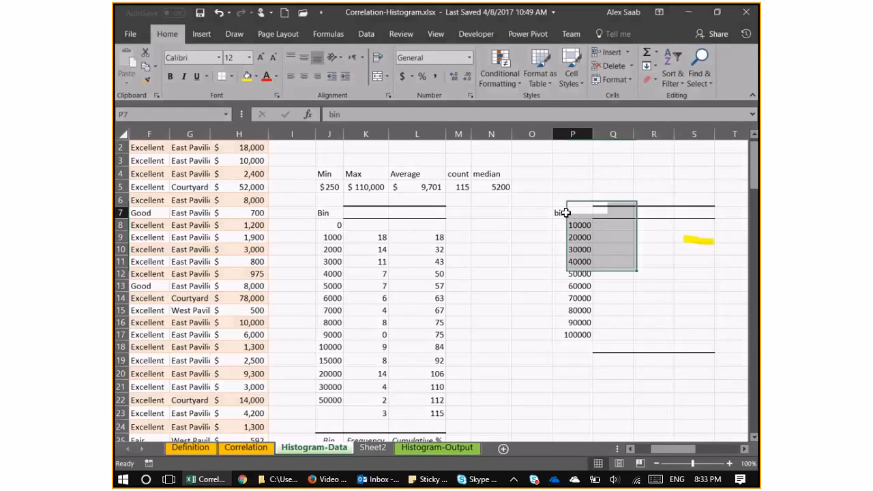
{"action": "left_click", "coordinate": [369, 36]}
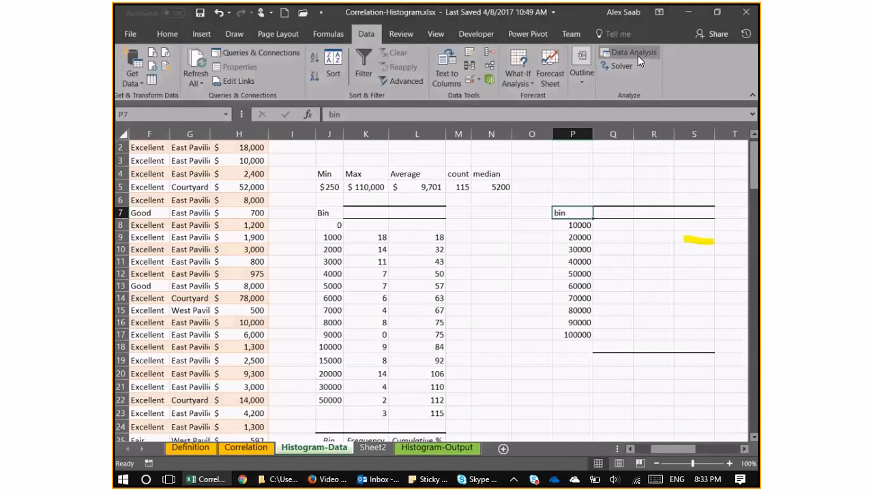
{"action": "left_click", "coordinate": [130, 34]}
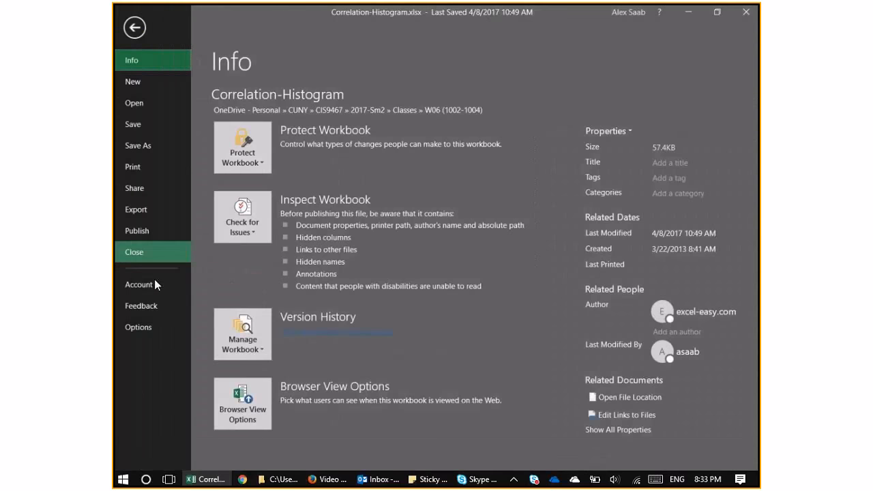
{"action": "left_click", "coordinate": [142, 327]}
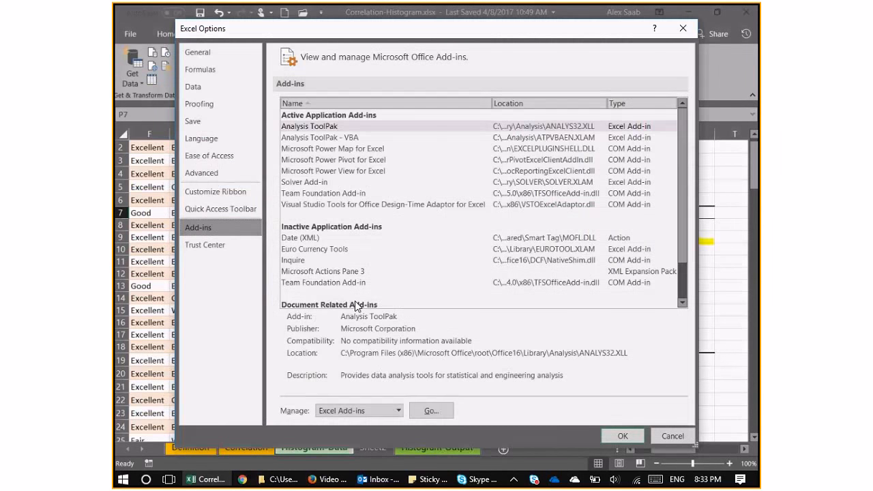
{"action": "left_click", "coordinate": [435, 411]}
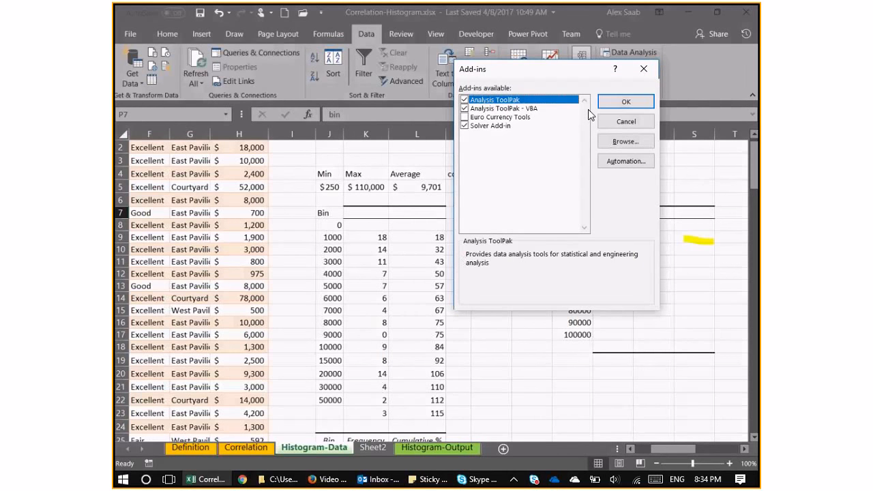
{"action": "key", "text": "Return"}
{"action": "left_click", "coordinate": [132, 38]}
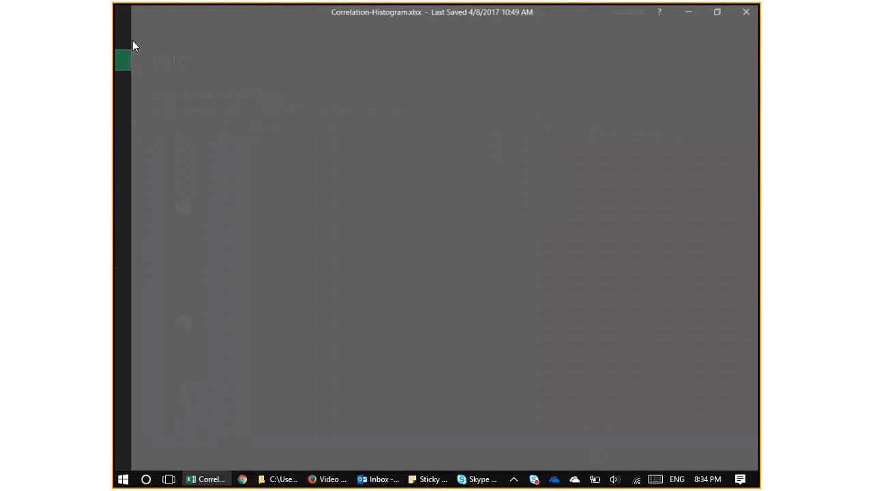
{"action": "left_click", "coordinate": [142, 328]}
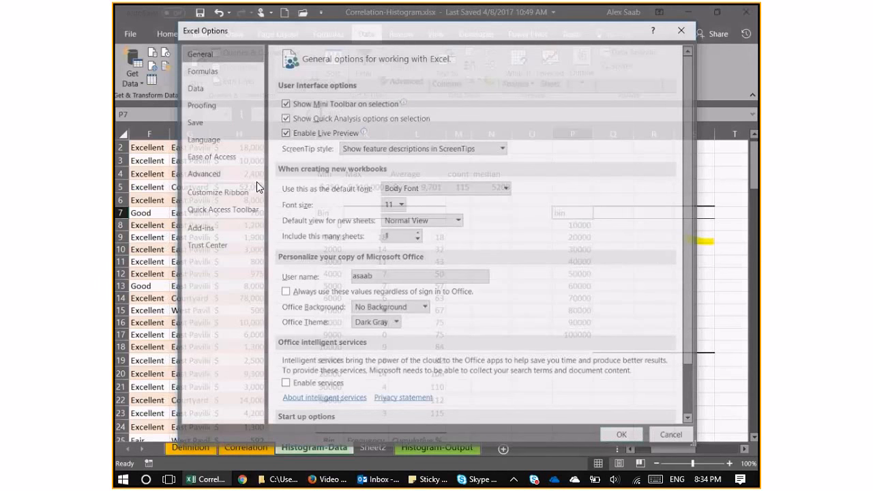
{"action": "left_click", "coordinate": [199, 227]}
{"action": "left_click", "coordinate": [428, 411]}
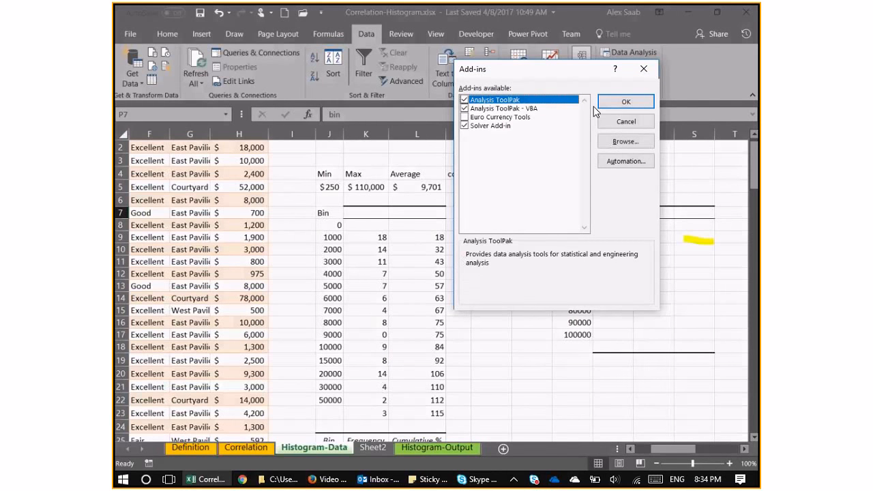
{"action": "left_click", "coordinate": [622, 102]}
Open the Data Analysis tools and look through the available analyses, including Correlation, Fourier Analysis, Regression, Histogram and the t-Tests.
{"action": "left_click", "coordinate": [612, 52]}
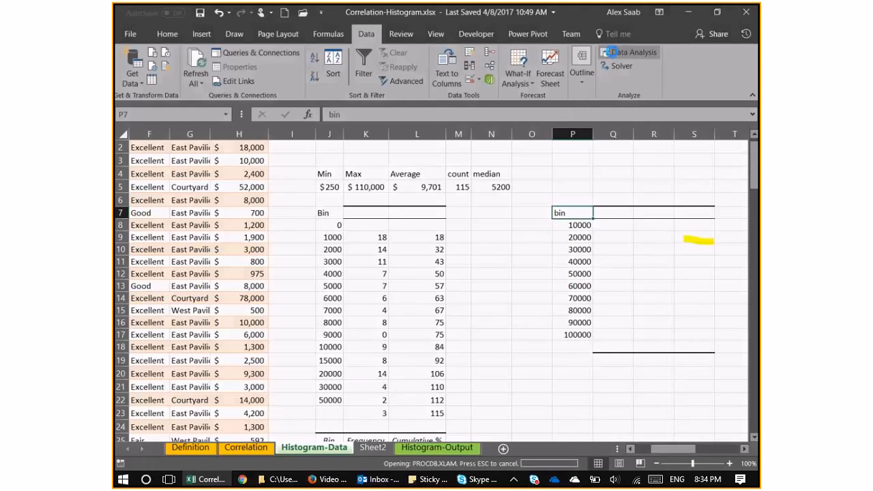
{"action": "left_click_drag", "start_coordinate": [613, 137], "coordinate": [390, 137]}
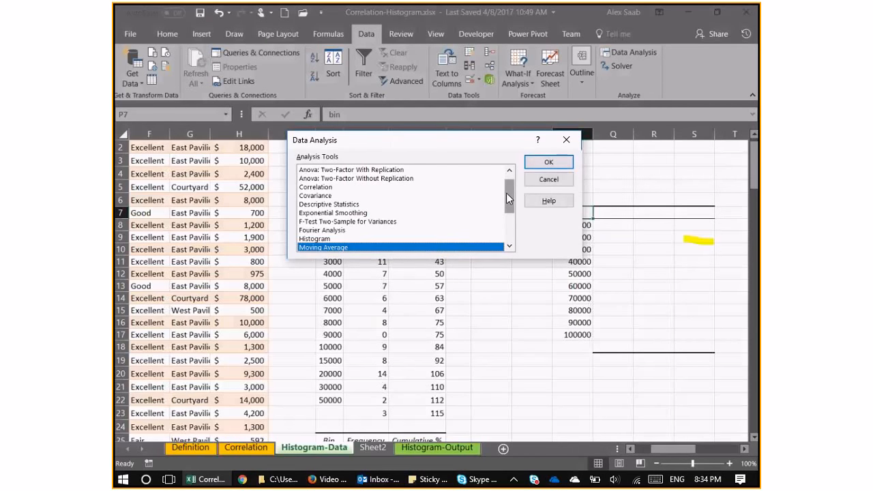
{"action": "left_click_drag", "start_coordinate": [510, 194], "coordinate": [511, 185]}
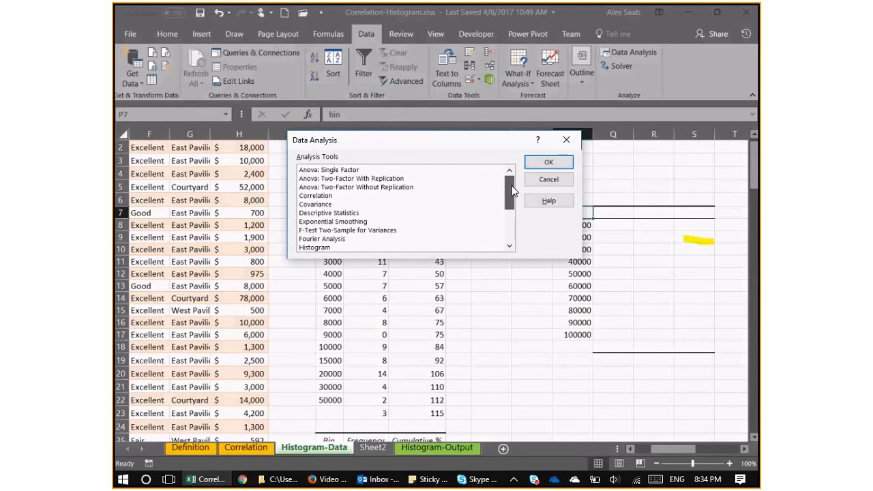
{"action": "left_click", "coordinate": [341, 204]}
{"action": "left_click", "coordinate": [338, 196]}
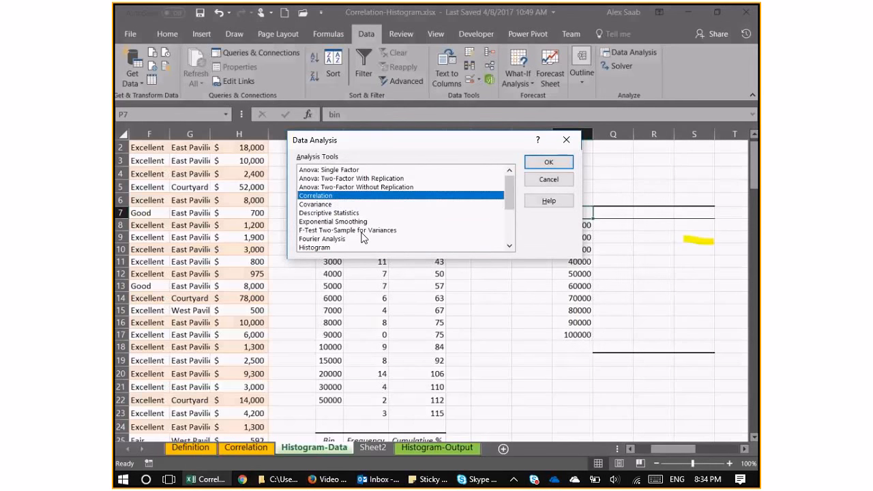
{"action": "left_click", "coordinate": [349, 239]}
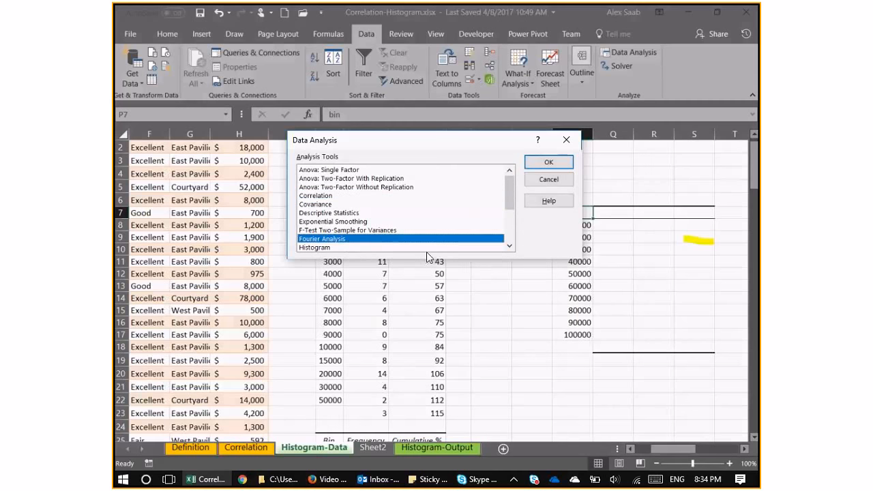
{"action": "left_click", "coordinate": [510, 247]}
{"action": "left_click", "coordinate": [510, 247]}
{"action": "left_click", "coordinate": [510, 247]}
{"action": "left_click", "coordinate": [511, 247]}
{"action": "left_click", "coordinate": [510, 247]}
{"action": "left_click", "coordinate": [510, 247]}
{"action": "left_click", "coordinate": [510, 247]}
{"action": "left_click", "coordinate": [511, 247]}
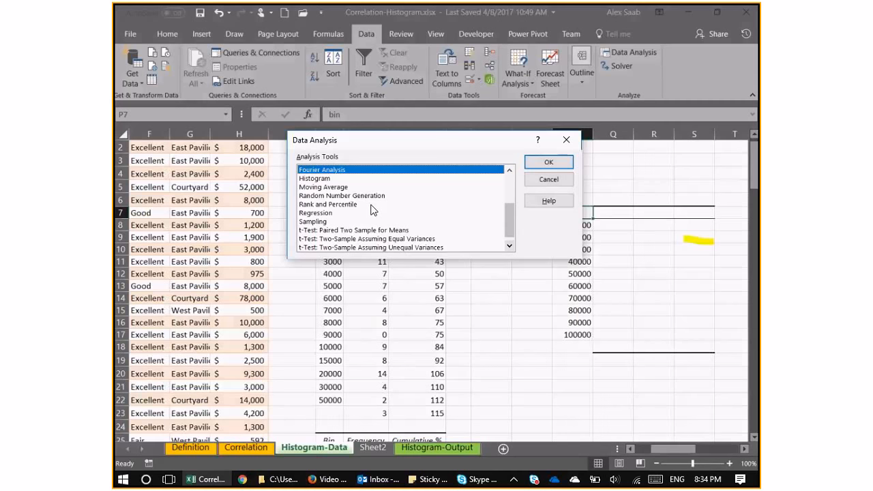
{"action": "left_click", "coordinate": [354, 230]}
{"action": "left_click", "coordinate": [369, 239]}
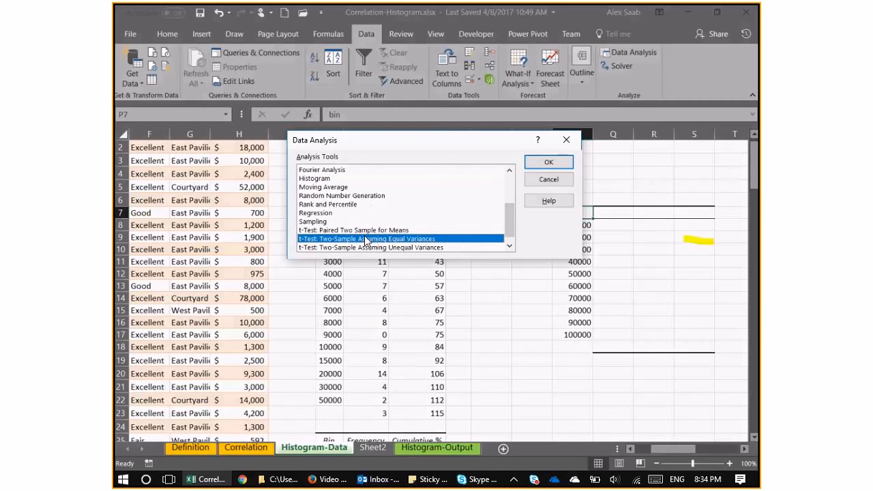
{"action": "left_click", "coordinate": [510, 246]}
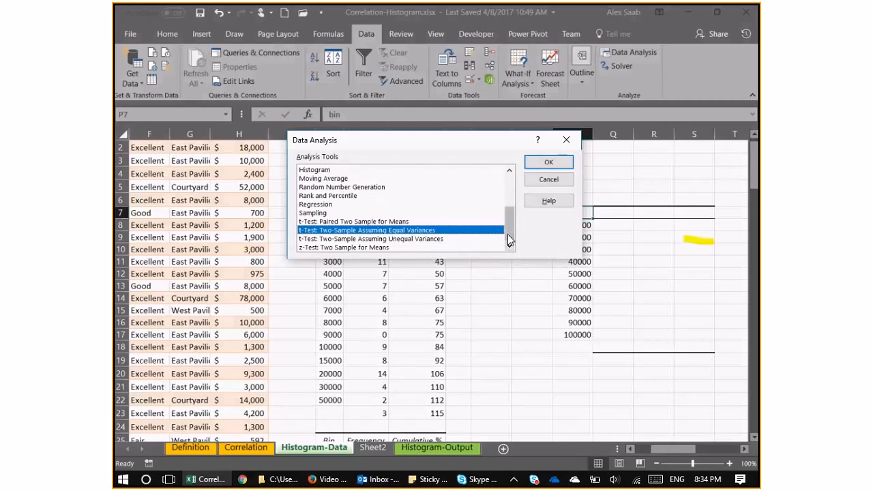
{"action": "scroll", "coordinate": [510, 223], "scroll_direction": "up", "scroll_amount": 2}
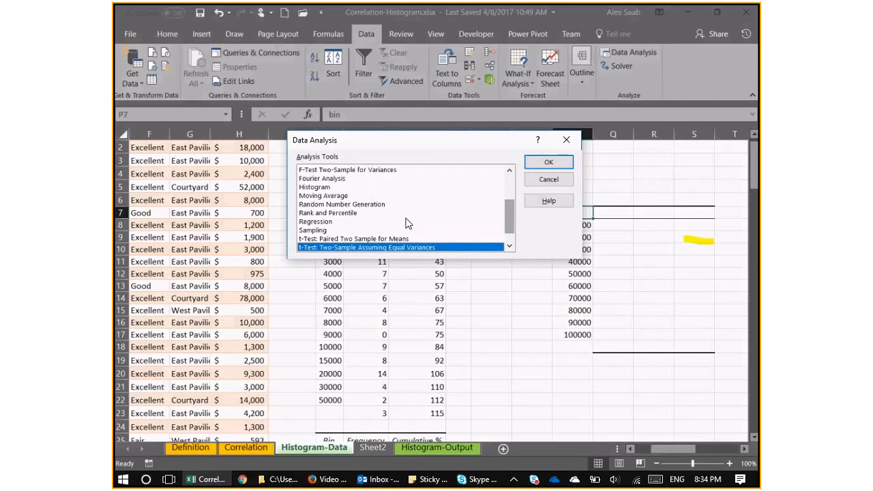
{"action": "left_click", "coordinate": [325, 223]}
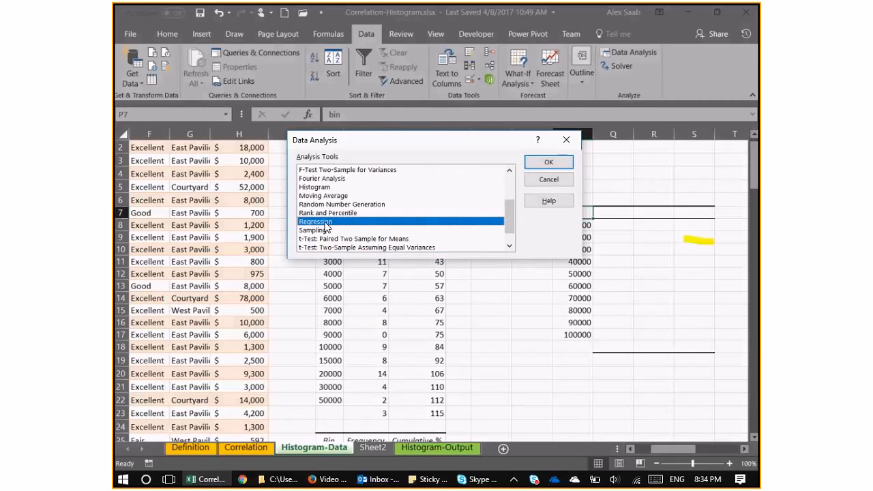
{"action": "left_click", "coordinate": [315, 187]}
{"action": "scroll", "coordinate": [354, 198], "scroll_direction": "up", "scroll_amount": 2}
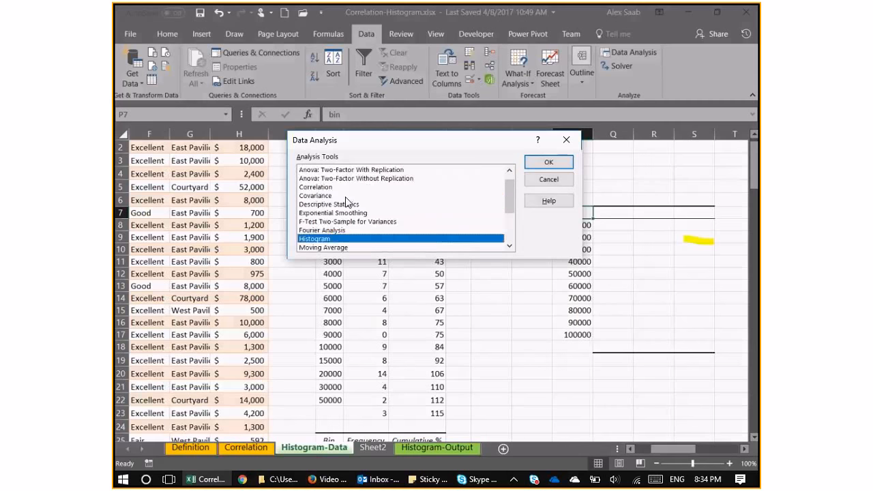
{"action": "scroll", "coordinate": [352, 194], "scroll_direction": "up", "scroll_amount": 1}
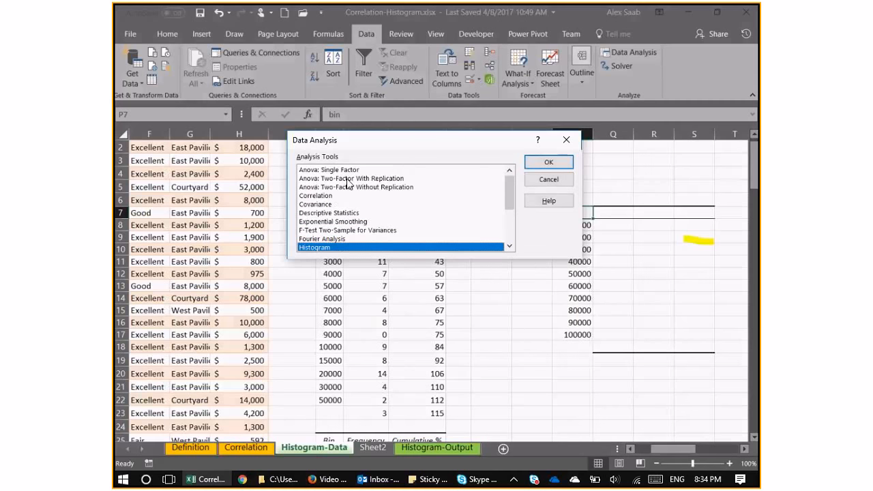
{"action": "scroll", "coordinate": [362, 238], "scroll_direction": "down", "scroll_amount": 2}
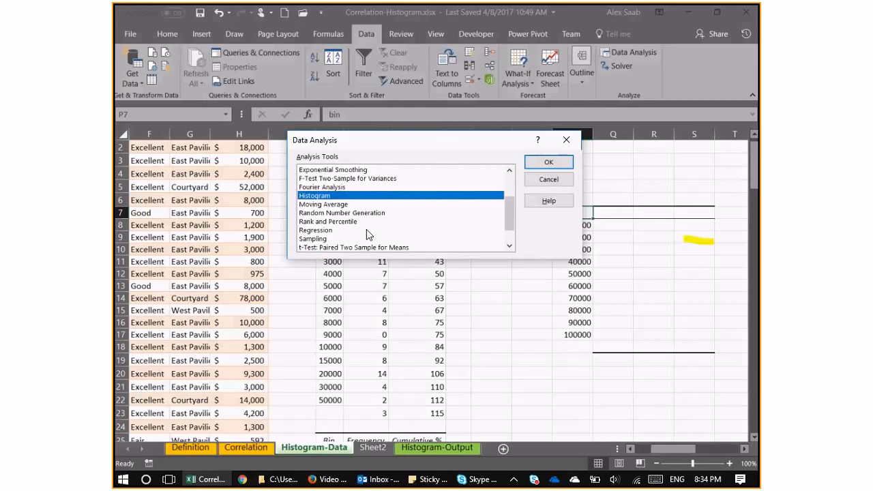
{"action": "scroll", "coordinate": [366, 229], "scroll_direction": "up", "scroll_amount": 2}
Start the Histogram analysis and set its input range to the appraised values in H2:H116.
{"action": "left_click", "coordinate": [328, 195]}
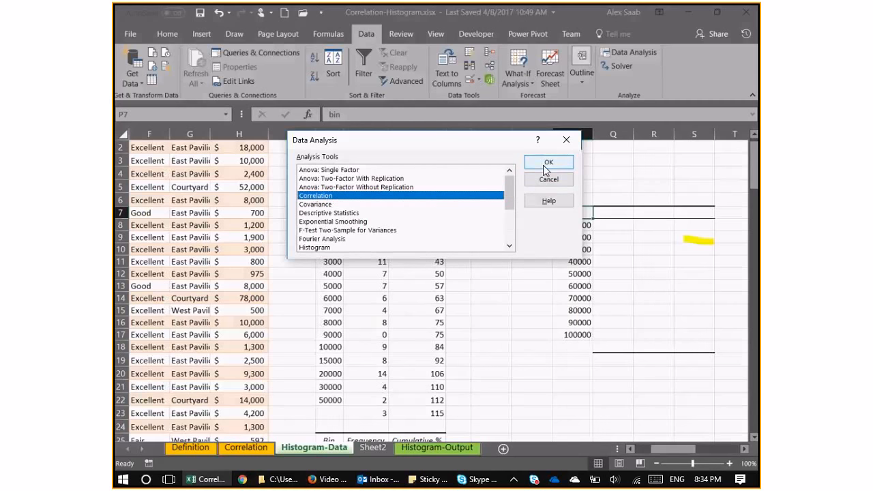
{"action": "left_click", "coordinate": [327, 247]}
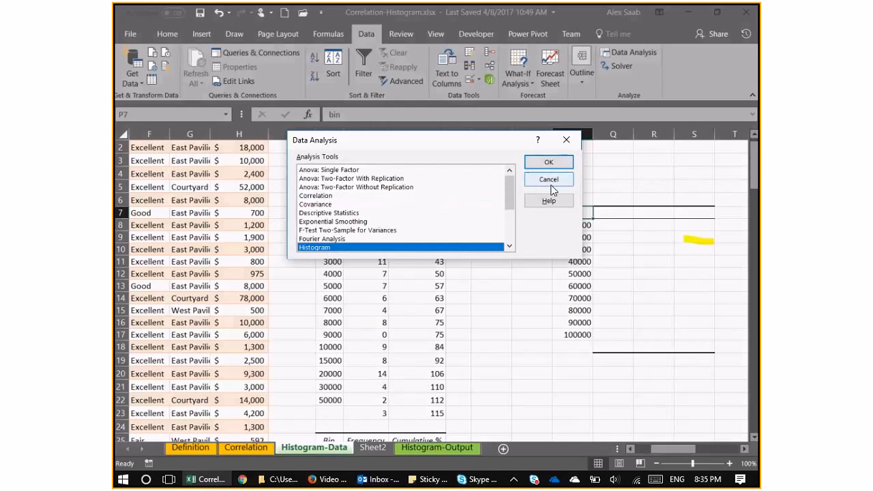
{"action": "left_click", "coordinate": [549, 163]}
{"action": "left_click_drag", "start_coordinate": [405, 116], "coordinate": [507, 118]}
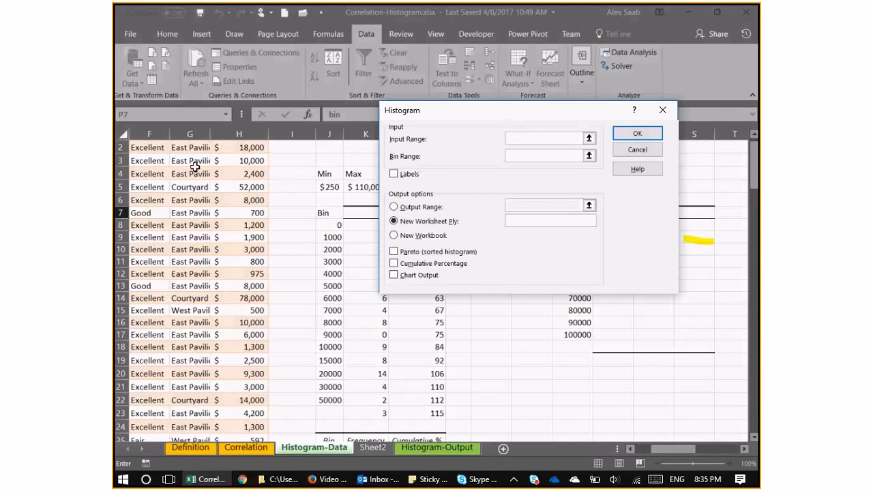
{"action": "left_click_drag", "start_coordinate": [752, 160], "coordinate": [756, 134]}
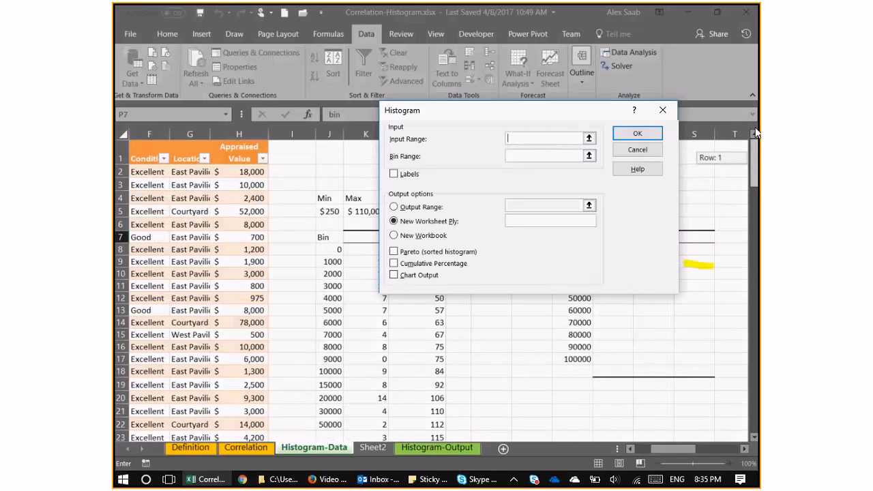
{"action": "left_click", "coordinate": [240, 142]}
{"action": "left_click", "coordinate": [531, 155]}
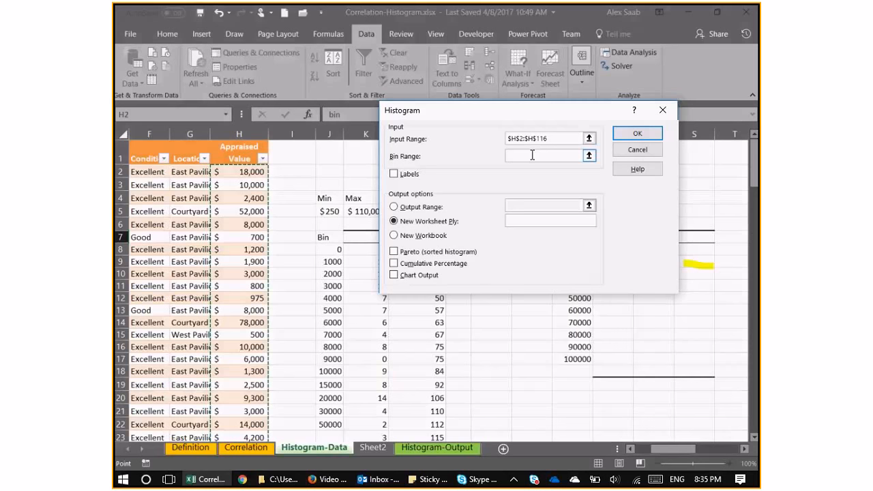
Set the histogram's bin range to P8:P17 and its output range to start at Q7, and run the analysis.
{"action": "left_click_drag", "start_coordinate": [566, 250], "coordinate": [565, 358]}
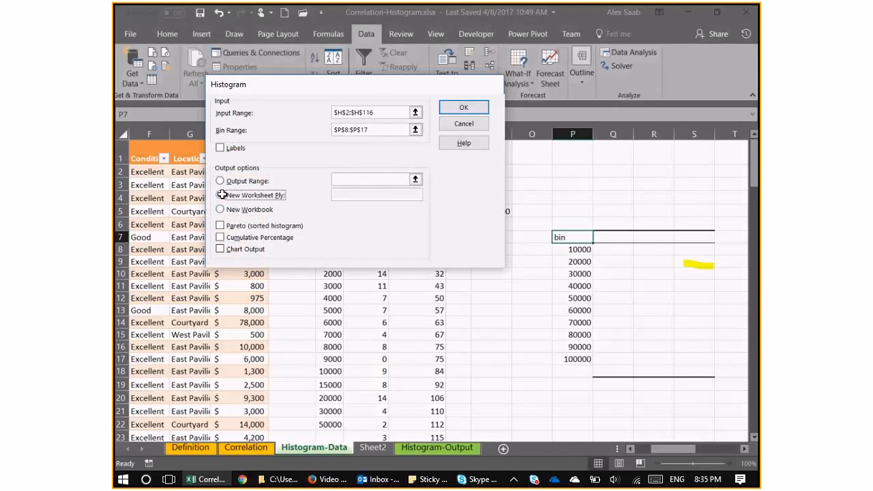
{"action": "left_click", "coordinate": [221, 195]}
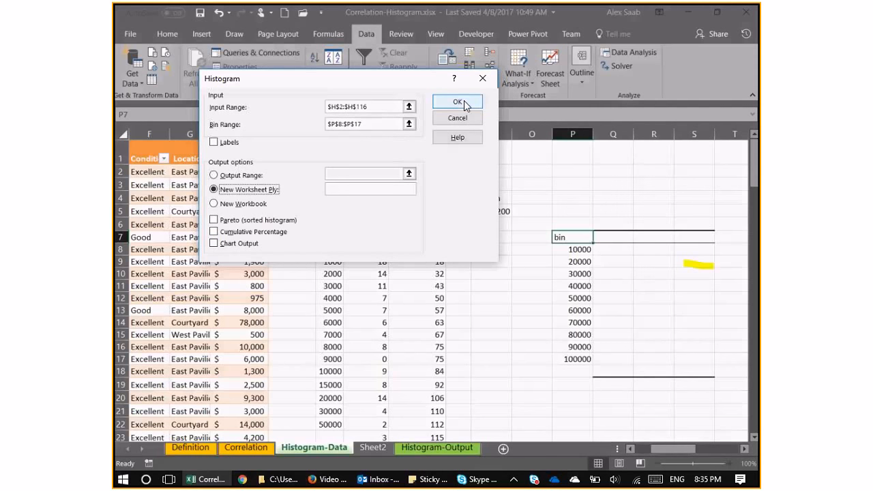
{"action": "left_click", "coordinate": [215, 174]}
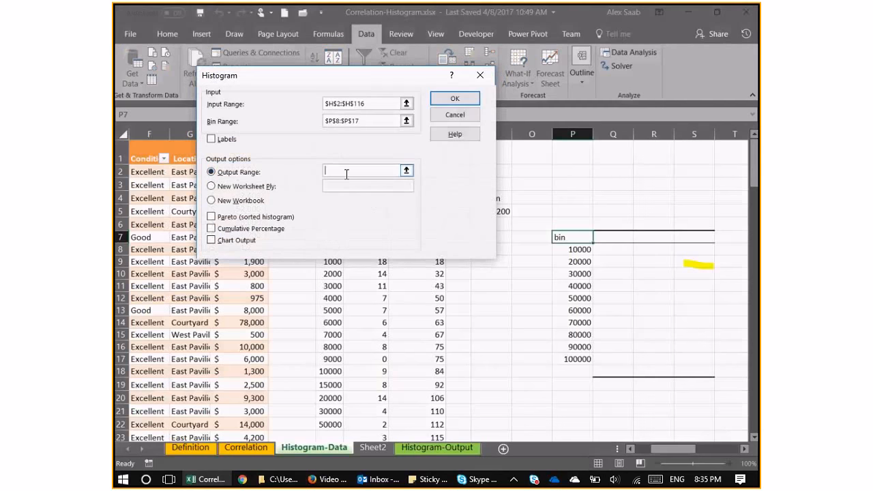
{"action": "left_click", "coordinate": [619, 236]}
{"action": "key", "text": "Return"}
Compare the source bins in P8:P17 with the generated bins in column Q and the frequencies in R8:R18.
{"action": "left_click", "coordinate": [744, 448]}
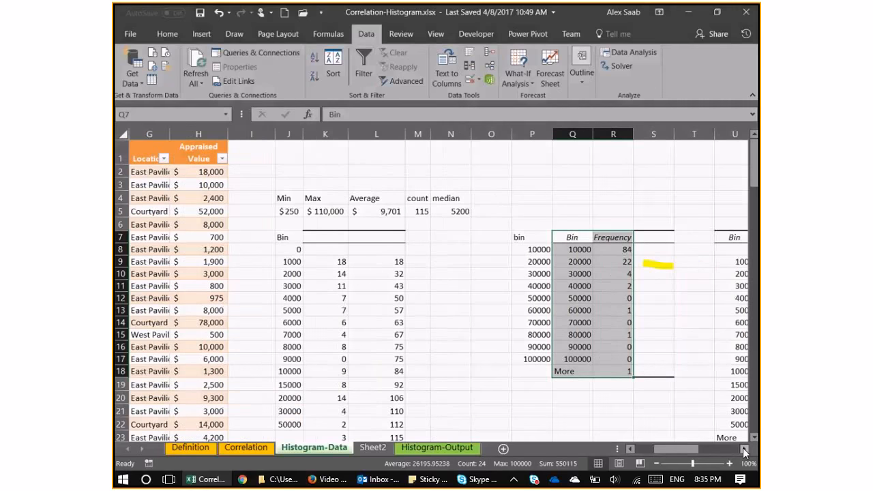
{"action": "left_click", "coordinate": [742, 447]}
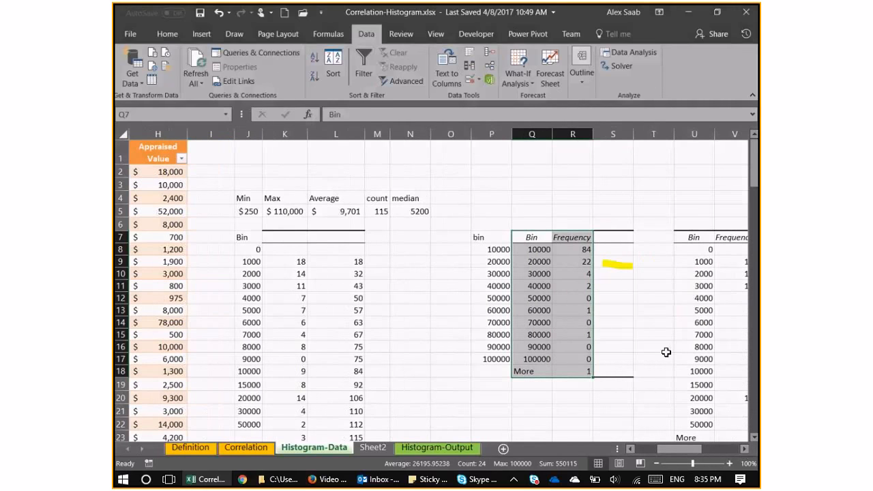
{"action": "left_click", "coordinate": [499, 250]}
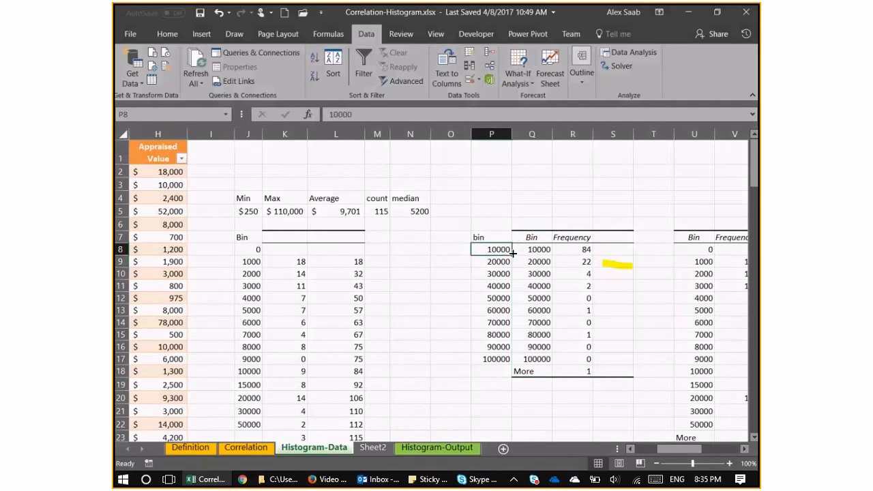
{"action": "left_click_drag", "start_coordinate": [501, 258], "coordinate": [513, 367]}
{"action": "left_click", "coordinate": [491, 250]}
{"action": "left_click_drag", "start_coordinate": [687, 449], "coordinate": [655, 449]}
{"action": "left_click", "coordinate": [605, 273]}
{"action": "left_click_drag", "start_coordinate": [706, 250], "coordinate": [702, 371]}
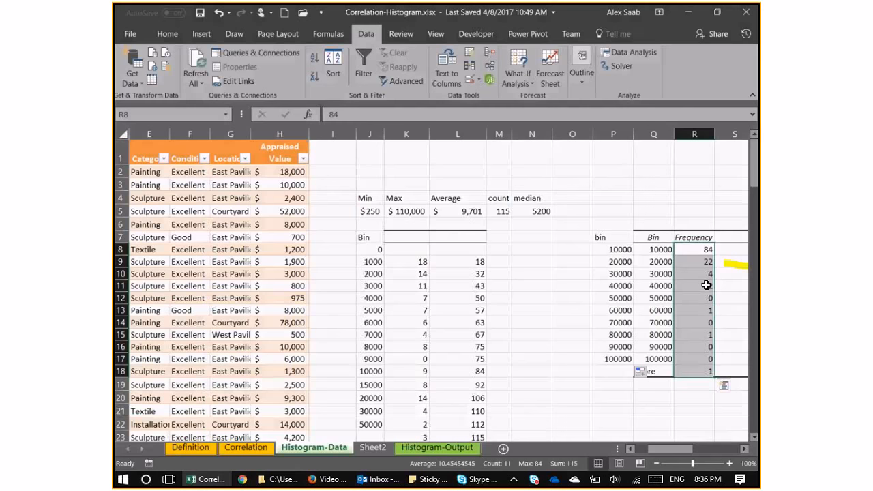
{"action": "left_click", "coordinate": [743, 448]}
{"action": "left_click", "coordinate": [744, 447]}
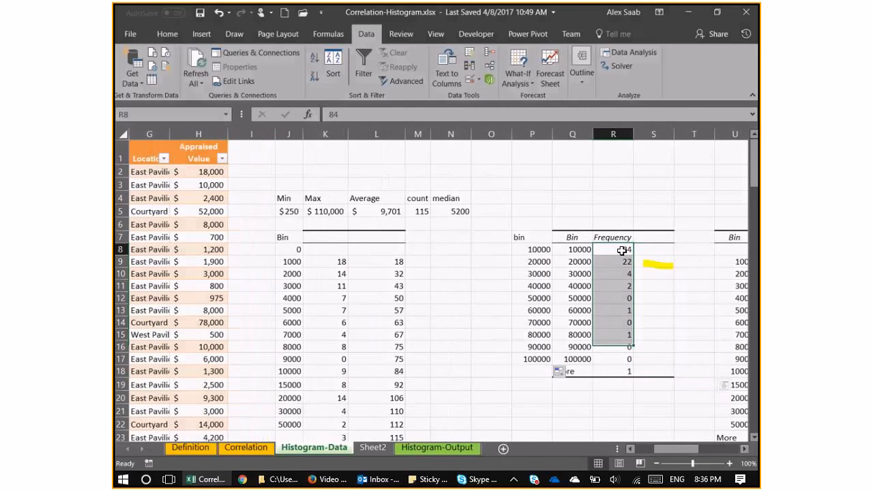
Total the frequencies in R8:R18 with a SUM formula in R19.
{"action": "left_click", "coordinate": [622, 250]}
{"action": "key", "text": "ctrl+Down"}
{"action": "key", "text": "Down"}
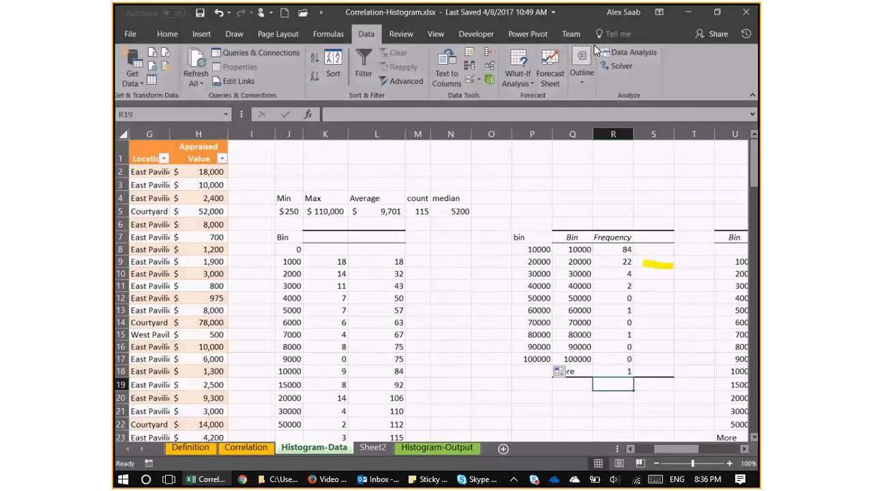
{"action": "left_click", "coordinate": [169, 32]}
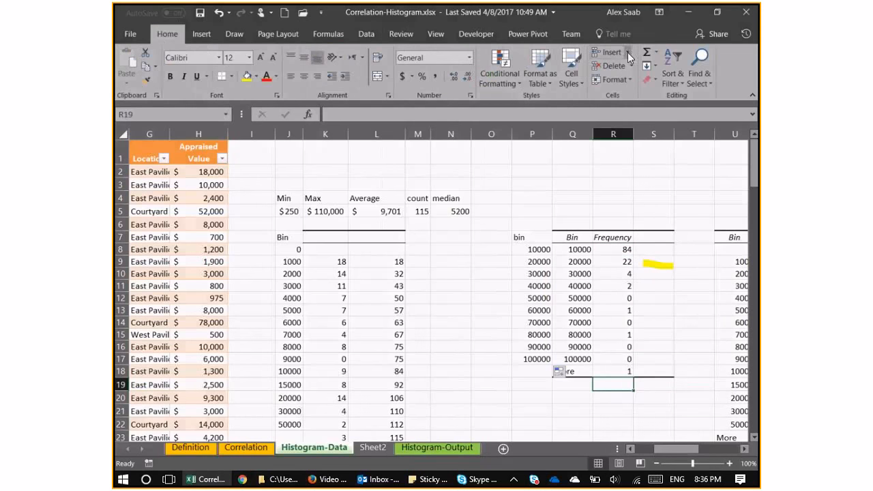
{"action": "left_click", "coordinate": [646, 52]}
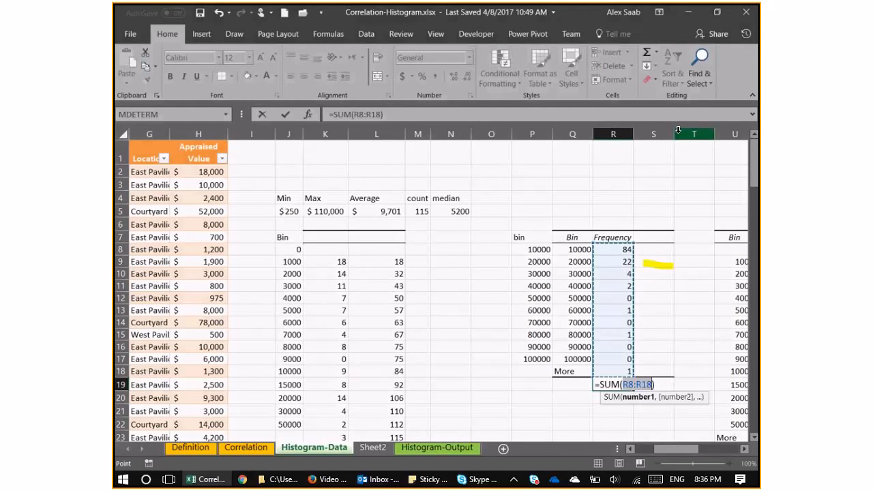
{"action": "key", "text": "Return"}
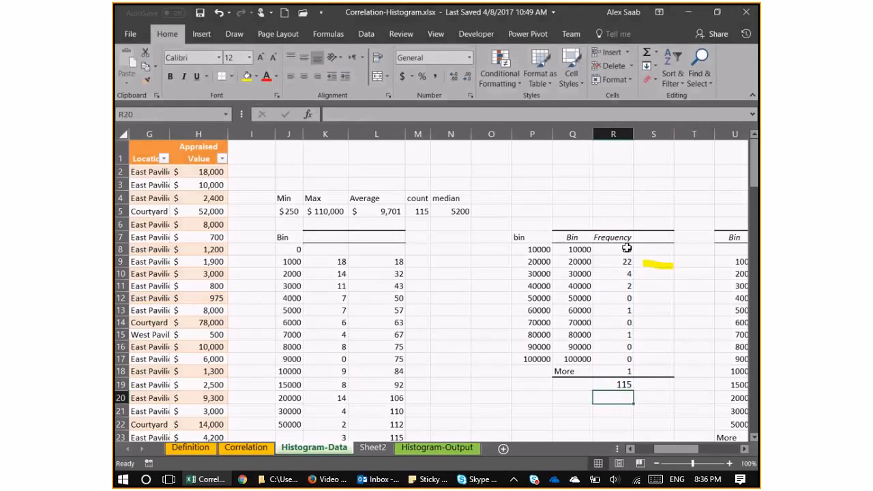
Calculate the first bin's share of the total in S8 with the formula =R8/$R$19.
{"action": "left_click", "coordinate": [627, 248]}
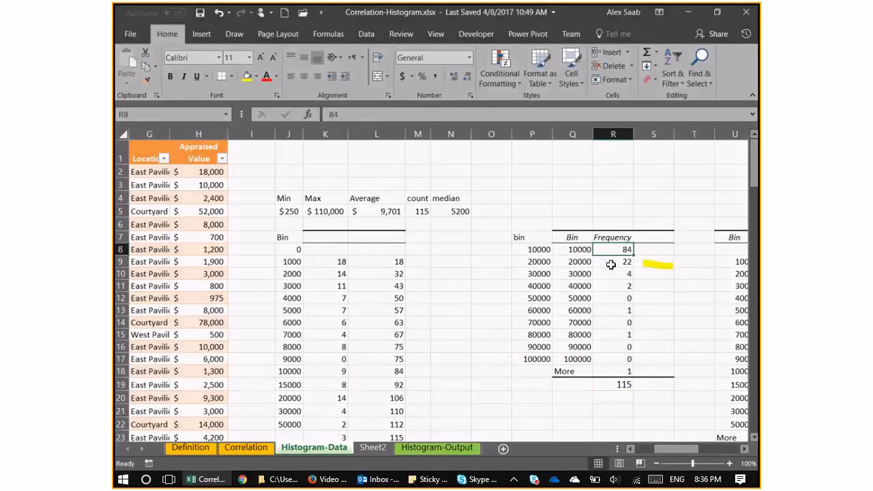
{"action": "left_click", "coordinate": [610, 264]}
{"action": "left_click_drag", "start_coordinate": [618, 249], "coordinate": [613, 258]}
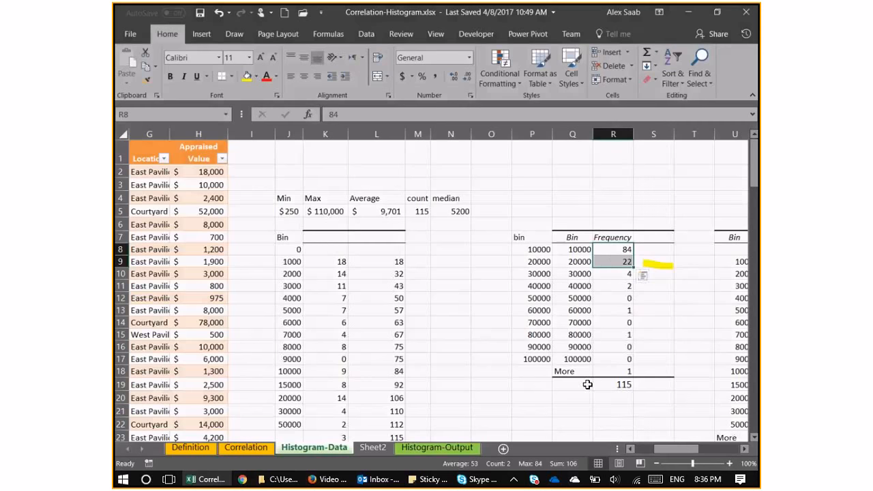
{"action": "left_click_drag", "start_coordinate": [616, 288], "coordinate": [609, 245]}
{"action": "left_click", "coordinate": [609, 246]}
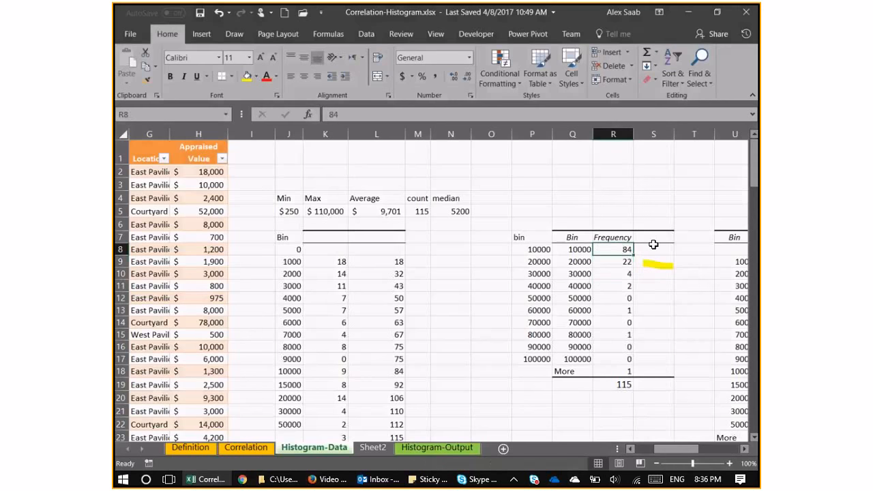
{"action": "left_click", "coordinate": [660, 247]}
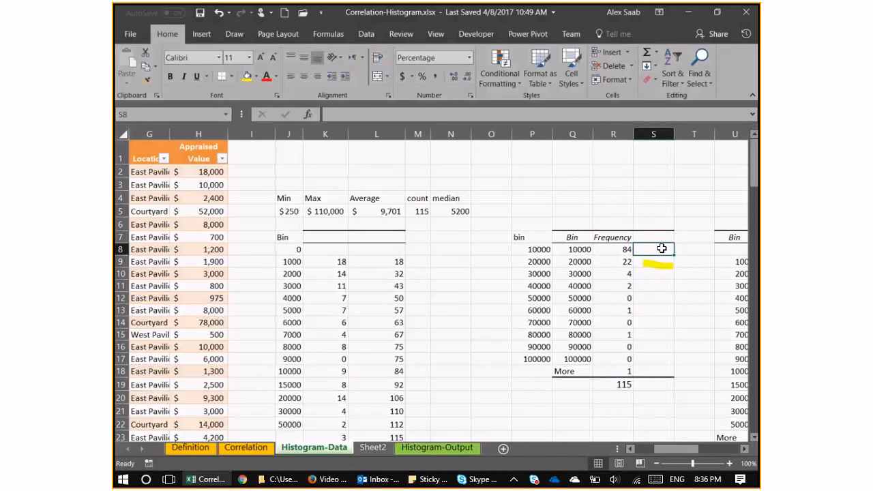
{"action": "type", "text": "="}
{"action": "left_click", "coordinate": [622, 248]}
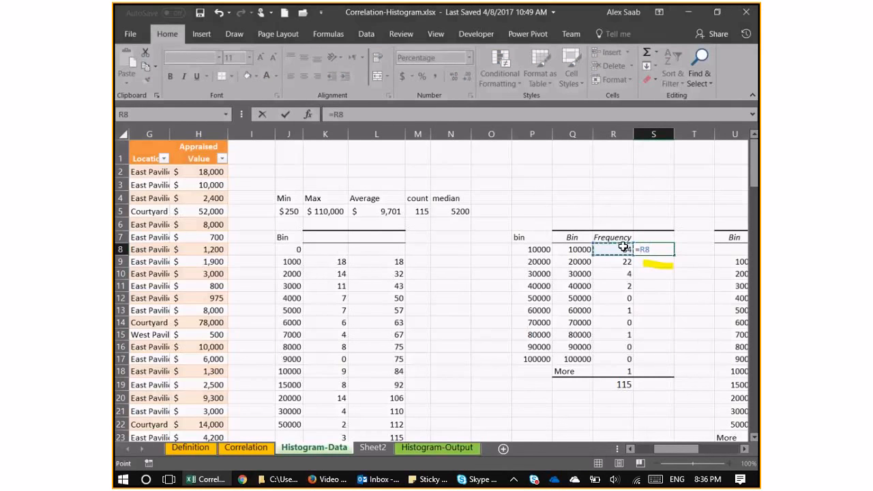
{"action": "type", "text": "/"}
{"action": "left_click", "coordinate": [614, 384]}
{"action": "key", "text": "F4"}
{"action": "key", "text": "Return"}
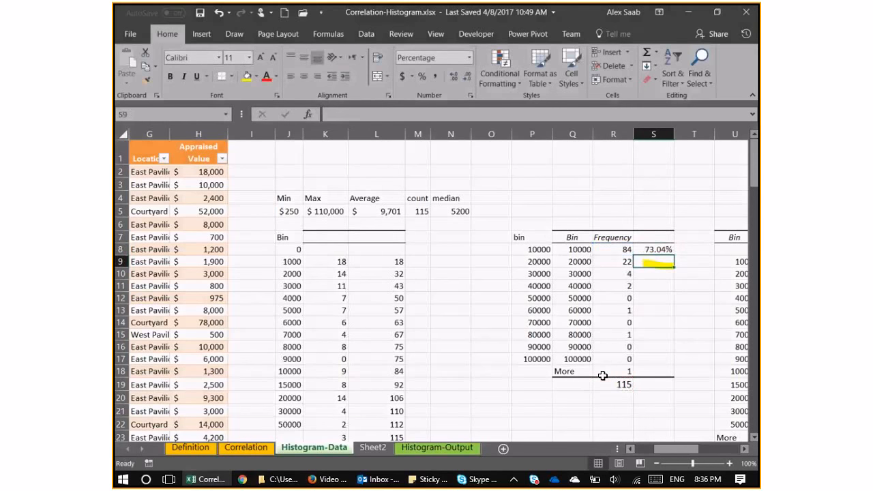
Fill the percentage formula in S8 down to S18 and check the shares of the two lowest bins.
{"action": "left_click", "coordinate": [659, 249]}
{"action": "left_click_drag", "start_coordinate": [673, 255], "coordinate": [667, 374]}
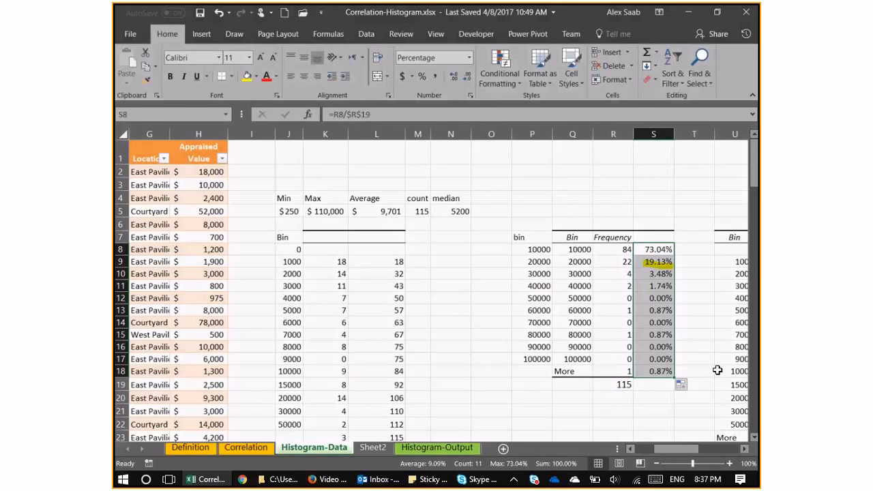
{"action": "key", "text": "Down"}
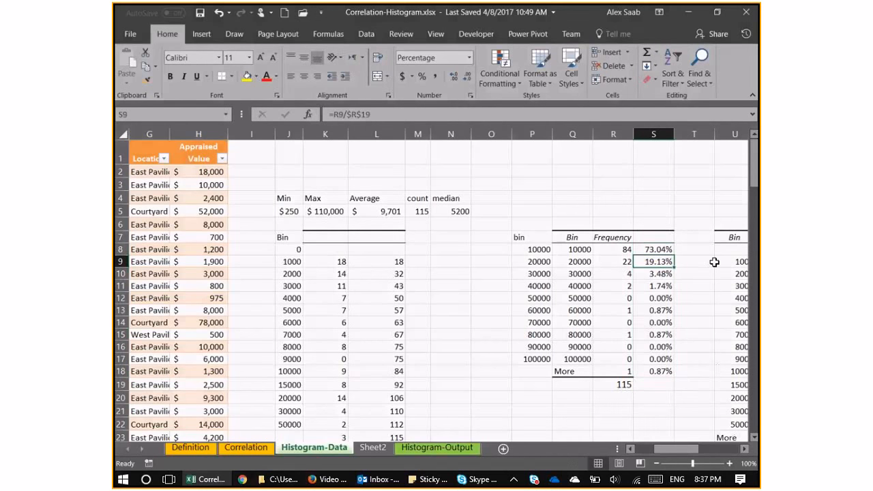
{"action": "left_click_drag", "start_coordinate": [651, 249], "coordinate": [650, 259]}
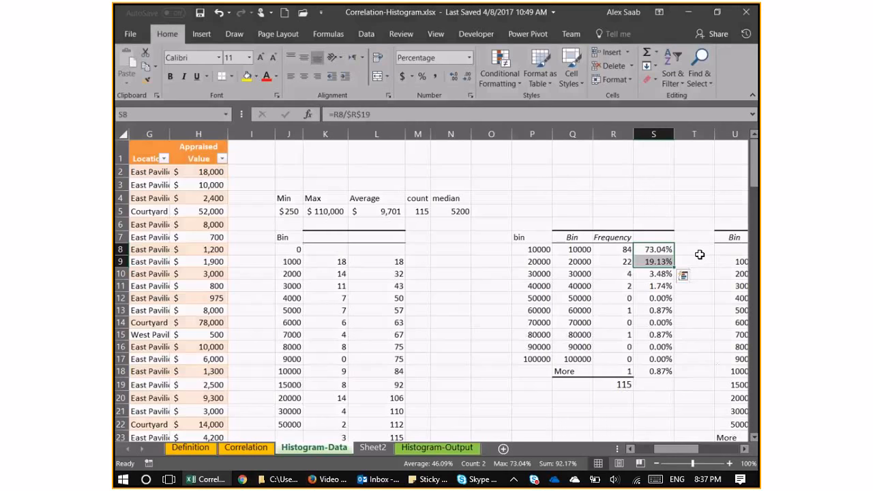
Insert a blank column at U and clear the old histogram table and chart from column V onward.
{"action": "left_click", "coordinate": [724, 135]}
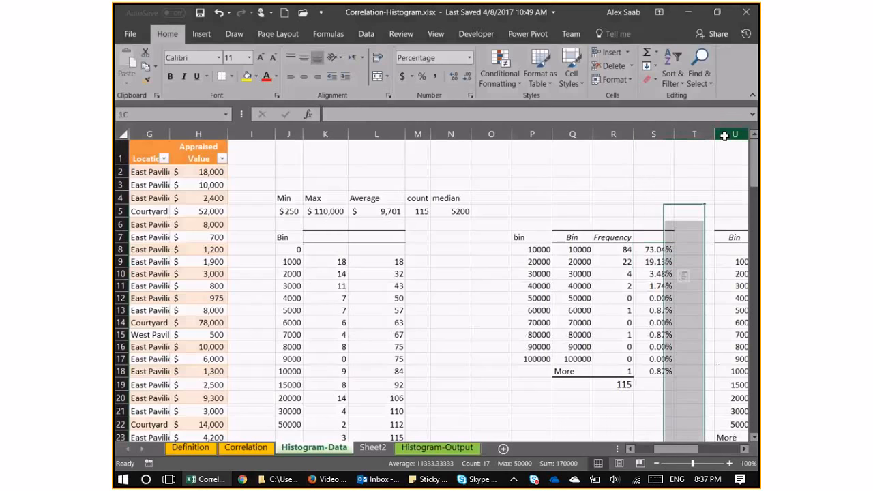
{"action": "right_click", "coordinate": [724, 135]}
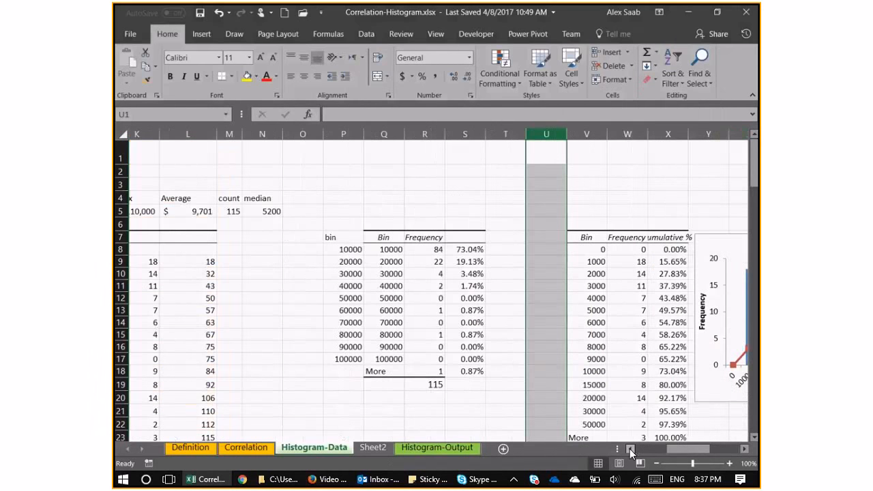
{"action": "left_click_drag", "start_coordinate": [587, 134], "coordinate": [740, 170]}
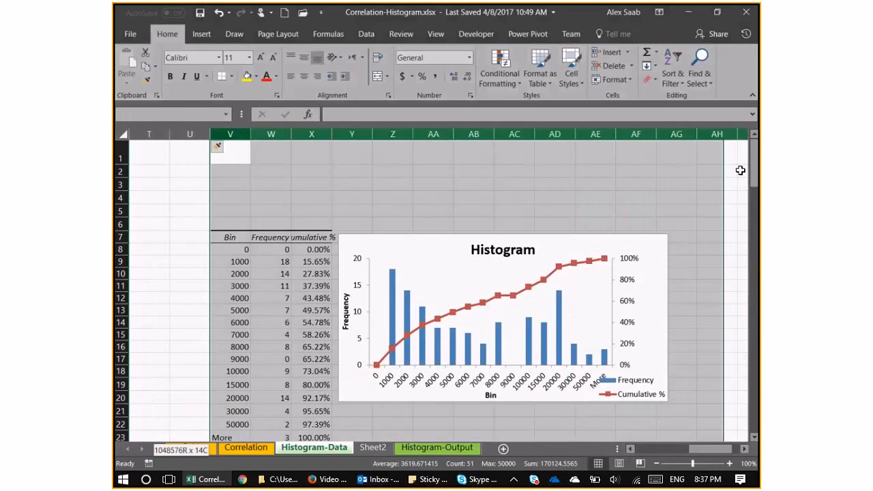
{"action": "key", "text": "Delete"}
{"action": "left_click", "coordinate": [436, 249]}
{"action": "key", "text": "Delete"}
{"action": "left_click", "coordinate": [236, 223]}
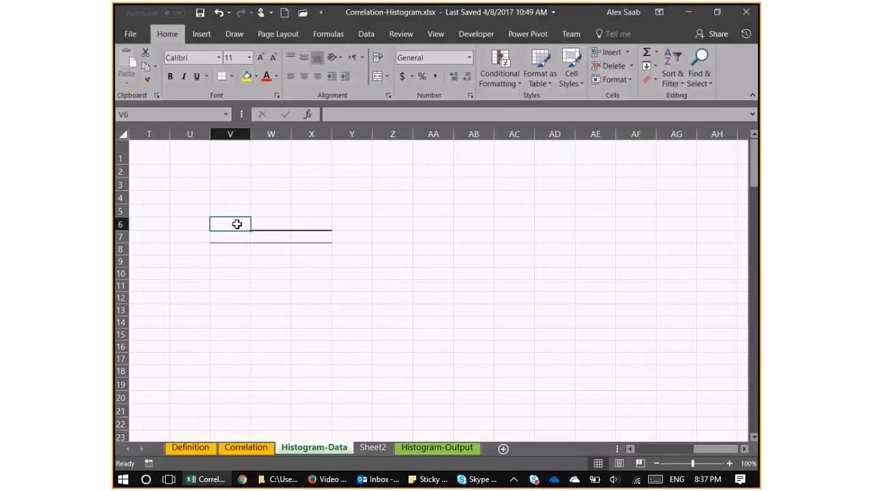
Enter =S8 in T8 and add the headings "Cumulative %" in T7 and "%" in S7.
{"action": "left_click", "coordinate": [635, 449]}
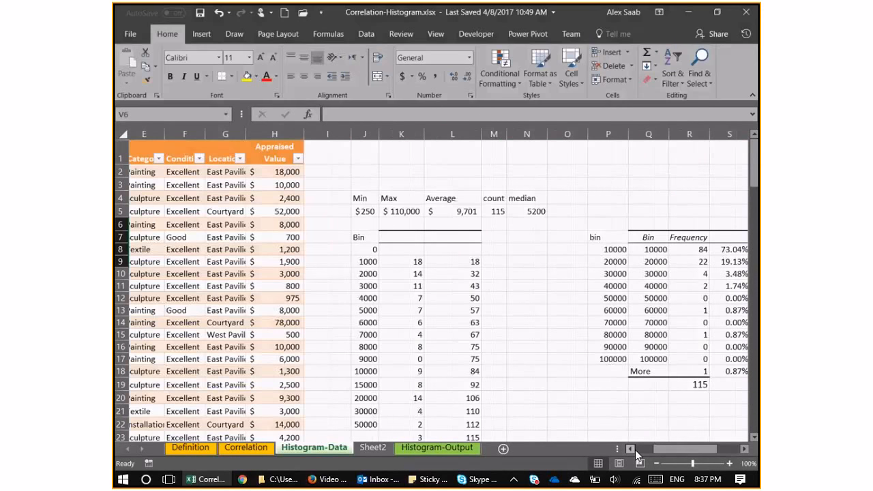
{"action": "left_click", "coordinate": [744, 449]}
{"action": "left_click", "coordinate": [744, 449]}
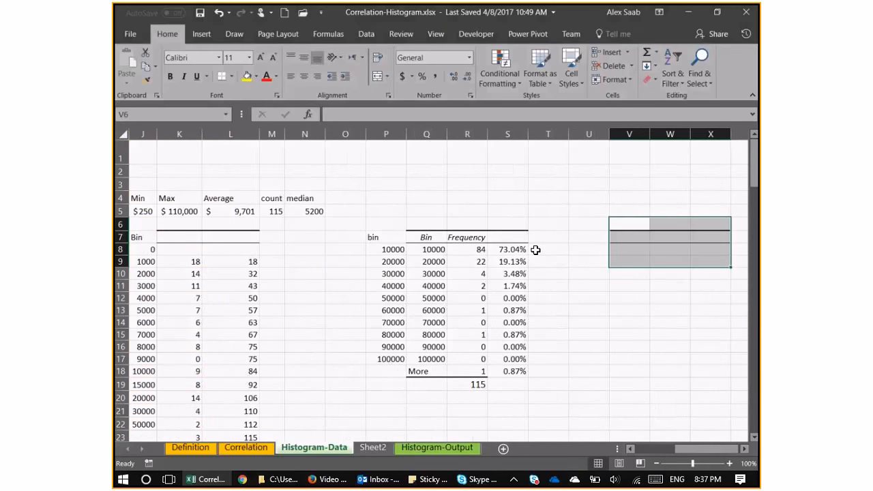
{"action": "left_click", "coordinate": [543, 252]}
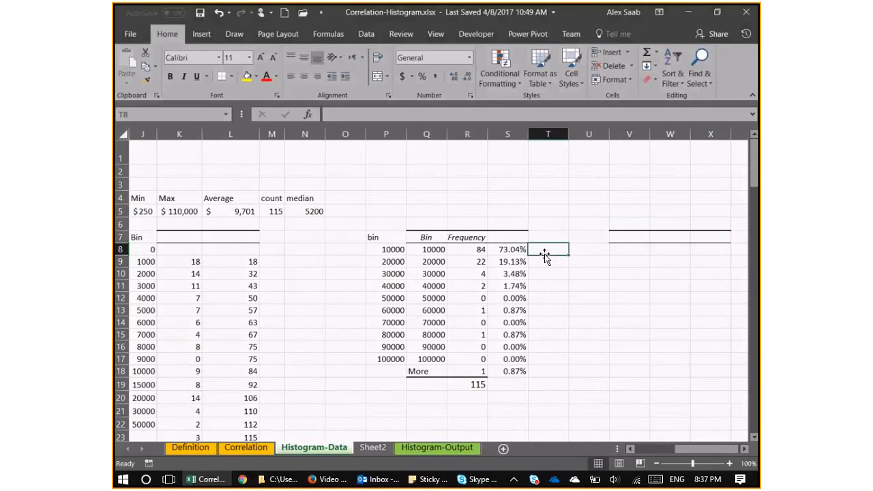
{"action": "left_click", "coordinate": [547, 240]}
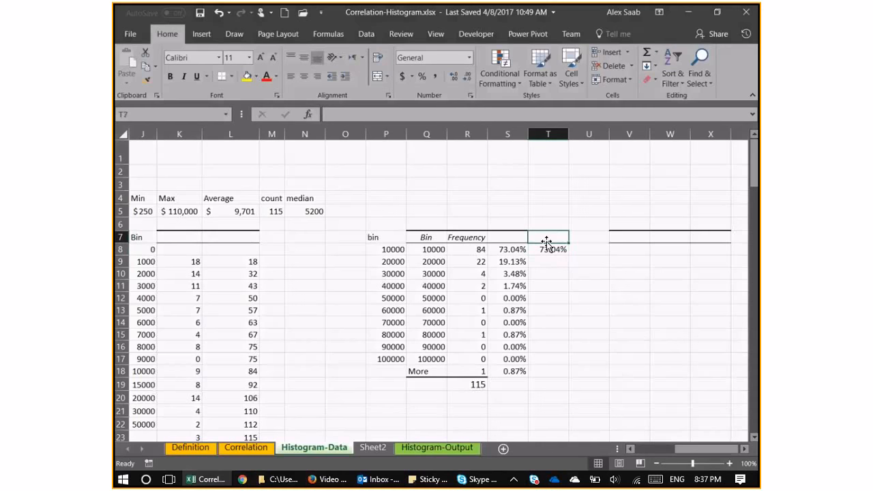
{"action": "type", "text": "Cumulative %"}
{"action": "key", "text": "Return"}
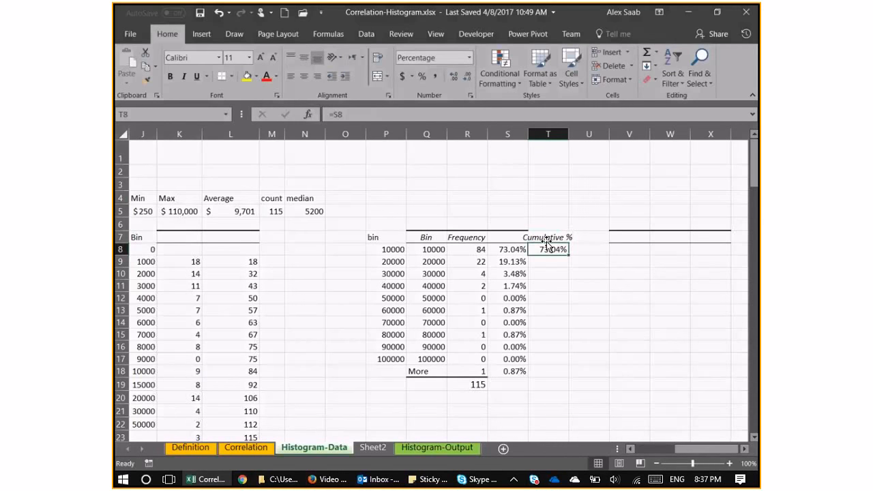
{"action": "left_click", "coordinate": [507, 237]}
{"action": "type", "text": "%"}
Enter the running total =S9+T8 in T9 and fill it down to T18.
{"action": "left_click", "coordinate": [551, 252]}
{"action": "left_click", "coordinate": [552, 258]}
{"action": "type", "text": "="}
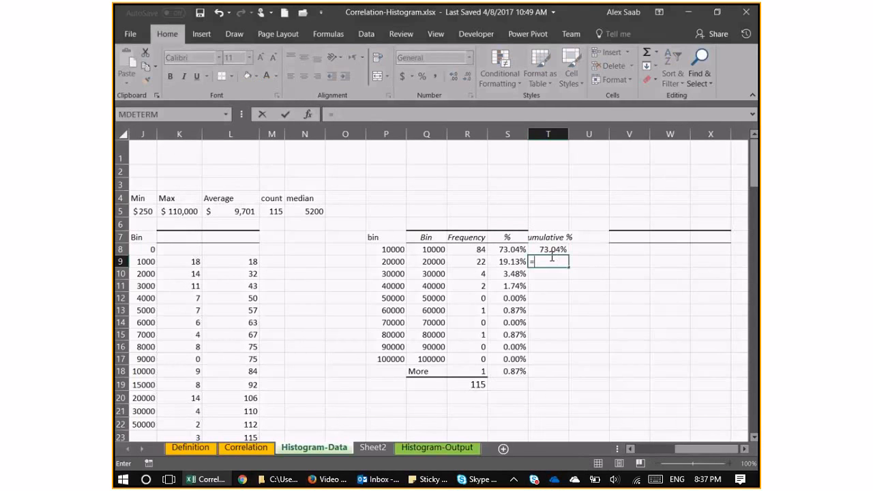
{"action": "left_click", "coordinate": [508, 262]}
{"action": "type", "text": "+"}
{"action": "left_click", "coordinate": [565, 249]}
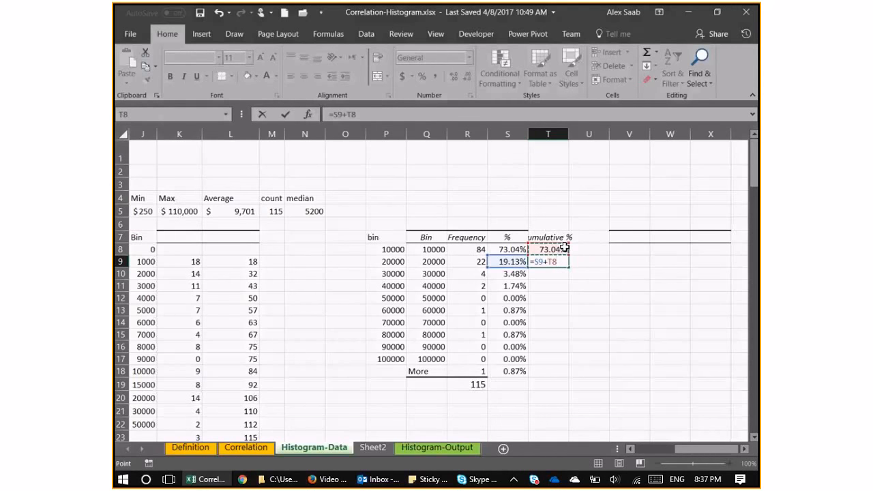
{"action": "key", "text": "ctrl+Return"}
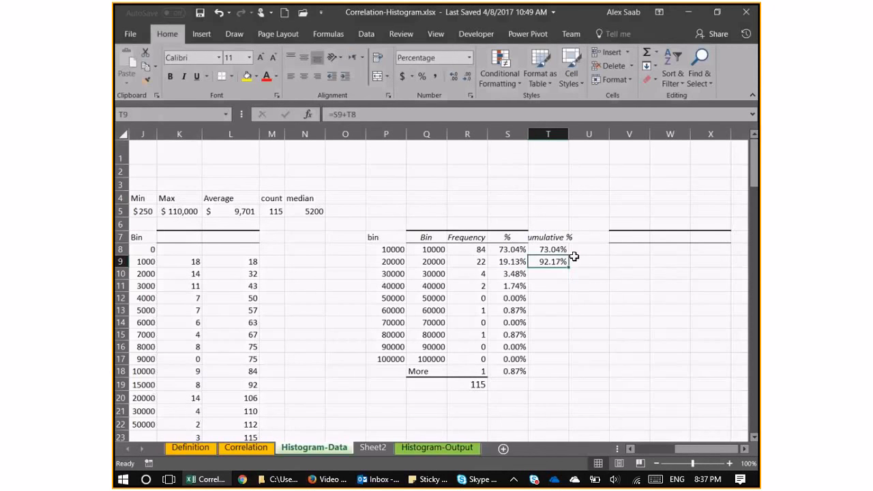
{"action": "left_click_drag", "start_coordinate": [568, 267], "coordinate": [561, 370]}
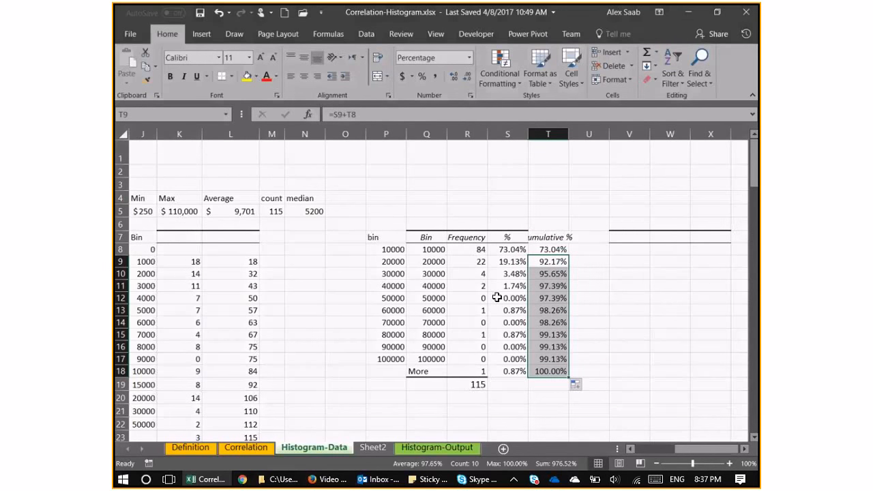
{"action": "left_click", "coordinate": [496, 297]}
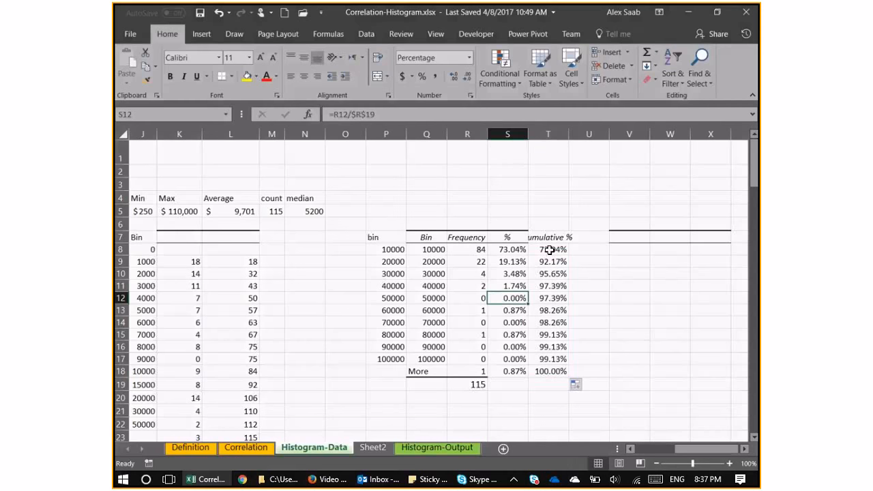
{"action": "left_click", "coordinate": [550, 250]}
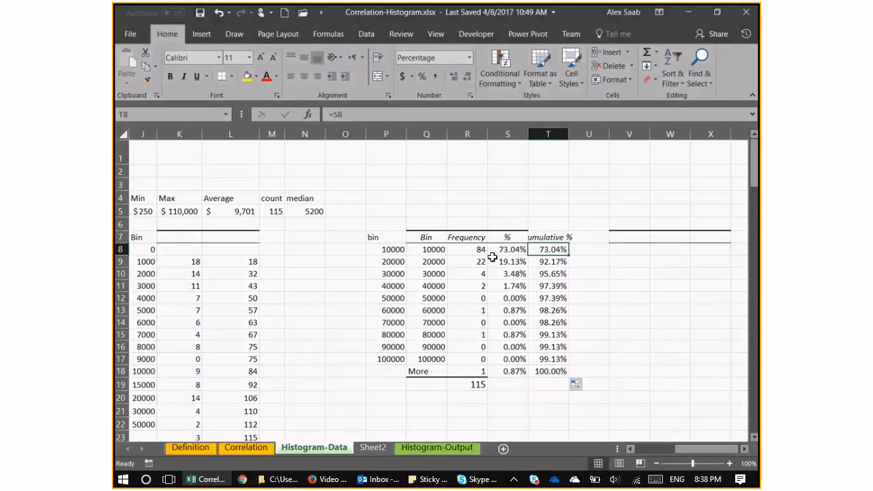
{"action": "left_click", "coordinate": [432, 250]}
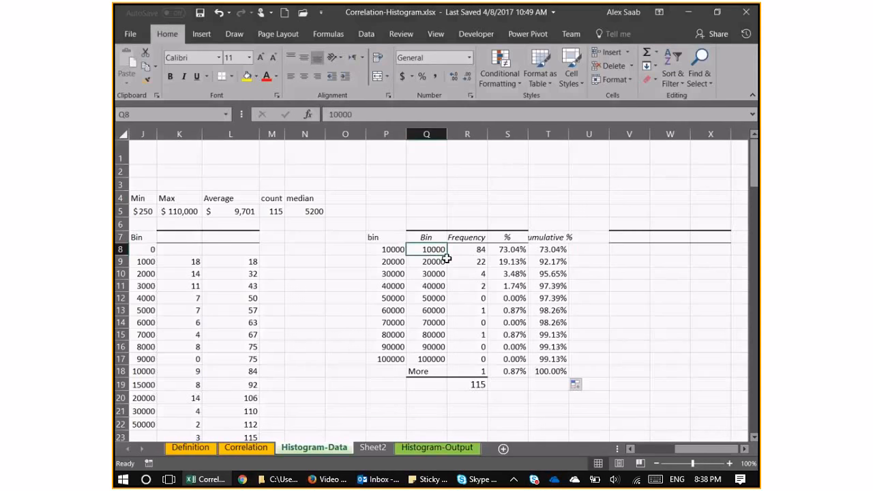
{"action": "scroll", "coordinate": [447, 256], "scroll_direction": "down", "scroll_amount": 1}
{"action": "scroll", "coordinate": [477, 300], "scroll_direction": "down", "scroll_amount": 1}
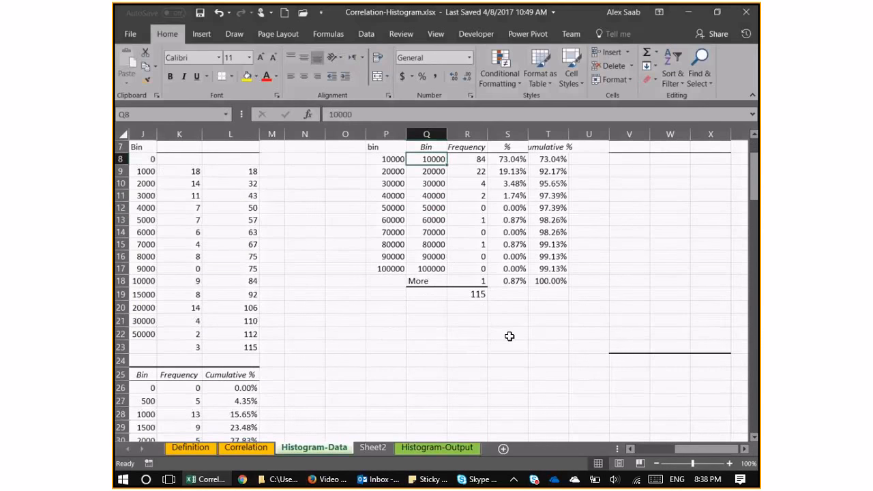
{"action": "scroll", "coordinate": [565, 331], "scroll_direction": "up", "scroll_amount": 2}
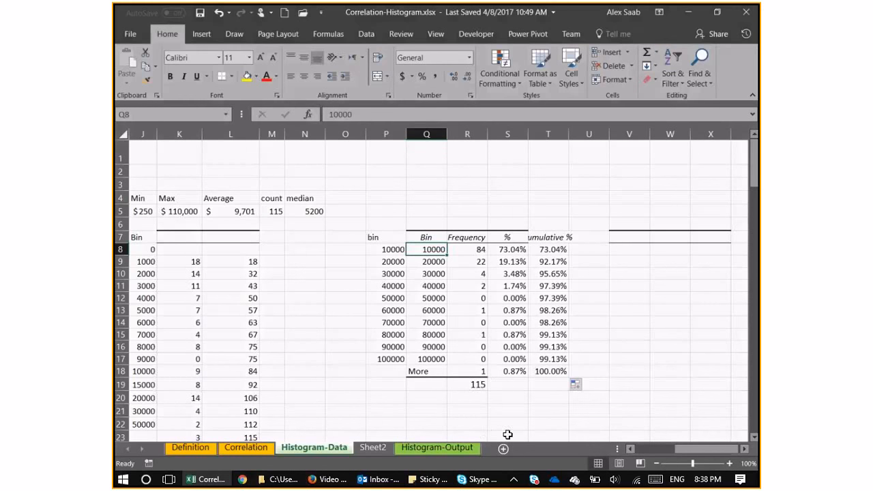
Examine the manual frequency table's bins in column J and its counts and running totals in columns K and L.
{"action": "left_click", "coordinate": [629, 450]}
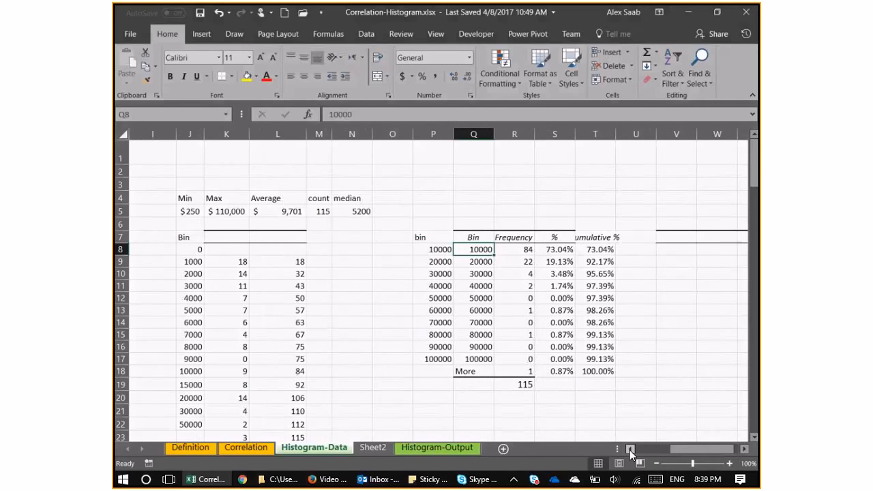
{"action": "double_click", "coordinate": [629, 450]}
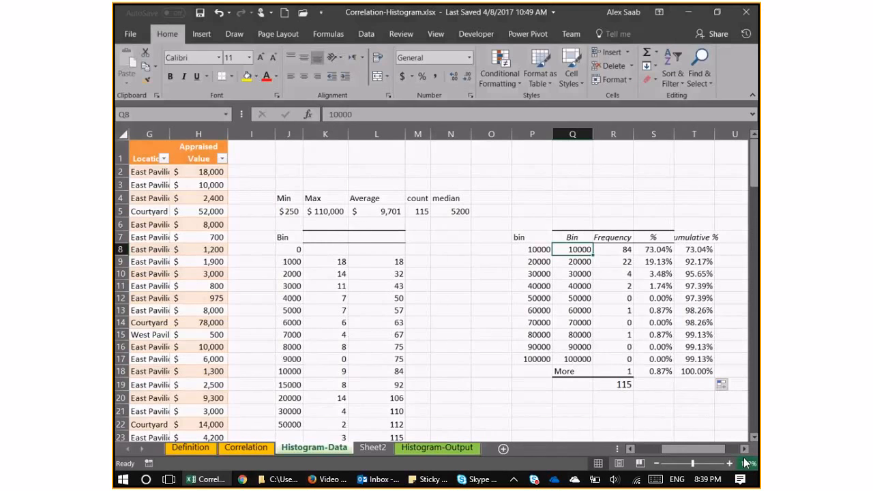
{"action": "left_click_drag", "start_coordinate": [339, 263], "coordinate": [394, 261]}
{"action": "left_click", "coordinate": [337, 264]}
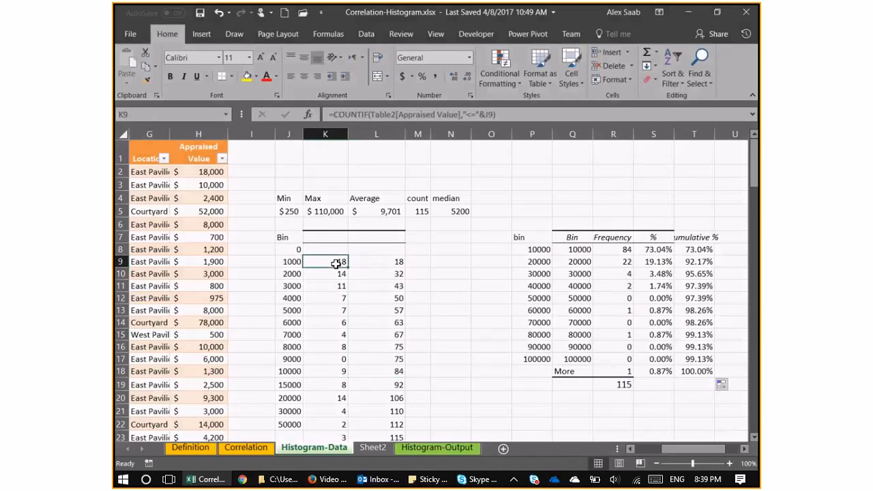
{"action": "left_click_drag", "start_coordinate": [336, 264], "coordinate": [380, 368]}
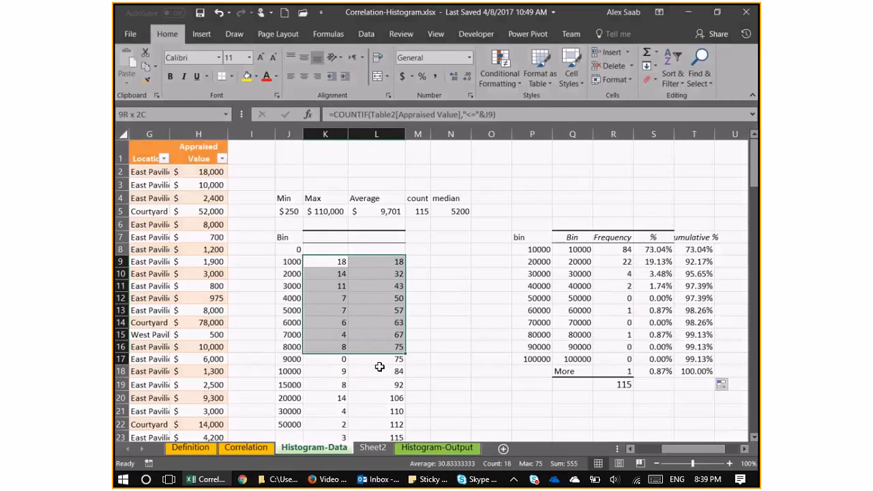
{"action": "left_click_drag", "start_coordinate": [380, 367], "coordinate": [334, 263]}
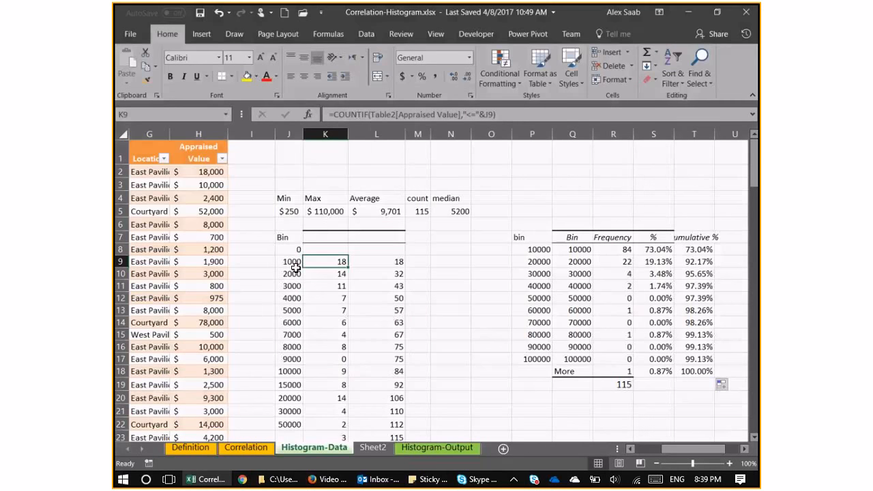
{"action": "left_click", "coordinate": [296, 261]}
{"action": "left_click_drag", "start_coordinate": [292, 248], "coordinate": [293, 371]}
Inspect the COUNTIF formulas in K9 and K10 and the running-total formula in L9.
{"action": "left_click", "coordinate": [328, 265]}
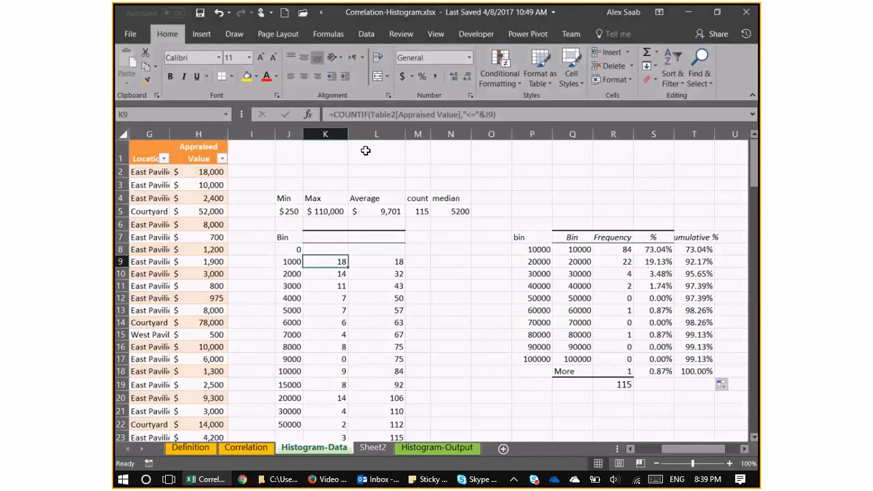
{"action": "left_click", "coordinate": [392, 115]}
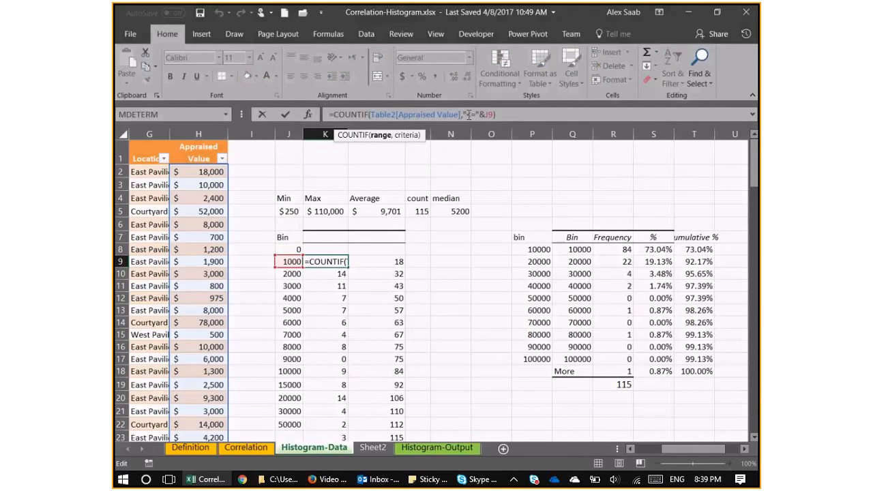
{"action": "key", "text": "Return"}
{"action": "left_click", "coordinate": [444, 114]}
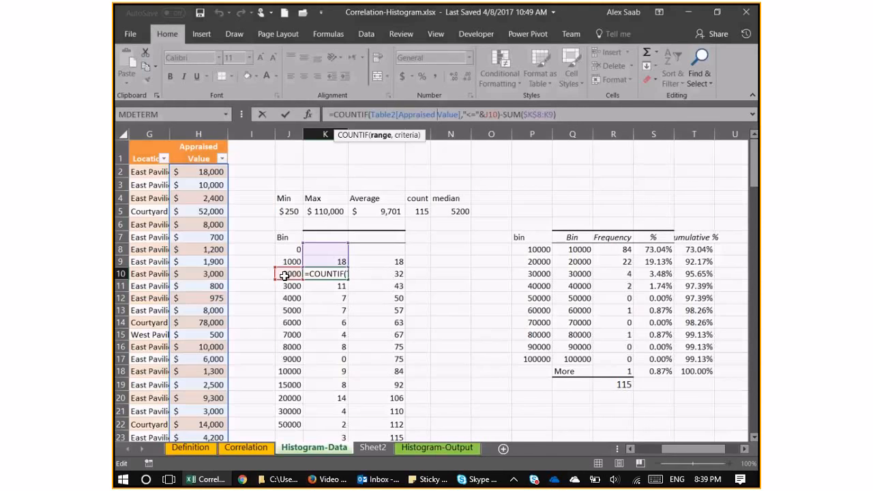
{"action": "key", "text": "ctrl+Return"}
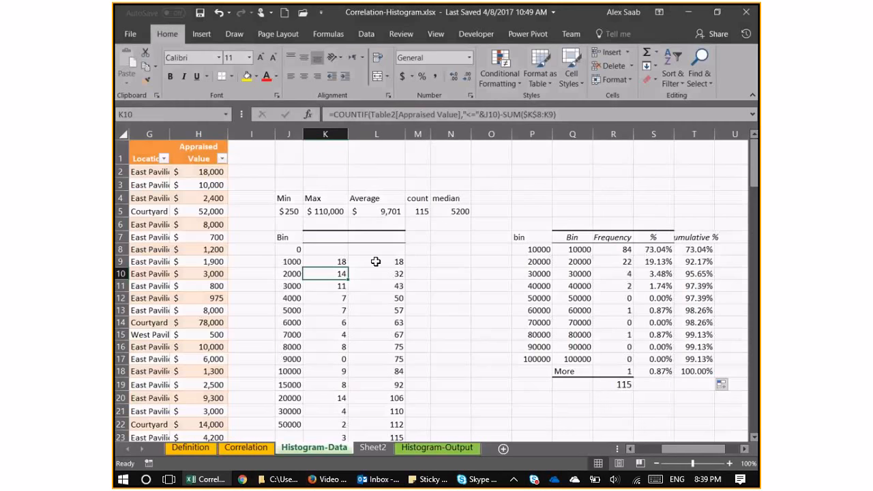
{"action": "left_click_drag", "start_coordinate": [376, 261], "coordinate": [389, 428]}
{"action": "left_click", "coordinate": [312, 271]}
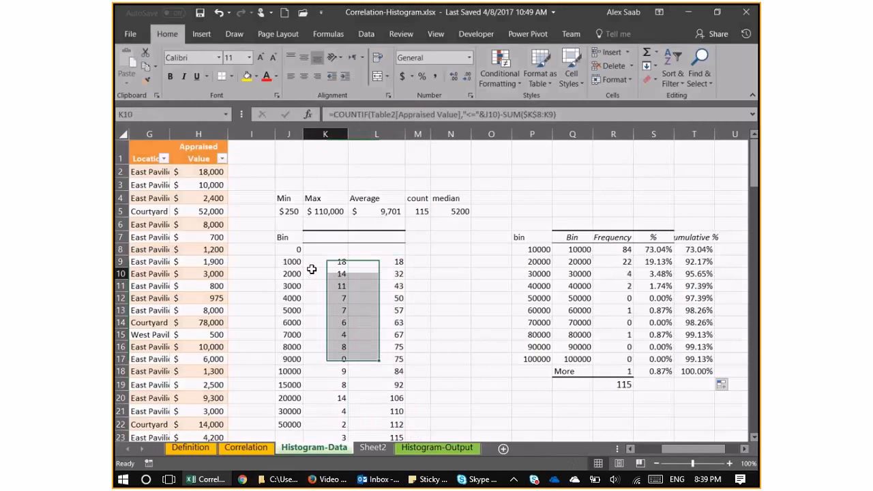
{"action": "left_click", "coordinate": [323, 249]}
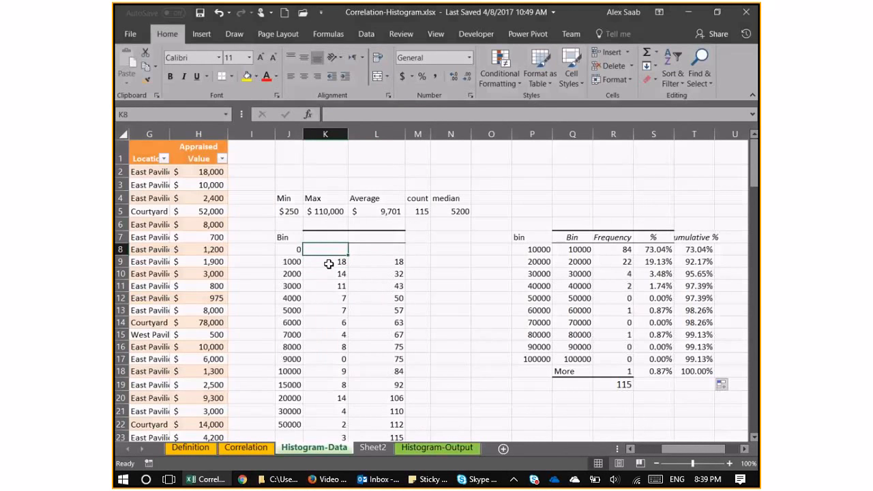
{"action": "left_click", "coordinate": [377, 264]}
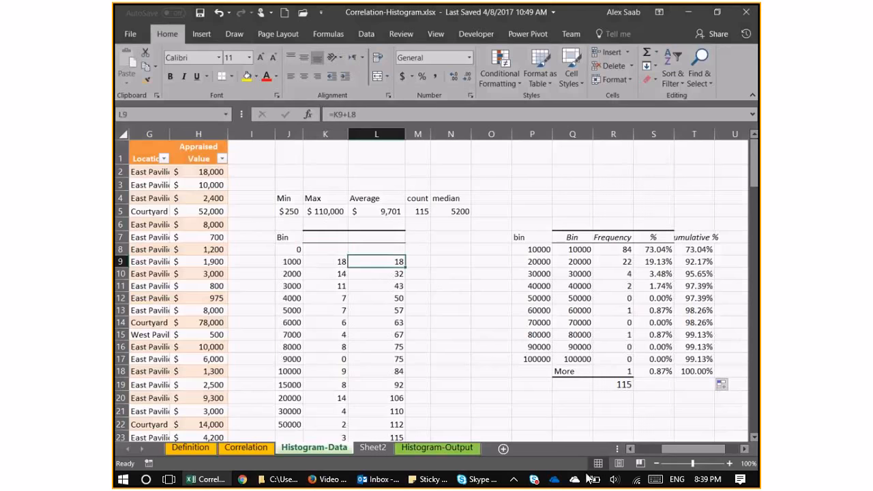
Enter the heading "bin" in V7 with 1000 and 2000 below it, and fill the series down to 15000 in V22.
{"action": "left_click", "coordinate": [744, 448]}
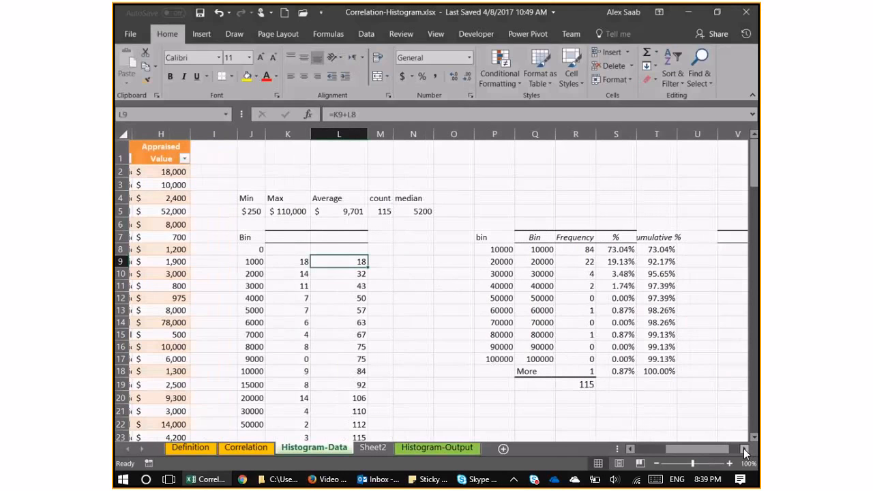
{"action": "left_click", "coordinate": [743, 448]}
{"action": "left_click", "coordinate": [744, 448]}
{"action": "left_click", "coordinate": [498, 251]}
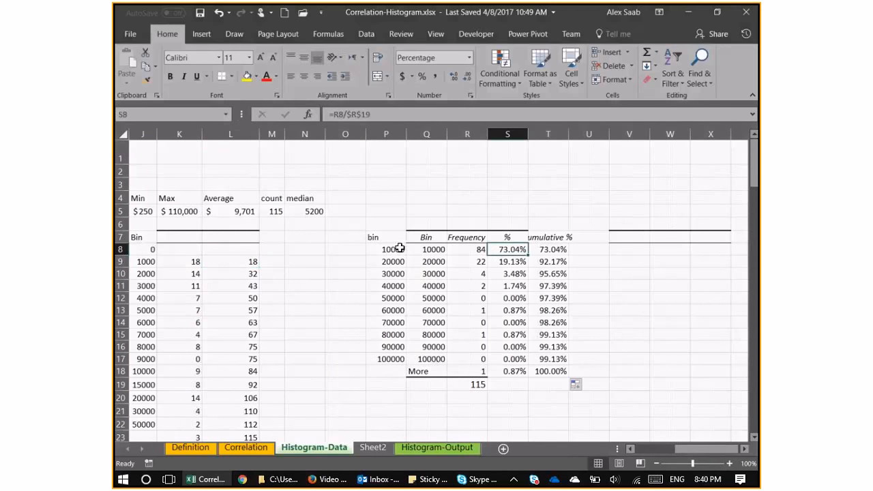
{"action": "left_click", "coordinate": [633, 238]}
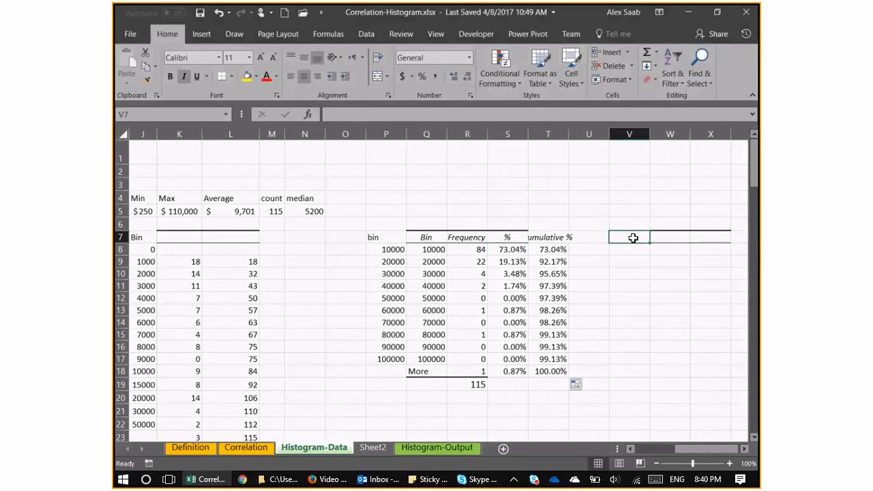
{"action": "type", "text": "bin"}
{"action": "key", "text": "Return"}
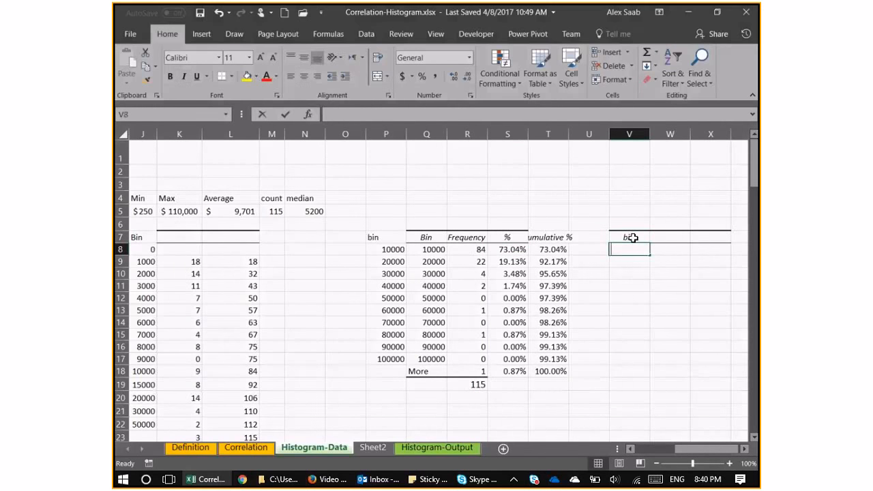
{"action": "type", "text": "1000"}
{"action": "key", "text": "Return"}
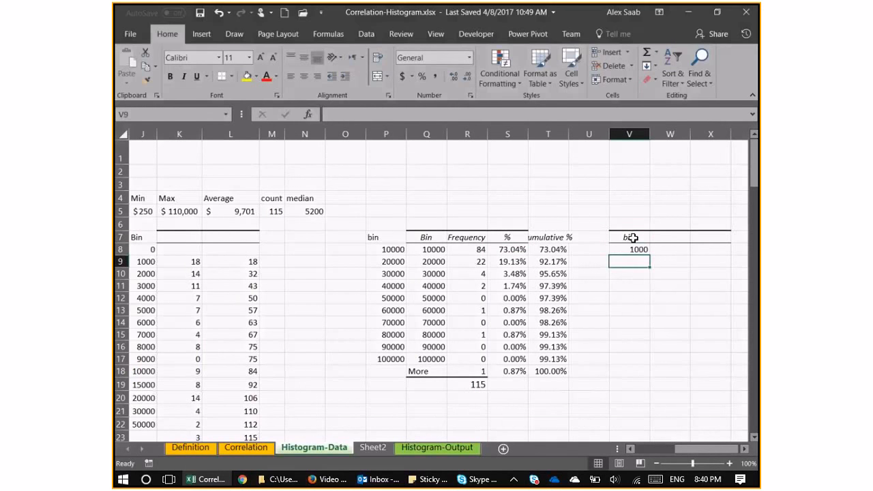
{"action": "type", "text": "20000"}
{"action": "key", "text": "Return"}
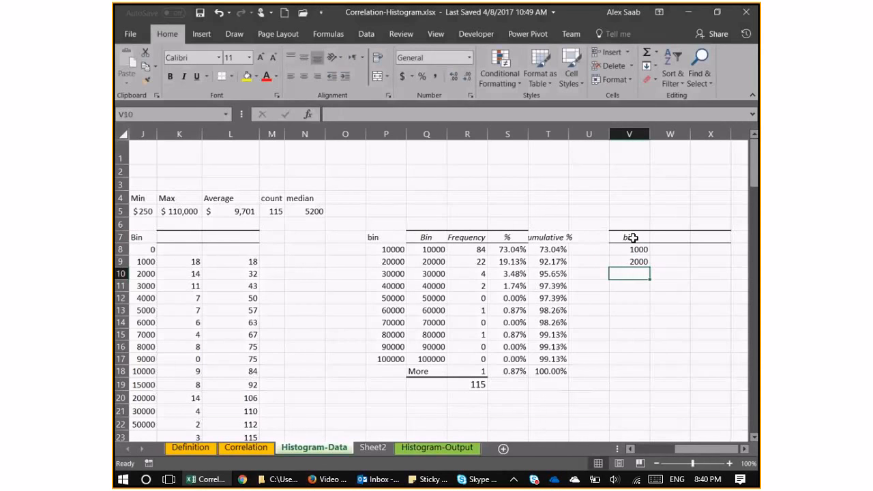
{"action": "left_click_drag", "start_coordinate": [637, 251], "coordinate": [639, 347]}
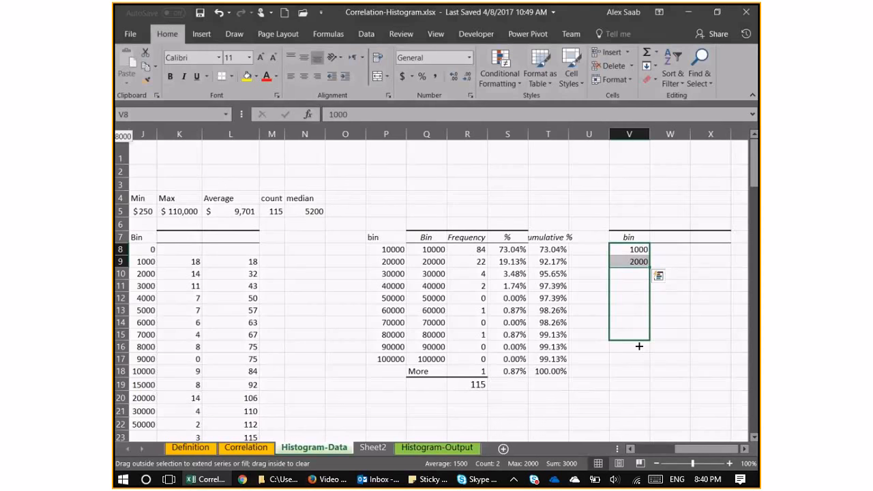
{"action": "left_click_drag", "start_coordinate": [639, 346], "coordinate": [639, 424]}
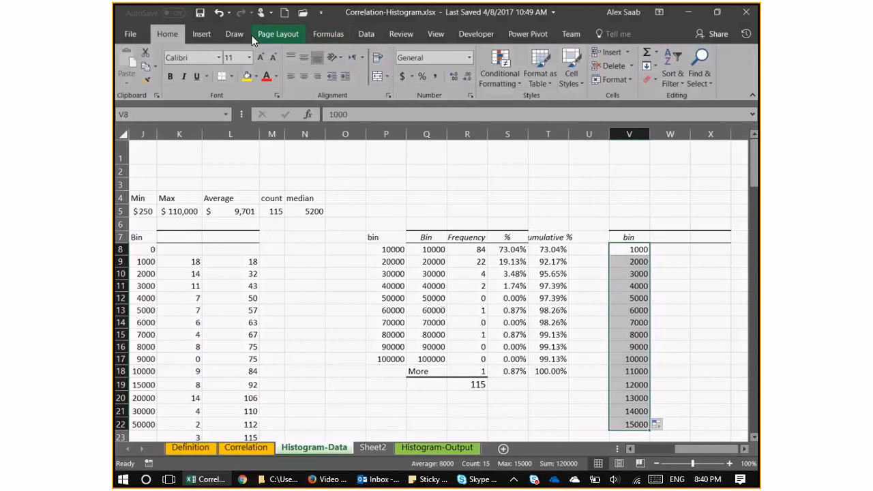
Start the Histogram tool of Data Analysis and set its bin range to $V$8:$V$22.
{"action": "left_click", "coordinate": [367, 34]}
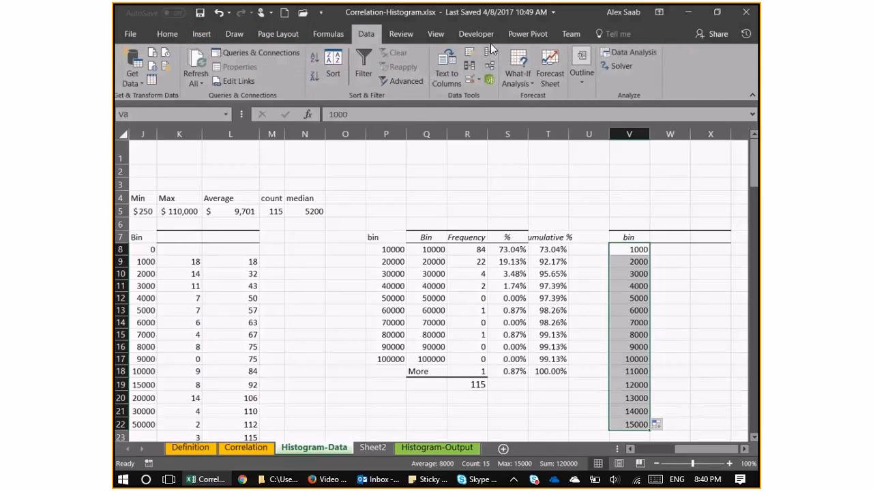
{"action": "left_click", "coordinate": [622, 52]}
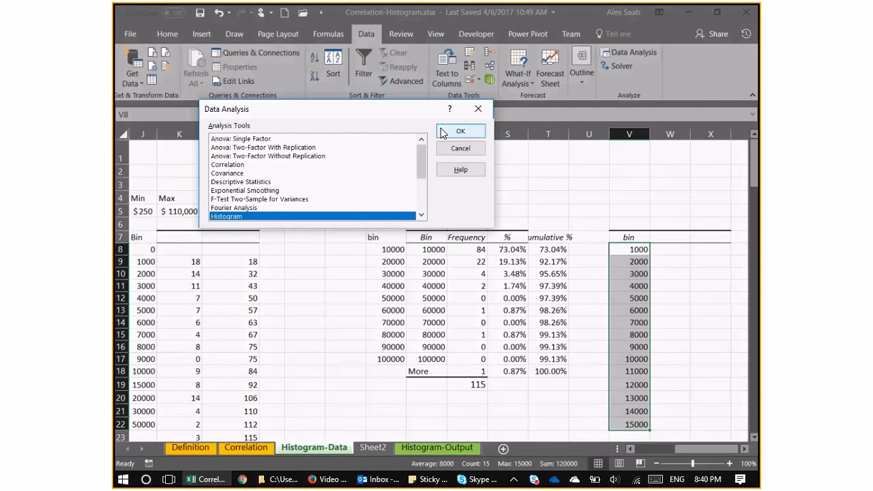
{"action": "left_click", "coordinate": [459, 131]}
{"action": "left_click", "coordinate": [359, 123]}
{"action": "key", "text": "BackSpace"}
{"action": "key", "text": "BackSpace"}
{"action": "key", "text": "BackSpace"}
{"action": "key", "text": "BackSpace"}
{"action": "key", "text": "BackSpace"}
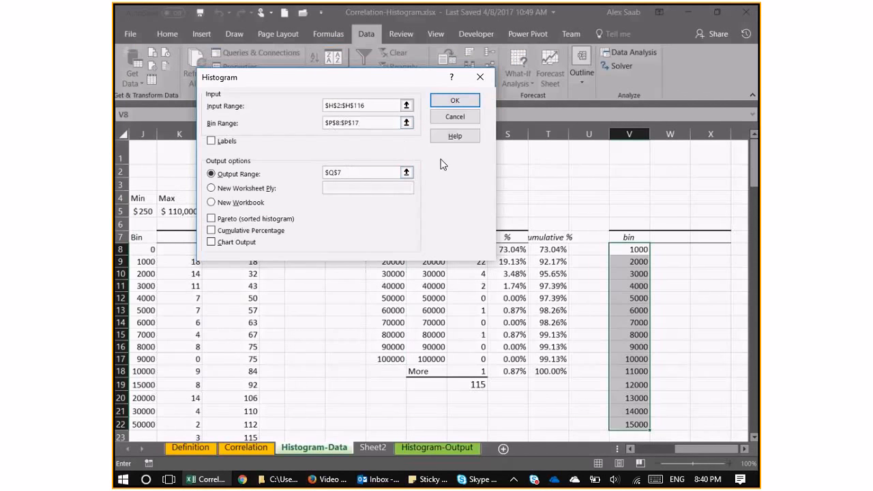
{"action": "key", "text": "BackSpace"}
{"action": "key", "text": "BackSpace"}
{"action": "key", "text": "BackSpace"}
{"action": "key", "text": "BackSpace"}
{"action": "key", "text": "BackSpace"}
{"action": "left_click_drag", "start_coordinate": [621, 250], "coordinate": [627, 426]}
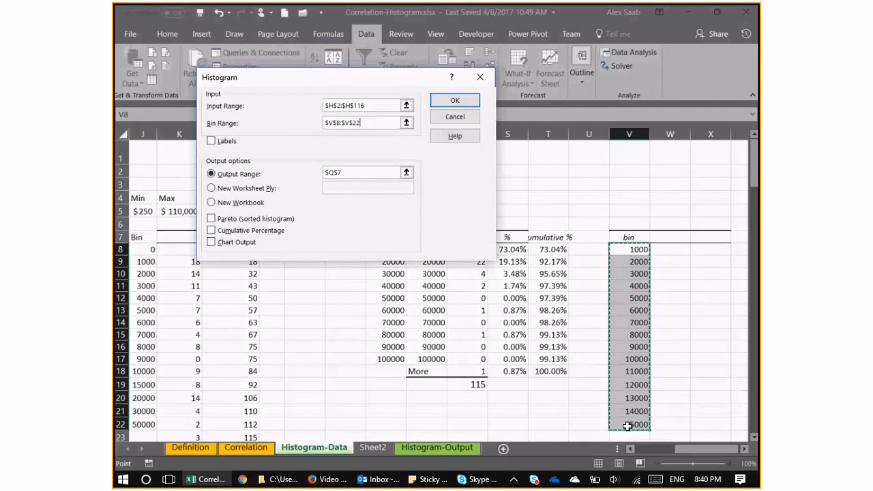
Set the histogram's output range to $W$7, enable Cumulative Percentage and Chart Output, and generate it.
{"action": "left_click", "coordinate": [356, 172]}
{"action": "left_click", "coordinate": [670, 237]}
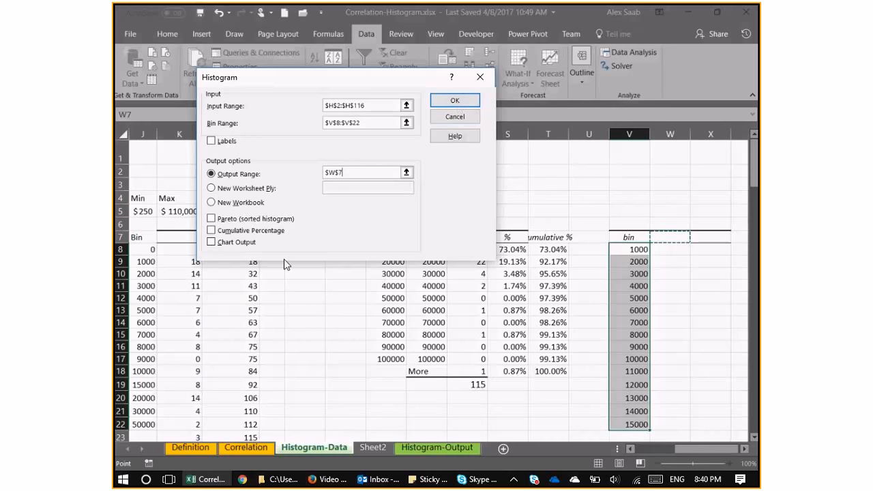
{"action": "left_click", "coordinate": [211, 230]}
{"action": "left_click", "coordinate": [210, 242]}
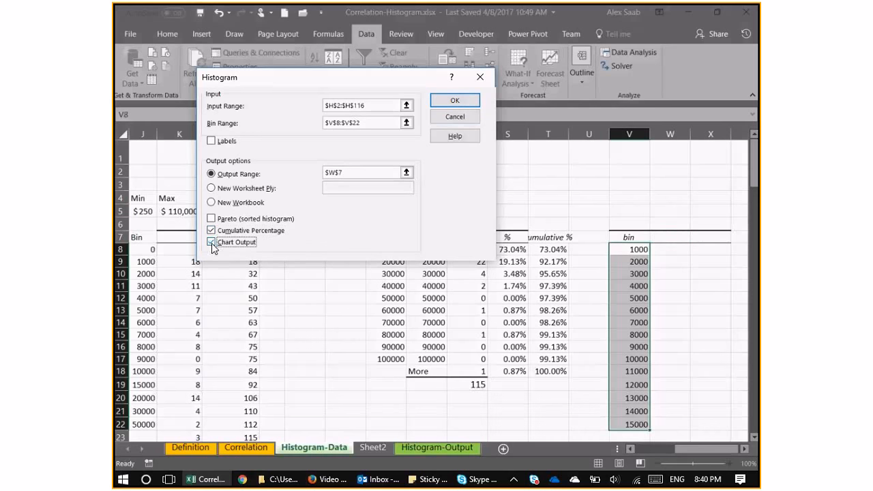
{"action": "left_click", "coordinate": [455, 103]}
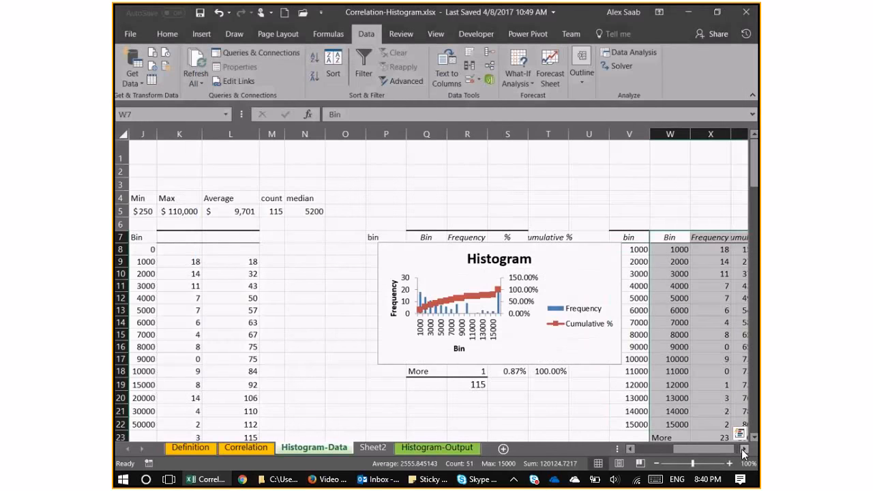
Move the new histogram chart off the tables to the empty area beside the output table, starting around column Z.
{"action": "left_click", "coordinate": [742, 449]}
{"action": "scroll", "coordinate": [456, 227], "scroll_direction": "down", "scroll_amount": 2}
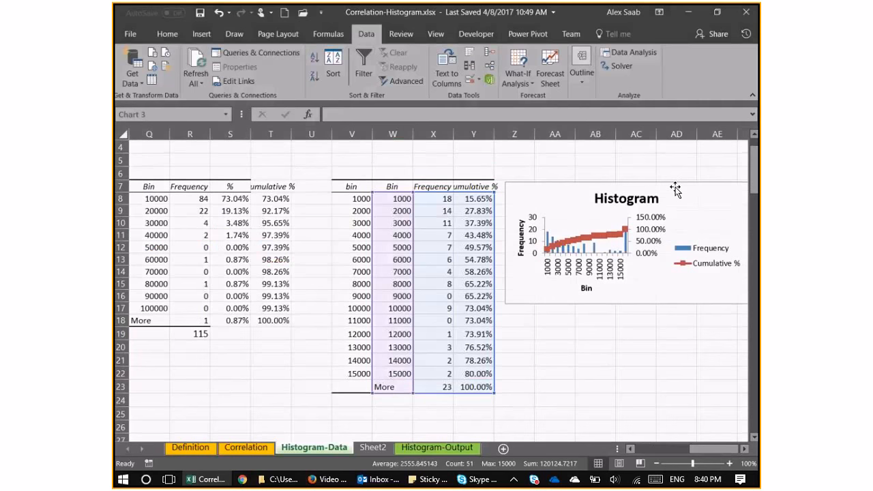
{"action": "left_click_drag", "start_coordinate": [675, 189], "coordinate": [711, 192]}
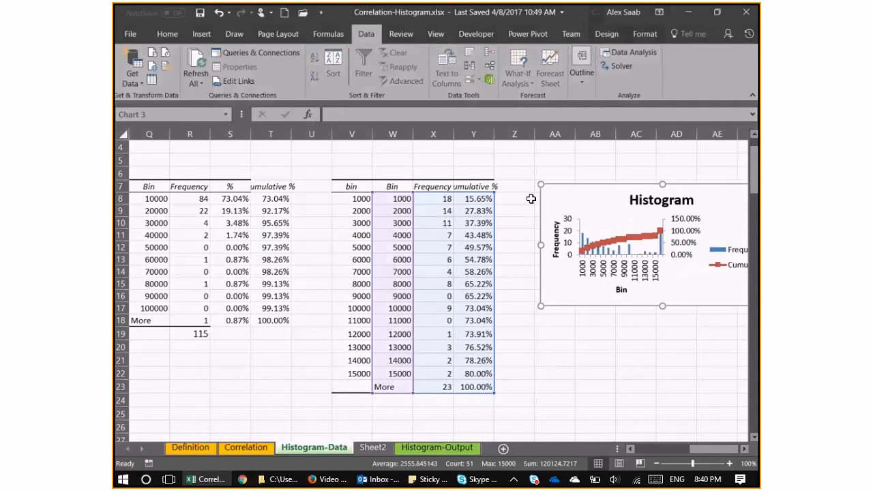
Select the frequencies in X8:X17 to check the combined count of the bins up to 10000.
{"action": "left_click", "coordinate": [436, 212]}
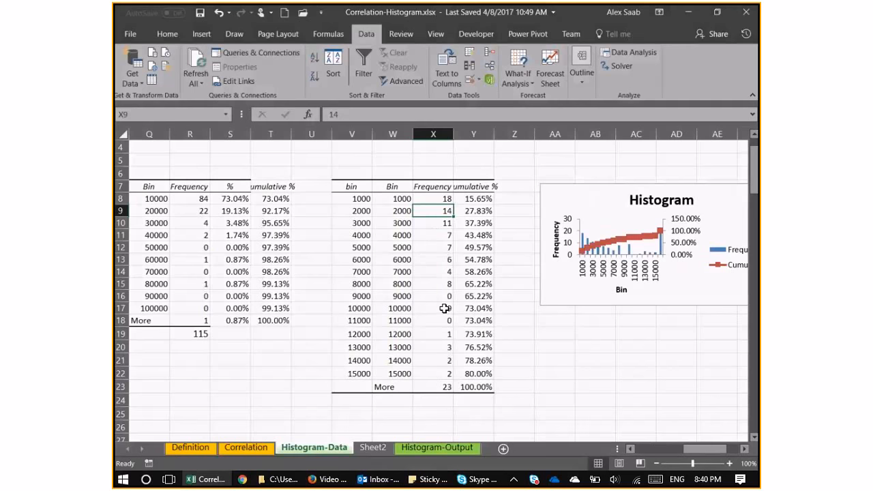
{"action": "left_click_drag", "start_coordinate": [444, 308], "coordinate": [442, 235]}
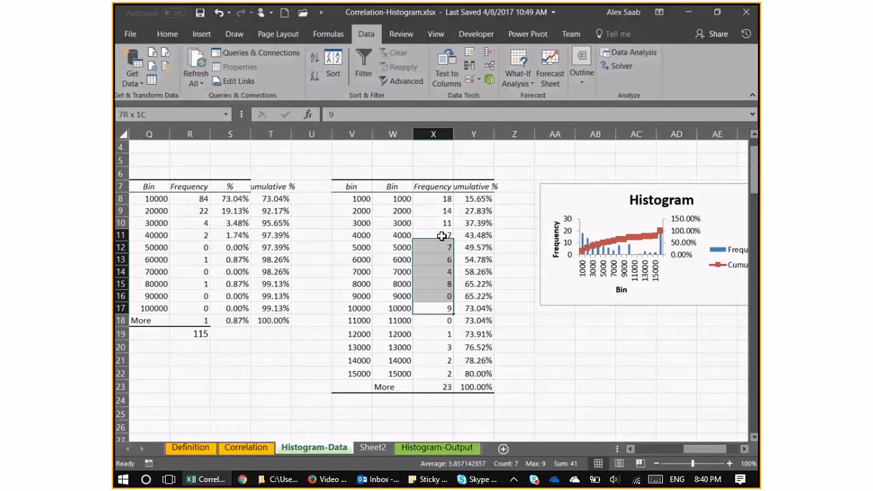
{"action": "left_click_drag", "start_coordinate": [441, 235], "coordinate": [418, 224]}
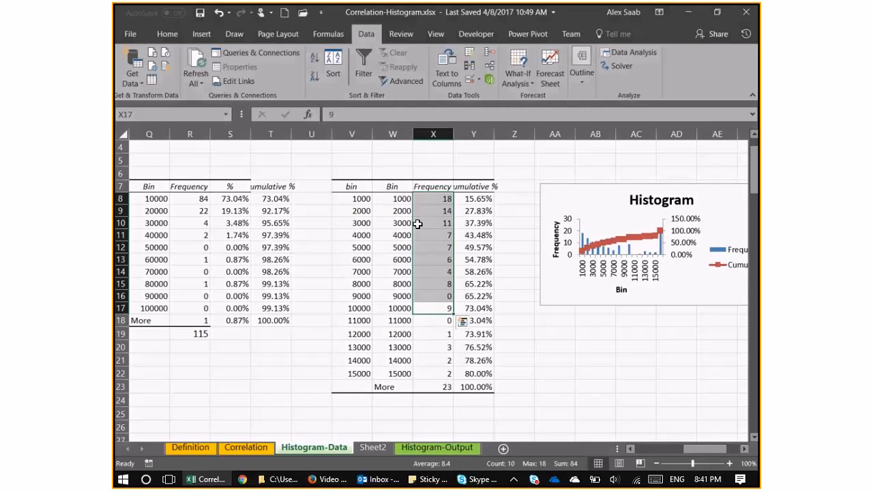
Enlarge the new histogram chart to about 3.7 inches high and 7 inches wide.
{"action": "left_click", "coordinate": [417, 224]}
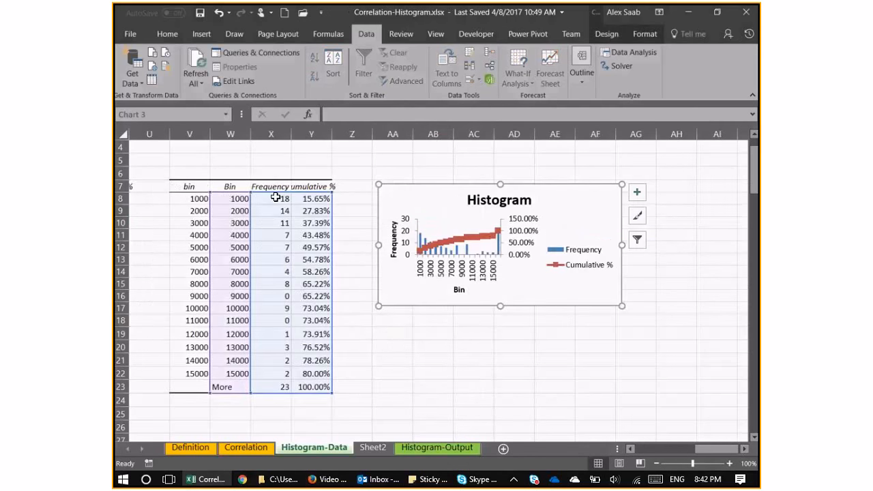
{"action": "left_click_drag", "start_coordinate": [621, 305], "coordinate": [732, 409]}
{"action": "left_click_drag", "start_coordinate": [379, 297], "coordinate": [305, 298]}
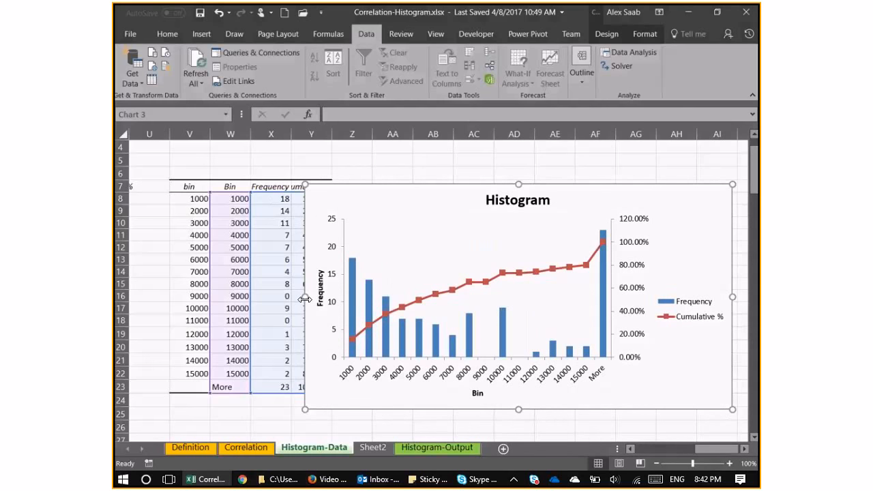
{"action": "left_click", "coordinate": [366, 376]}
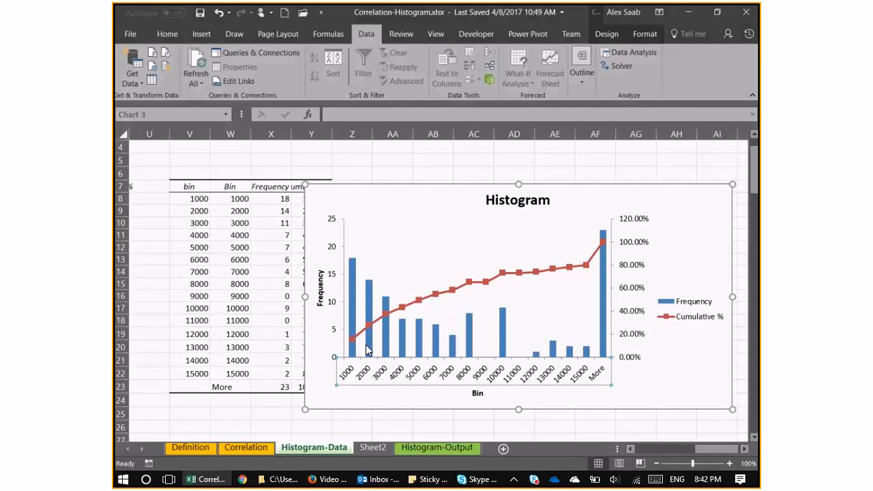
Set the cumulative percentage axis of the histogram to a maximum of 1.0 and a major unit of 0.25.
{"action": "scroll", "coordinate": [366, 349], "scroll_direction": "down", "scroll_amount": 1}
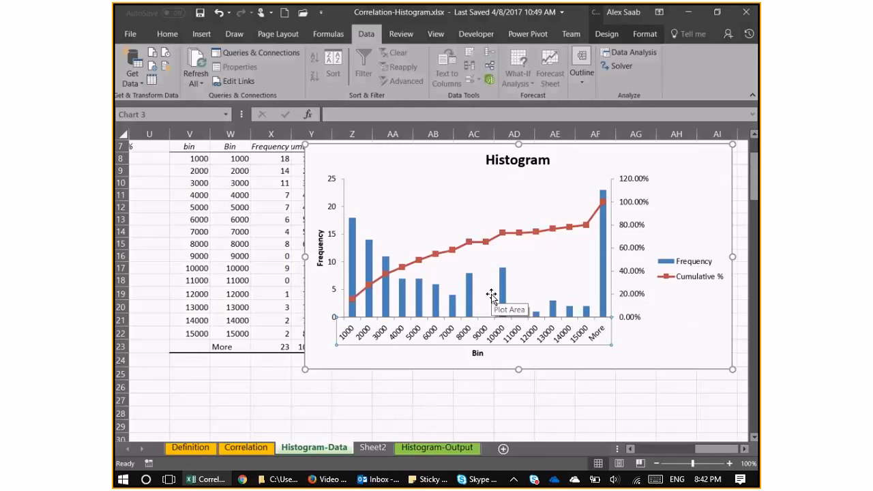
{"action": "right_click", "coordinate": [622, 272]}
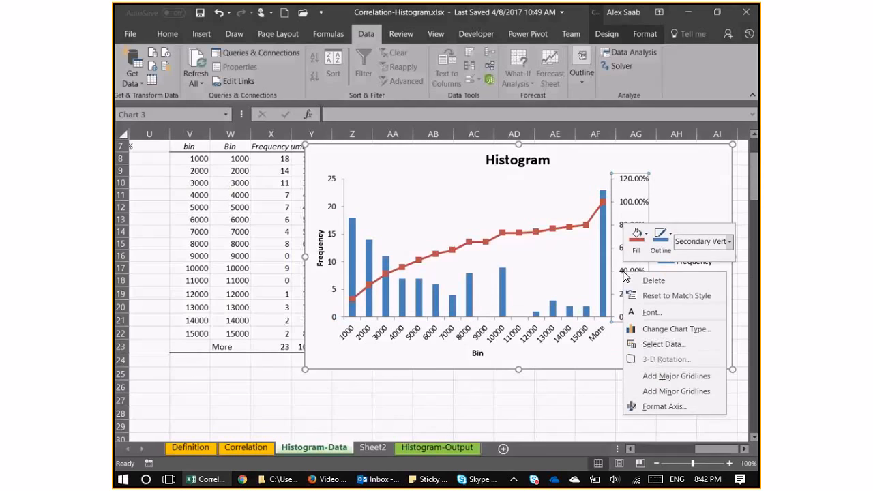
{"action": "left_click", "coordinate": [659, 410]}
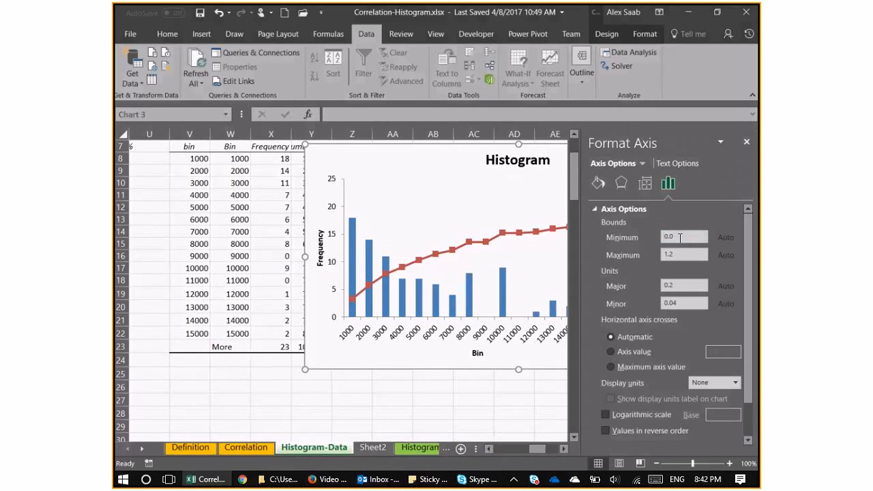
{"action": "left_click", "coordinate": [681, 255]}
{"action": "key", "text": "BackSpace"}
{"action": "left_click", "coordinate": [683, 287]}
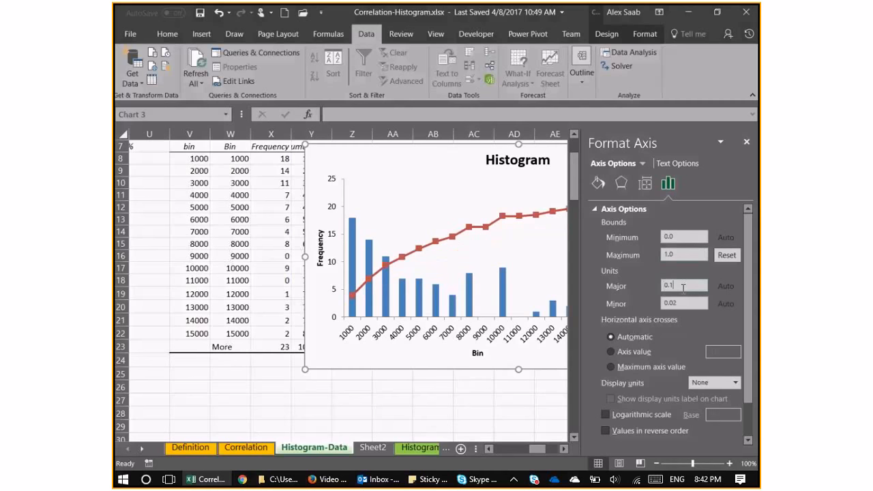
{"action": "left_click", "coordinate": [683, 287]}
{"action": "key", "text": "BackSpace"}
{"action": "type", "text": "25"}
{"action": "key", "text": "Return"}
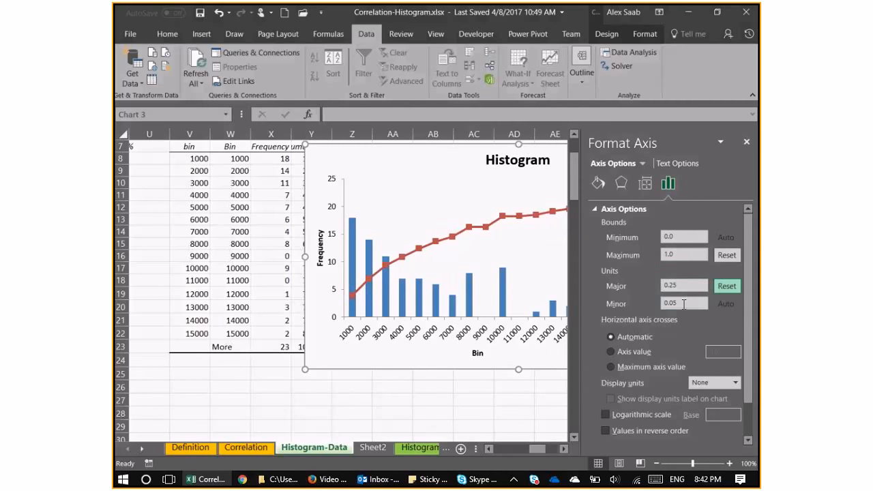
Format the secondary axis numbers as percentages with 0 decimal places and close the formatting pane.
{"action": "left_click_drag", "start_coordinate": [748, 337], "coordinate": [745, 395]}
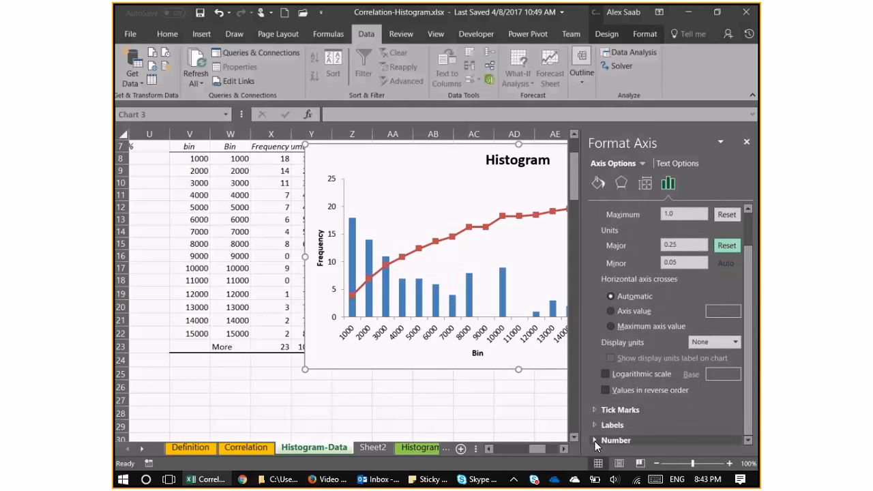
{"action": "left_click", "coordinate": [665, 440]}
{"action": "left_click_drag", "start_coordinate": [688, 394], "coordinate": [634, 395]}
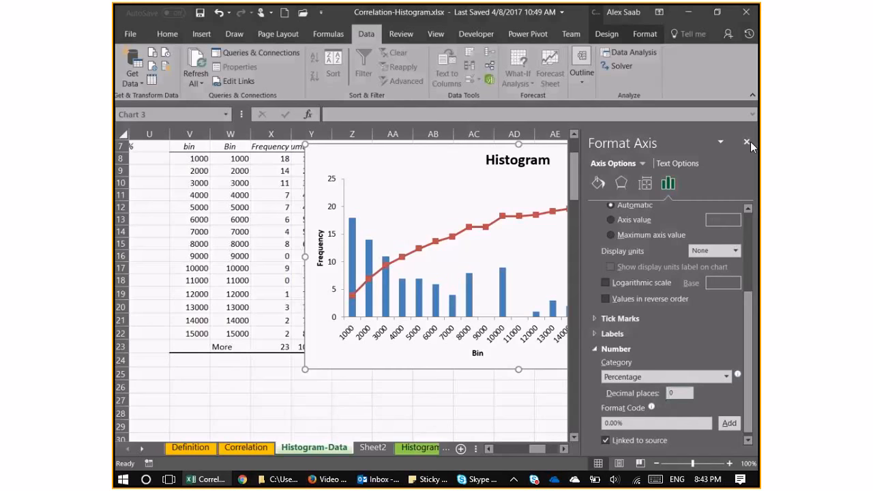
{"action": "type", "text": "0"}
{"action": "key", "text": "Return"}
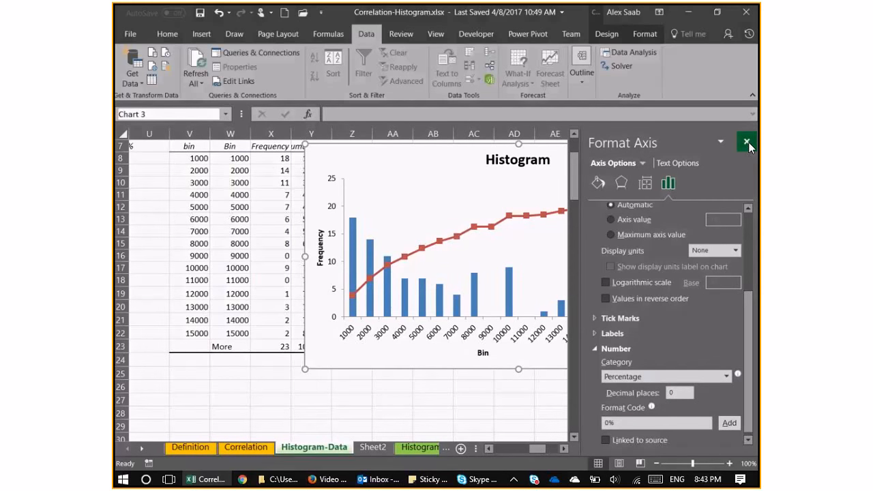
{"action": "left_click", "coordinate": [747, 142]}
Reopen the secondary vertical axis formatting and look through its options and the list of formattable chart elements.
{"action": "right_click", "coordinate": [596, 276]}
{"action": "key", "text": "Escape"}
{"action": "left_click", "coordinate": [637, 281]}
{"action": "right_click", "coordinate": [637, 281]}
{"action": "left_click", "coordinate": [672, 414]}
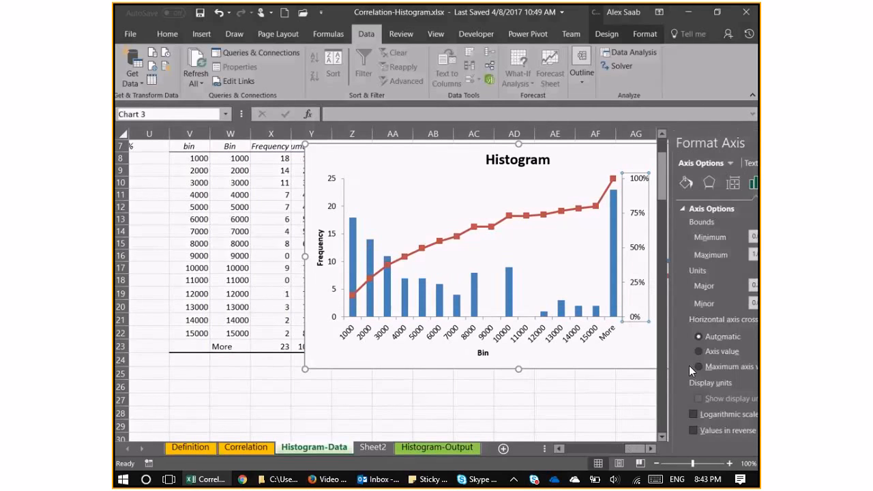
{"action": "left_click", "coordinate": [641, 164]}
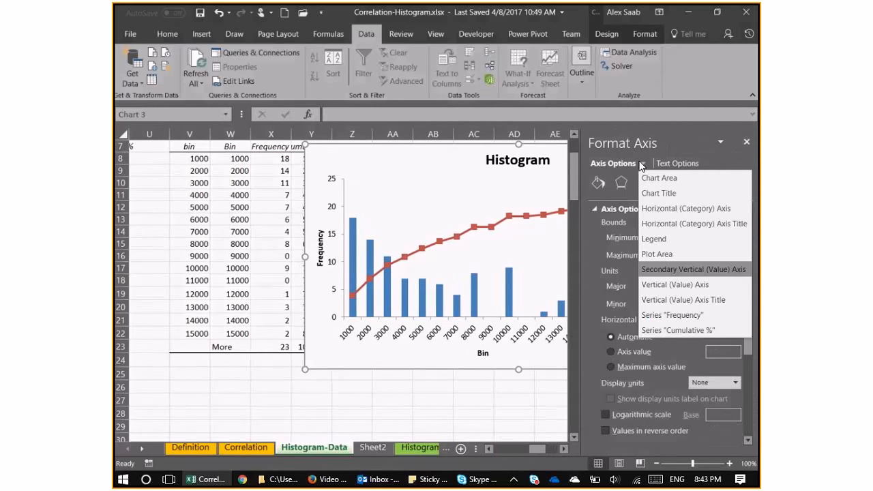
{"action": "mouse_move", "coordinate": [661, 148]}
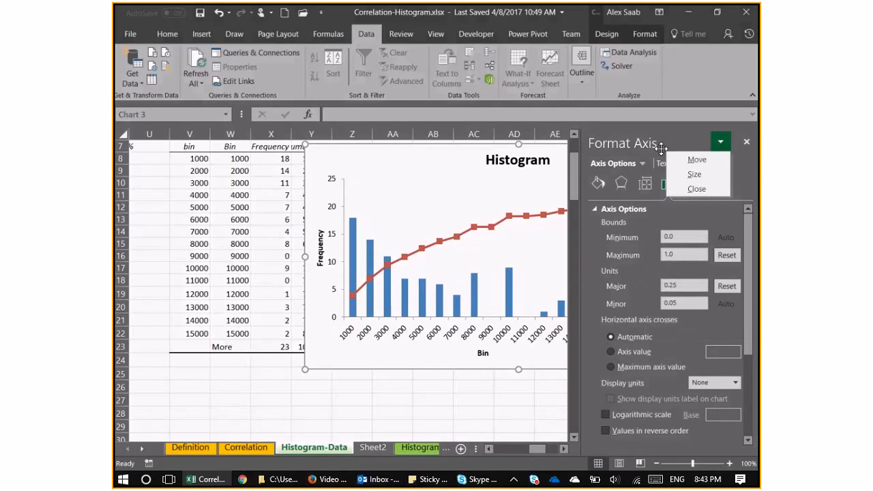
{"action": "left_click", "coordinate": [642, 164]}
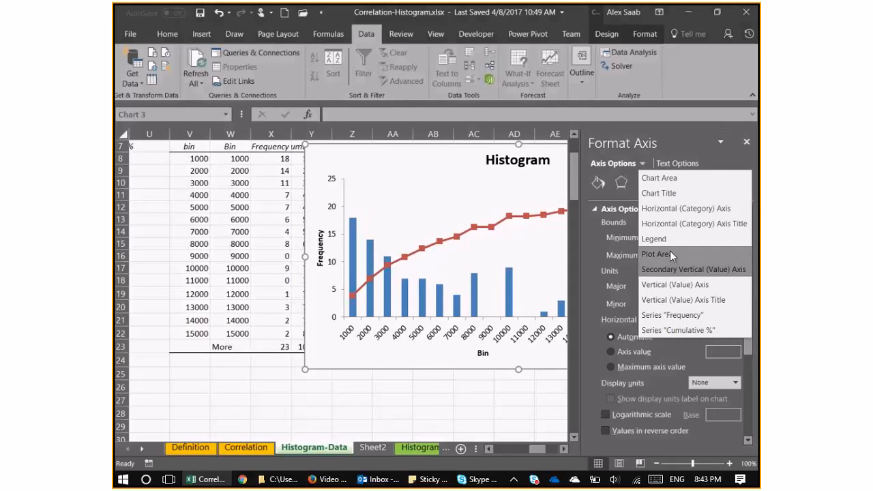
Examine the size, properties, fill and border settings of the chart area and close the formatting pane.
{"action": "left_click", "coordinate": [669, 178]}
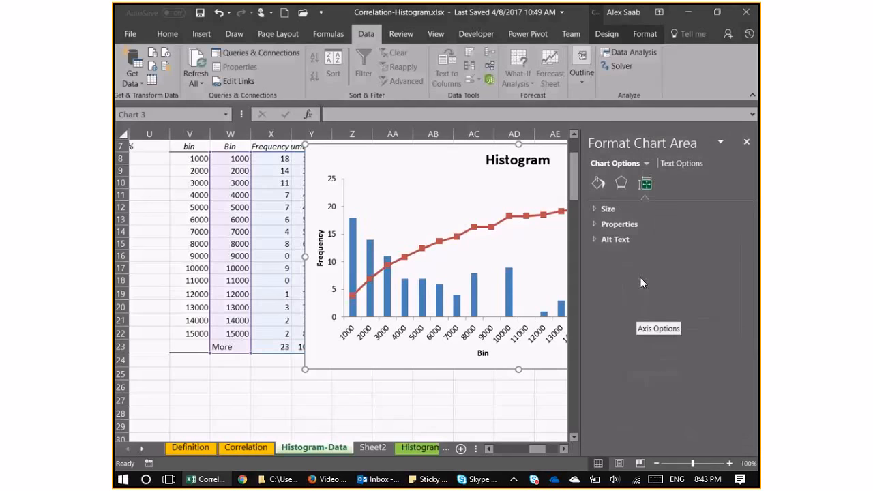
{"action": "left_click", "coordinate": [593, 208]}
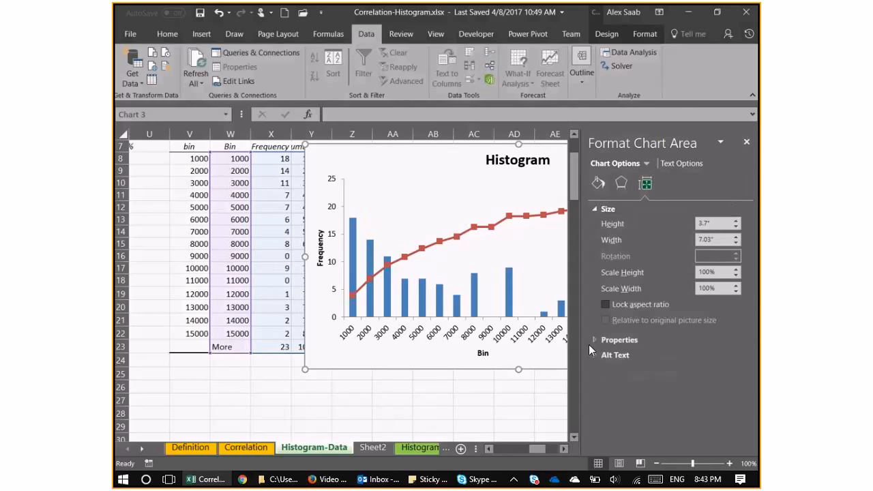
{"action": "left_click", "coordinate": [590, 343]}
{"action": "left_click", "coordinate": [600, 183]}
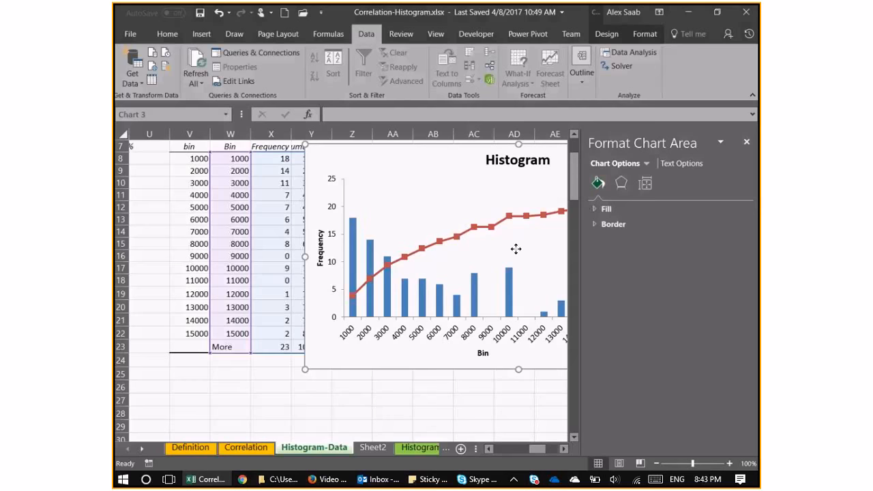
{"action": "left_click", "coordinate": [561, 451]}
{"action": "left_click", "coordinate": [553, 448]}
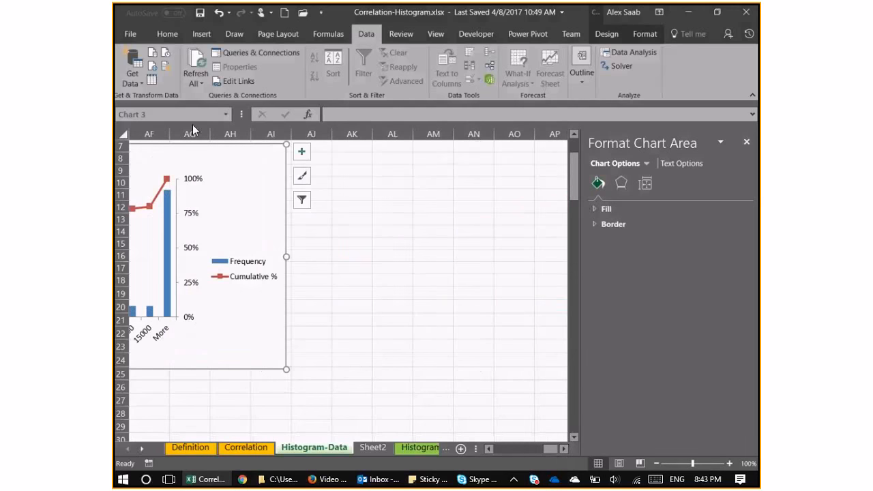
{"action": "left_click", "coordinate": [643, 34]}
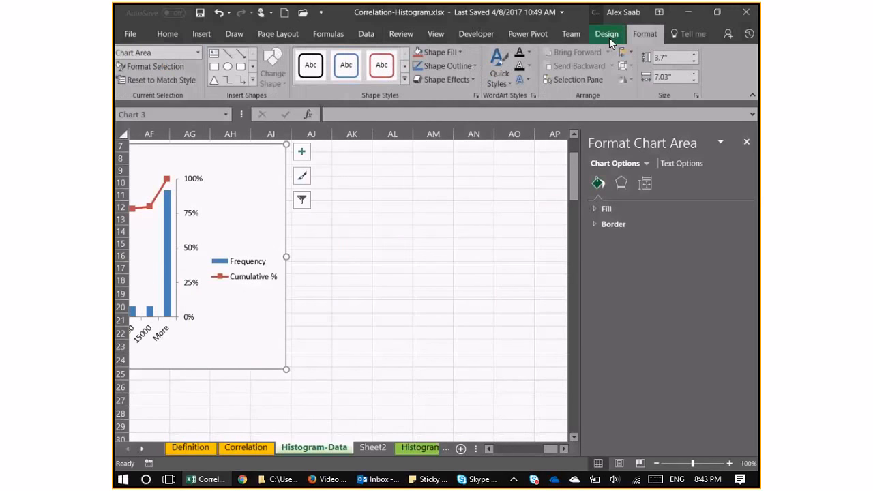
{"action": "left_click", "coordinate": [497, 449]}
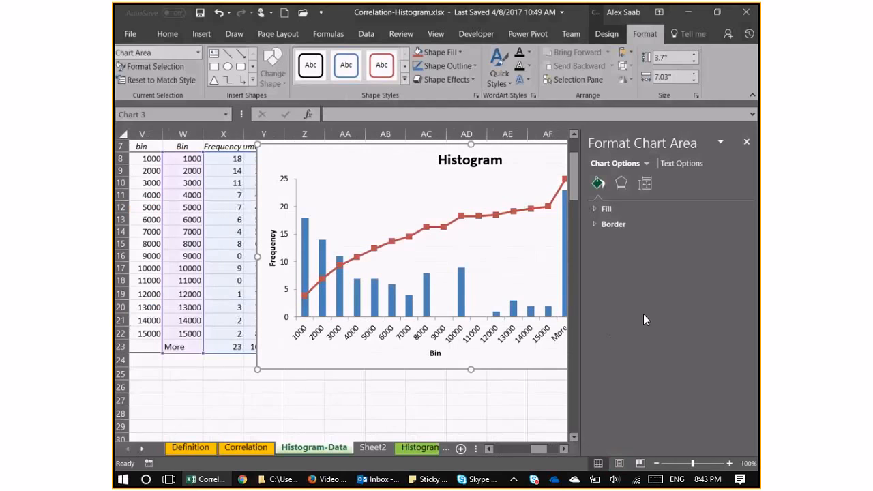
{"action": "left_click", "coordinate": [747, 143]}
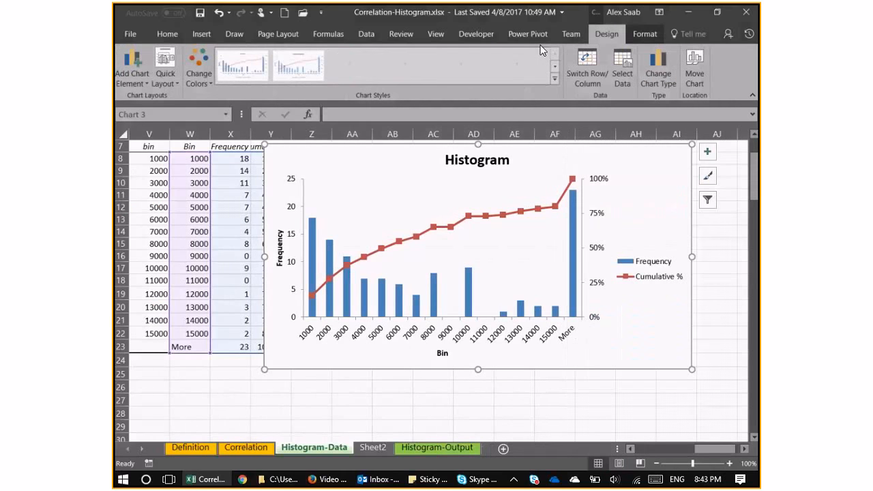
Turn on gridlines for the histogram chart and inspect the line and effects options of the major gridlines.
{"action": "left_click", "coordinate": [139, 77]}
{"action": "mouse_move", "coordinate": [146, 110]}
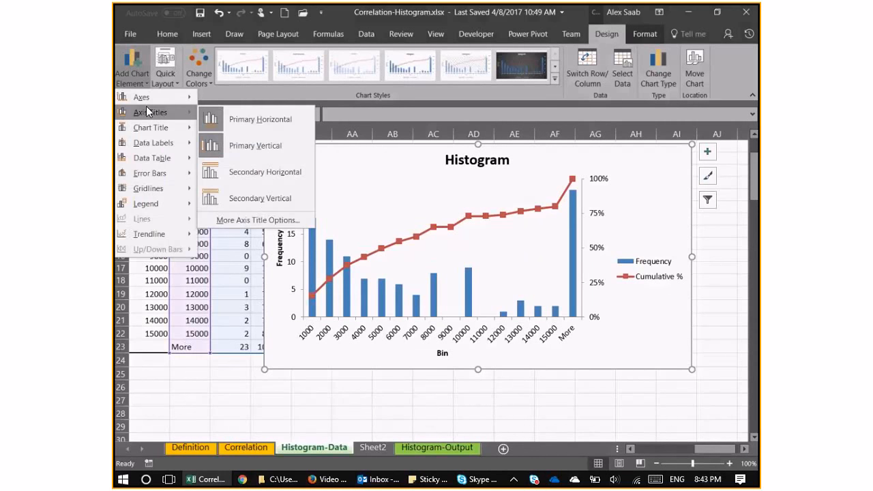
{"action": "left_click", "coordinate": [711, 156]}
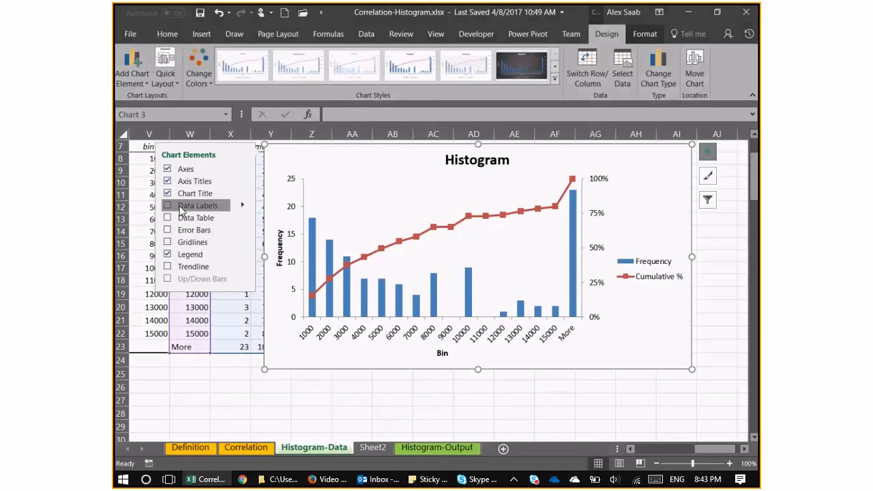
{"action": "left_click", "coordinate": [171, 242]}
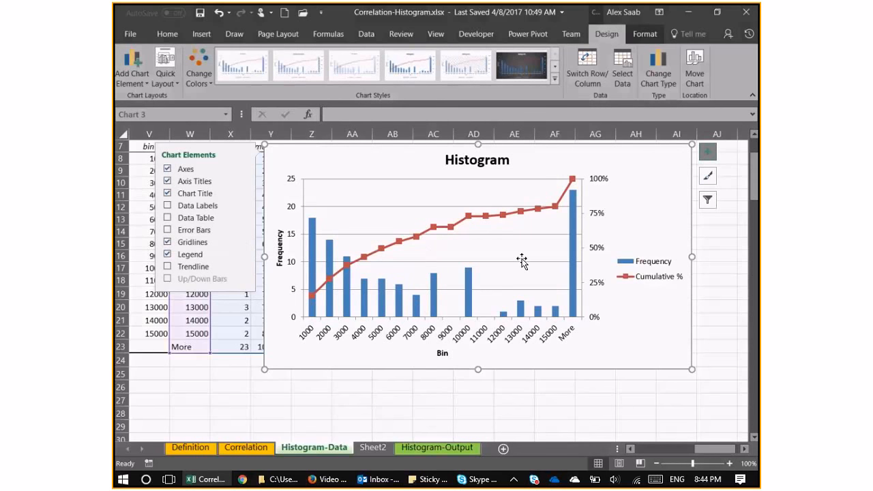
{"action": "right_click", "coordinate": [585, 259]}
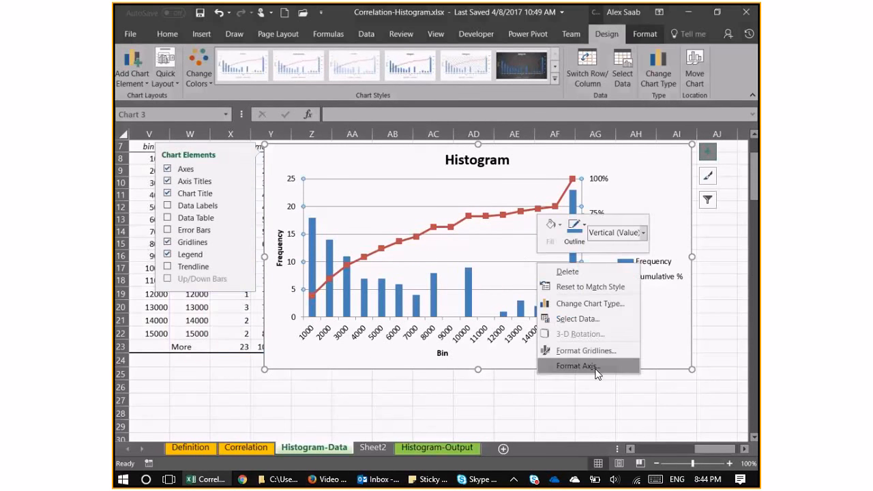
{"action": "left_click", "coordinate": [600, 360]}
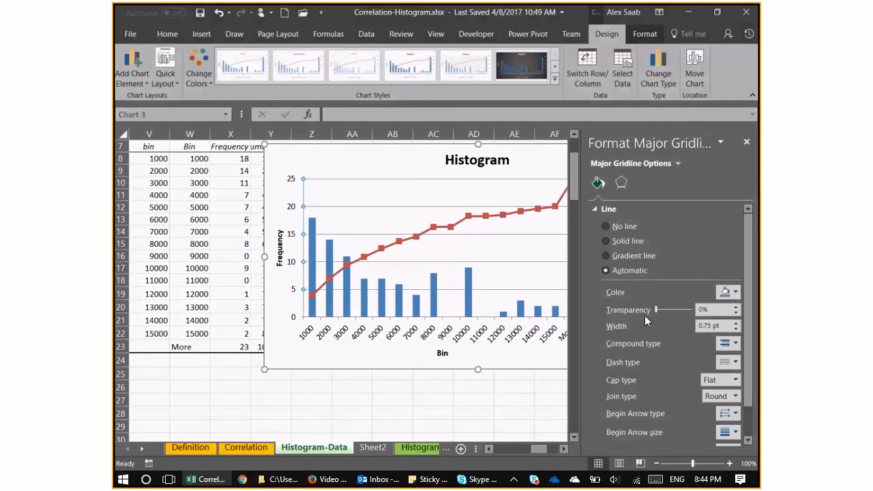
{"action": "left_click", "coordinate": [596, 208]}
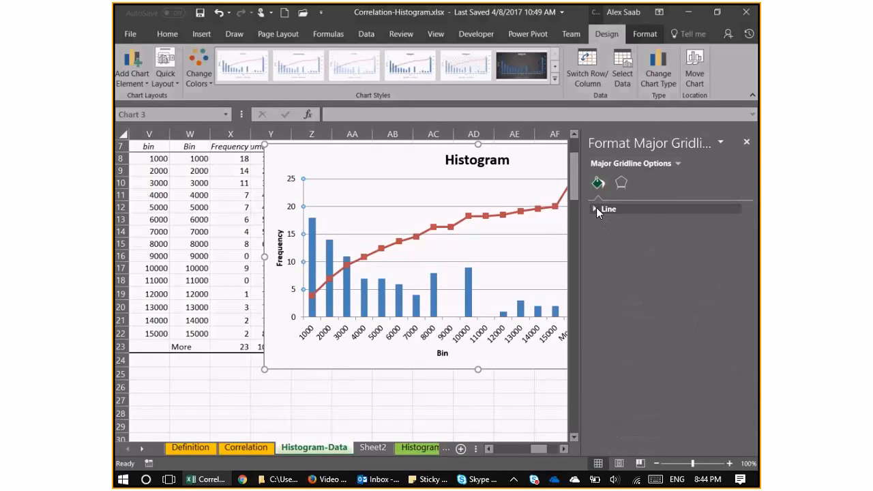
{"action": "left_click", "coordinate": [596, 208]}
{"action": "left_click", "coordinate": [621, 184]}
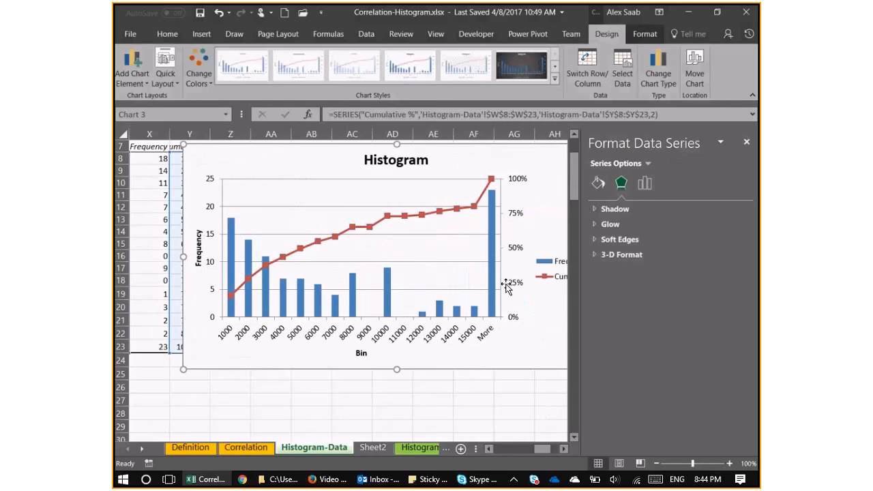
Add major gridlines for the secondary vertical axis that shows the cumulative percentages.
{"action": "left_click", "coordinate": [504, 286]}
{"action": "right_click", "coordinate": [505, 287]}
{"action": "key", "text": "Escape"}
{"action": "left_click", "coordinate": [508, 289]}
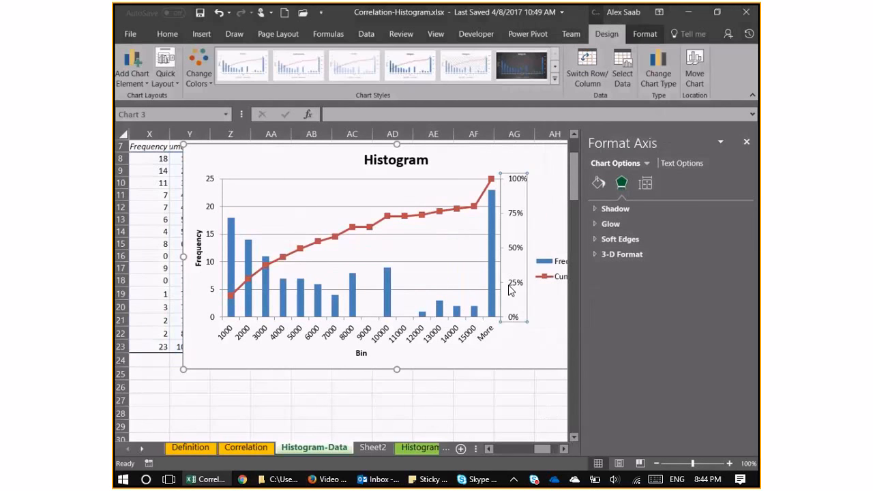
{"action": "right_click", "coordinate": [508, 287]}
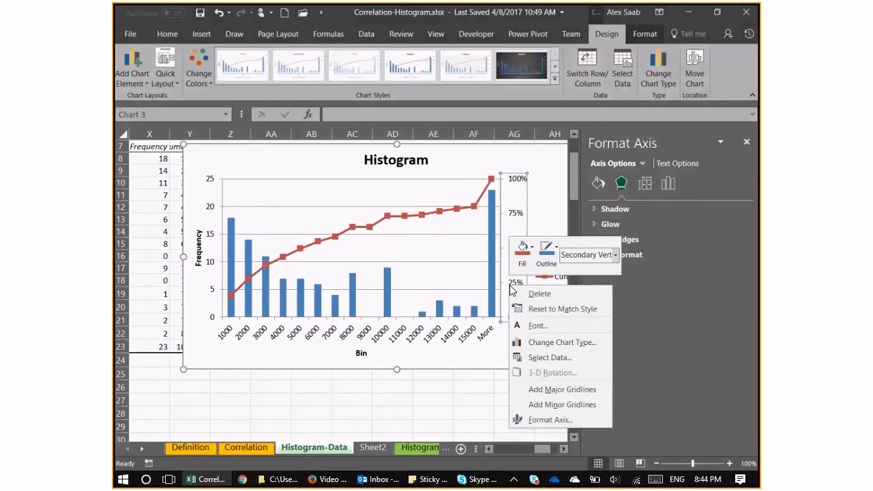
{"action": "left_click", "coordinate": [567, 415]}
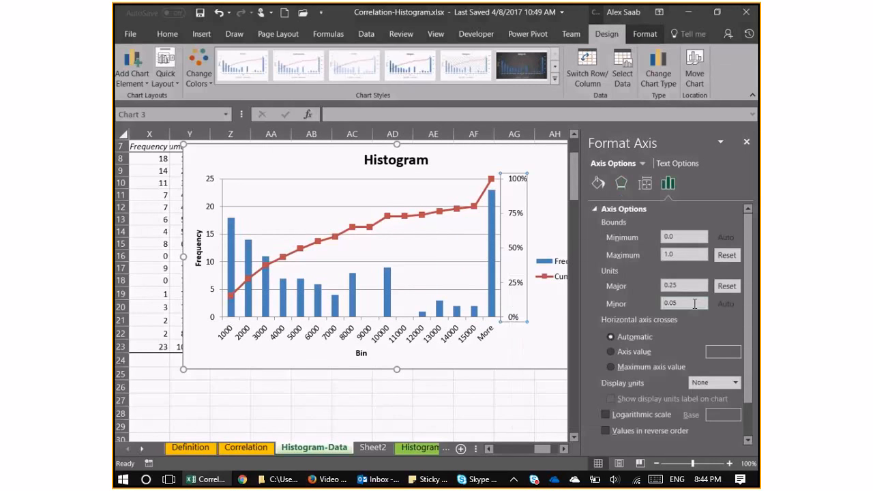
{"action": "left_click", "coordinate": [531, 304]}
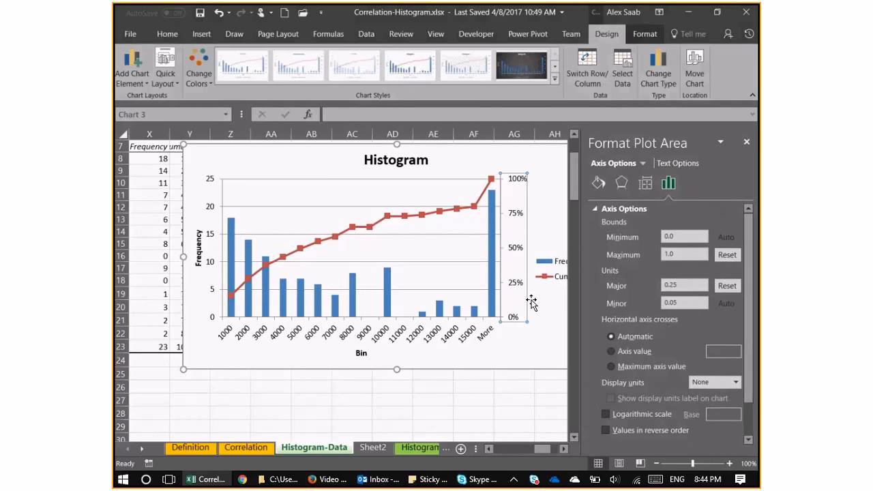
{"action": "right_click", "coordinate": [520, 290]}
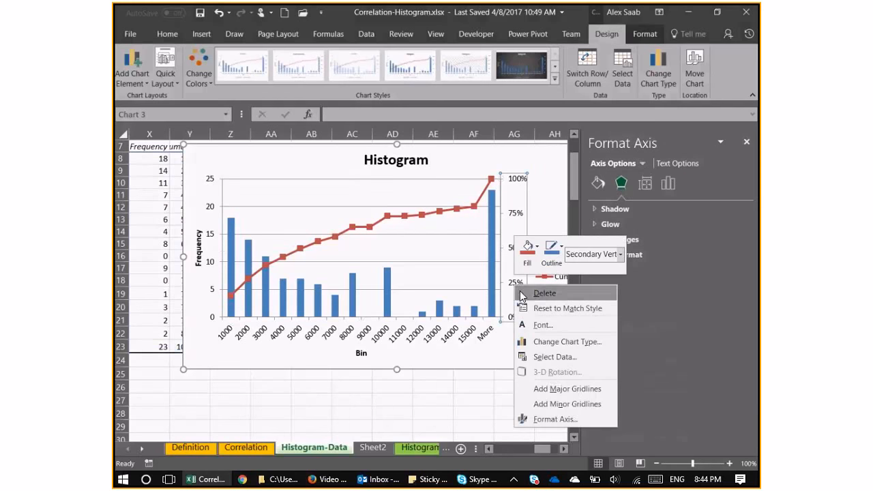
{"action": "left_click", "coordinate": [560, 394]}
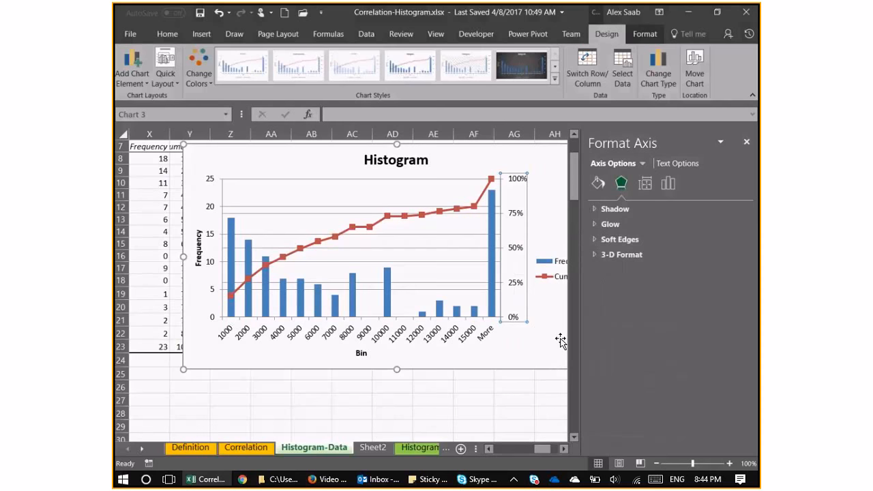
Undo the earlier gridline changes, add major gridlines for the secondary percentage axis only, and close the formatting pane.
{"action": "left_click", "coordinate": [475, 294]}
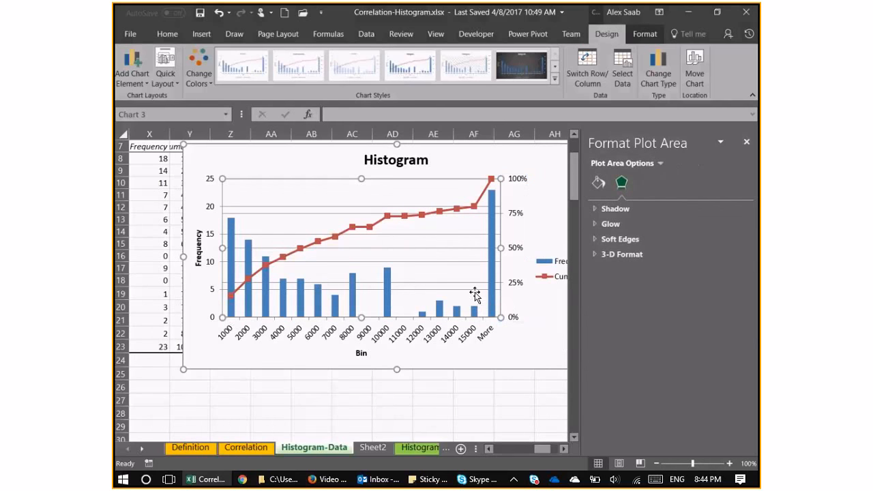
{"action": "left_click", "coordinate": [478, 292]}
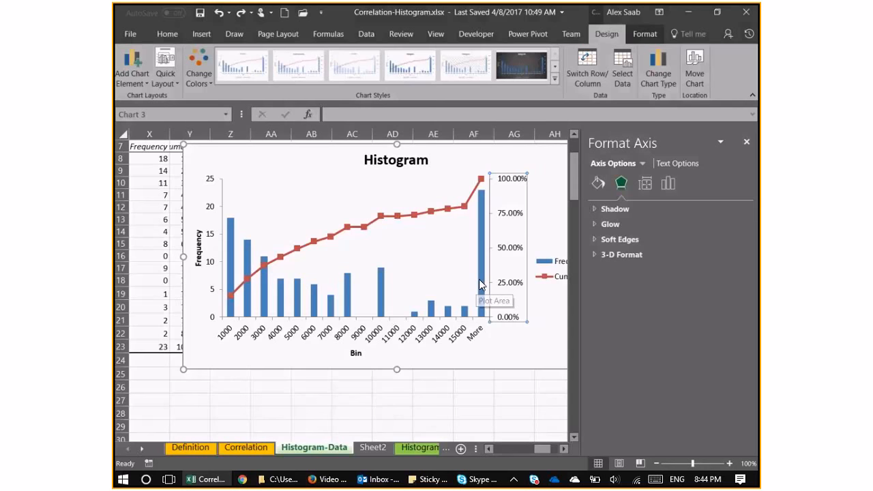
{"action": "right_click", "coordinate": [513, 274]}
{"action": "left_click", "coordinate": [467, 268]}
{"action": "left_click", "coordinate": [508, 270]}
{"action": "right_click", "coordinate": [512, 274]}
{"action": "left_click", "coordinate": [542, 381]}
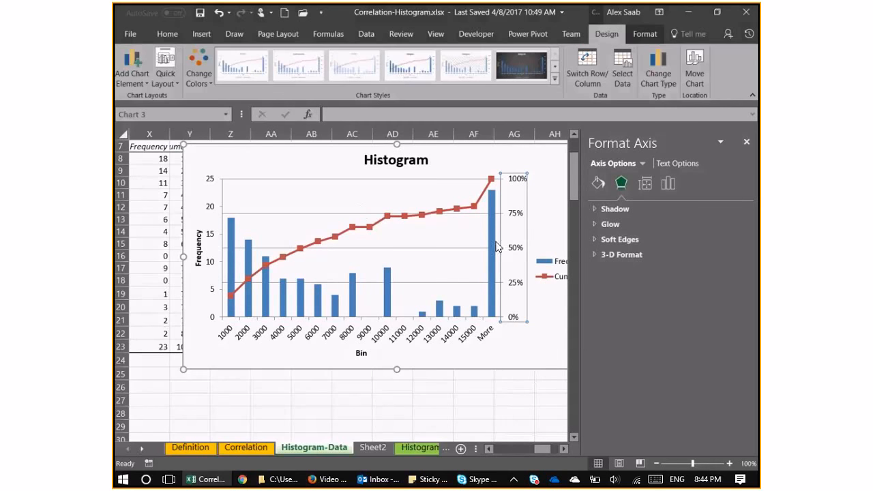
{"action": "left_click", "coordinate": [547, 228]}
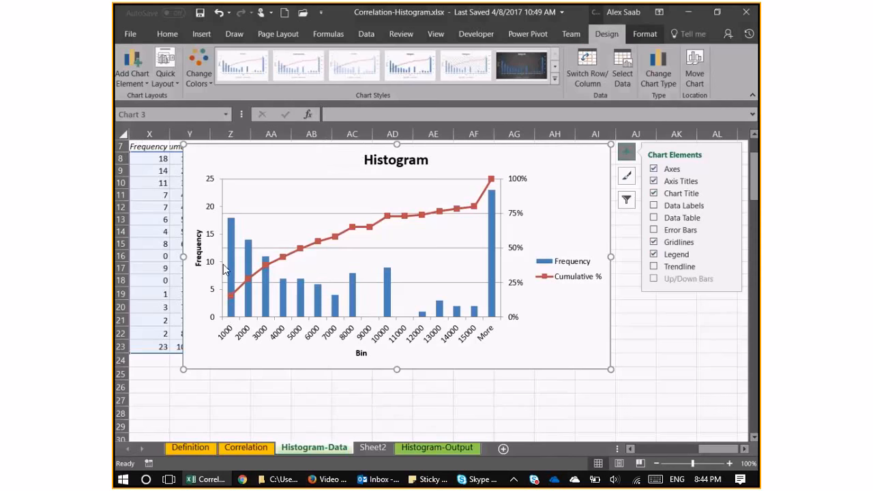
Try a plain value label on the 5000 point of the cumulative line and open the label's formatting options.
{"action": "right_click", "coordinate": [300, 250]}
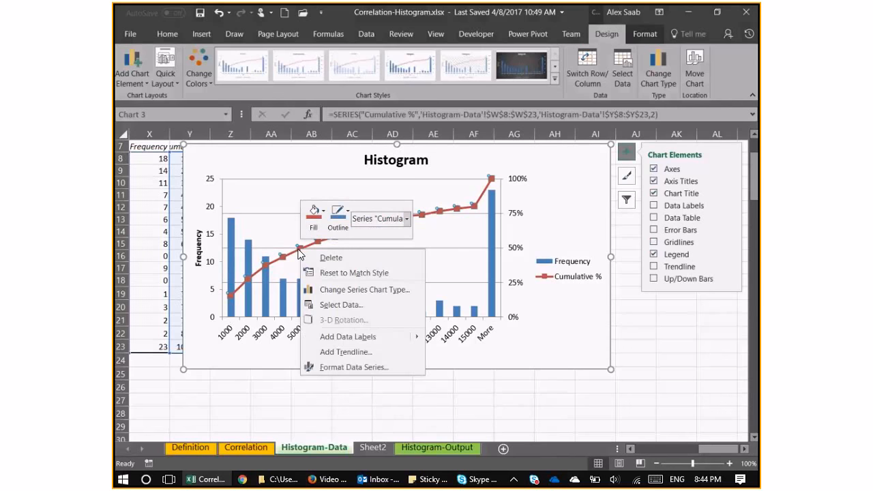
{"action": "left_click", "coordinate": [301, 249]}
{"action": "right_click", "coordinate": [302, 254]}
{"action": "left_click", "coordinate": [387, 332]}
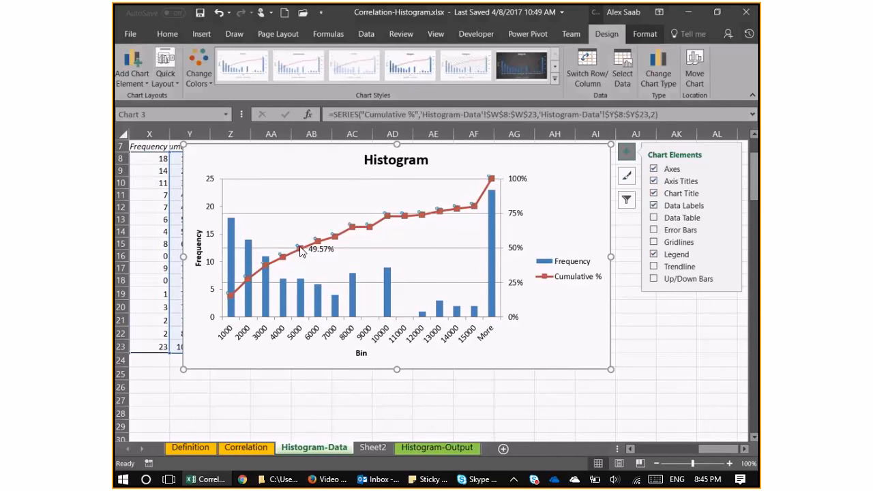
{"action": "right_click", "coordinate": [302, 250]}
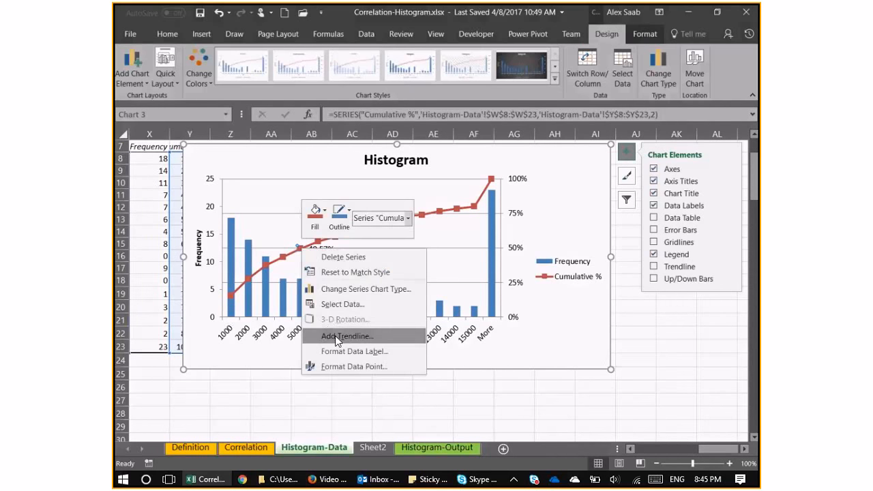
{"action": "left_click", "coordinate": [343, 350]}
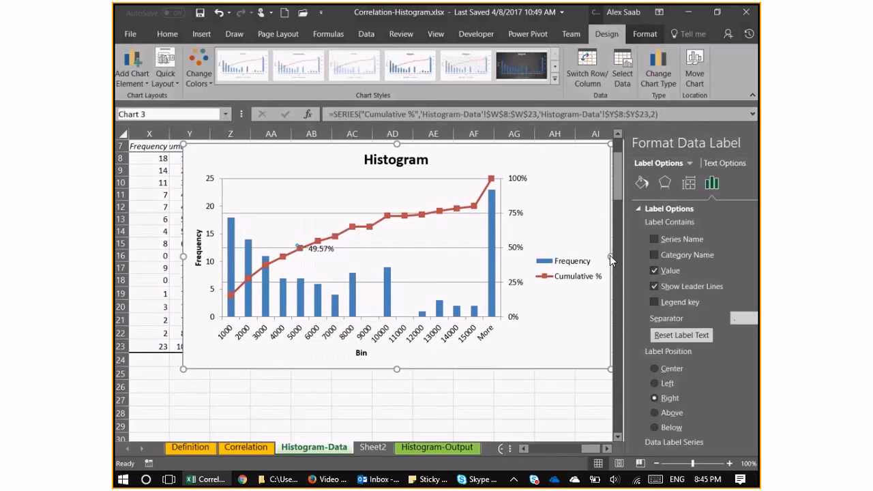
{"action": "left_click", "coordinate": [609, 271]}
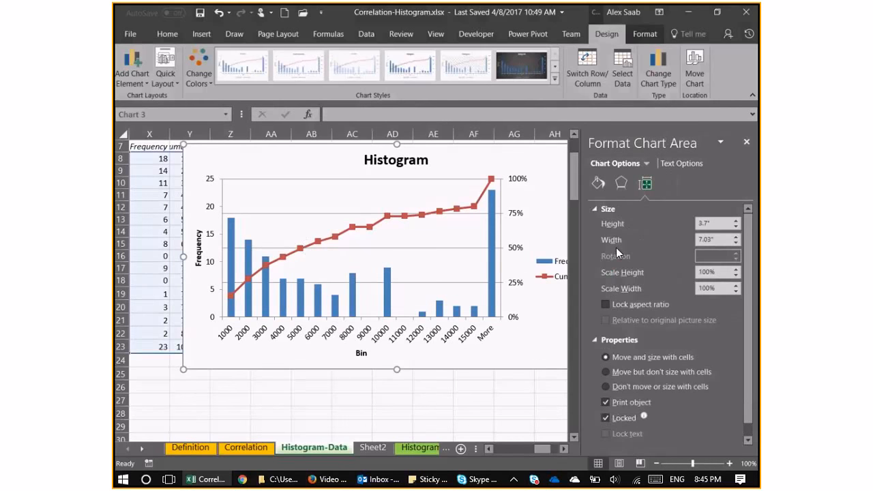
Add a data callout to the 5000 point of the Cumulative % line.
{"action": "left_click", "coordinate": [301, 248]}
{"action": "left_click", "coordinate": [300, 248]}
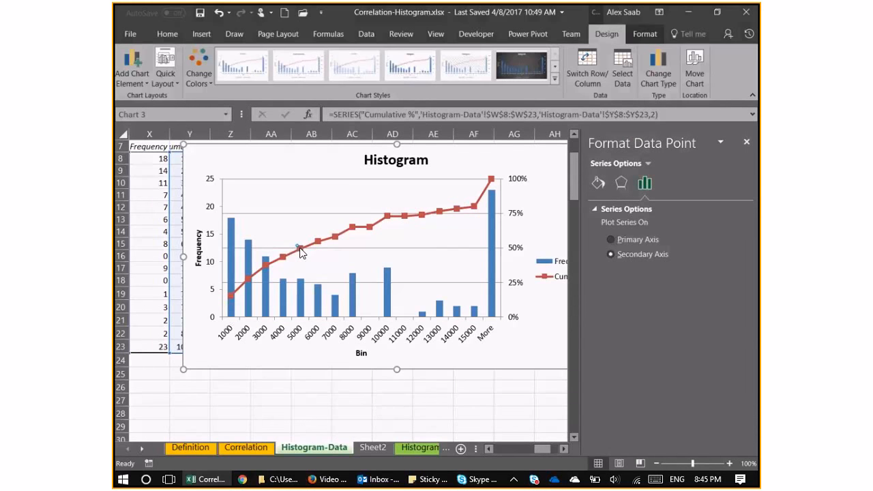
{"action": "right_click", "coordinate": [300, 250]}
{"action": "mouse_move", "coordinate": [371, 335]}
{"action": "left_click", "coordinate": [458, 352]}
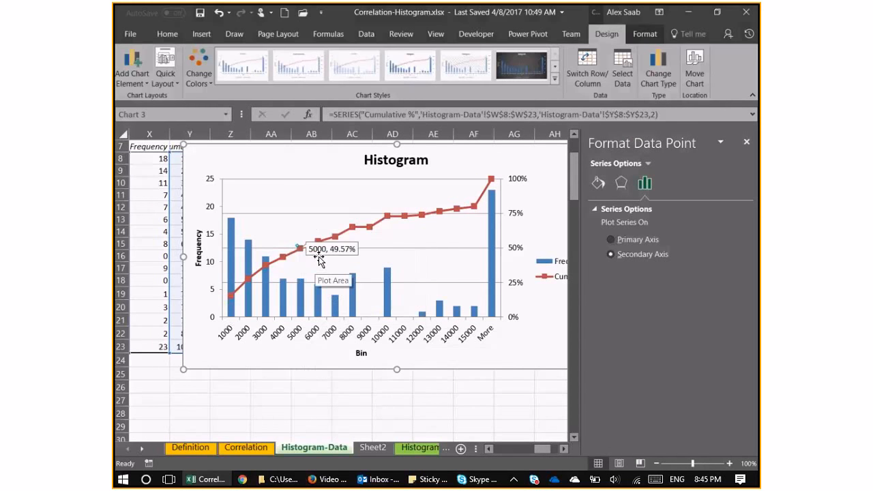
Move the 5000 point's callout slightly below the cumulative line and close the formatting pane.
{"action": "left_click", "coordinate": [319, 262]}
{"action": "left_click_drag", "start_coordinate": [319, 260], "coordinate": [304, 272]}
{"action": "left_click", "coordinate": [318, 256]}
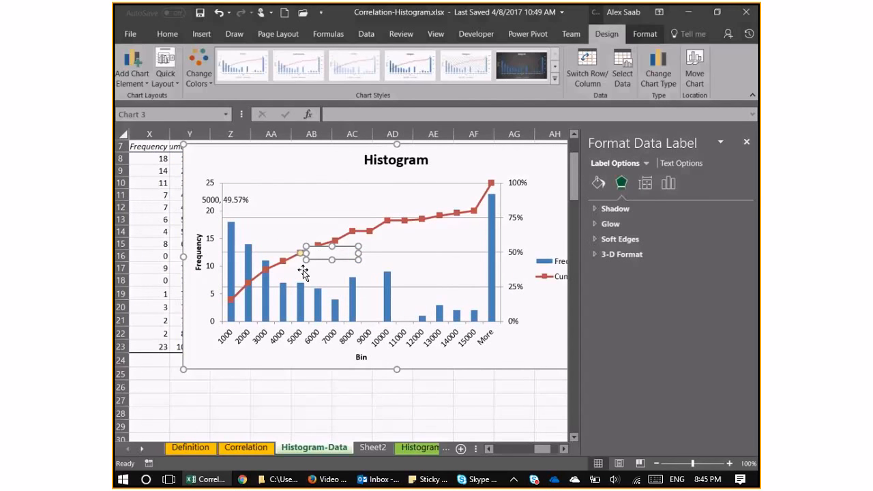
{"action": "left_click", "coordinate": [303, 272]}
{"action": "left_click", "coordinate": [746, 142]}
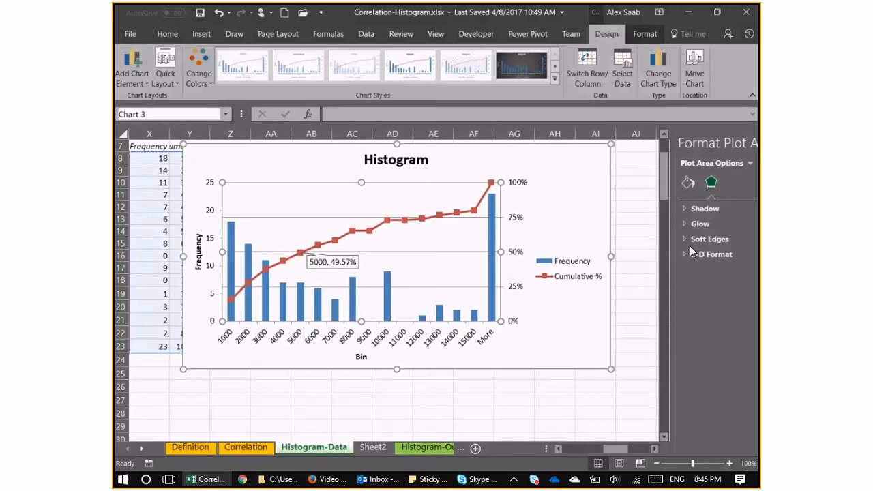
Move the histogram chart away from the bin table so it no longer covers the Cumulative % column.
{"action": "left_click", "coordinate": [634, 450]}
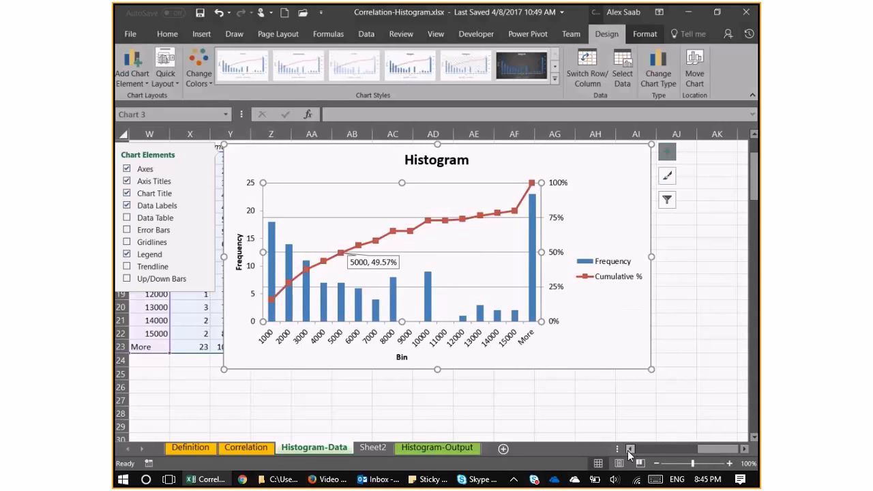
{"action": "left_click", "coordinate": [630, 449]}
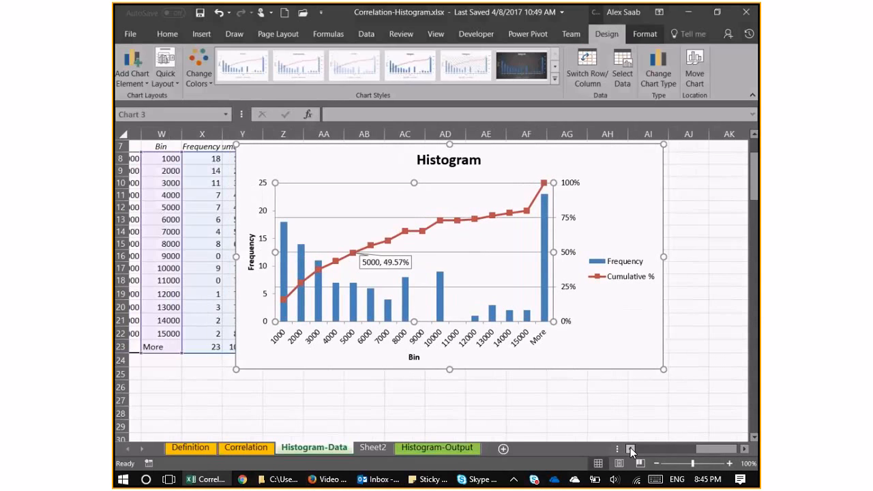
{"action": "left_click", "coordinate": [630, 448]}
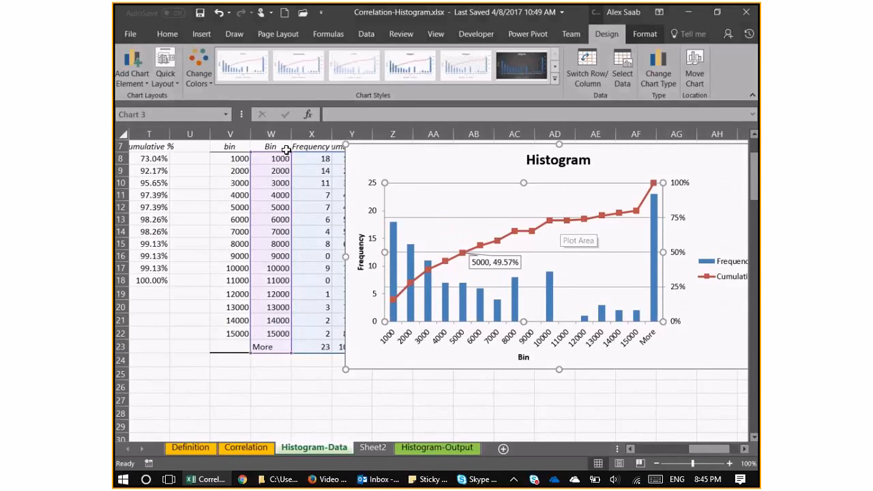
{"action": "left_click_drag", "start_coordinate": [418, 157], "coordinate": [444, 164]}
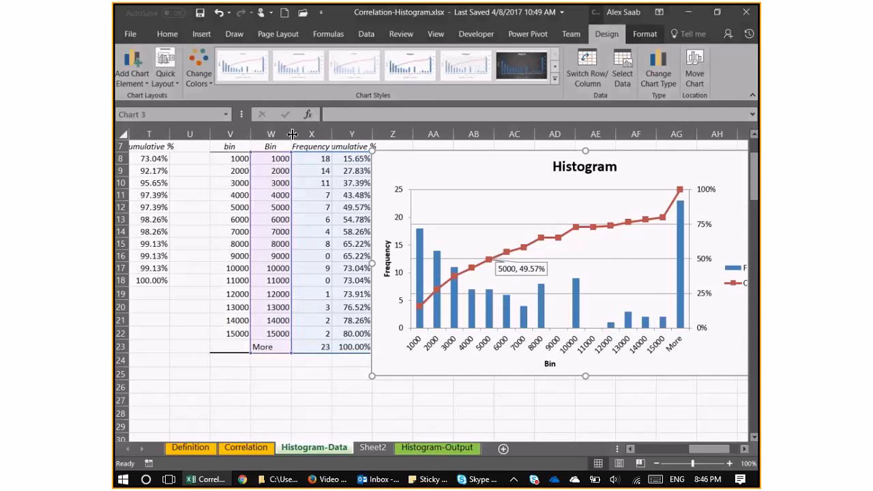
Switch to the Skype window.
{"action": "left_click", "coordinate": [477, 482]}
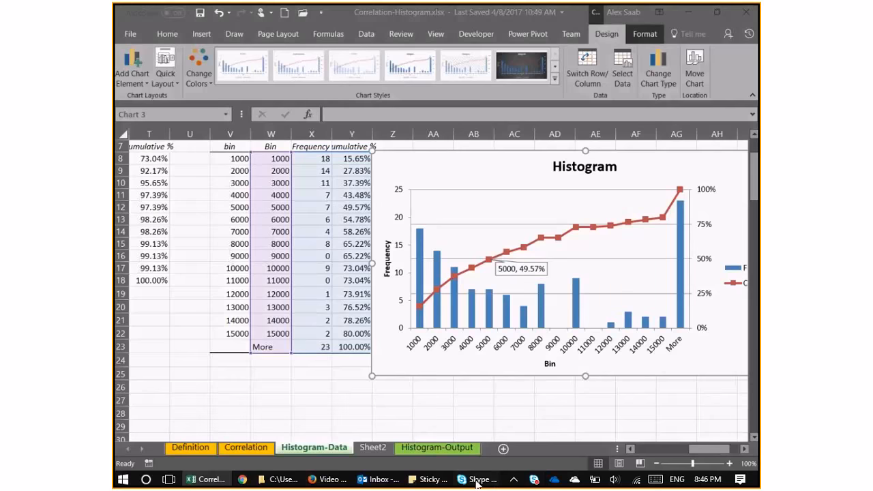